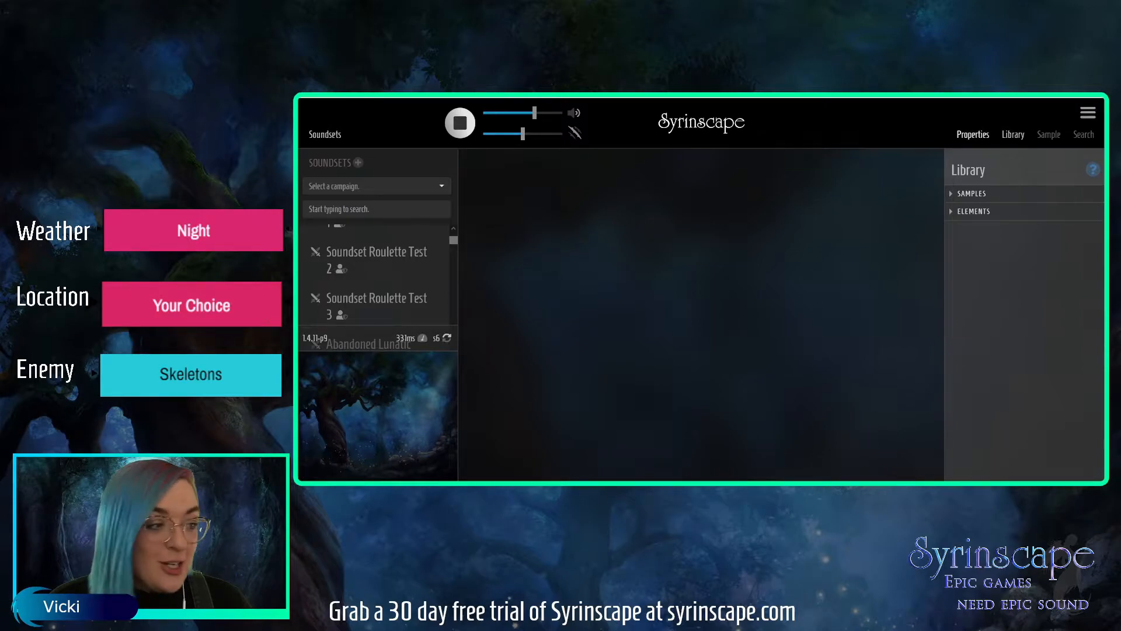
Replace the library view with the search view and create a new, empty soundset.
{"action": "left_click", "coordinate": [1013, 134]}
{"action": "left_click", "coordinate": [1086, 135]}
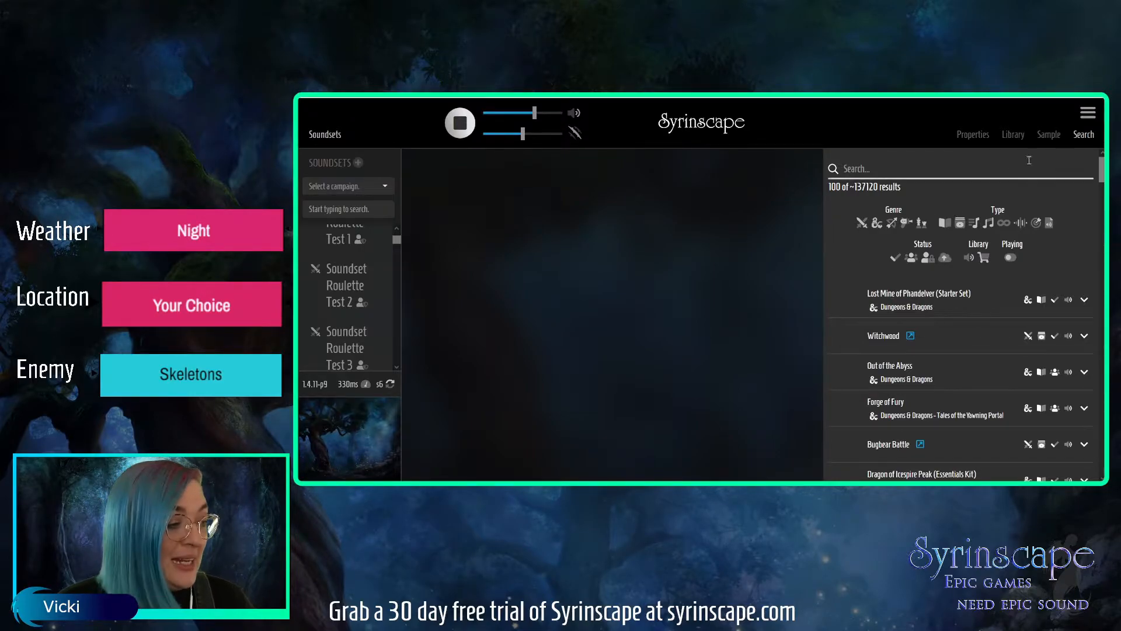
{"action": "left_click", "coordinate": [1087, 112]}
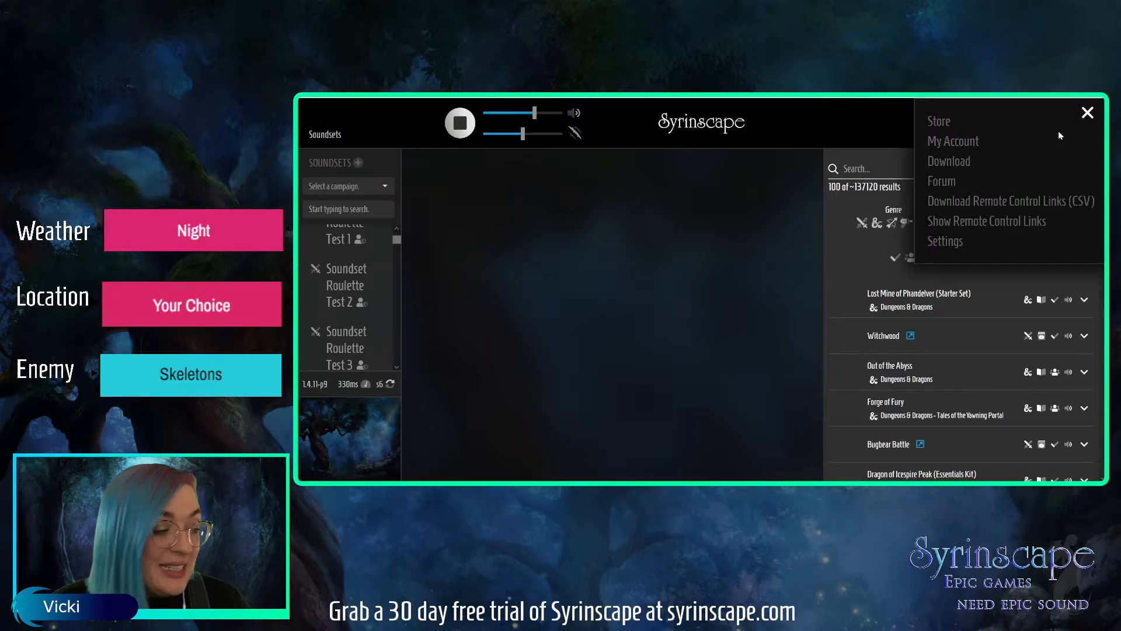
{"action": "left_click", "coordinate": [1087, 112]}
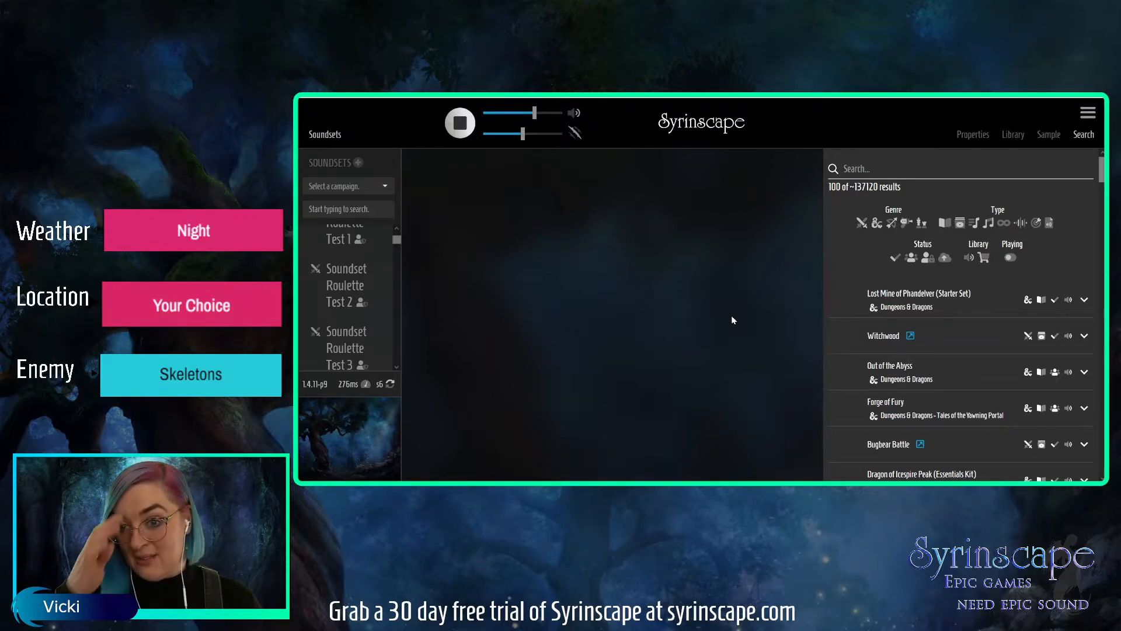
{"action": "left_click", "coordinate": [357, 165]}
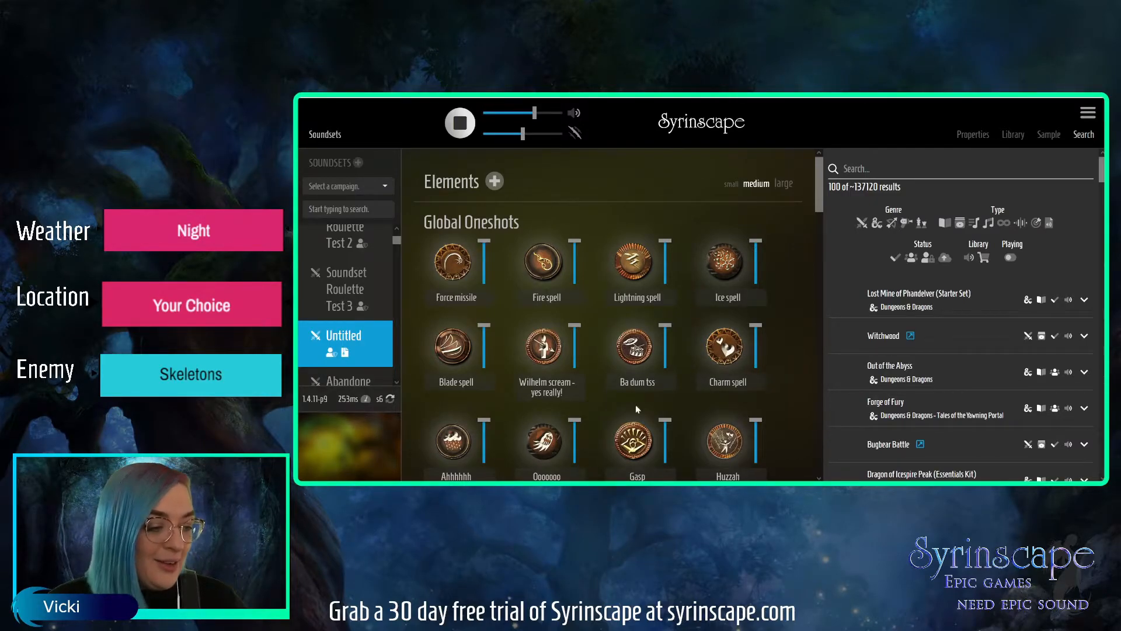
Play the Wilhelm scream and Ba dum tss global oneshots to hear how they sound.
{"action": "left_click", "coordinate": [550, 353]}
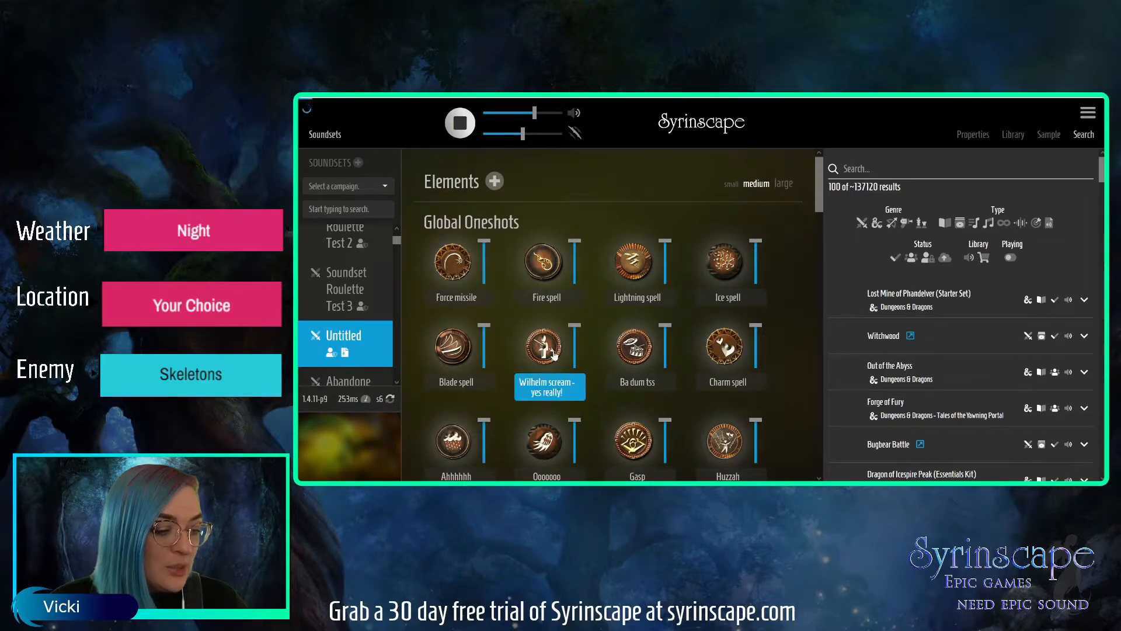
{"action": "left_click", "coordinate": [643, 357]}
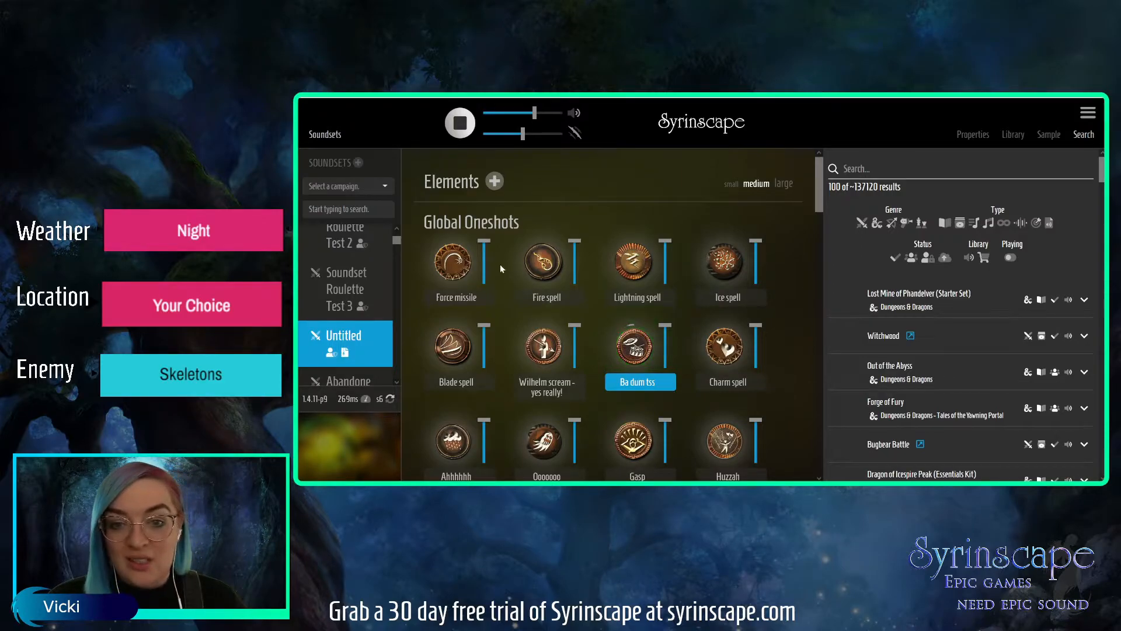
{"action": "mouse_move", "coordinate": [574, 336]}
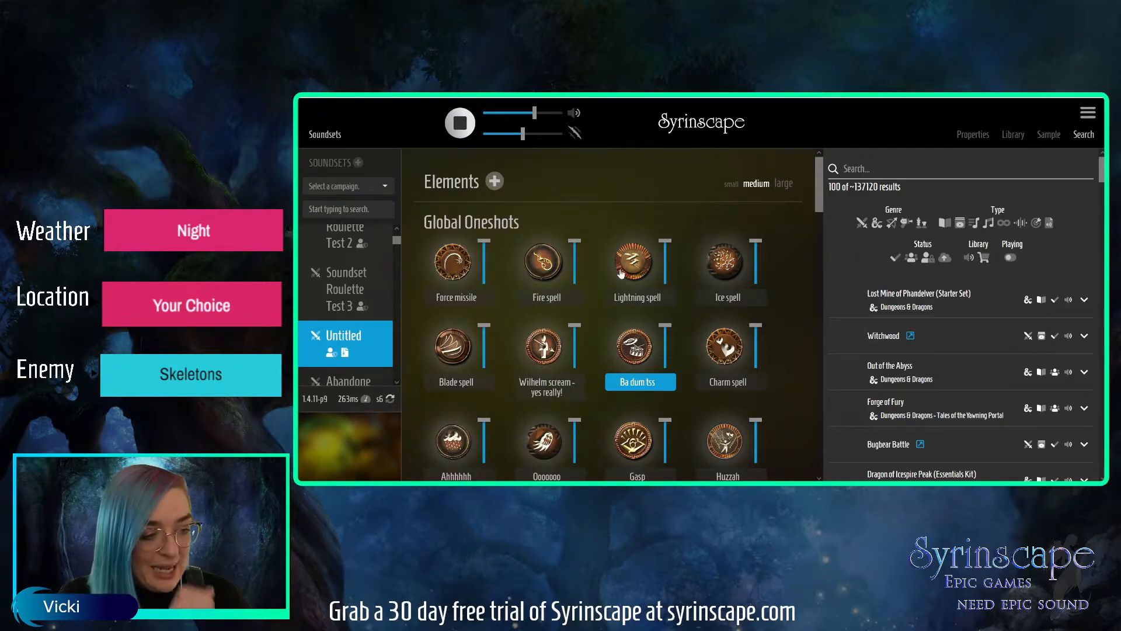
Rename the untitled soundset as "SoundSet Roulette 18: Graveyard of Bones" in its properties.
{"action": "left_click", "coordinate": [969, 134]}
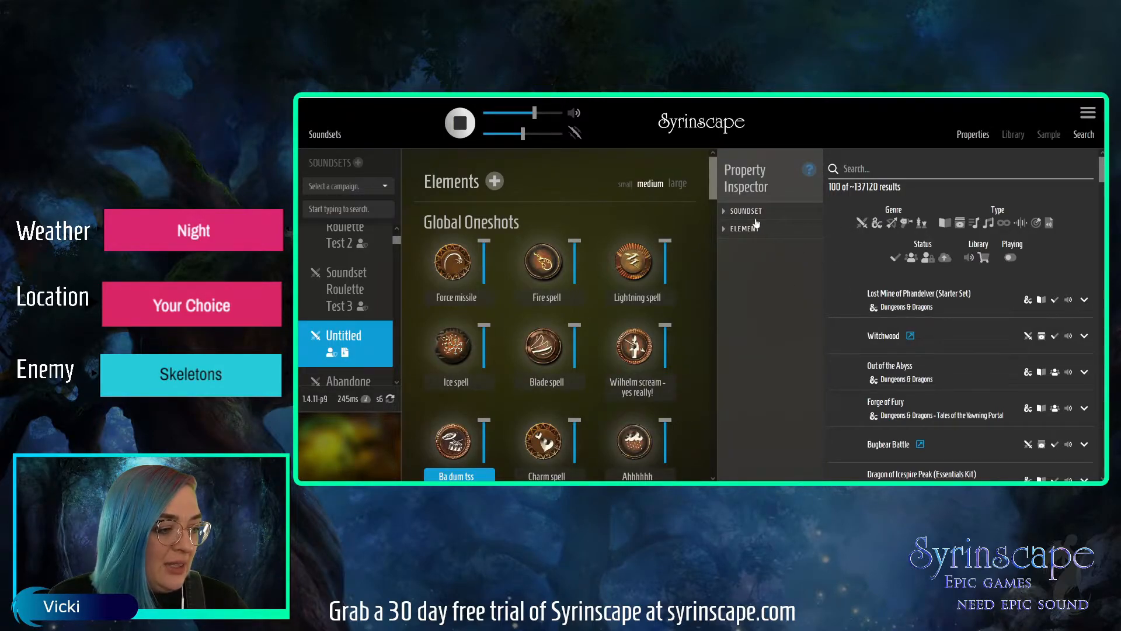
{"action": "left_click", "coordinate": [750, 212]}
{"action": "left_click_drag", "start_coordinate": [754, 331], "coordinate": [726, 332]}
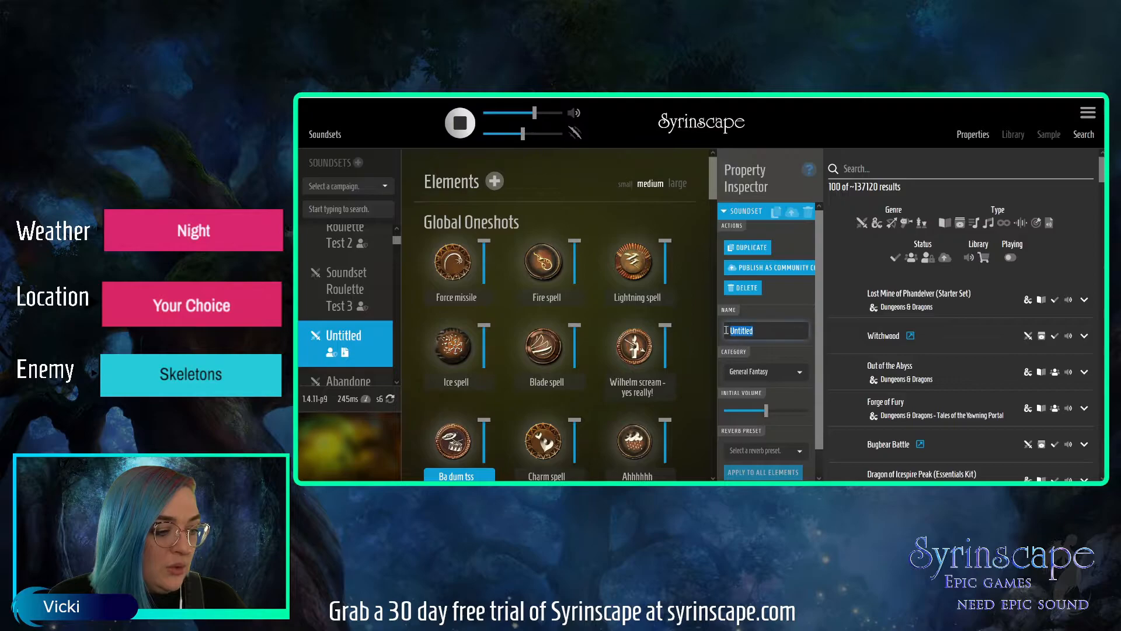
{"action": "type", "text": "Sound"}
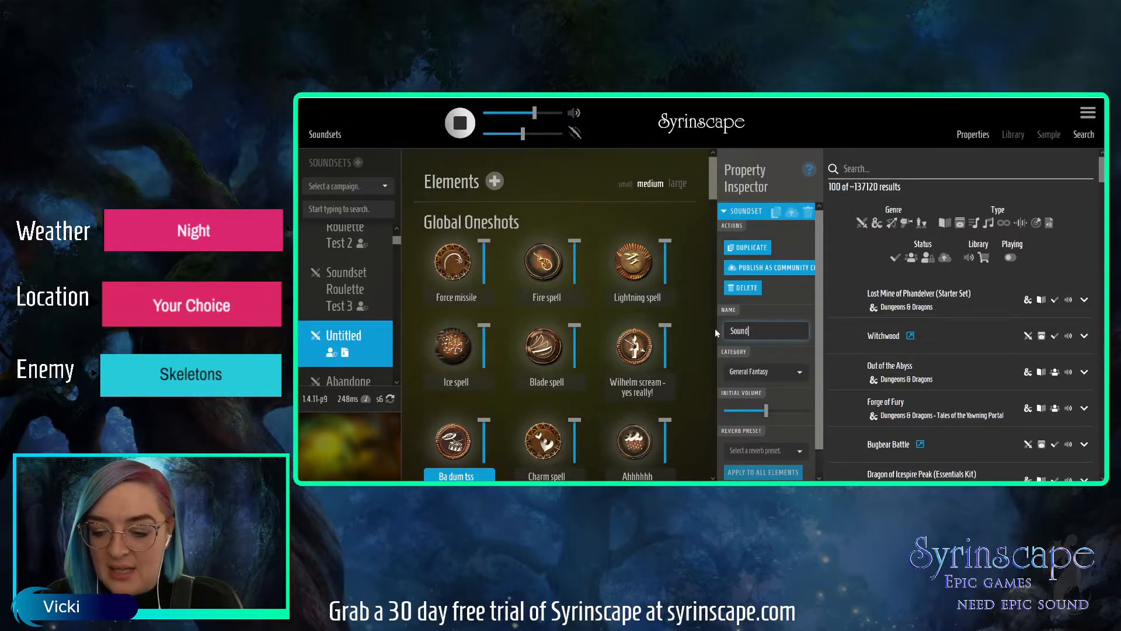
{"action": "type", "text": "Set roulett"}
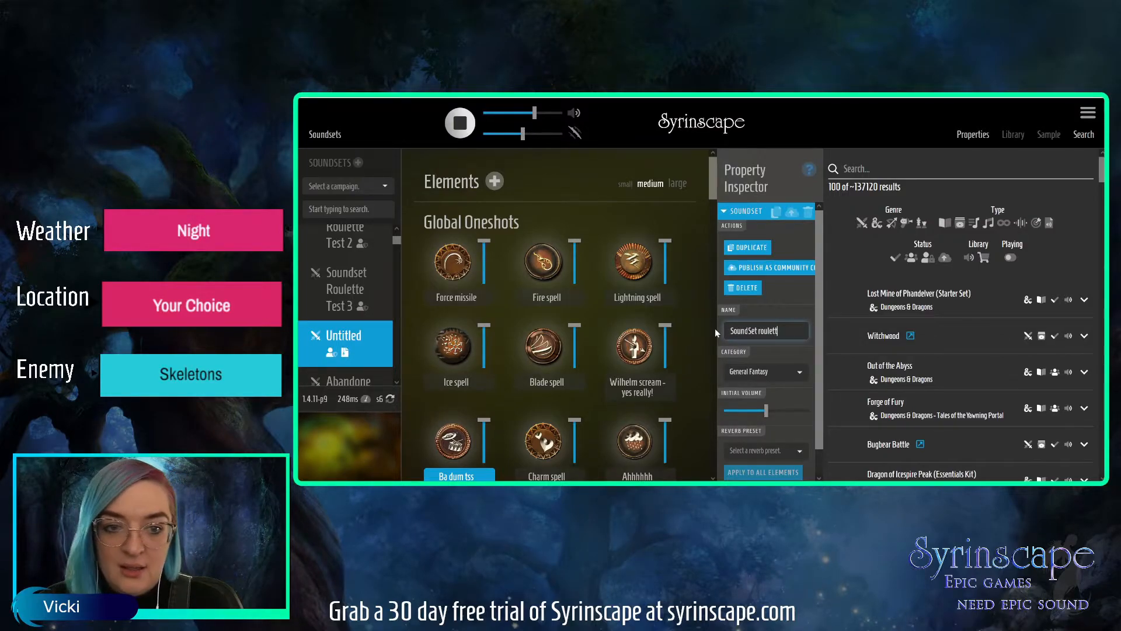
{"action": "type", "text": "e 18"}
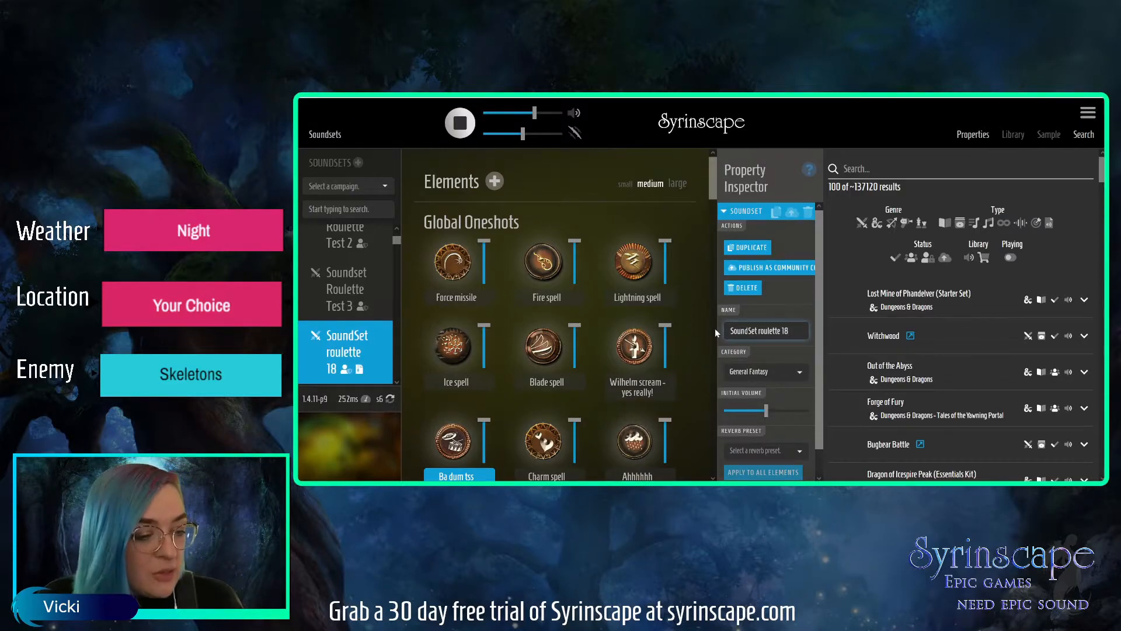
{"action": "left_click", "coordinate": [761, 332]}
{"action": "key", "text": "BackSpace"}
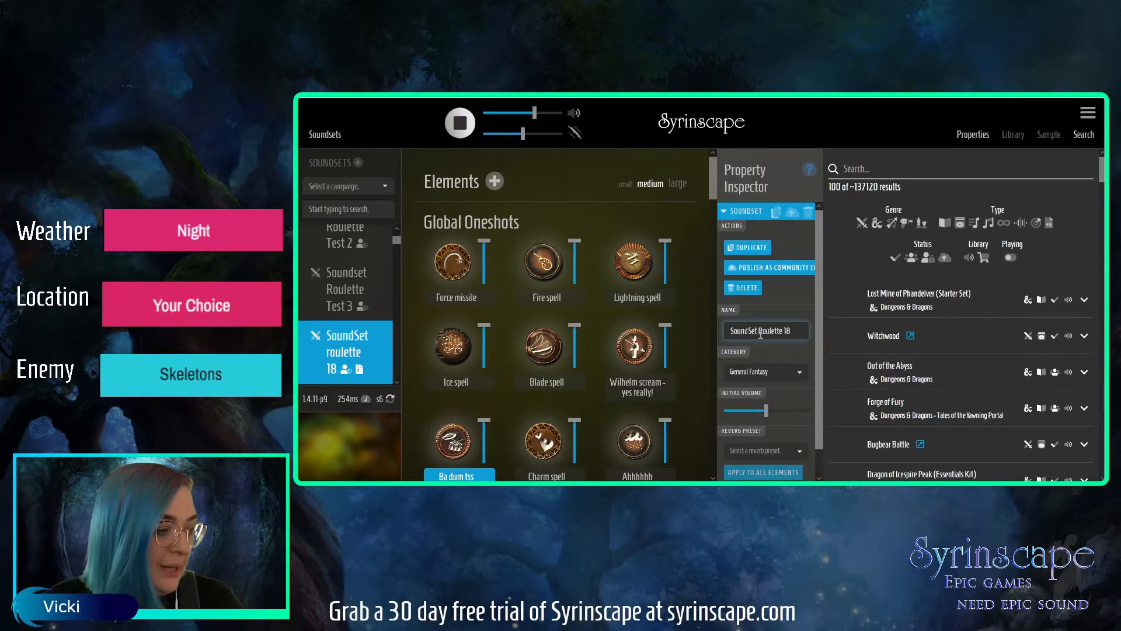
{"action": "type", "text": ": Graveyard of Bones"}
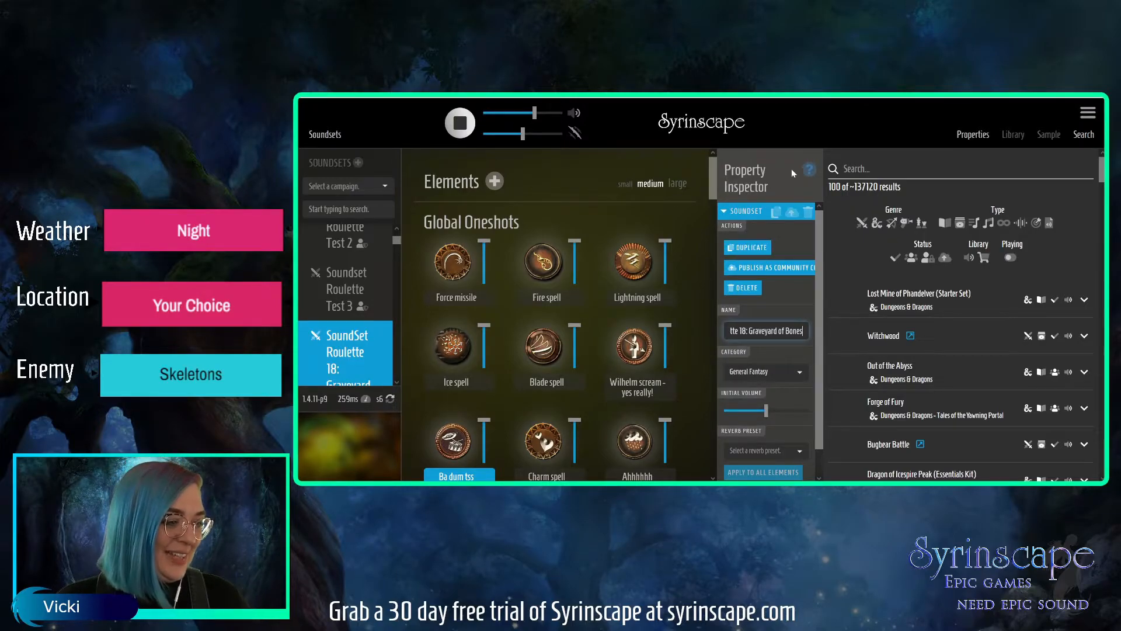
{"action": "left_click", "coordinate": [970, 135]}
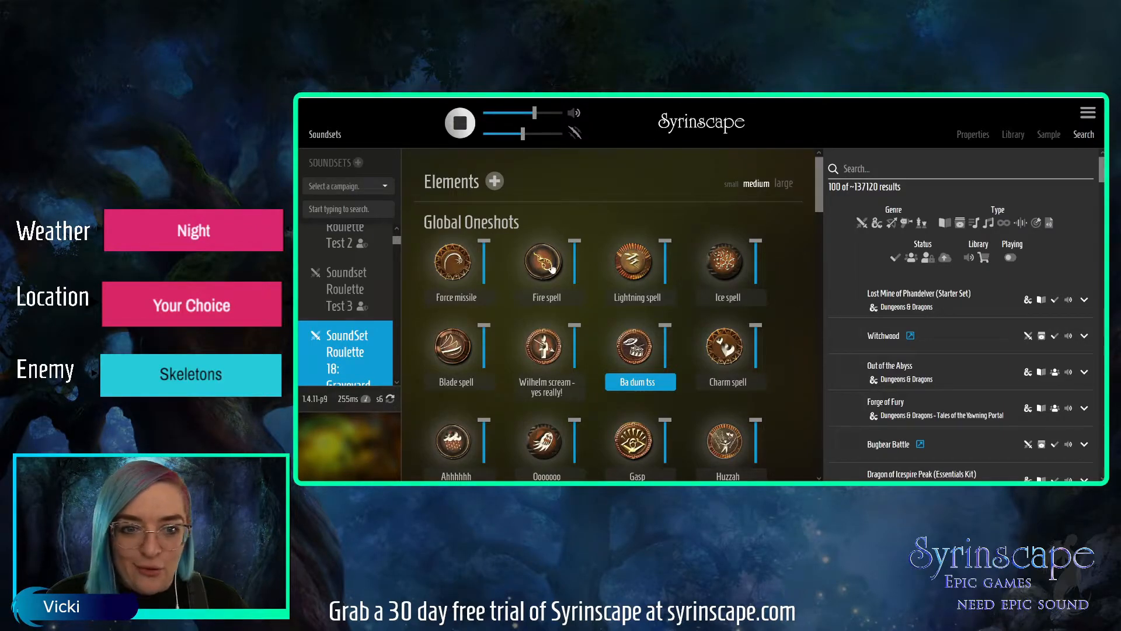
Search for "graveyard" and restrict the results to moods.
{"action": "left_click", "coordinate": [870, 166]}
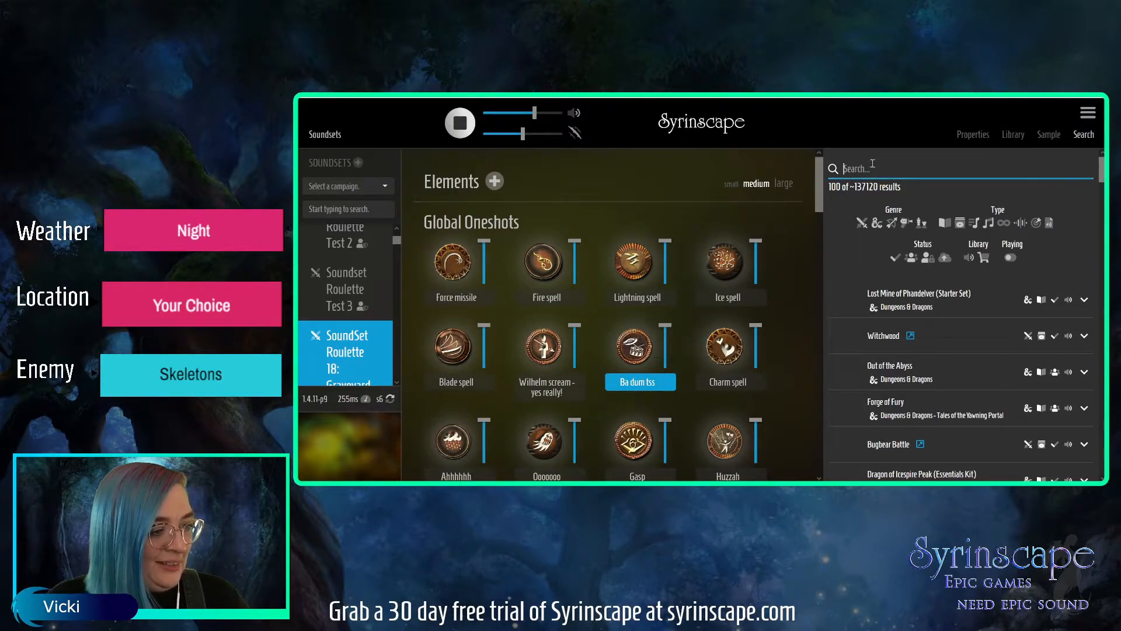
{"action": "type", "text": "graveyard"}
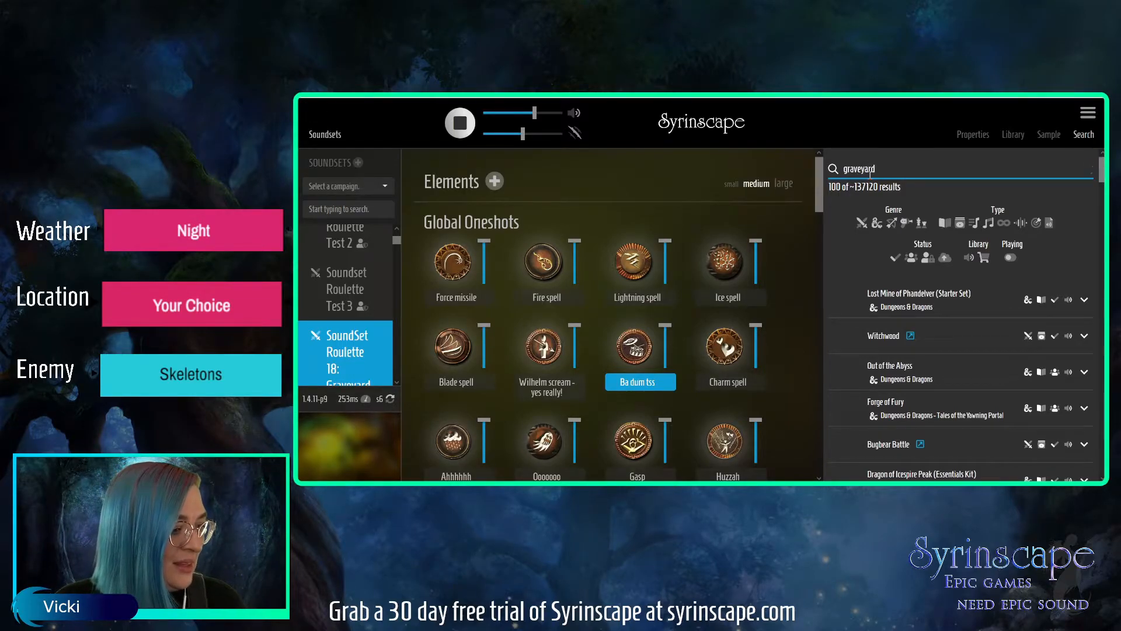
{"action": "left_click", "coordinate": [973, 225]}
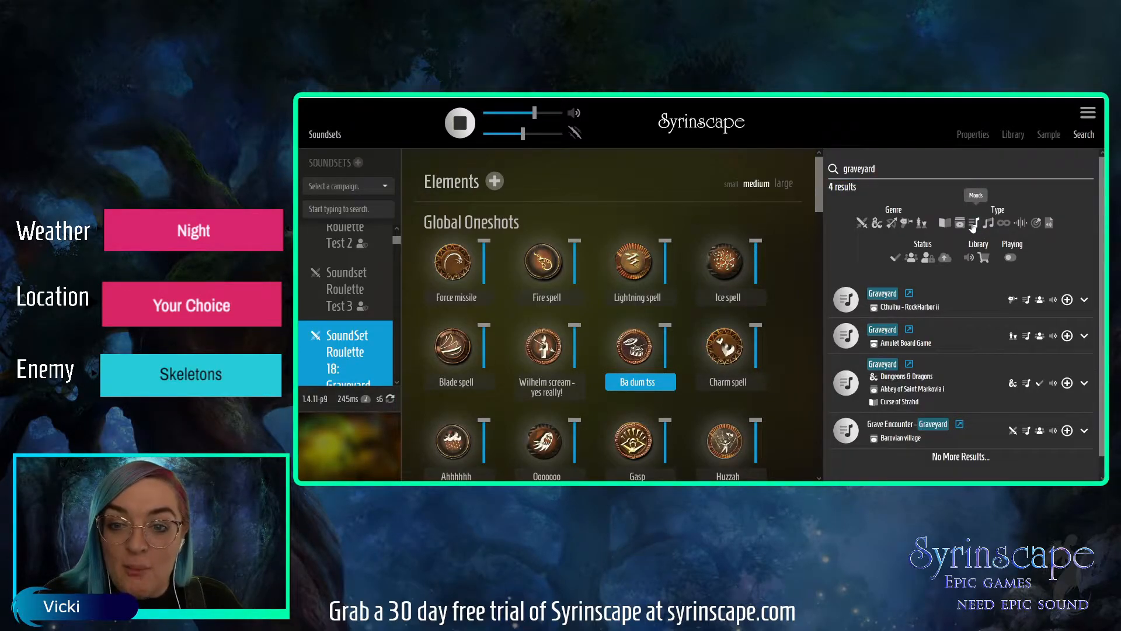
Audition the found Graveyard moods and add the one from Cthulhu - RockHarbor ii to the Graveyard of Bones soundset.
{"action": "left_click", "coordinate": [342, 348]}
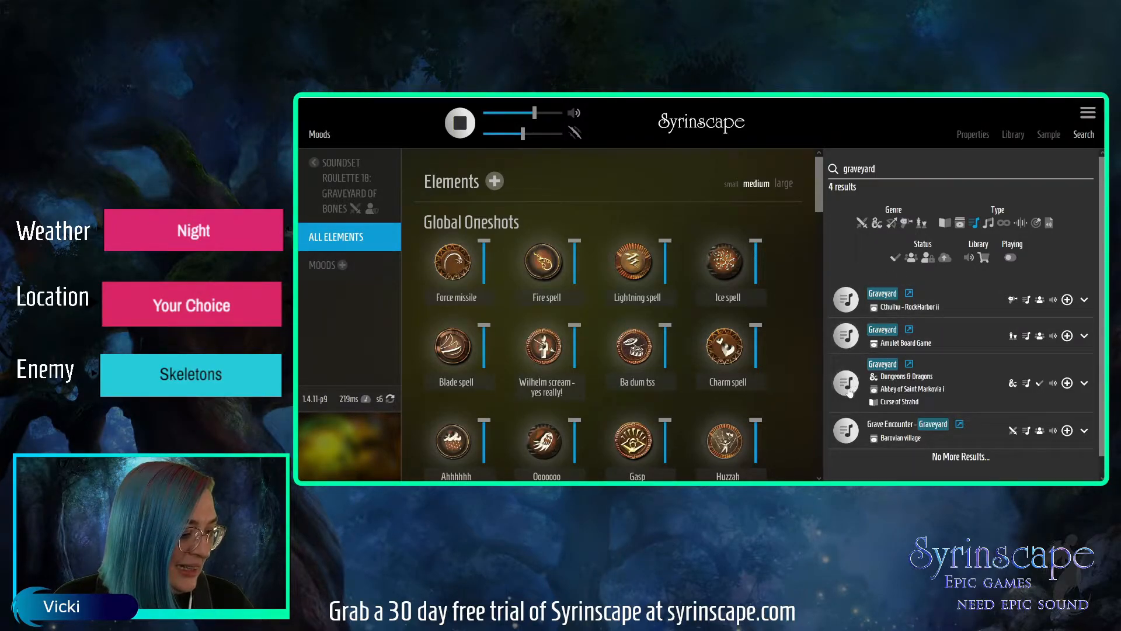
{"action": "left_click", "coordinate": [846, 384]}
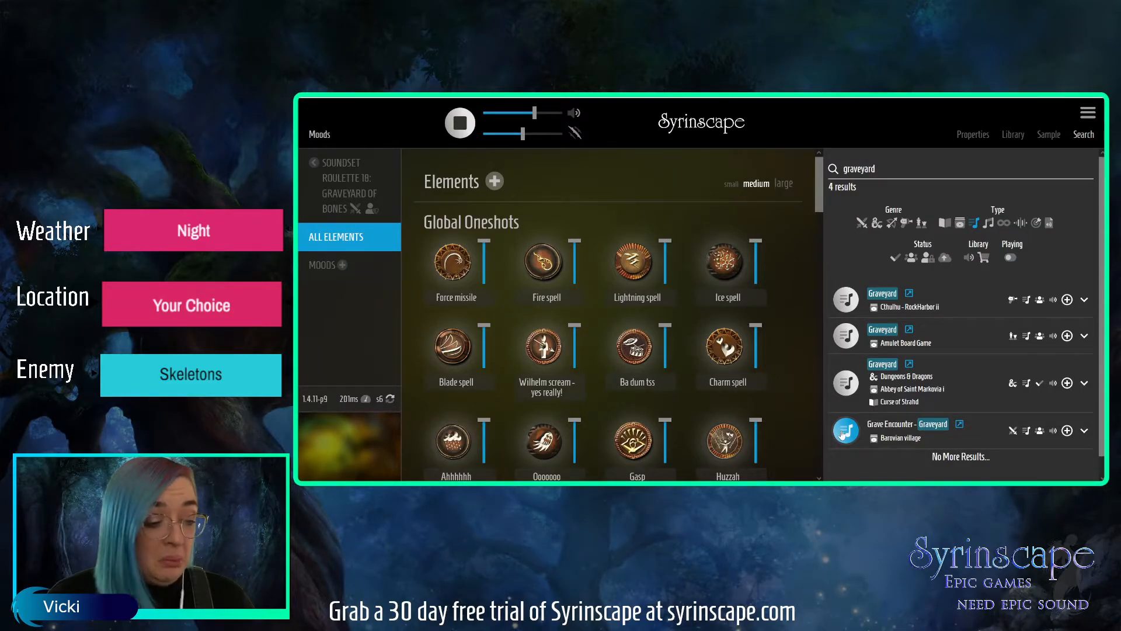
{"action": "left_click", "coordinate": [846, 336]}
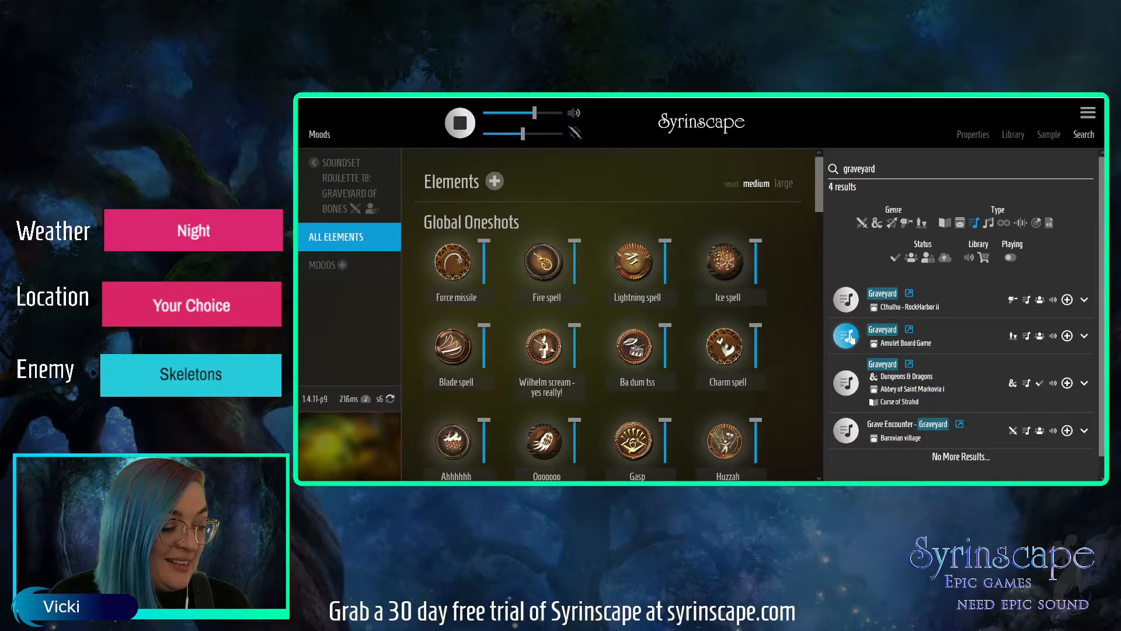
{"action": "left_click", "coordinate": [852, 338]}
{"action": "left_click", "coordinate": [849, 302]}
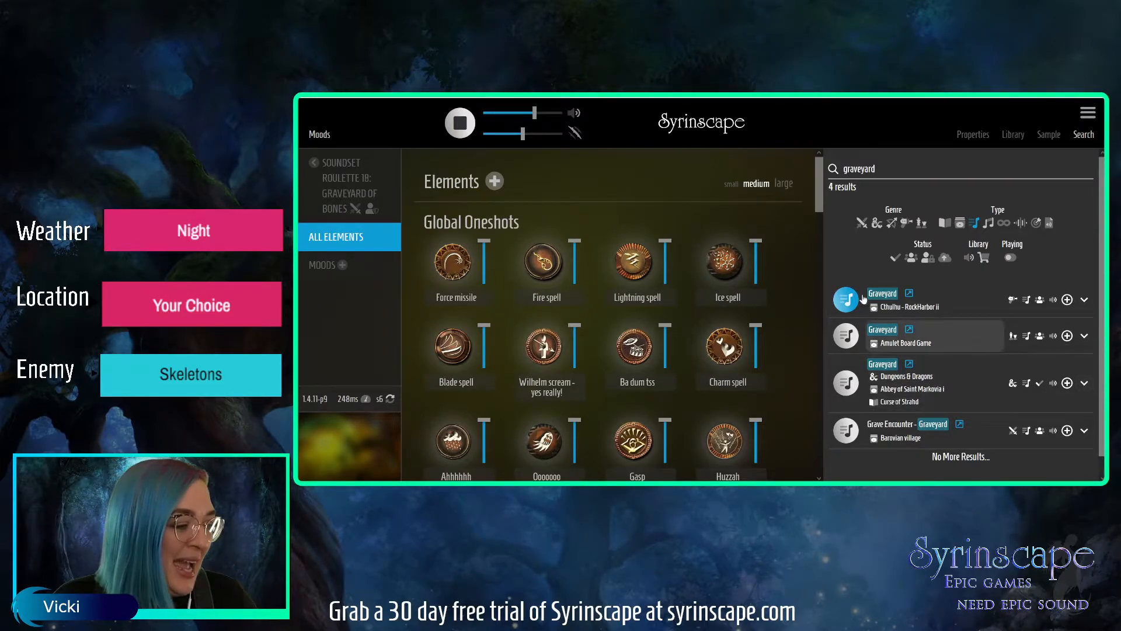
{"action": "left_click", "coordinate": [1068, 300]}
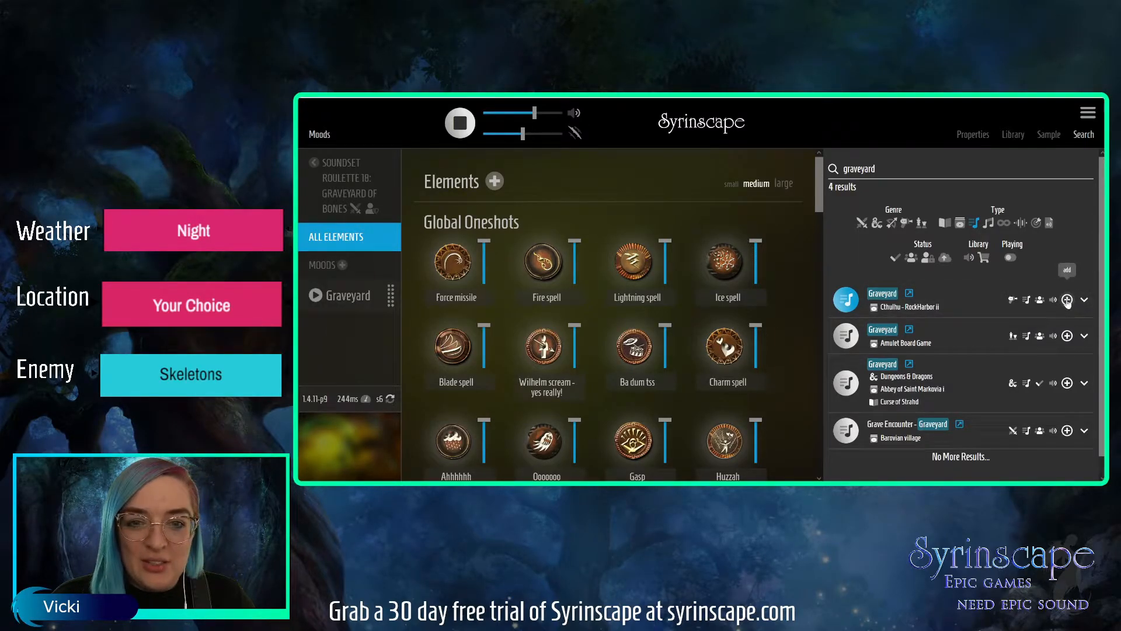
Open the properties of the added Graveyard mood and start its Conjuration whispers element.
{"action": "left_click", "coordinate": [344, 296]}
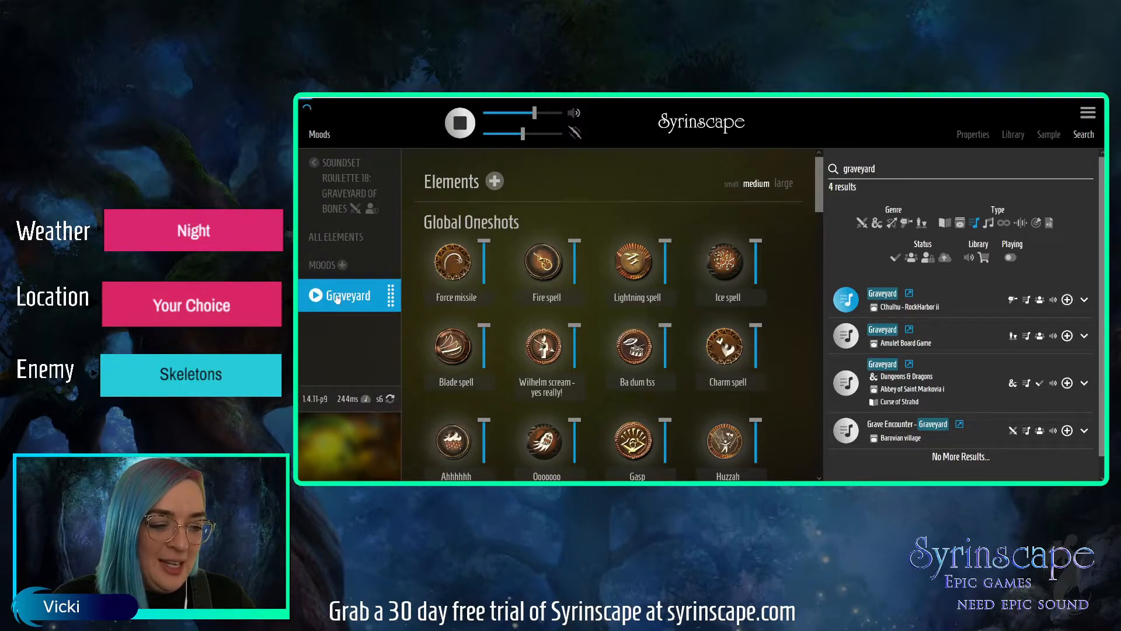
{"action": "left_click", "coordinate": [973, 135]}
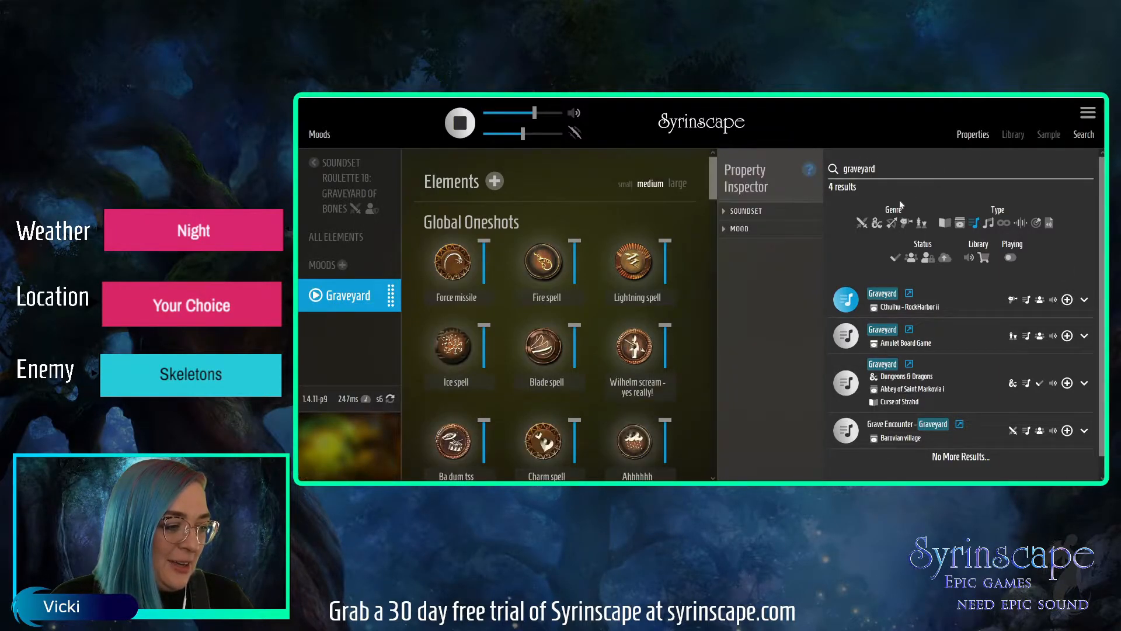
{"action": "left_click", "coordinate": [750, 228]}
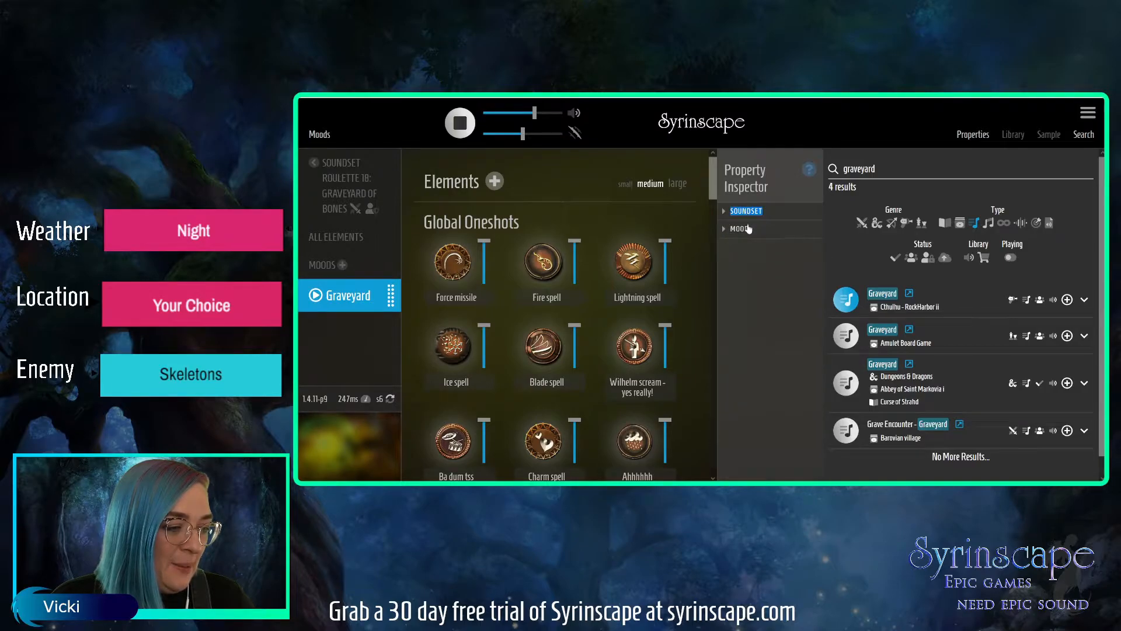
{"action": "left_click", "coordinate": [748, 229]}
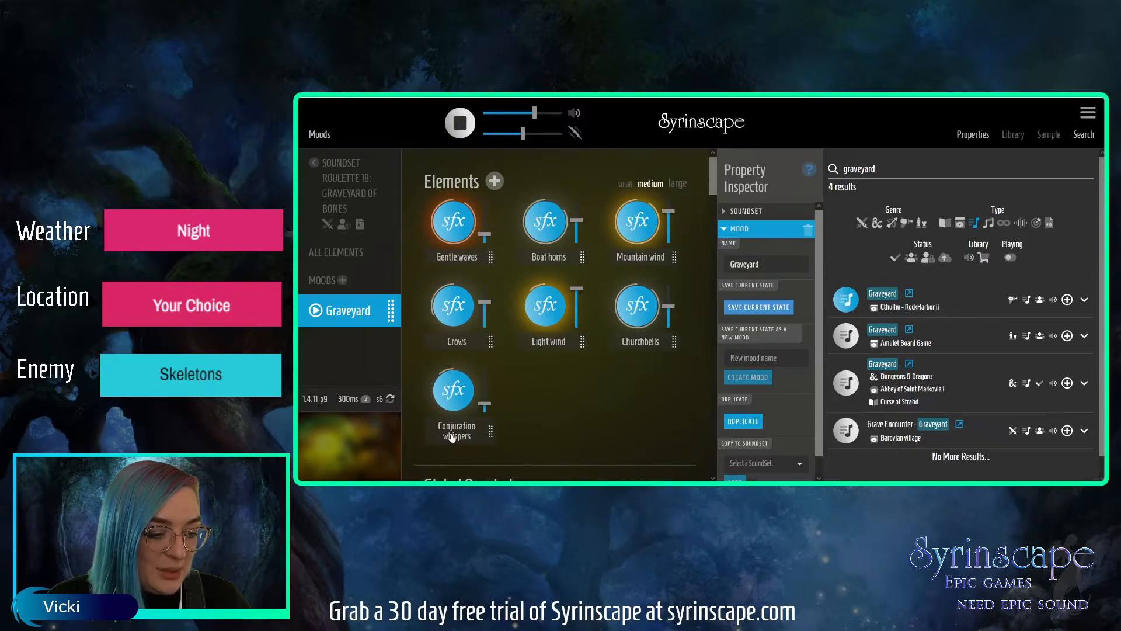
{"action": "left_click", "coordinate": [454, 396]}
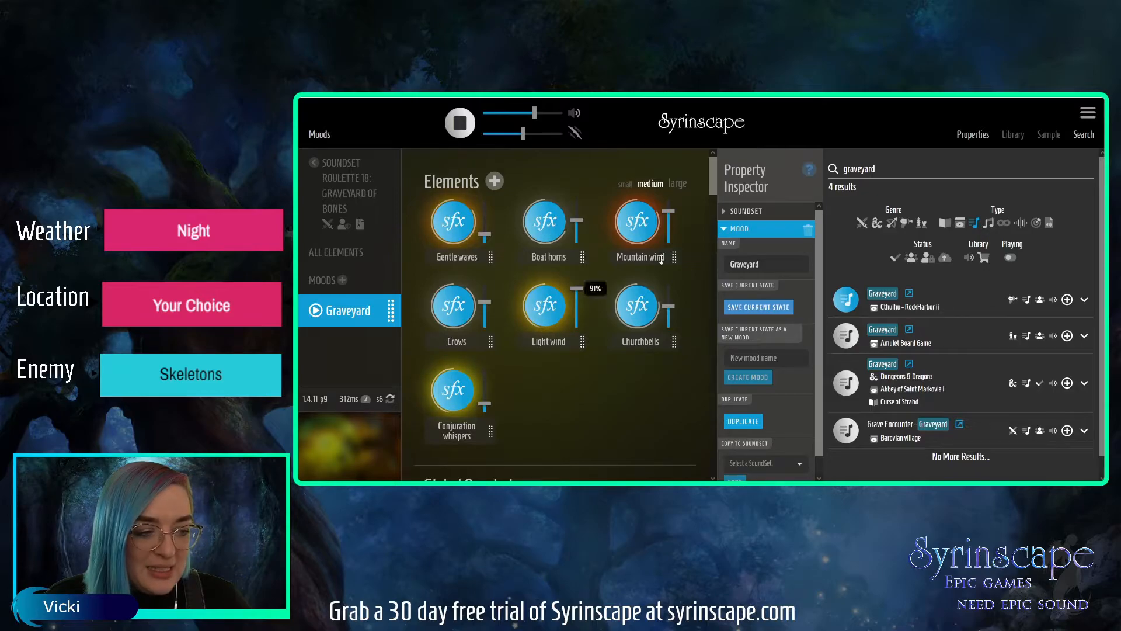
Find a "ravens" sound effect, add the Ravens element from Shadows of Esteren - Dearg, and save the Graveyard mood's current state.
{"action": "left_click", "coordinate": [826, 169]}
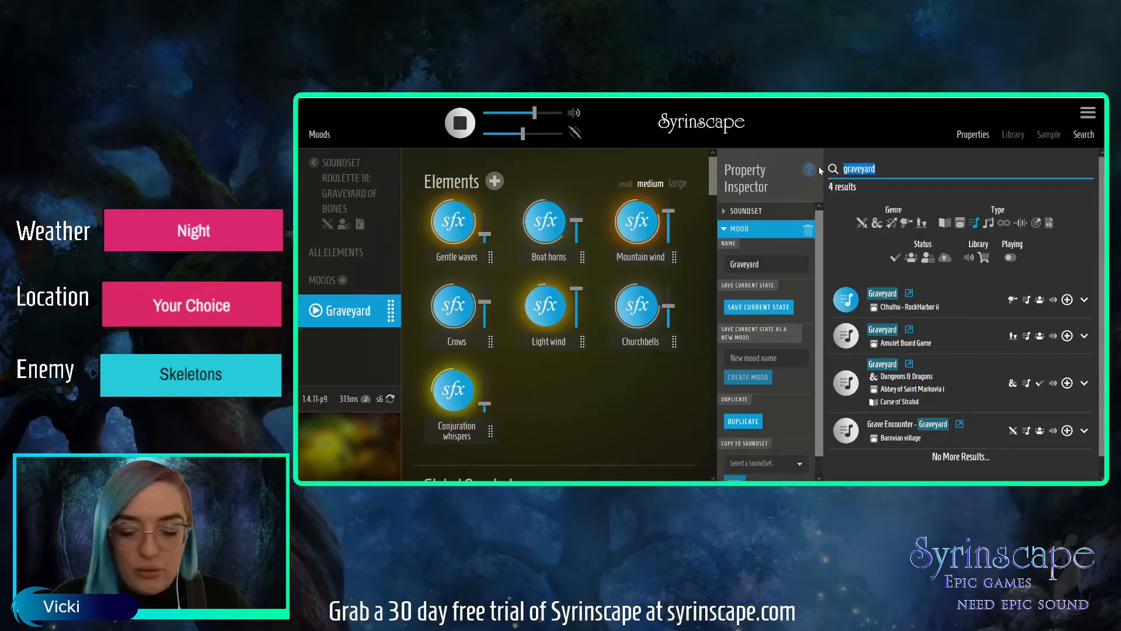
{"action": "type", "text": "ravens"}
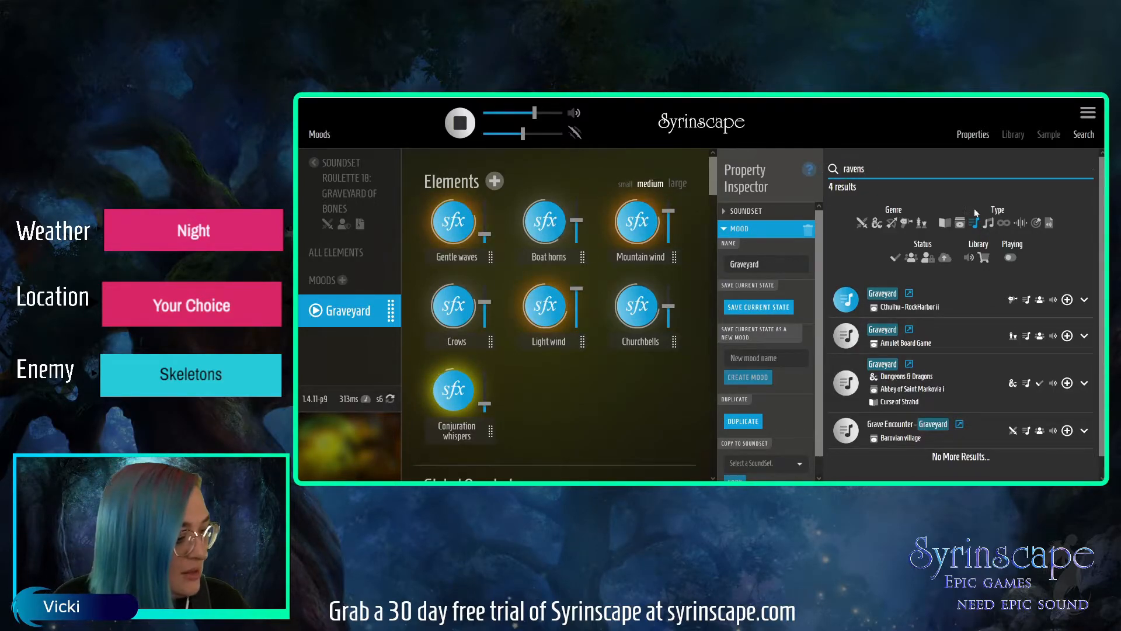
{"action": "left_click", "coordinate": [1021, 223]}
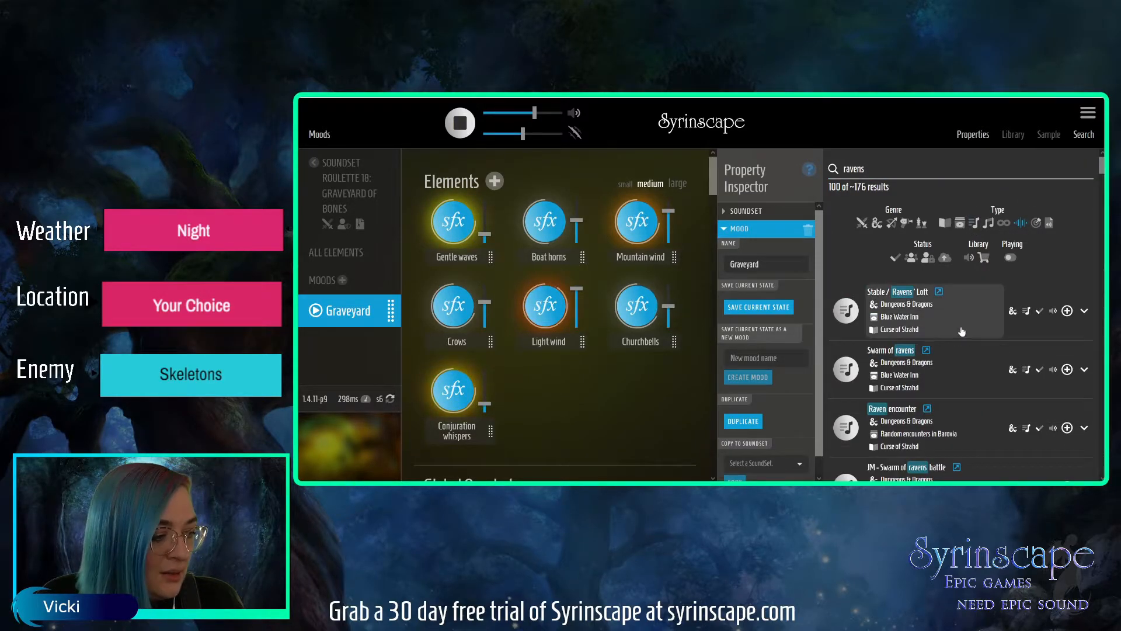
{"action": "left_click", "coordinate": [900, 176]}
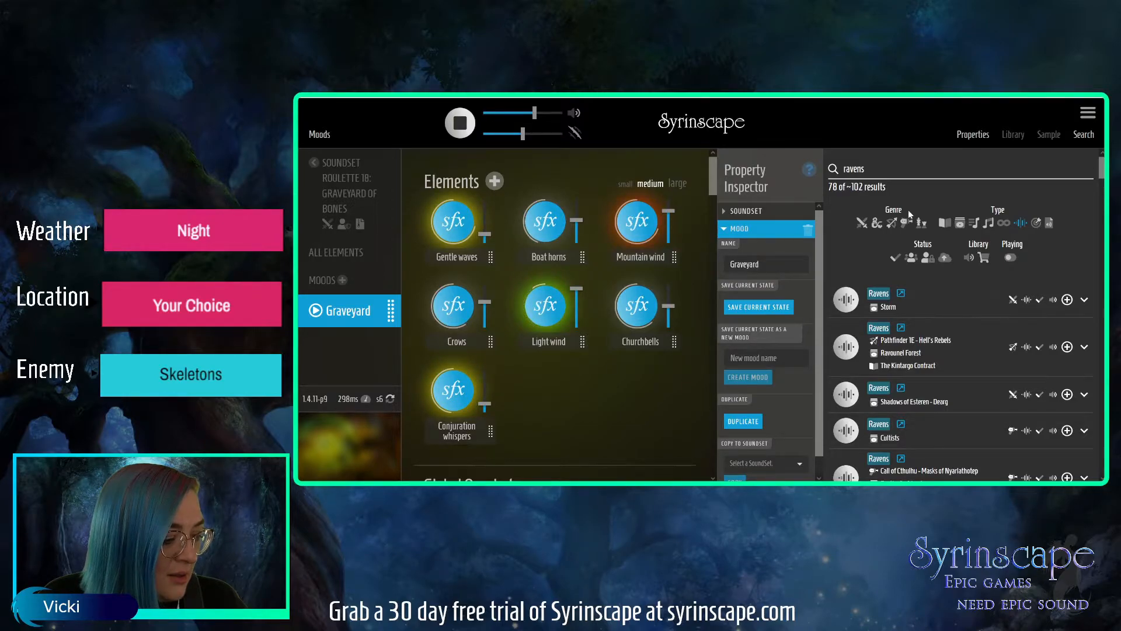
{"action": "left_click", "coordinate": [847, 395]}
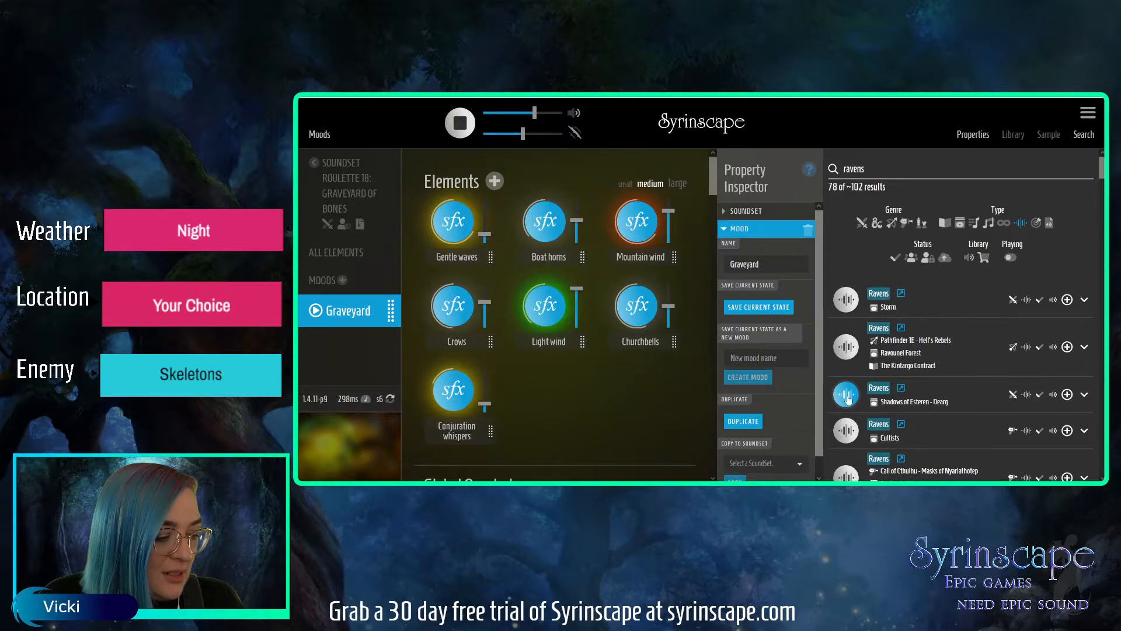
{"action": "left_click", "coordinate": [763, 308]}
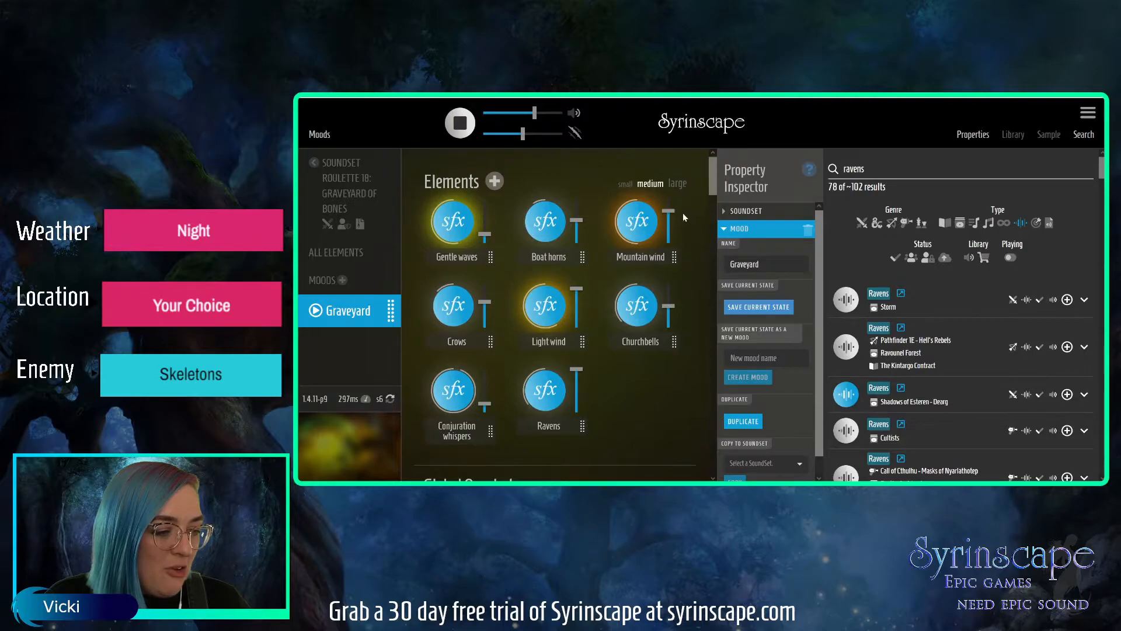
Lower the volume of the Boat horns element slightly.
{"action": "left_click_drag", "start_coordinate": [577, 221], "coordinate": [577, 238]}
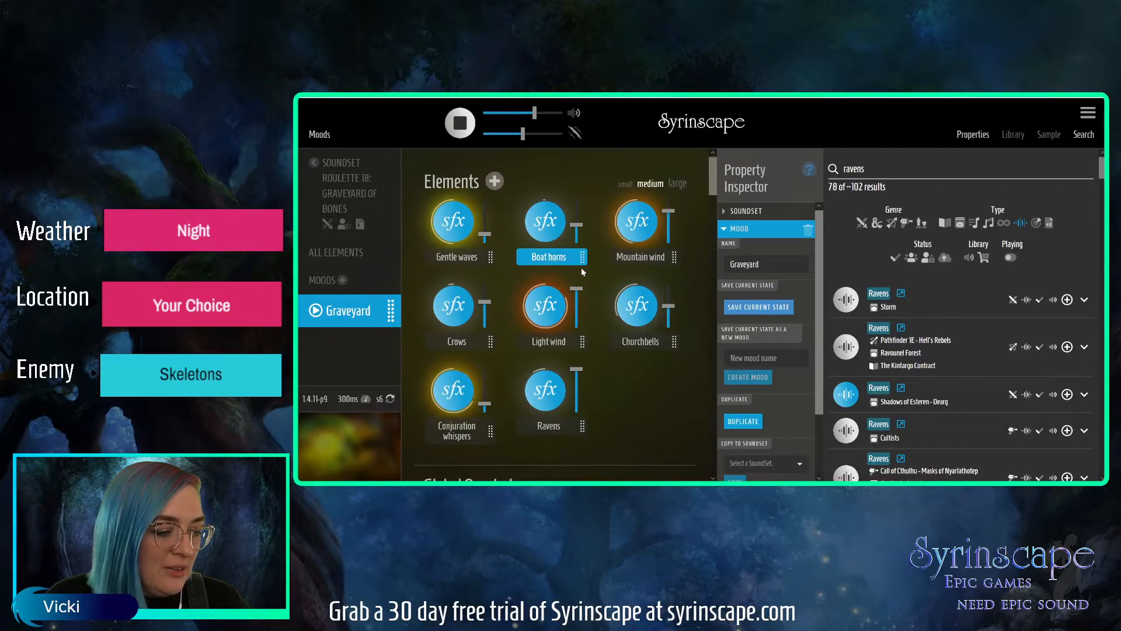
Delete the Boat horns element from the Graveyard mood and confirm its removal.
{"action": "left_click", "coordinate": [548, 238]}
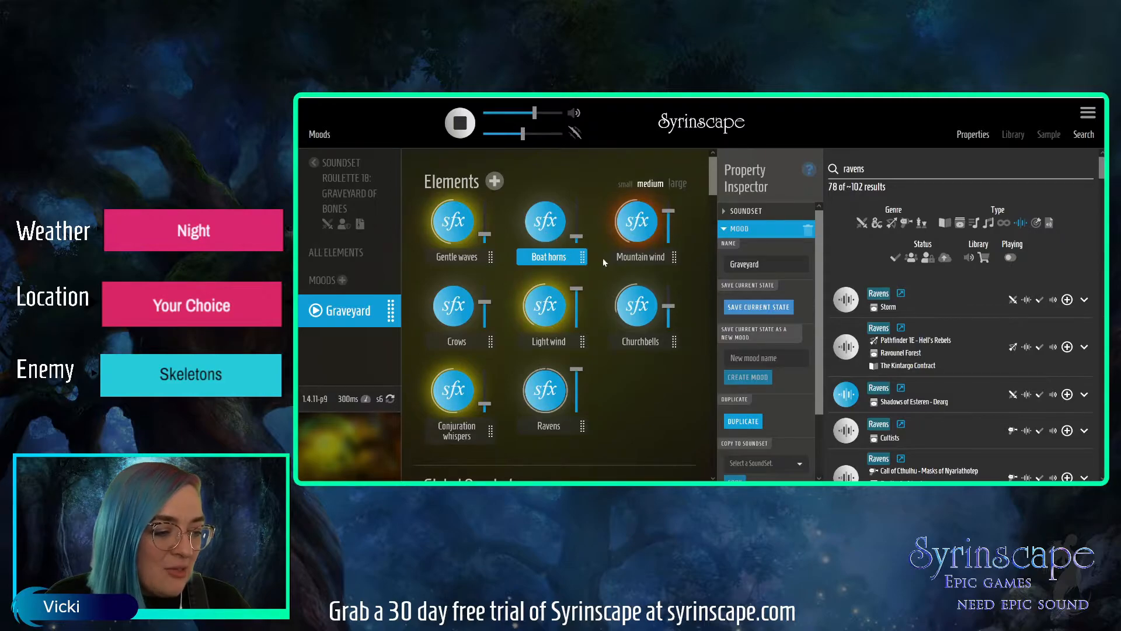
{"action": "left_click", "coordinate": [744, 211]}
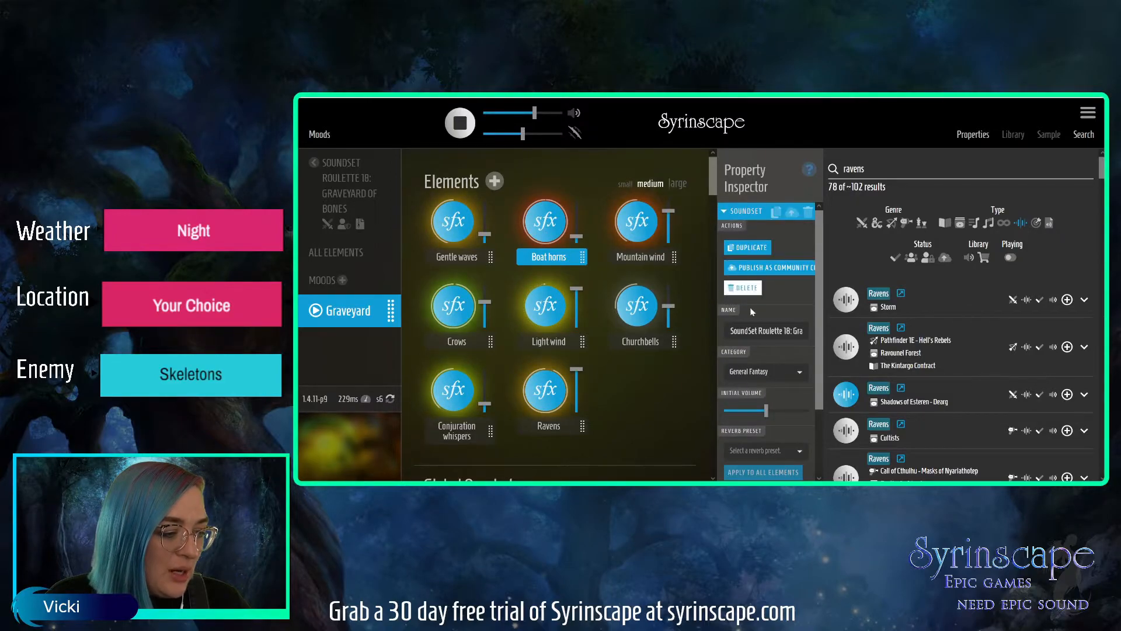
{"action": "left_click", "coordinate": [740, 211]}
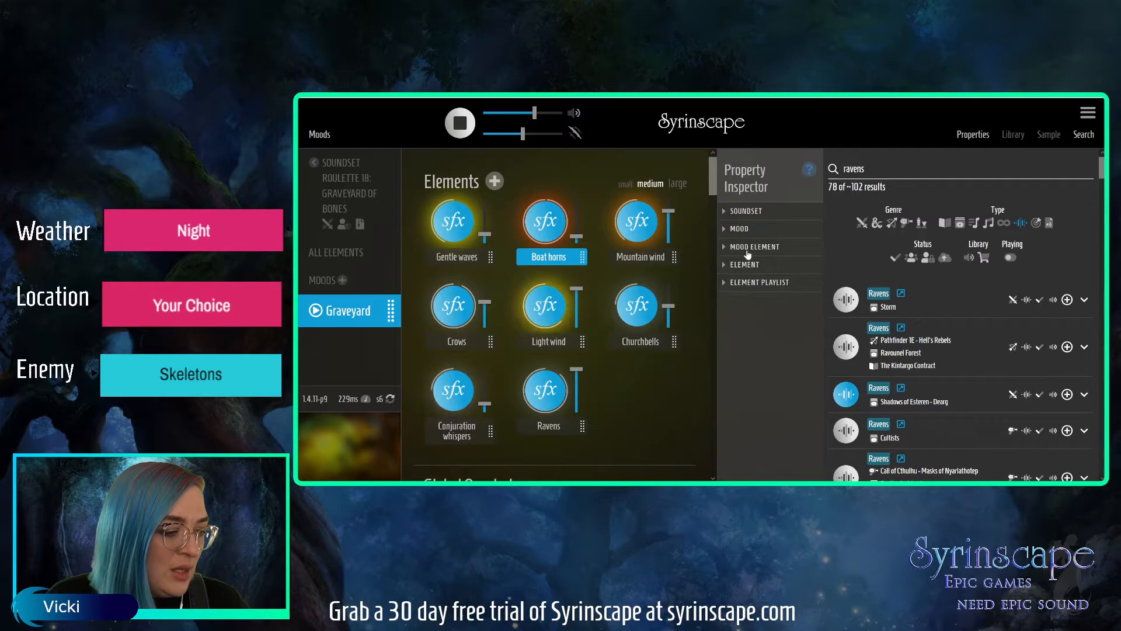
{"action": "left_click", "coordinate": [746, 264]}
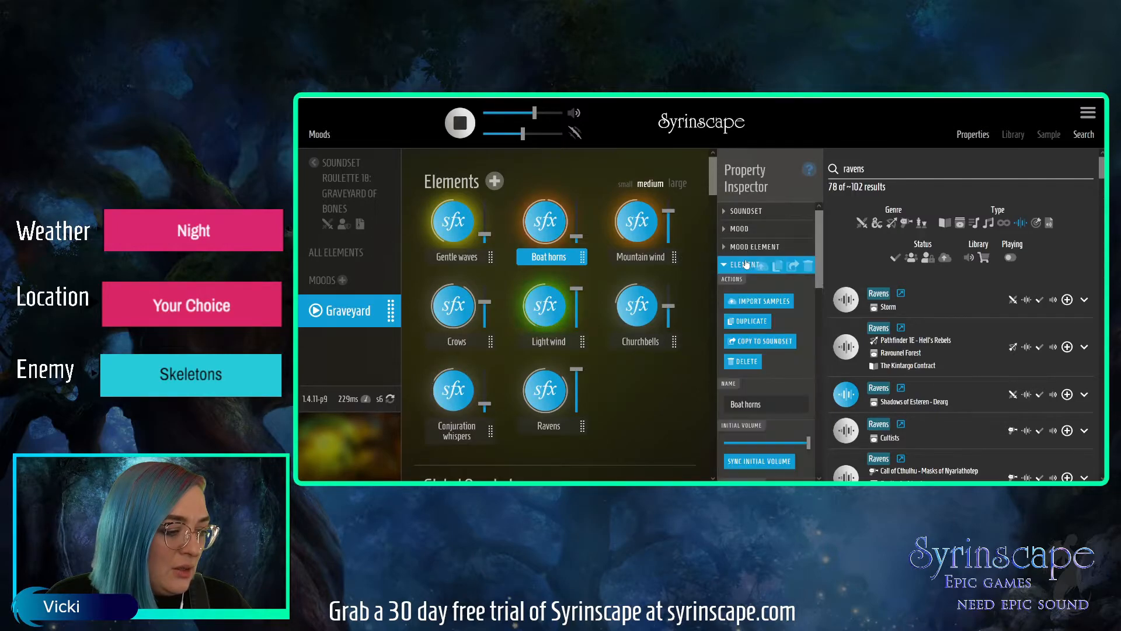
{"action": "left_click", "coordinate": [807, 267]}
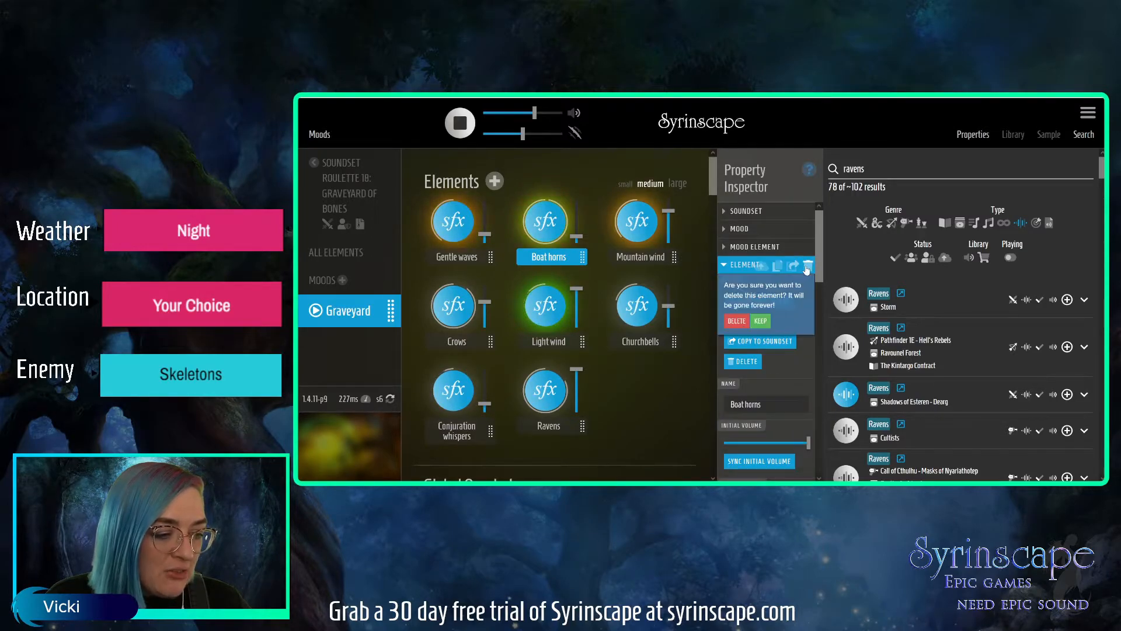
{"action": "left_click", "coordinate": [737, 320]}
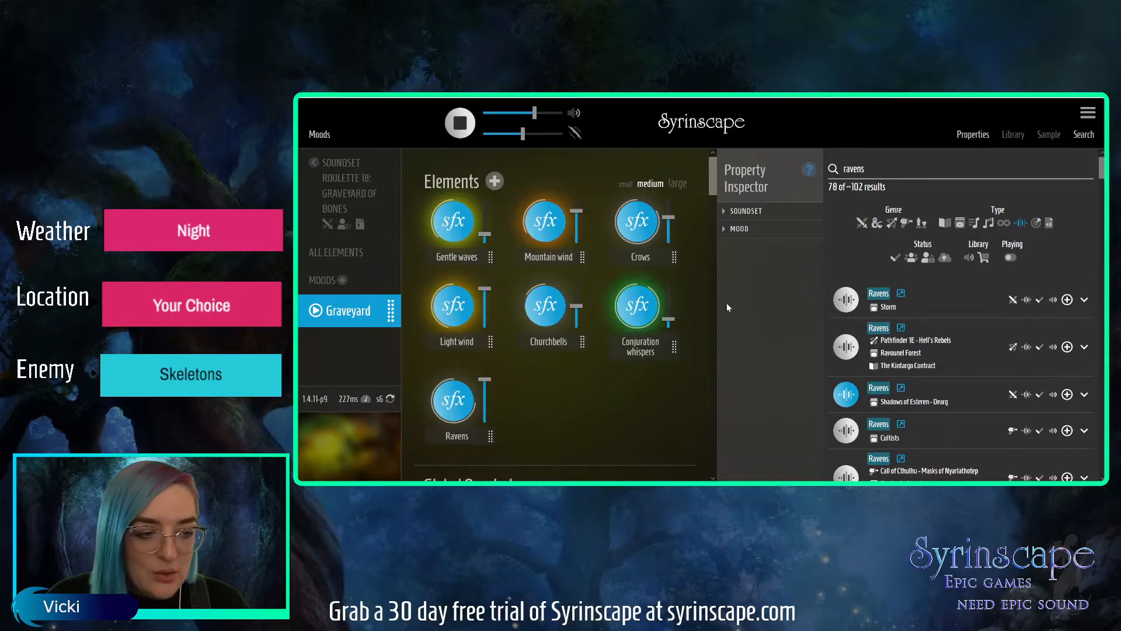
Lower the Mountain wind volume and raise the Crows volume, keeping the Graveyard mood's properties open.
{"action": "mouse_move", "coordinate": [582, 222]}
{"action": "left_click_drag", "start_coordinate": [579, 211], "coordinate": [577, 227]}
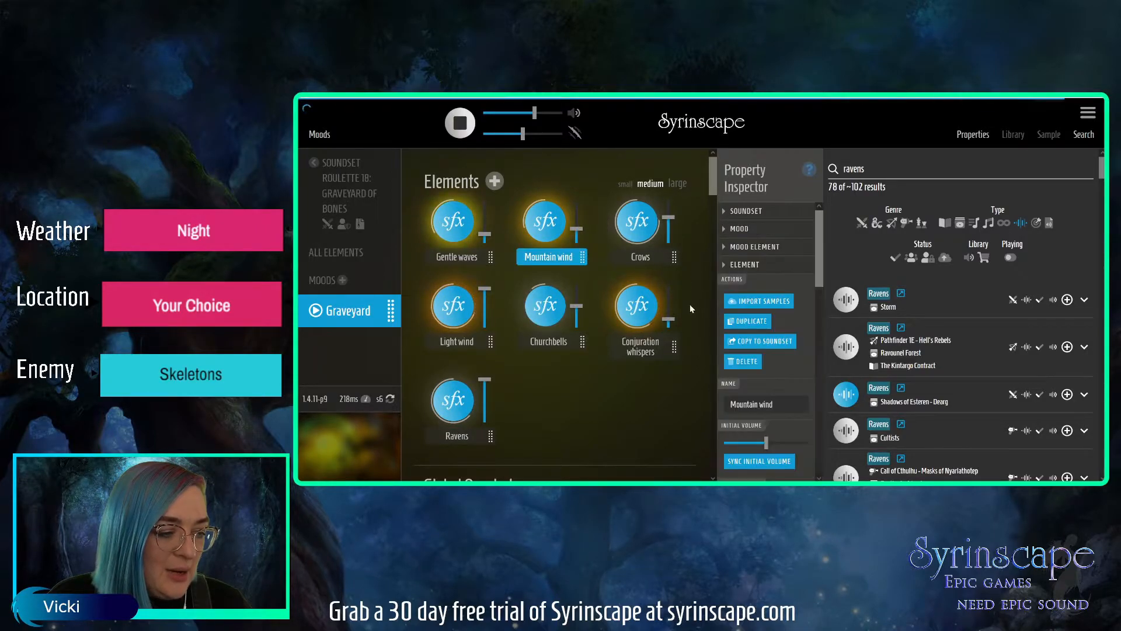
{"action": "left_click_drag", "start_coordinate": [669, 217], "coordinate": [670, 210]}
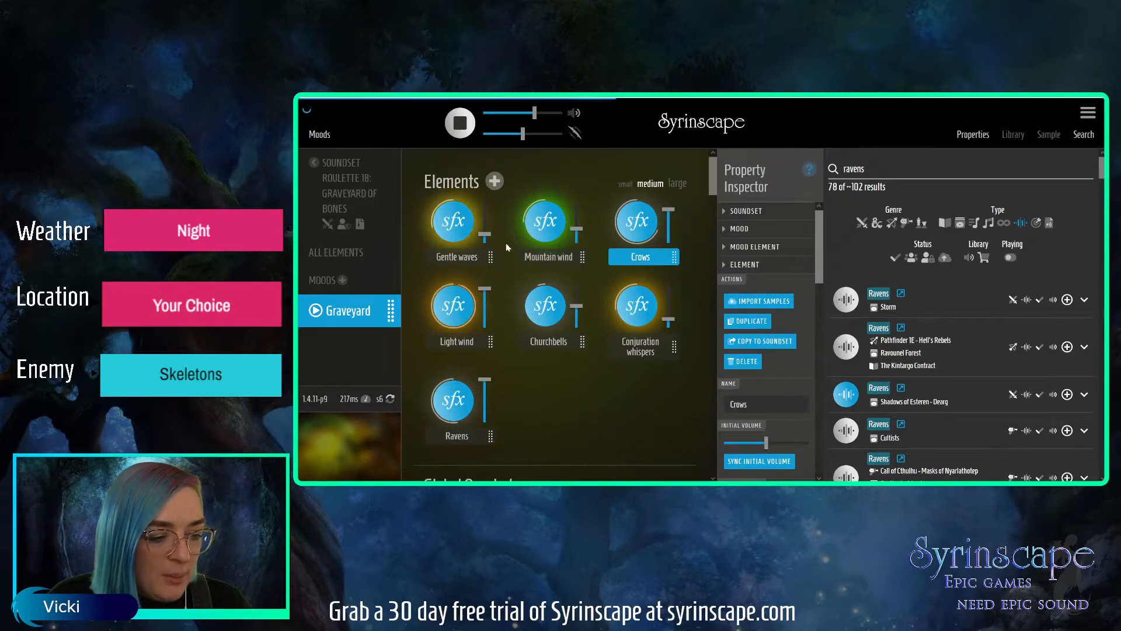
{"action": "left_click", "coordinate": [739, 229]}
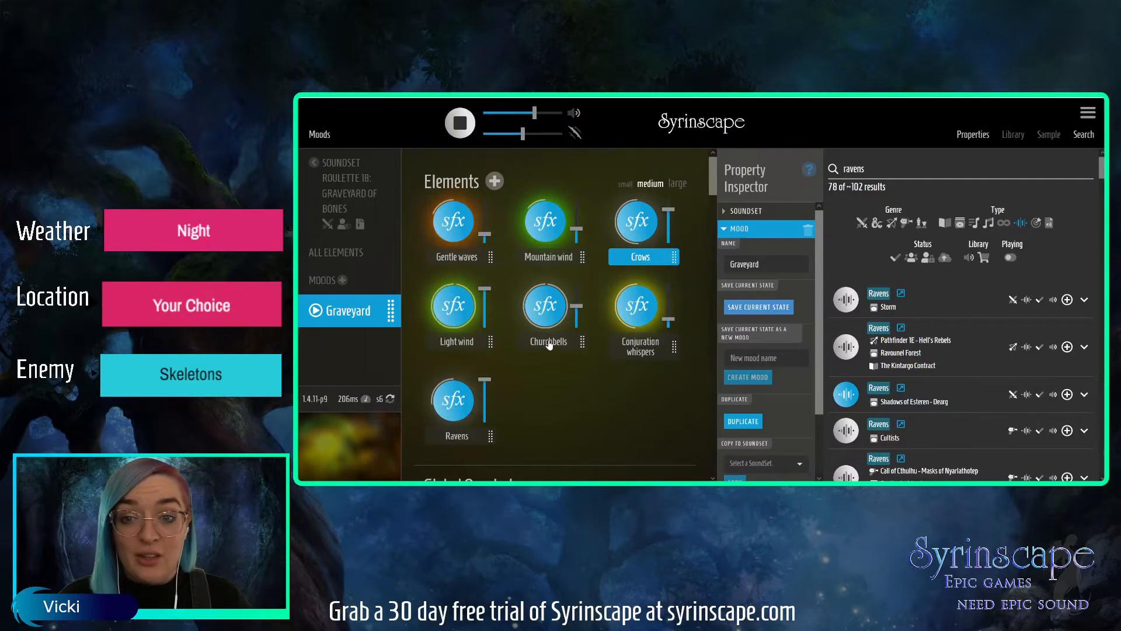
Search the sound effects for "owl" and audition the Owls element from Elven Vale Night.
{"action": "left_click_drag", "start_coordinate": [874, 168], "coordinate": [834, 165]}
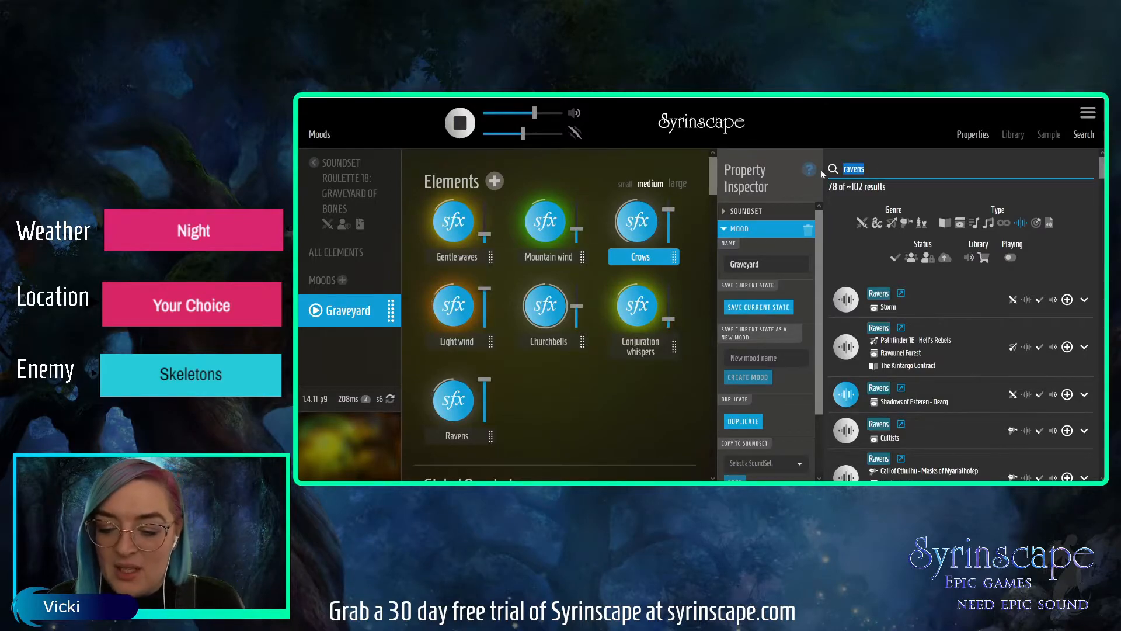
{"action": "type", "text": "owl"}
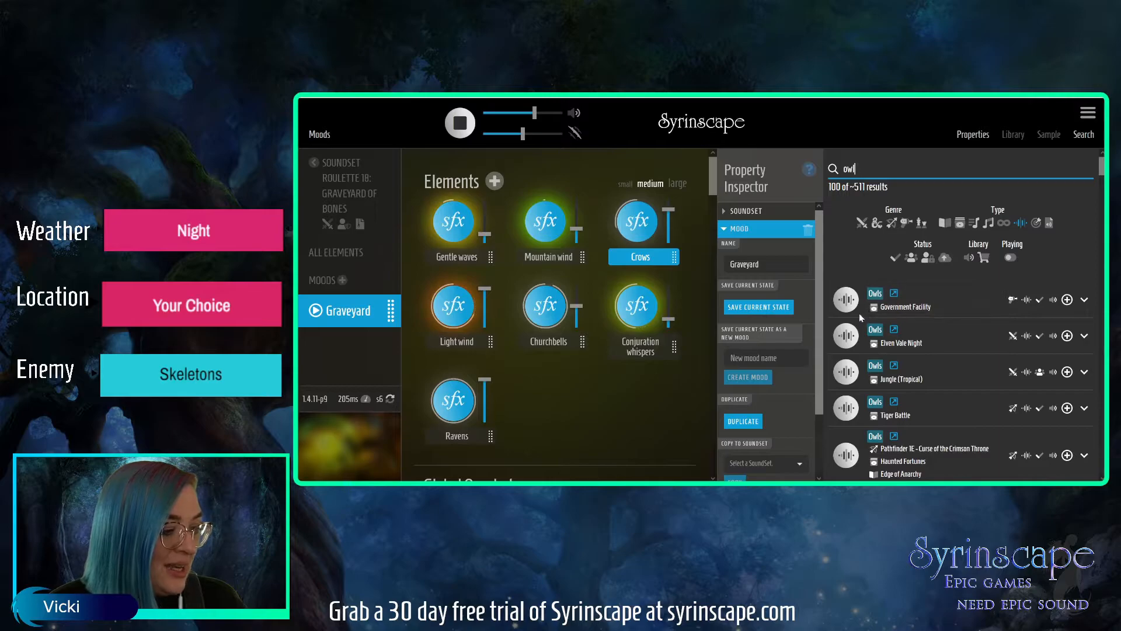
{"action": "left_click", "coordinate": [853, 340]}
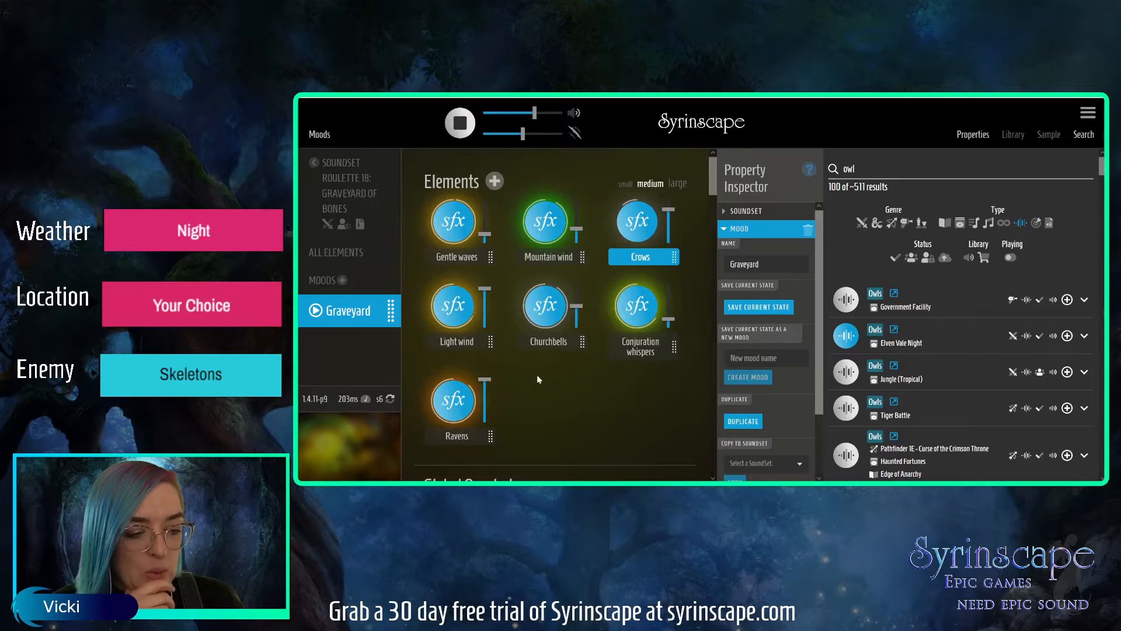
Stop the Ravens element and delete it from the soundset.
{"action": "left_click", "coordinate": [473, 435]}
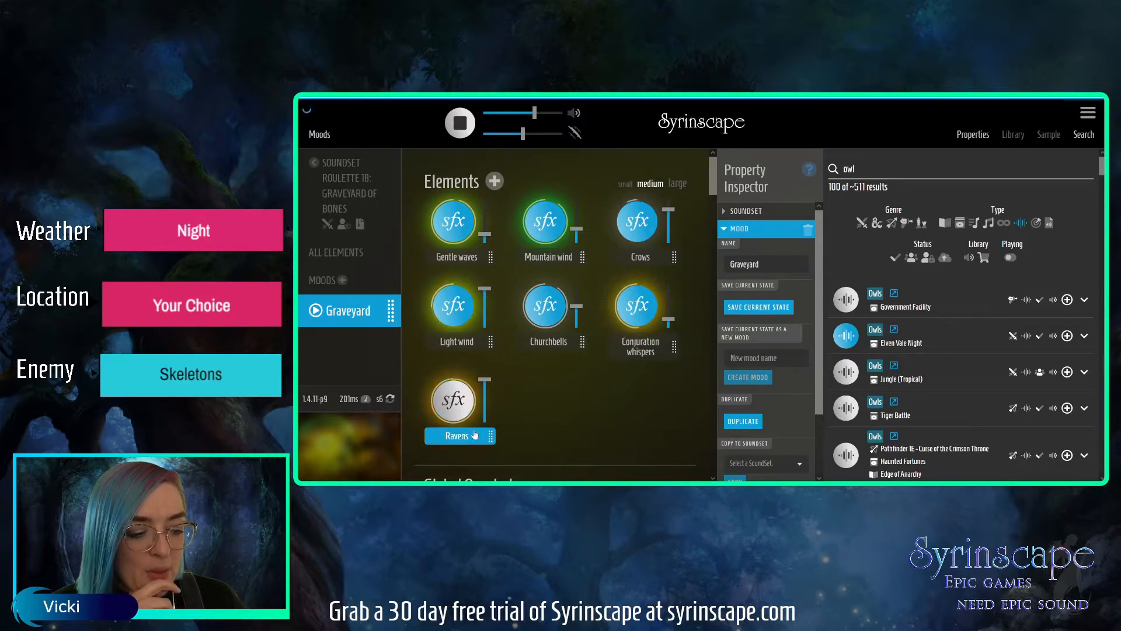
{"action": "left_click", "coordinate": [739, 229]}
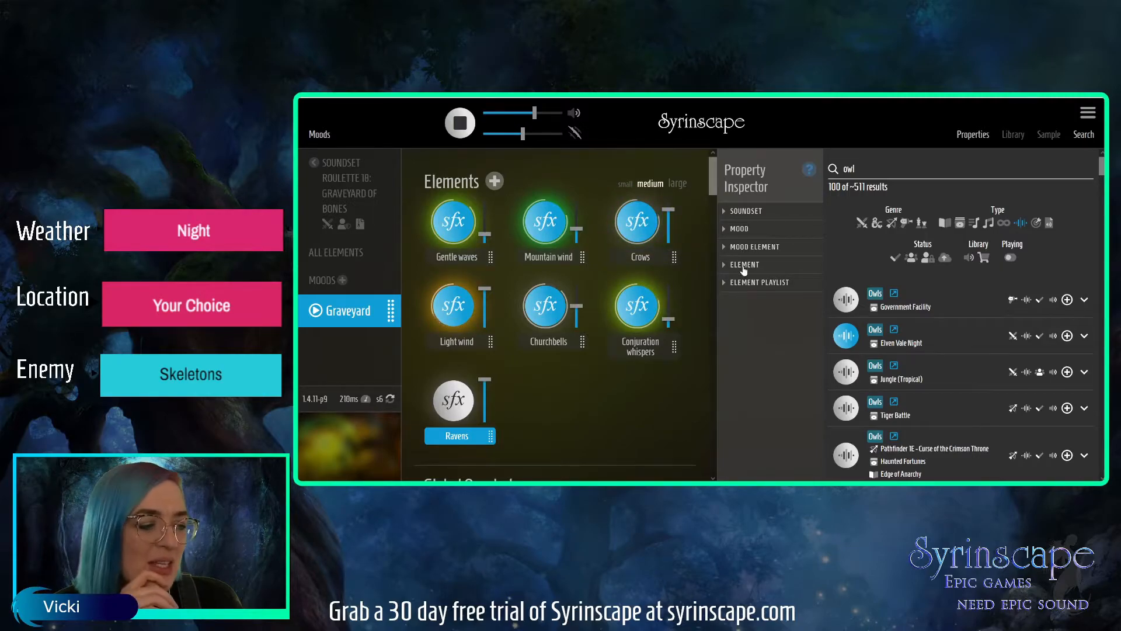
{"action": "left_click", "coordinate": [744, 267]}
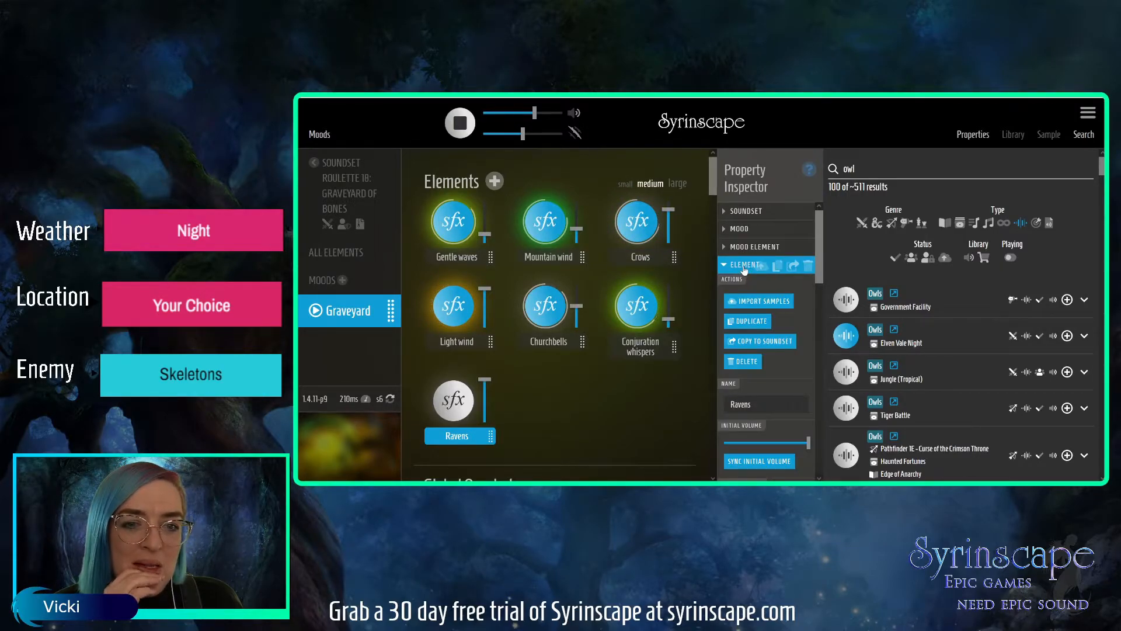
{"action": "left_click", "coordinate": [809, 266]}
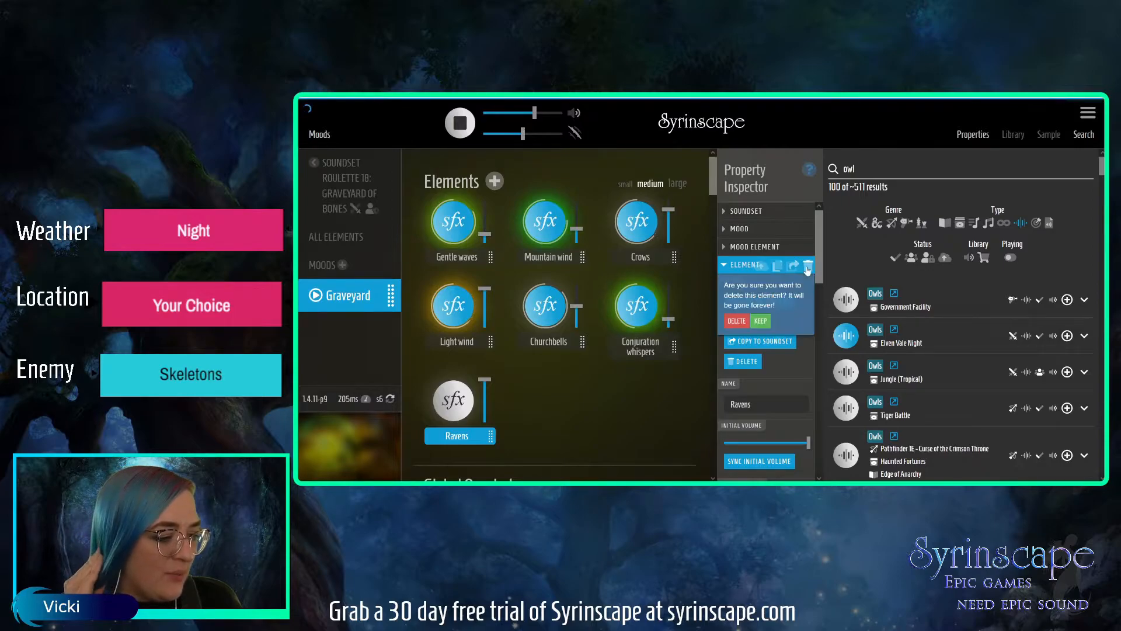
{"action": "left_click", "coordinate": [733, 322]}
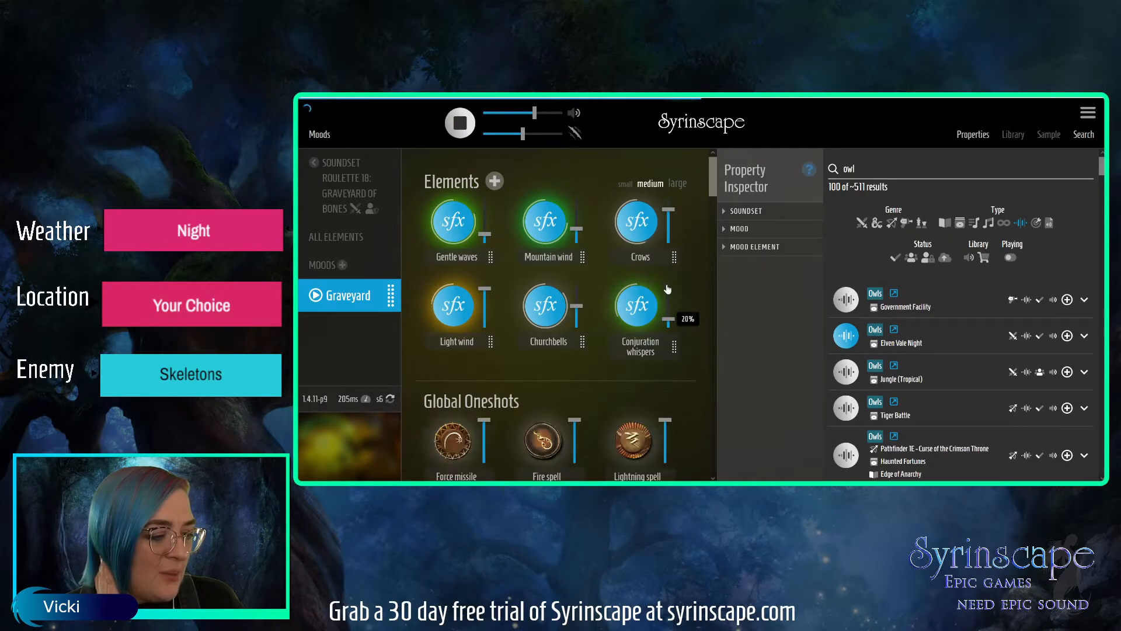
Replace the Crows element with Owls from Jungle (Tropical) in the Graveyard mood, with the Owls volume at 30%.
{"action": "left_click", "coordinate": [643, 235]}
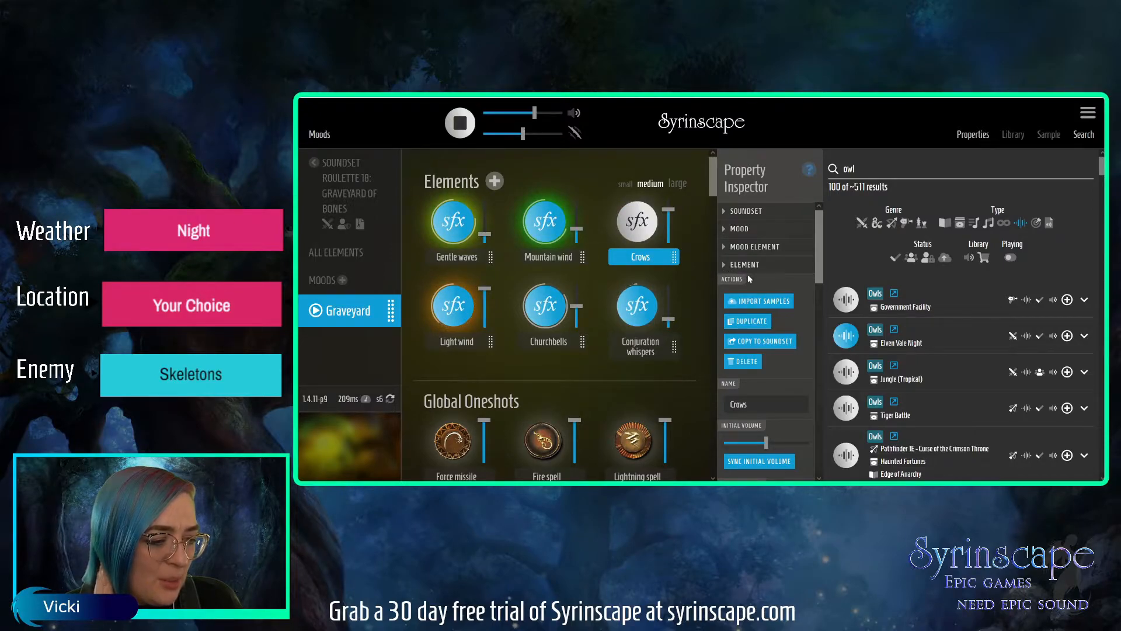
{"action": "left_click", "coordinate": [753, 362]}
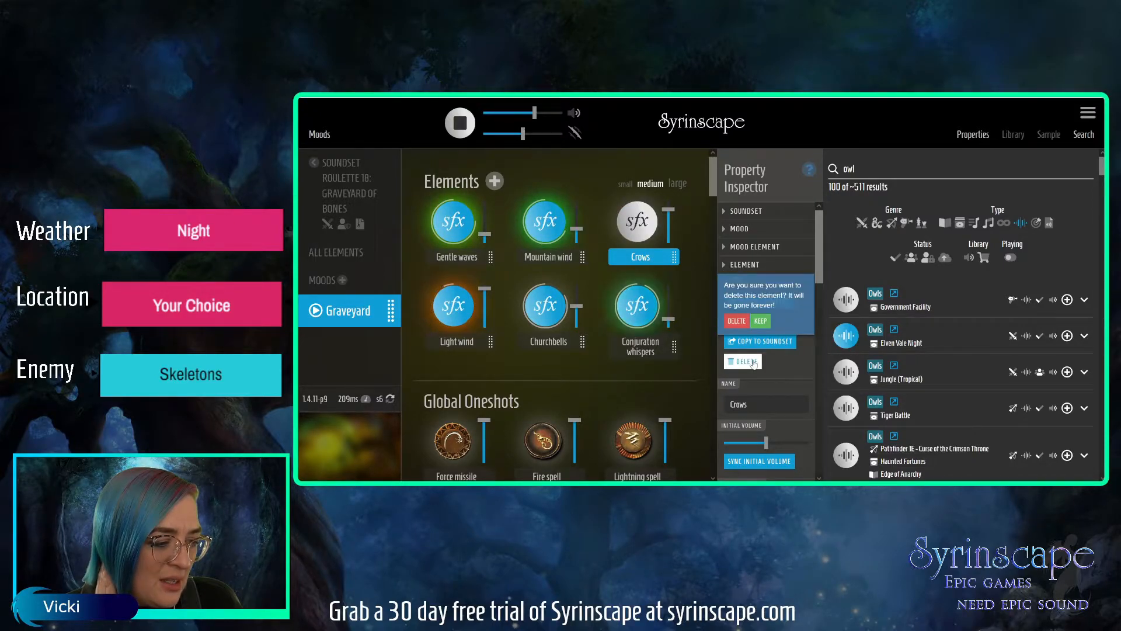
{"action": "left_click", "coordinate": [737, 320]}
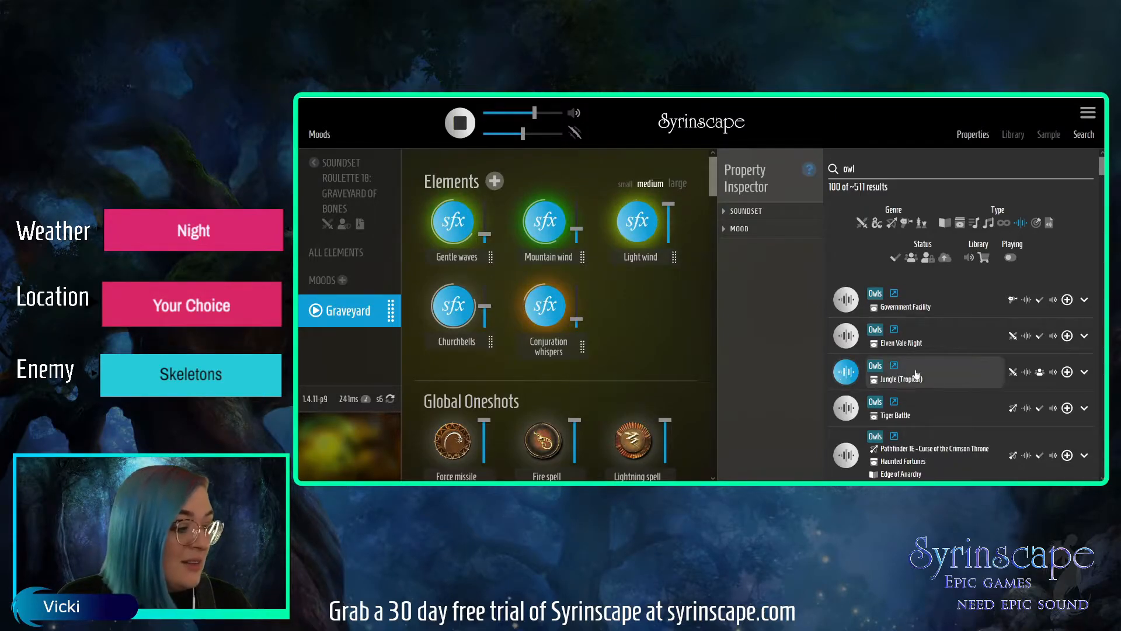
{"action": "left_click", "coordinate": [740, 228]}
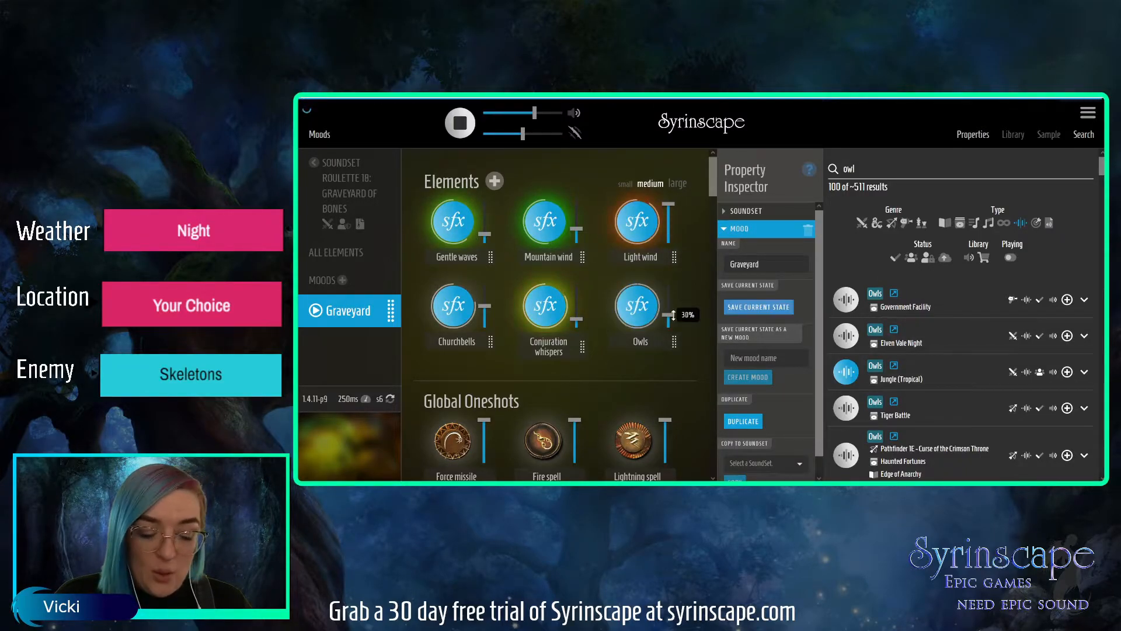
Search the sound effects for "night" and audition the Night Birds elements from Following the Clues and Farmland.
{"action": "left_click_drag", "start_coordinate": [859, 169], "coordinate": [833, 169]}
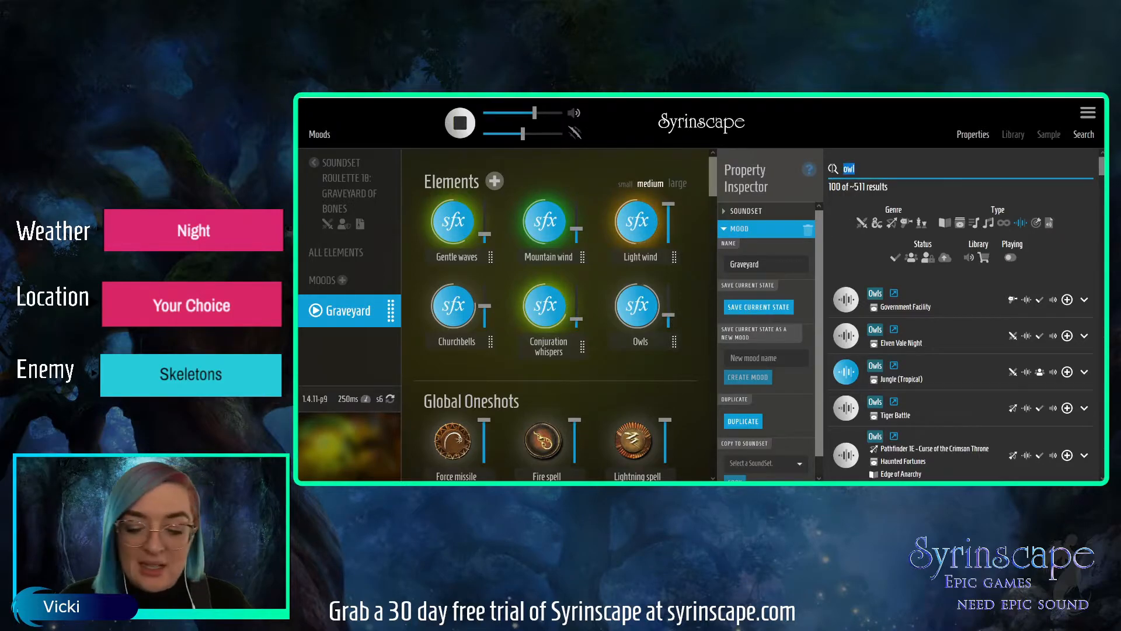
{"action": "type", "text": "night"}
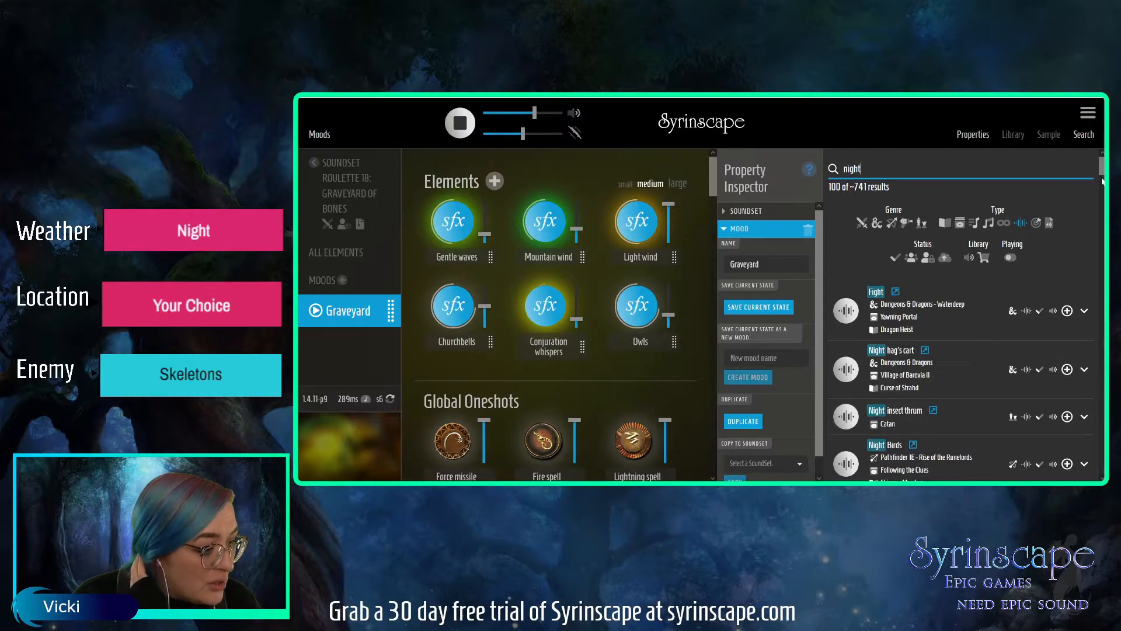
{"action": "scroll", "coordinate": [841, 379], "scroll_direction": "down", "scroll_amount": 3}
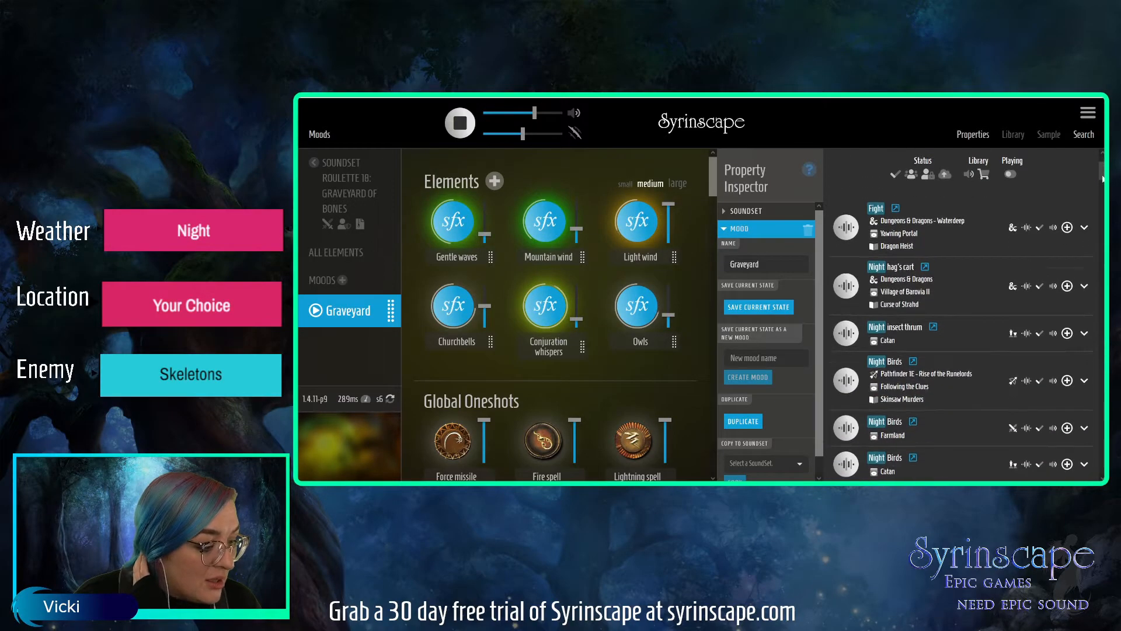
{"action": "left_click", "coordinate": [845, 372]}
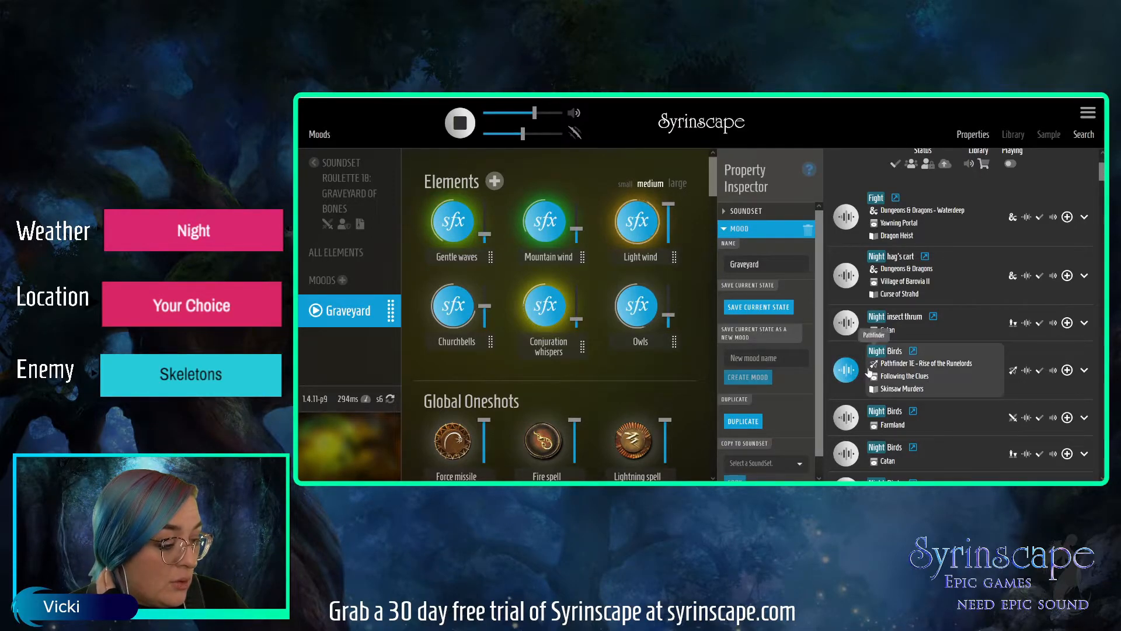
{"action": "left_click", "coordinate": [848, 423]}
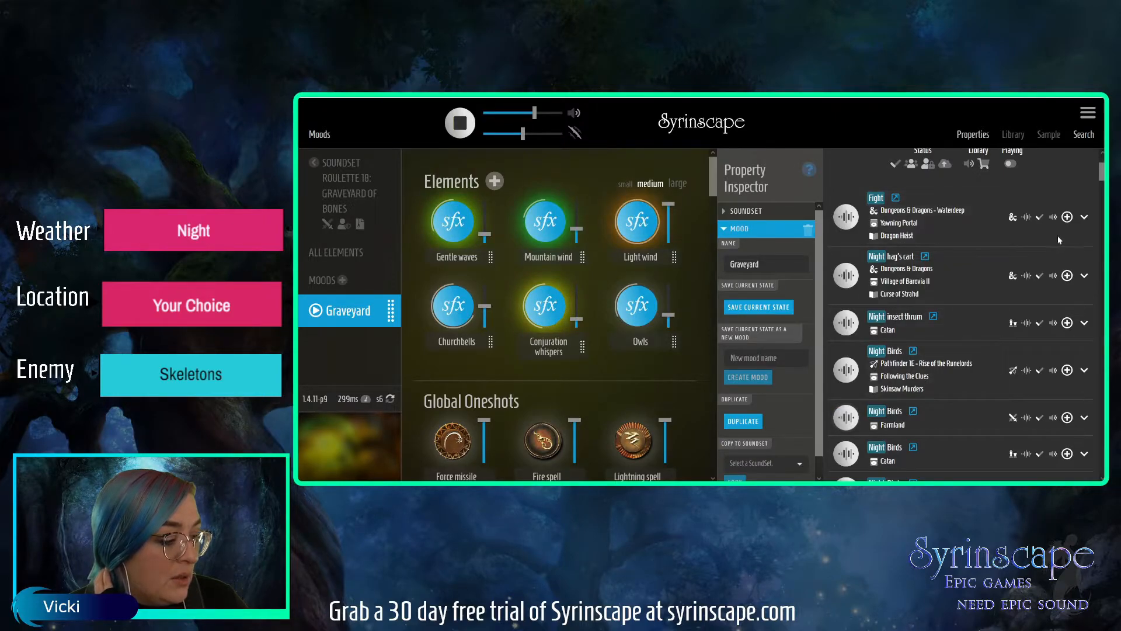
{"action": "scroll", "coordinate": [1103, 181], "scroll_direction": "down", "scroll_amount": 4}
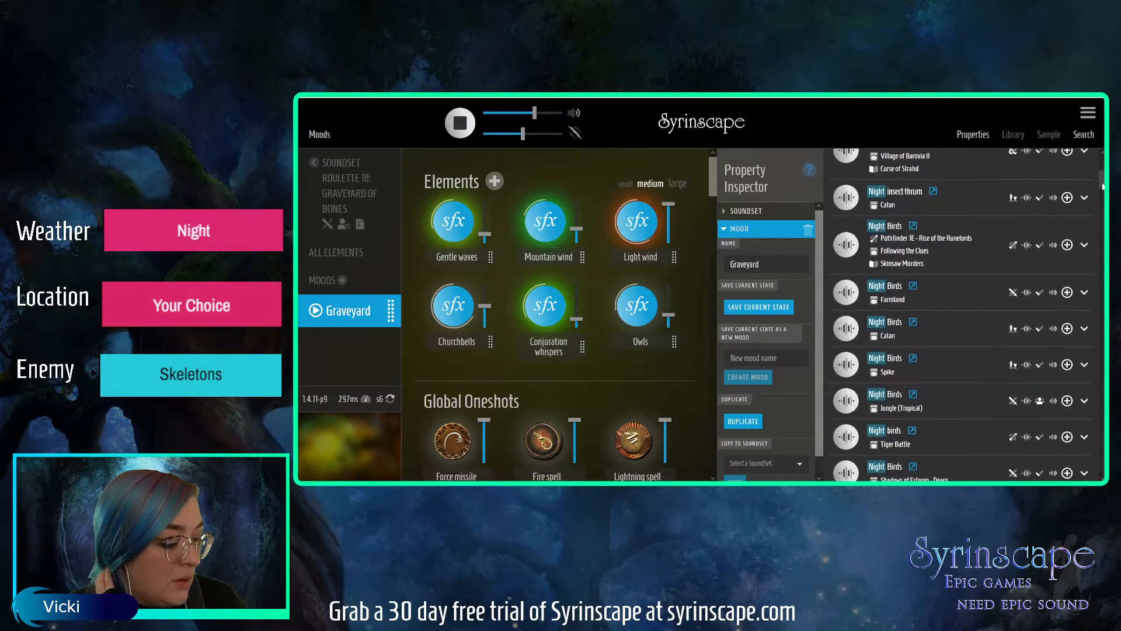
{"action": "scroll", "coordinate": [1103, 188], "scroll_direction": "down", "scroll_amount": 5}
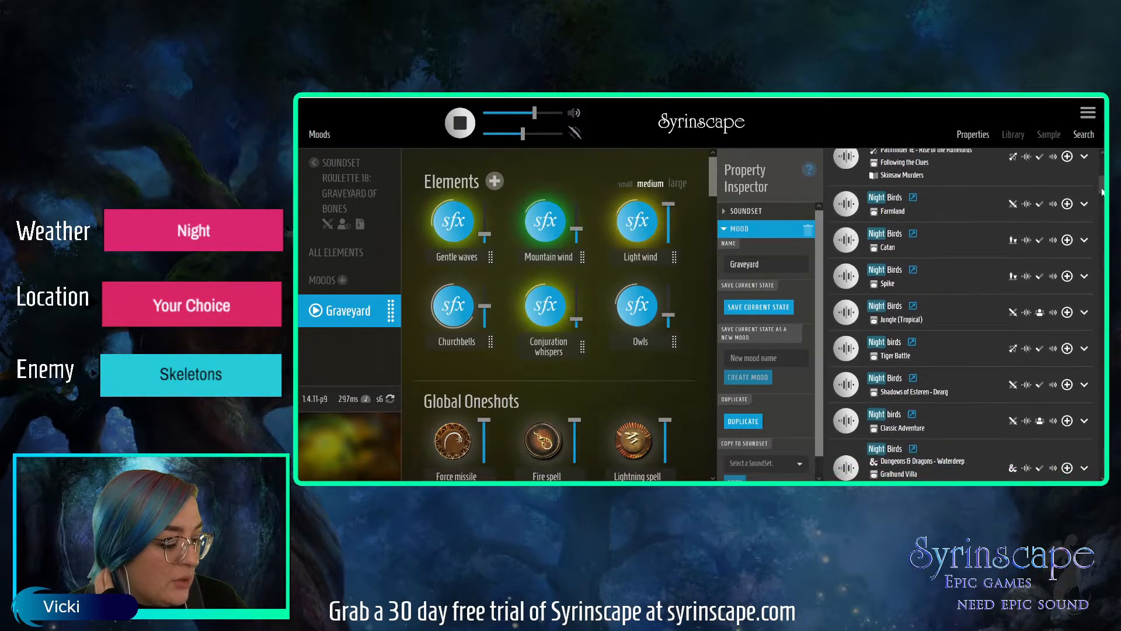
{"action": "scroll", "coordinate": [1102, 198], "scroll_direction": "down", "scroll_amount": 3}
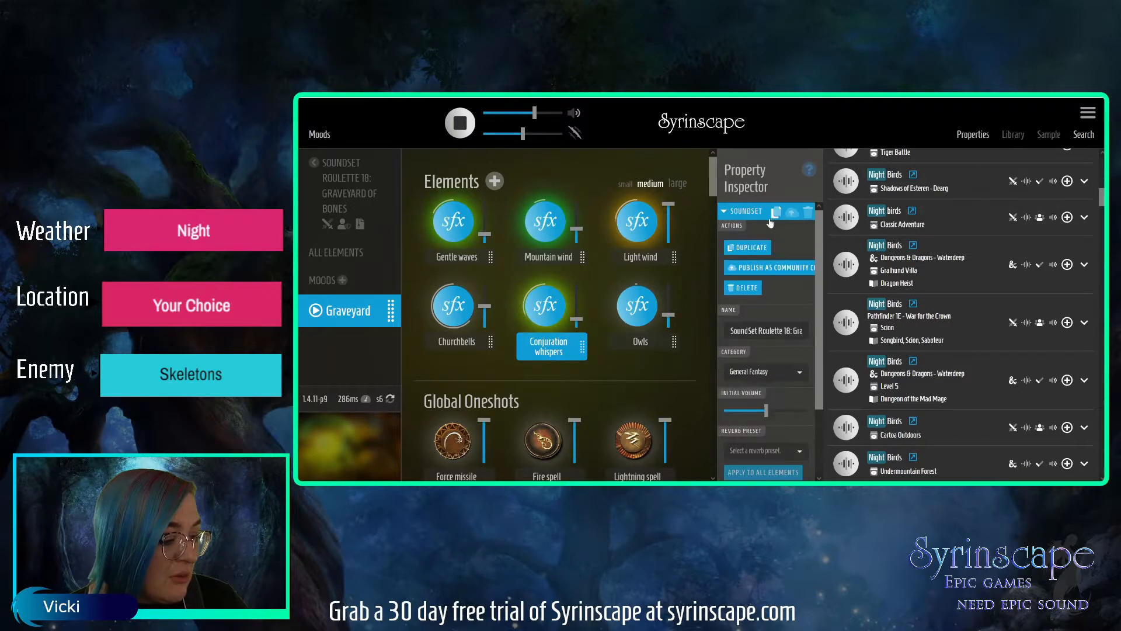
Delete the Conjuration whispers element from the Graveyard mood and confirm its removal.
{"action": "left_click", "coordinate": [751, 227]}
{"action": "left_click", "coordinate": [744, 251]}
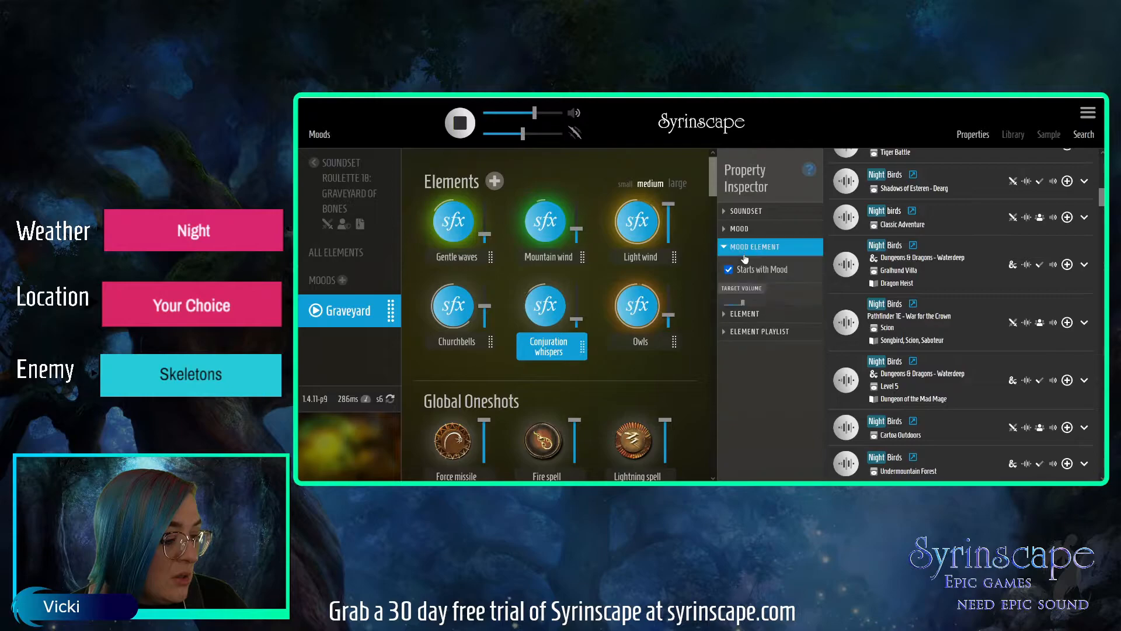
{"action": "left_click", "coordinate": [739, 249]}
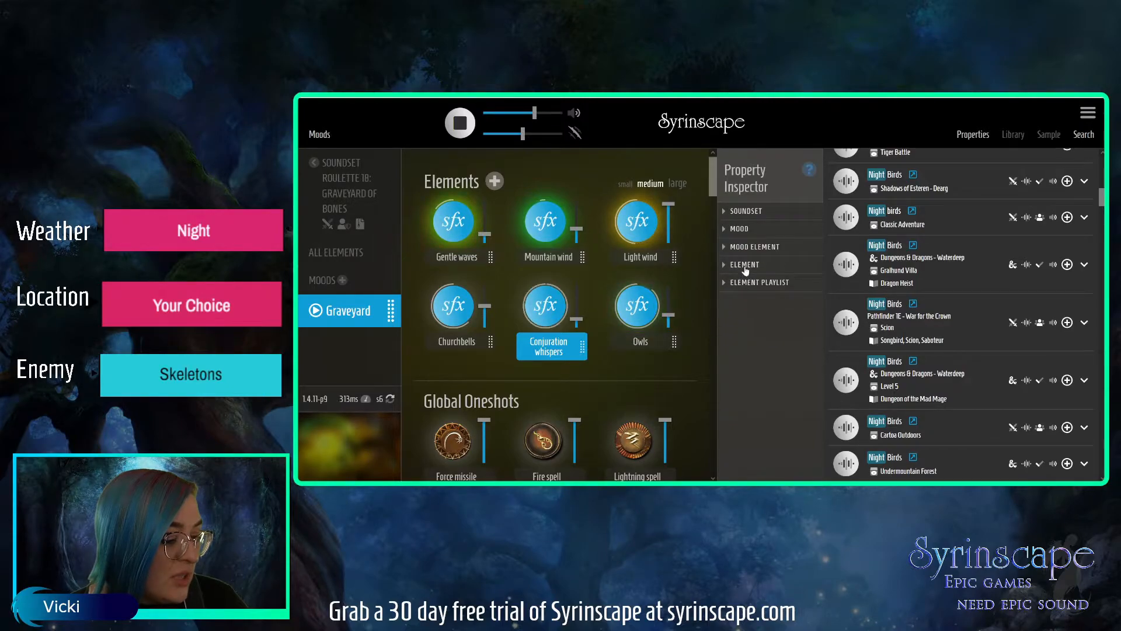
{"action": "left_click", "coordinate": [747, 264]}
{"action": "left_click", "coordinate": [806, 267]}
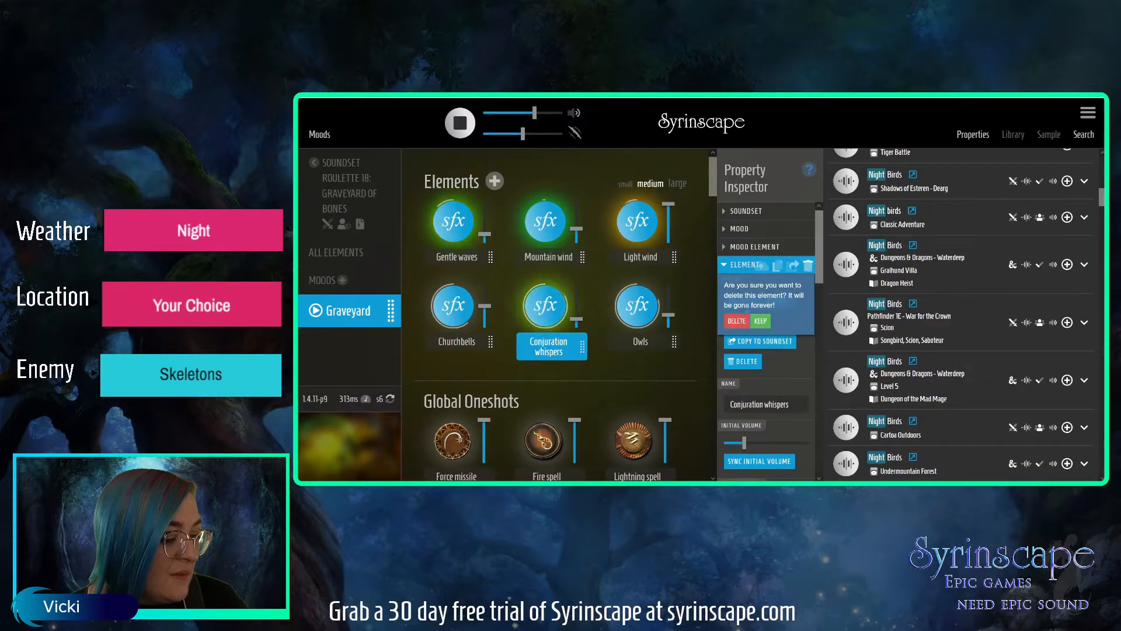
{"action": "left_click", "coordinate": [738, 321]}
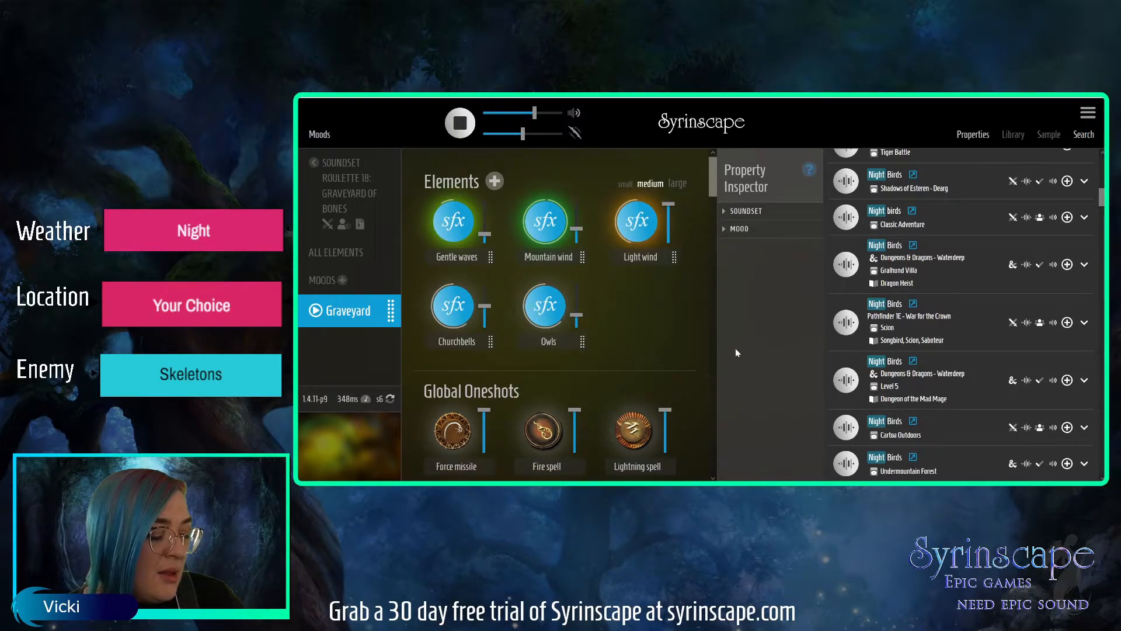
Play Night Birds from Carloa Outdoors, save it into the Graveyard mood, and lower its volume to about 54%.
{"action": "left_click", "coordinate": [848, 428]}
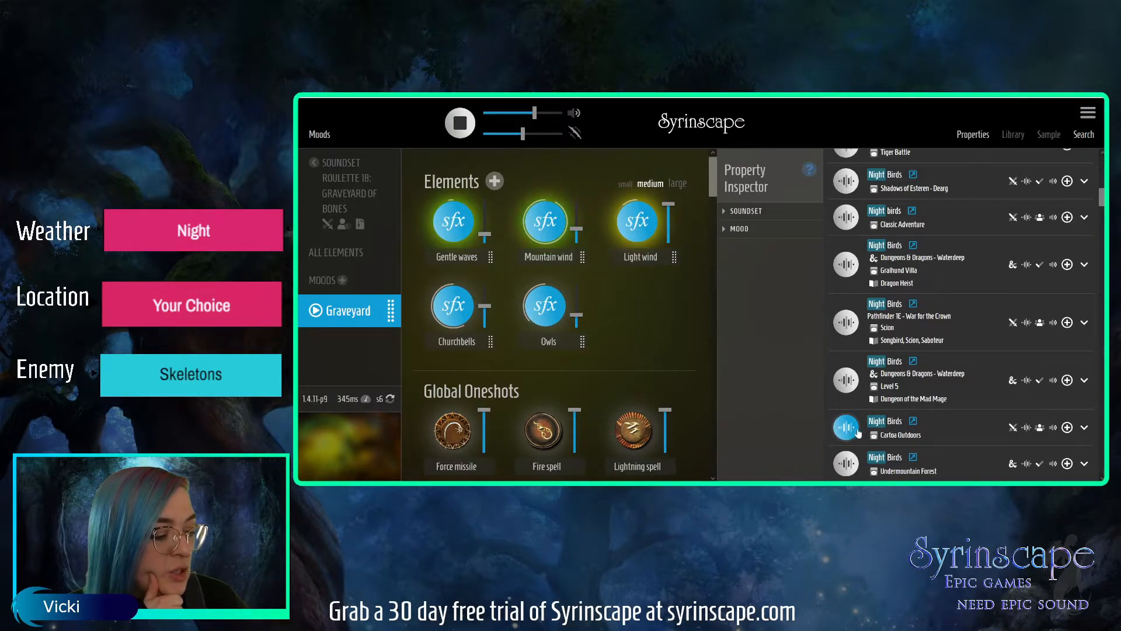
{"action": "left_click", "coordinate": [742, 227]}
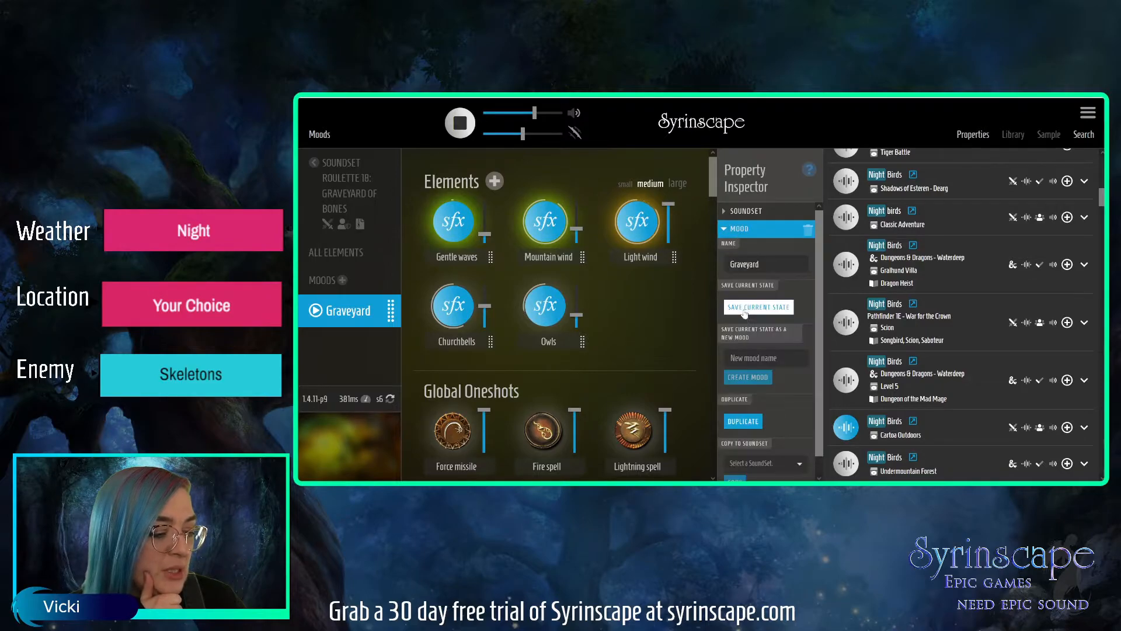
{"action": "left_click", "coordinate": [754, 307]}
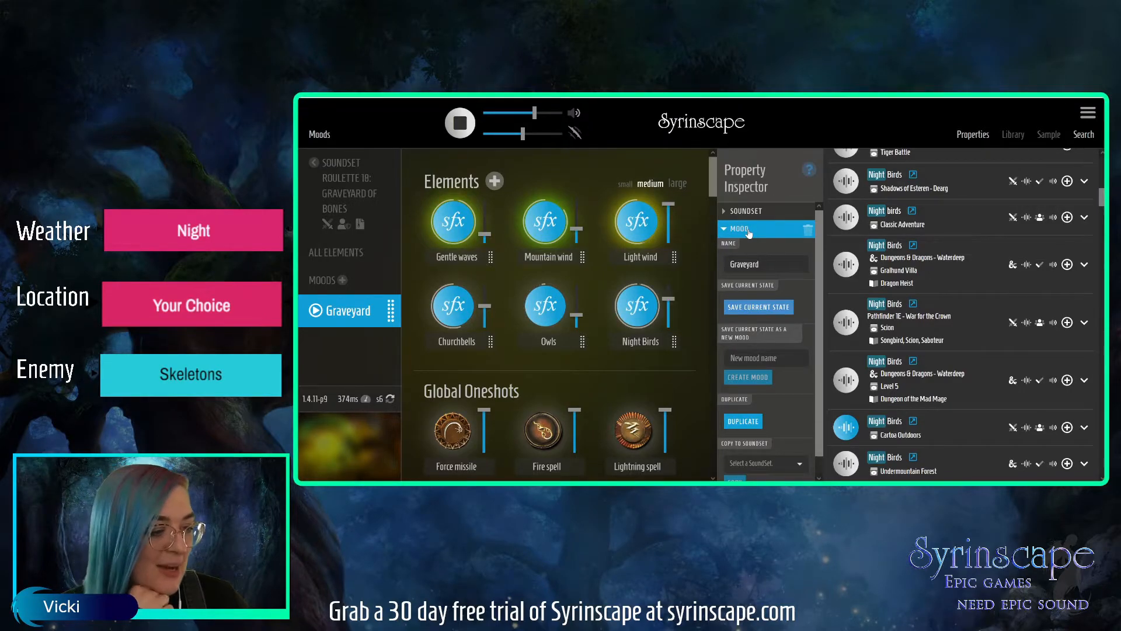
{"action": "left_click", "coordinate": [749, 230]}
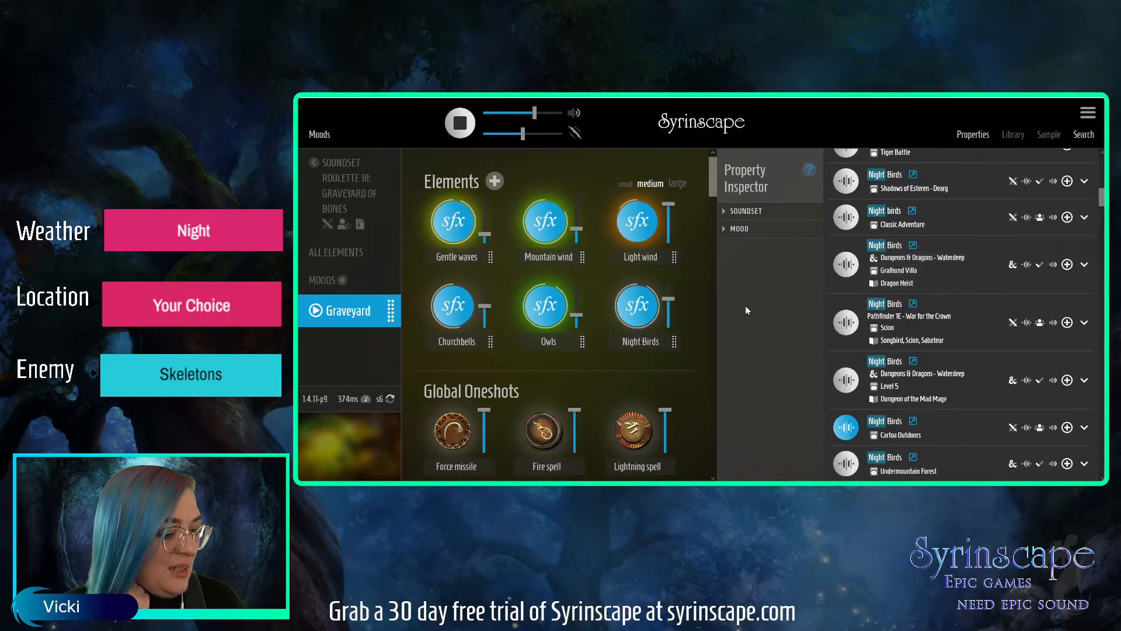
{"action": "left_click_drag", "start_coordinate": [668, 298], "coordinate": [668, 303]}
Play Night creatures from KEMET, save it into the Graveyard mood, and lower its volume to about half.
{"action": "left_click_drag", "start_coordinate": [1100, 197], "coordinate": [1098, 216]}
{"action": "scroll", "coordinate": [1095, 216], "scroll_direction": "down", "scroll_amount": 3}
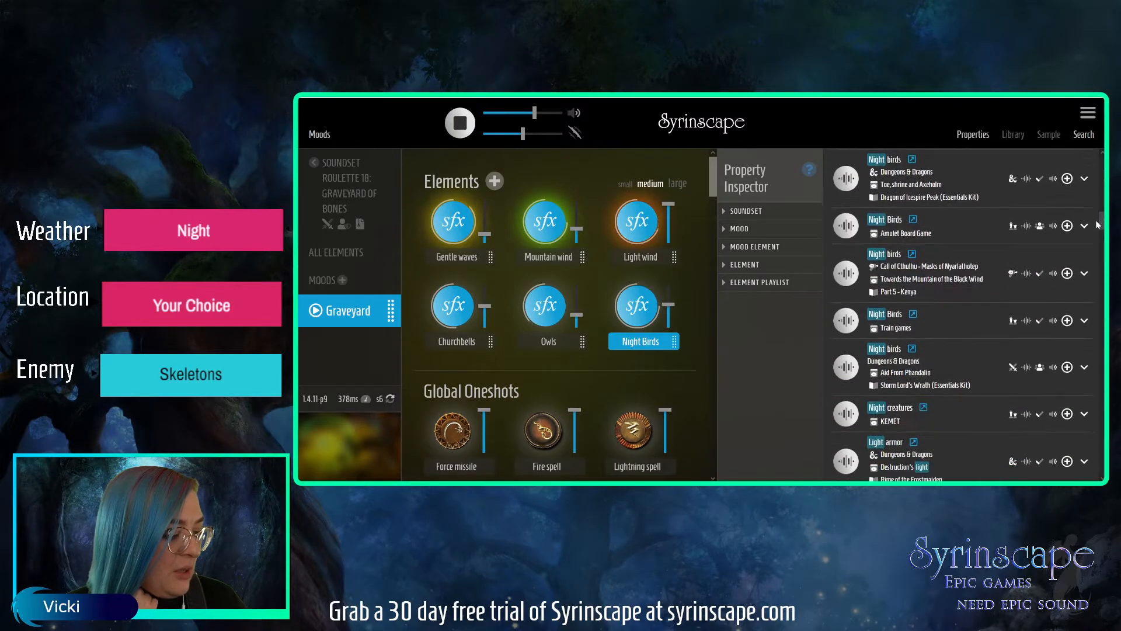
{"action": "left_click", "coordinate": [845, 351]}
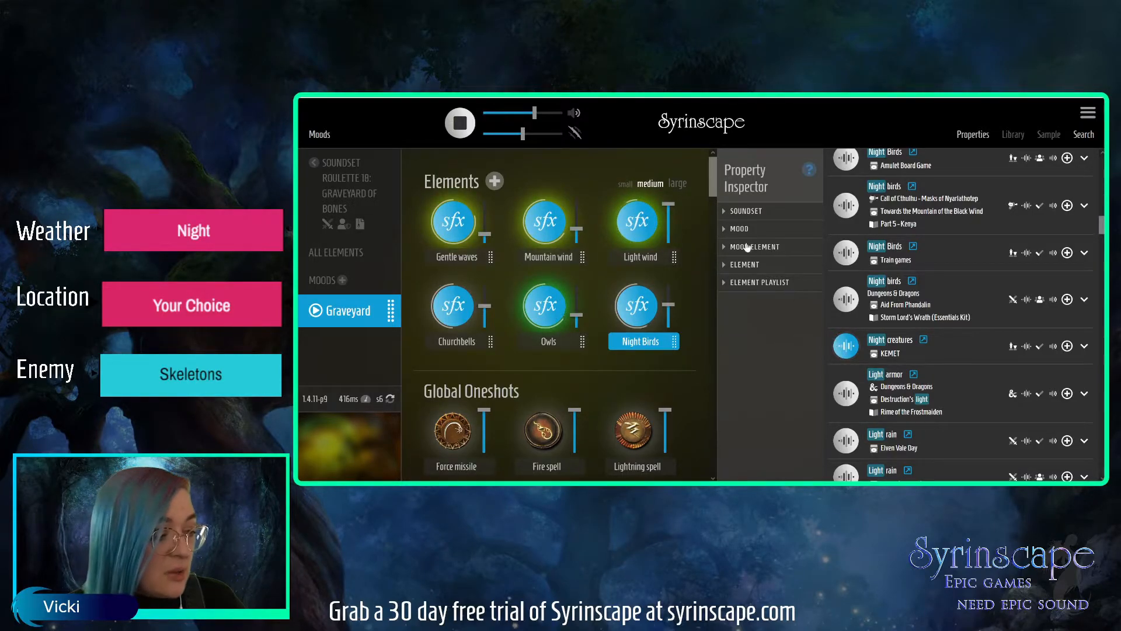
{"action": "left_click", "coordinate": [741, 229]}
{"action": "left_click", "coordinate": [751, 315]}
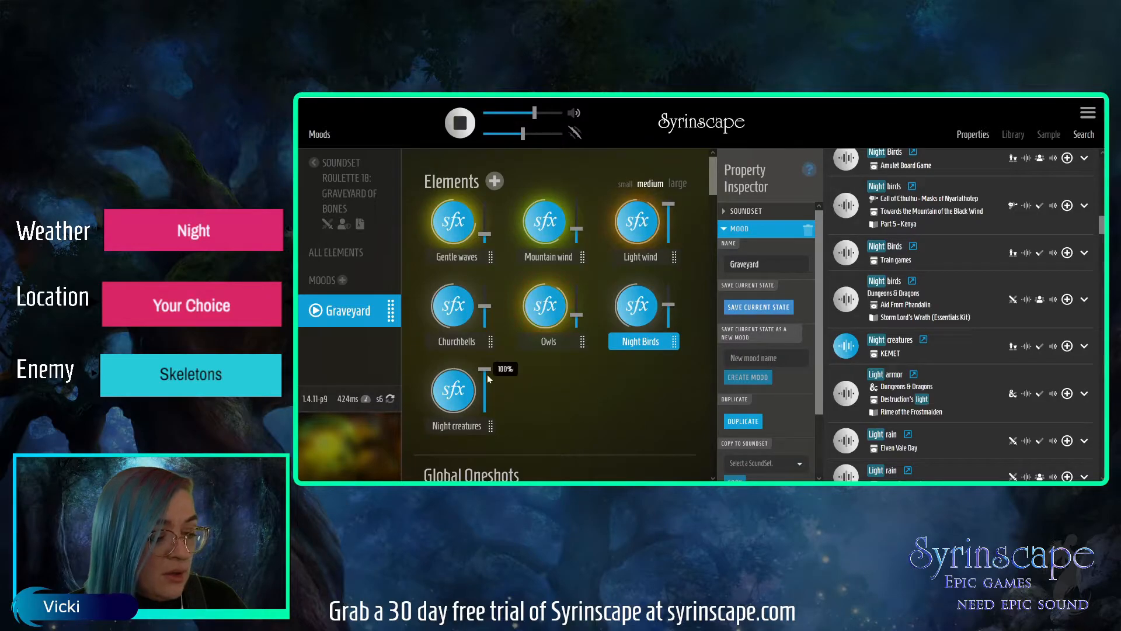
{"action": "left_click_drag", "start_coordinate": [488, 371], "coordinate": [486, 393]}
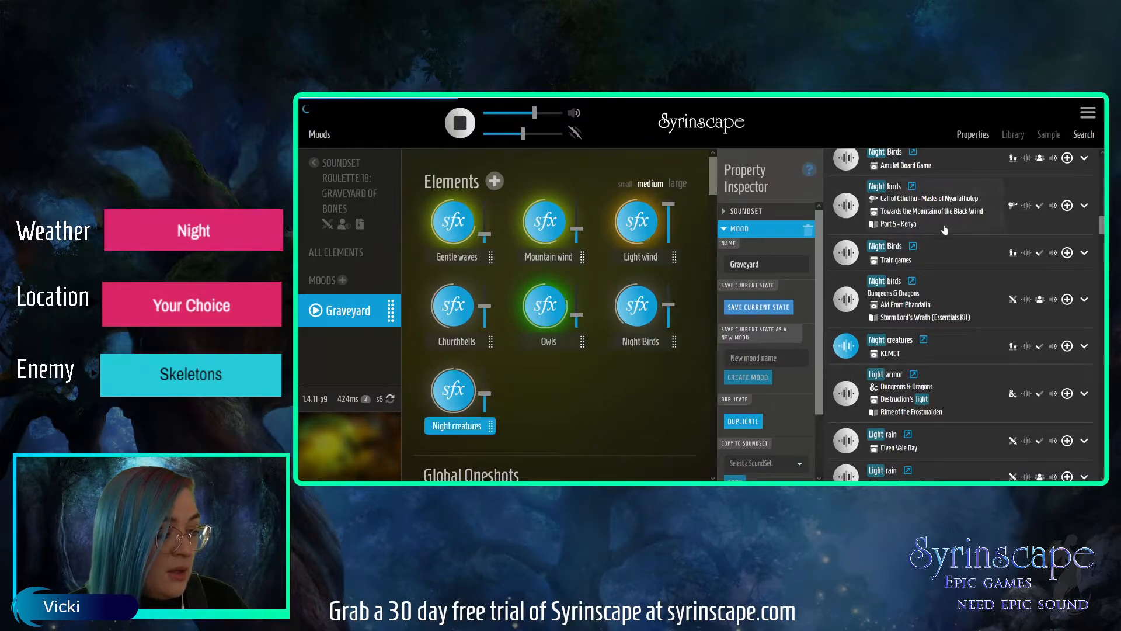
Search the sound effects for "bats" and audition Rats & bats, Bats noise and Bats chirping & flapping from Curse of Strahd.
{"action": "scroll", "coordinate": [958, 315], "scroll_direction": "up", "scroll_amount": 10}
{"action": "left_click", "coordinate": [823, 168]}
{"action": "type", "text": "bats"}
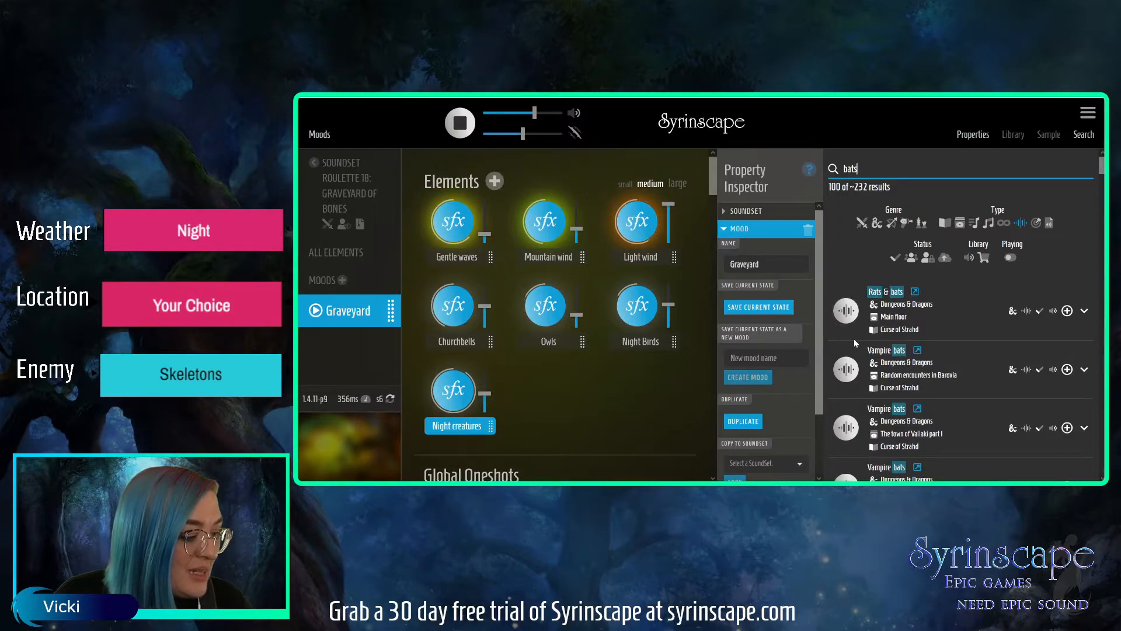
{"action": "left_click", "coordinate": [847, 311]}
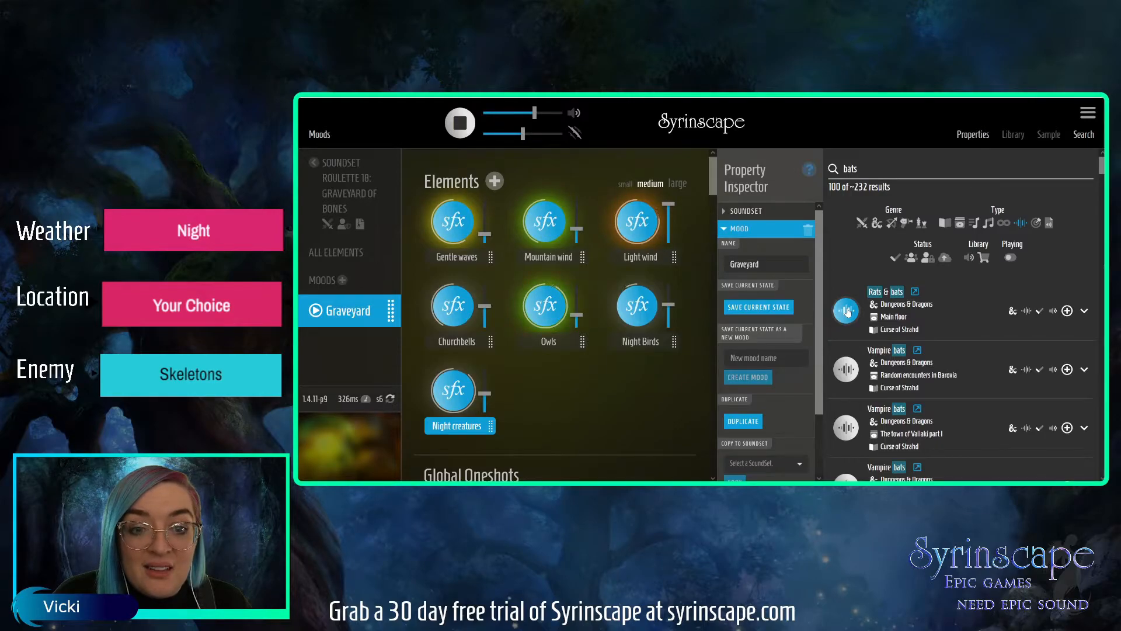
{"action": "left_click", "coordinate": [847, 311]}
{"action": "left_click_drag", "start_coordinate": [1102, 167], "coordinate": [1101, 177]}
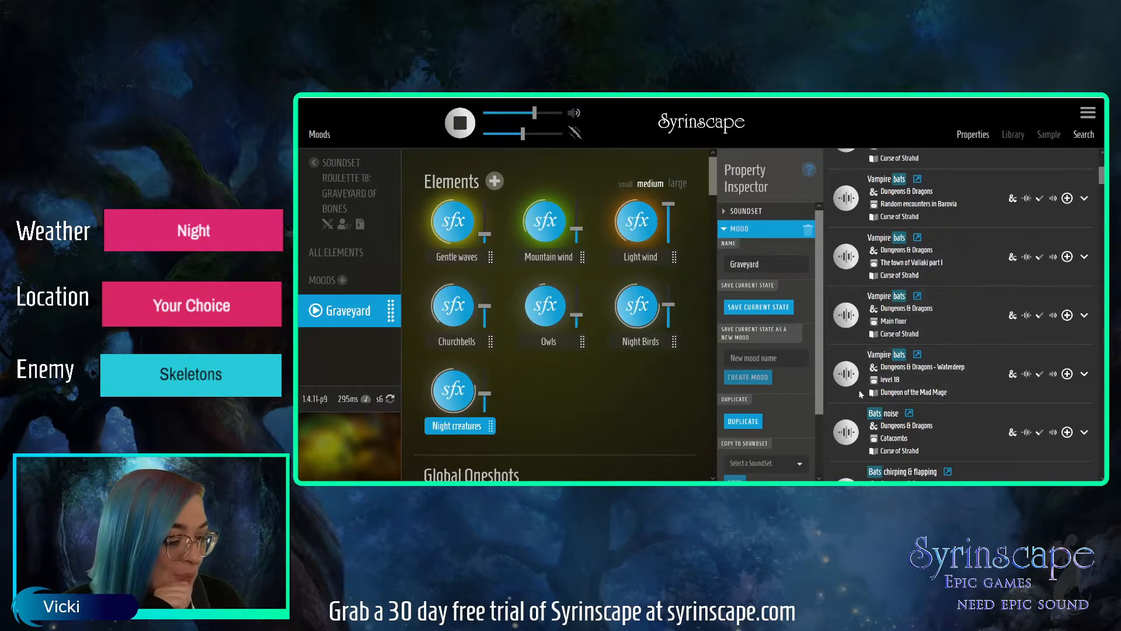
{"action": "left_click", "coordinate": [848, 433]}
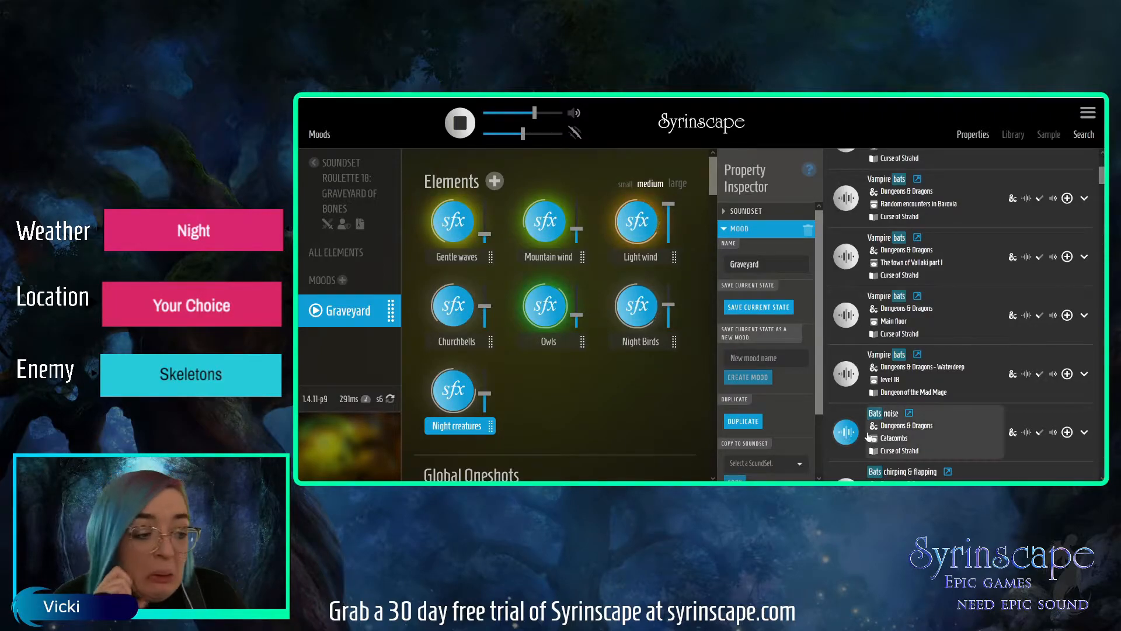
{"action": "left_click", "coordinate": [845, 442]}
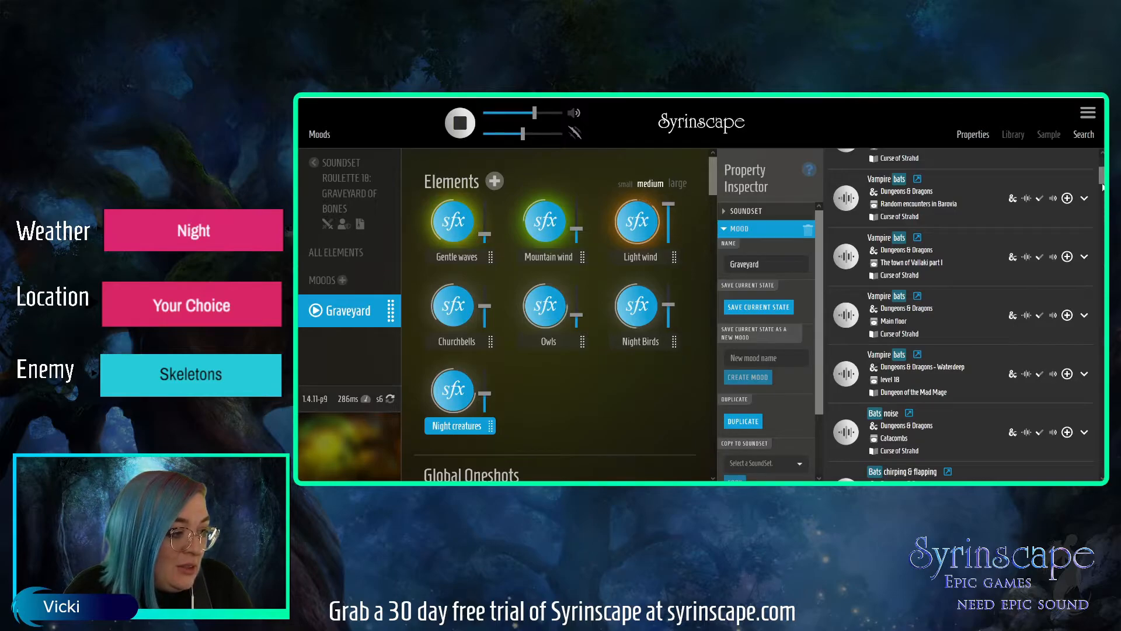
{"action": "scroll", "coordinate": [995, 298], "scroll_direction": "down", "scroll_amount": 3}
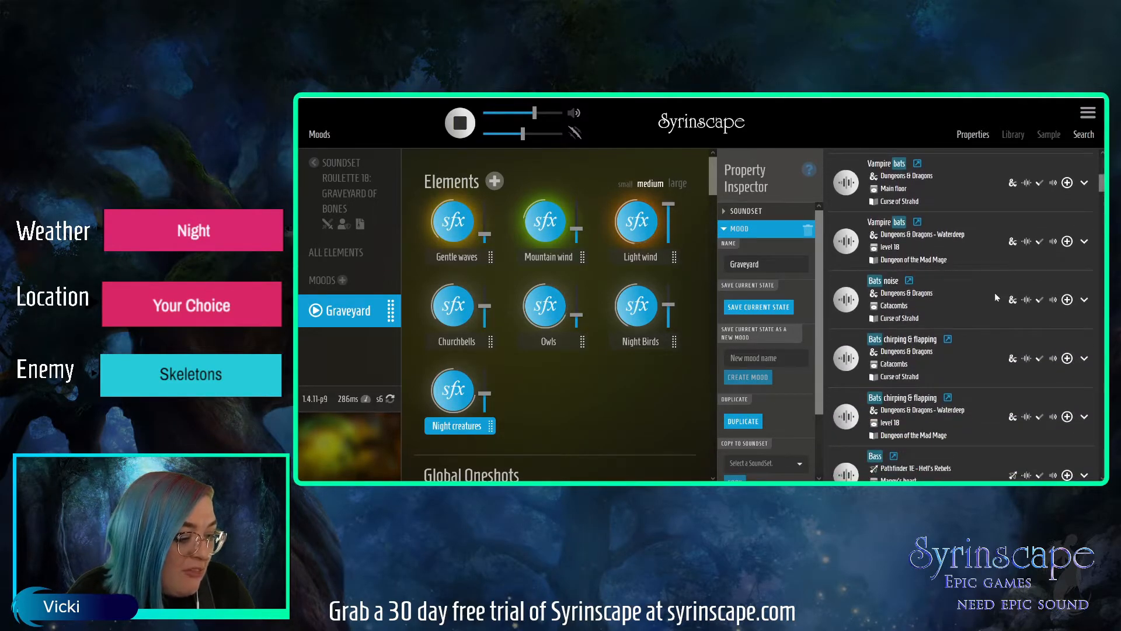
{"action": "left_click", "coordinate": [842, 363]}
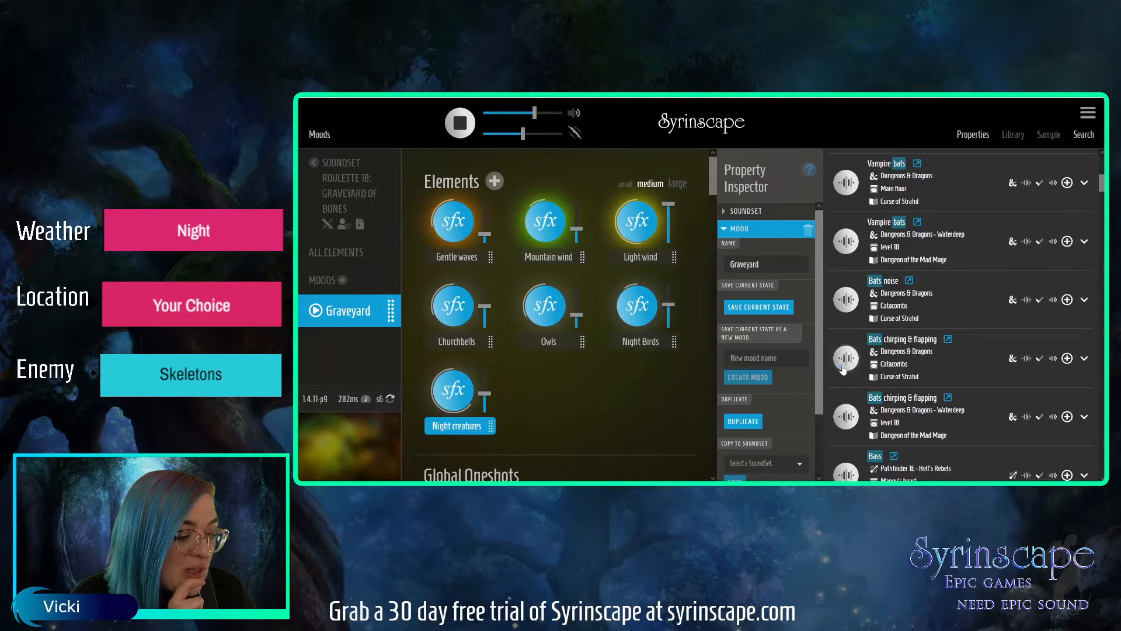
{"action": "left_click_drag", "start_coordinate": [1103, 184], "coordinate": [1102, 154]}
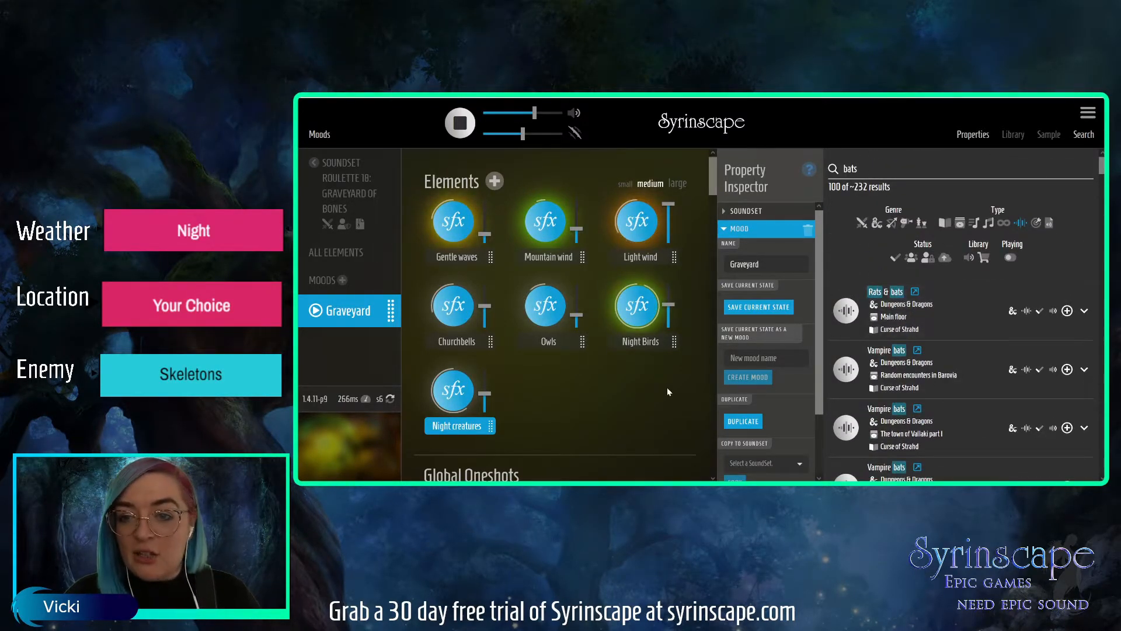
Search the sound effects for "dog" and audition the Medium dogs element from Seedy Tavern.
{"action": "mouse_move", "coordinate": [485, 290]}
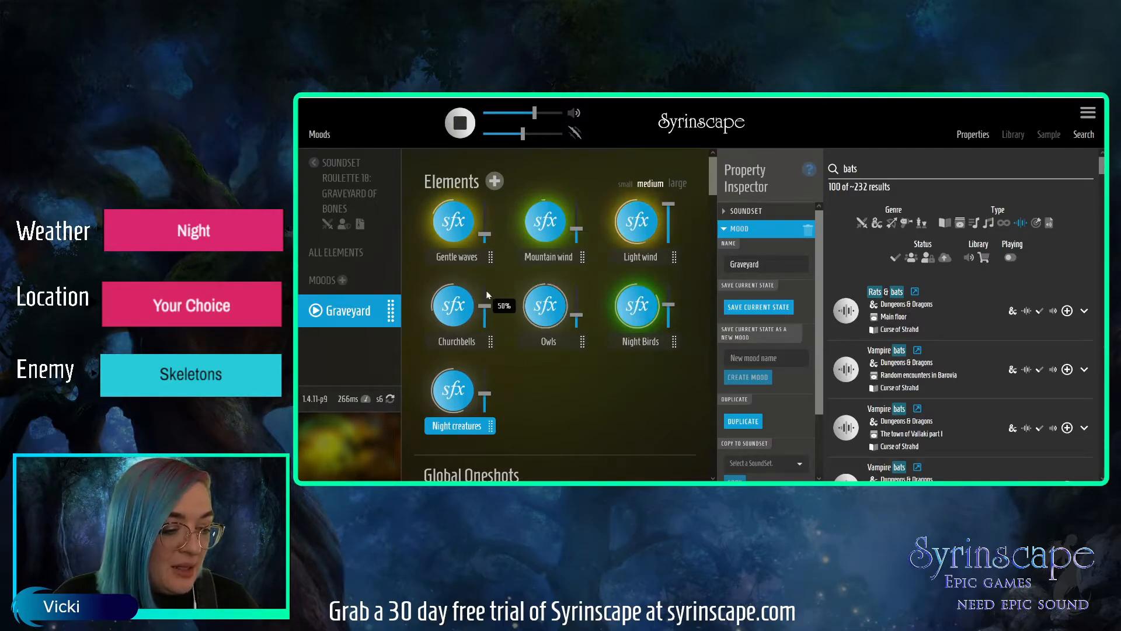
{"action": "left_click_drag", "start_coordinate": [839, 172], "coordinate": [869, 166]}
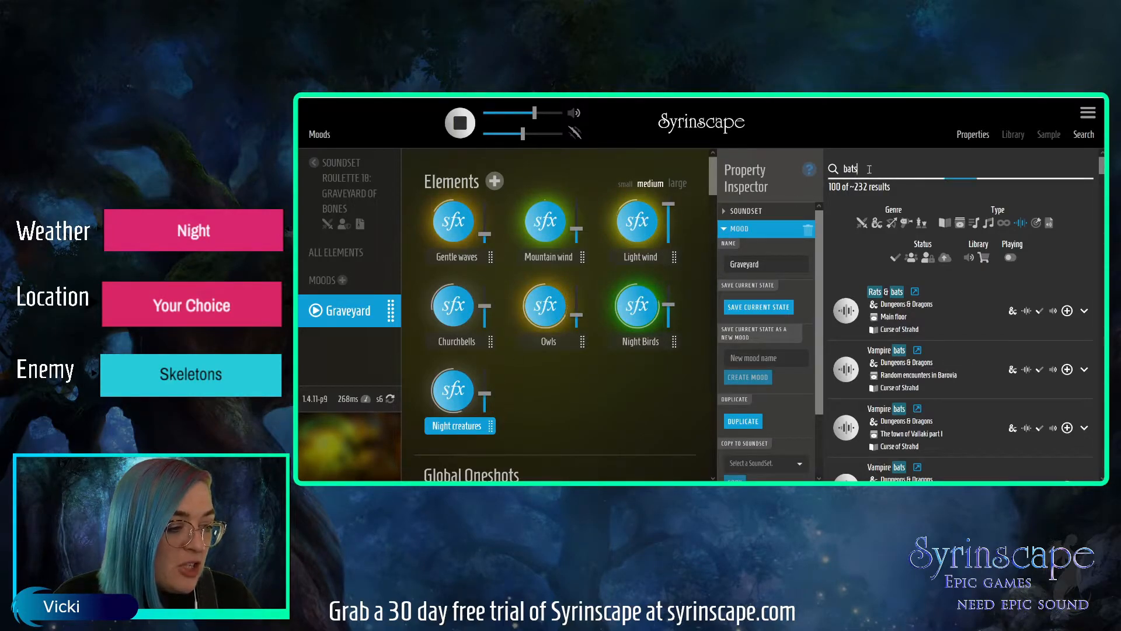
{"action": "type", "text": "dog"}
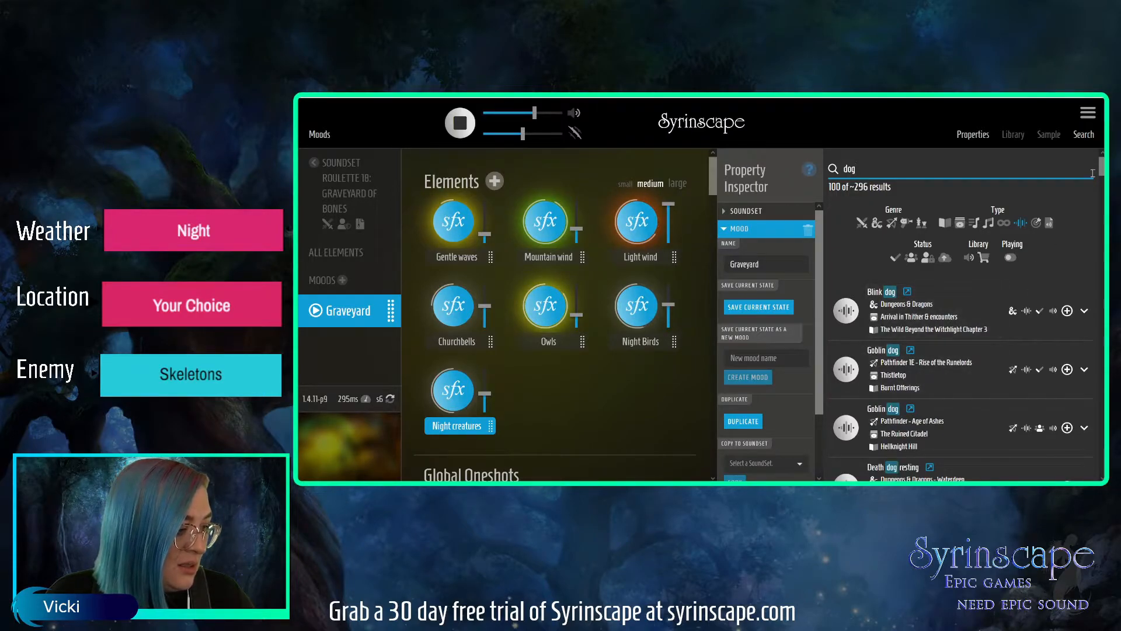
{"action": "scroll", "coordinate": [1100, 178], "scroll_direction": "down", "scroll_amount": 4}
{"action": "scroll", "coordinate": [1100, 181], "scroll_direction": "down", "scroll_amount": 1}
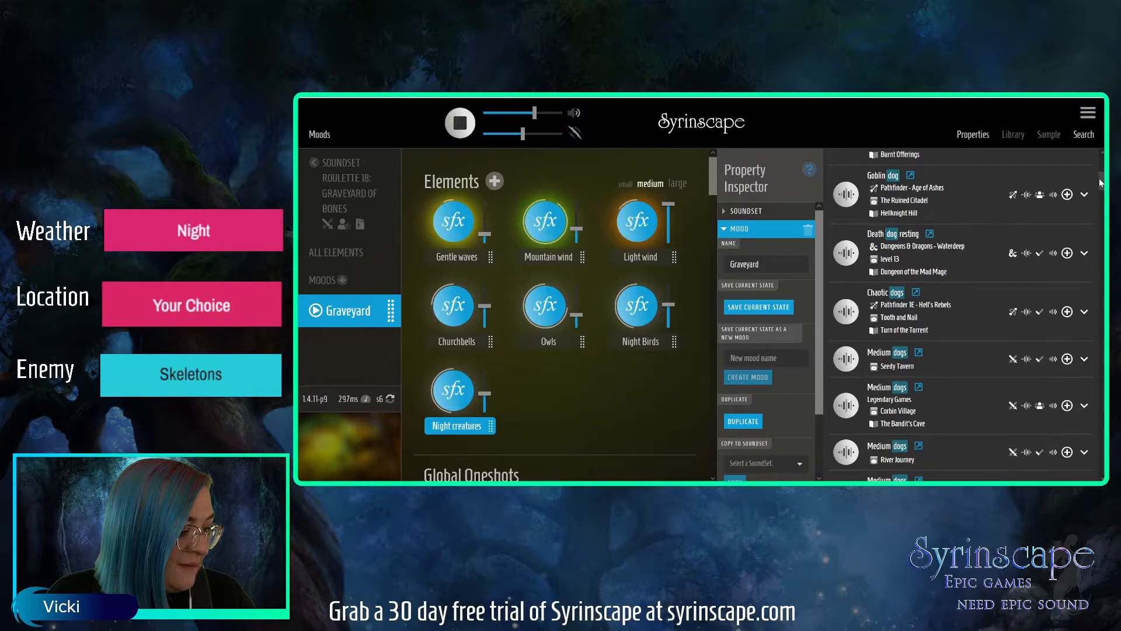
{"action": "left_click", "coordinate": [846, 363]}
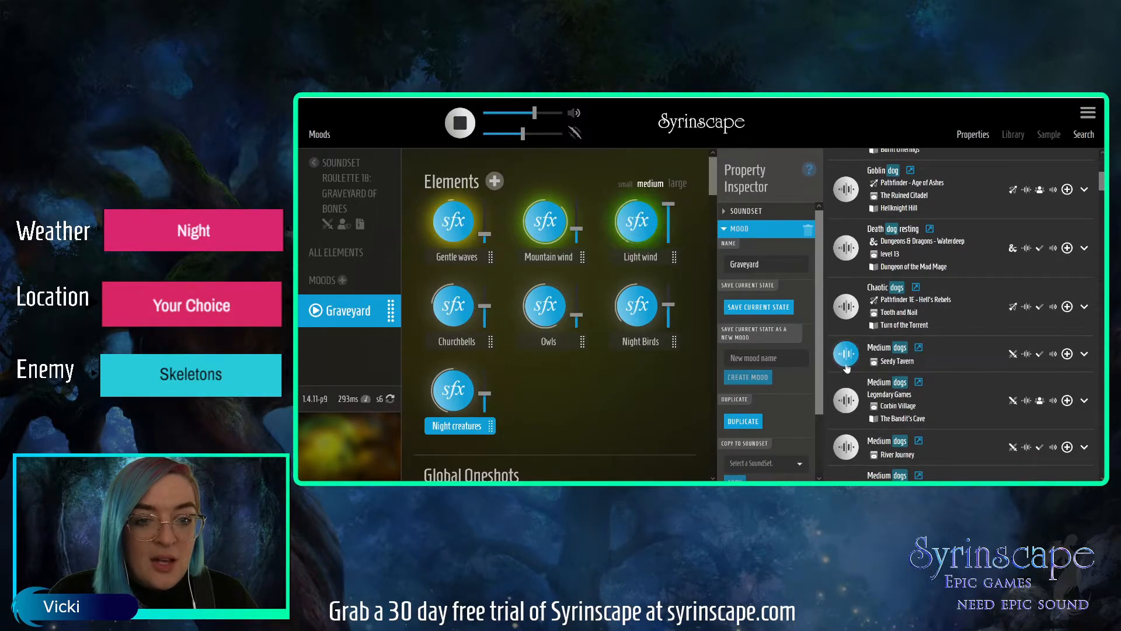
{"action": "left_click", "coordinate": [848, 363]}
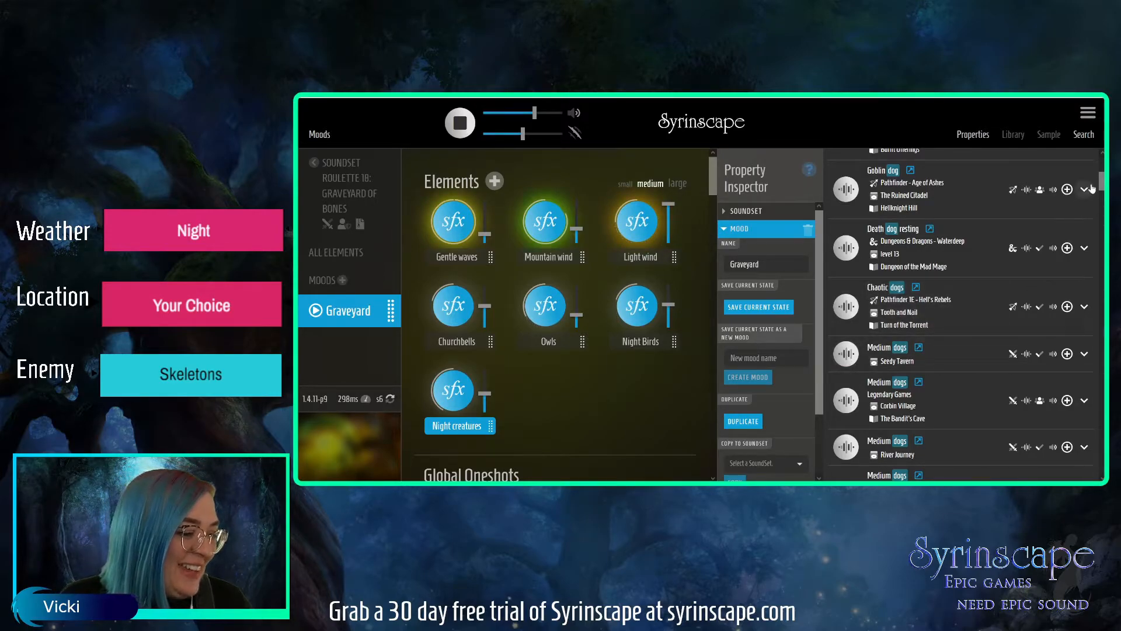
{"action": "scroll", "coordinate": [1103, 184], "scroll_direction": "up", "scroll_amount": 5}
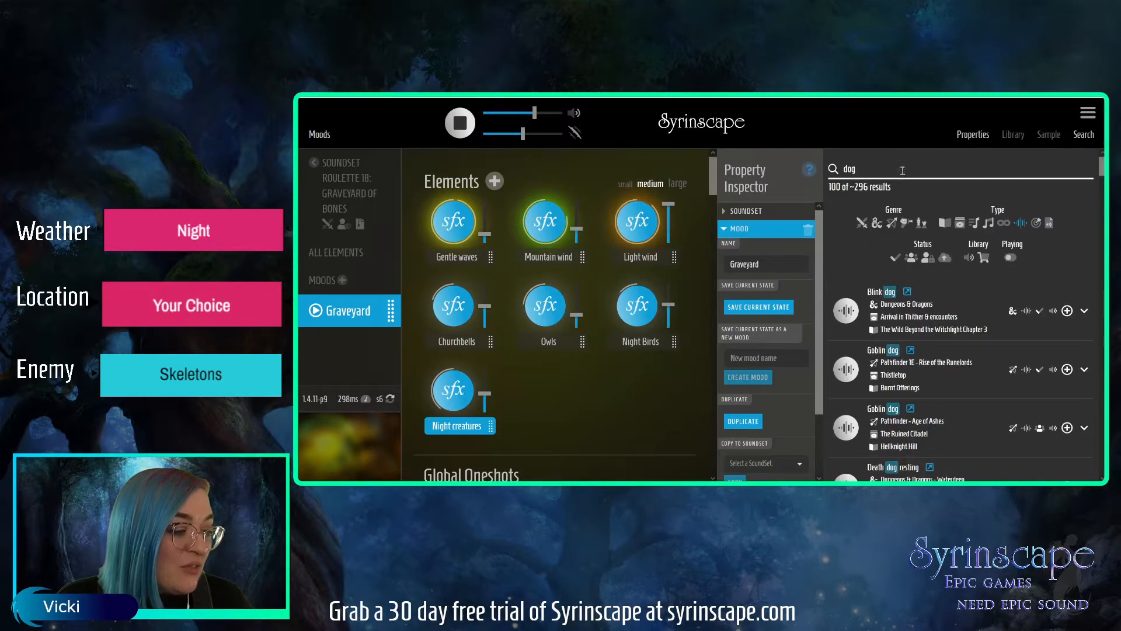
Search the sound effects for "wolf howl" and set the Night Birds volume to 25%.
{"action": "type", "text": "wolf howl"}
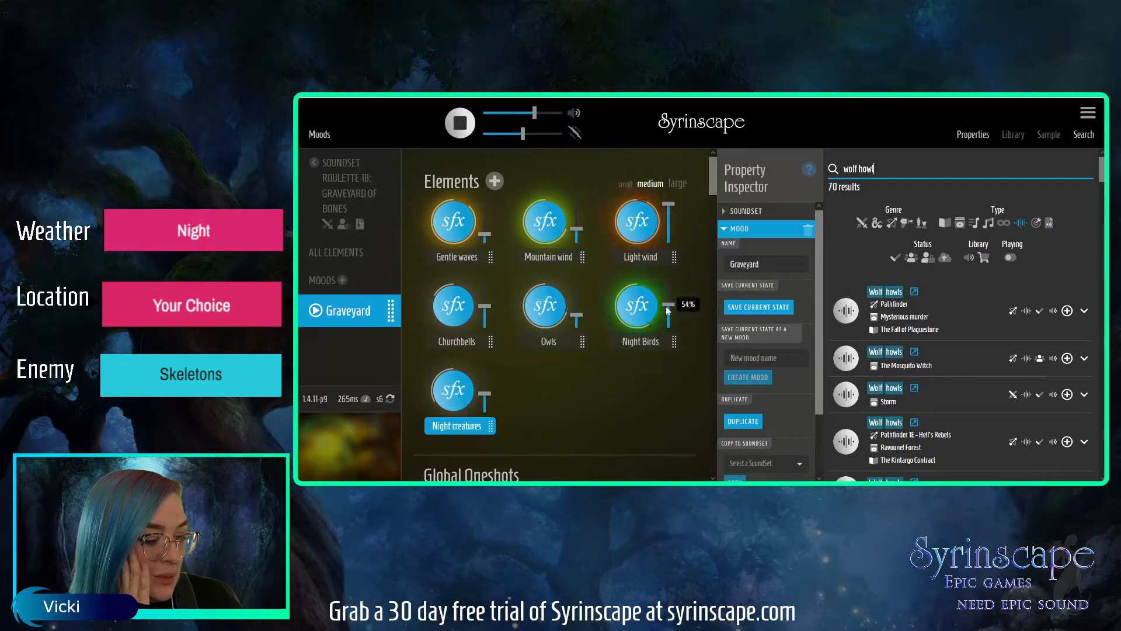
{"action": "left_click_drag", "start_coordinate": [665, 306], "coordinate": [666, 317]}
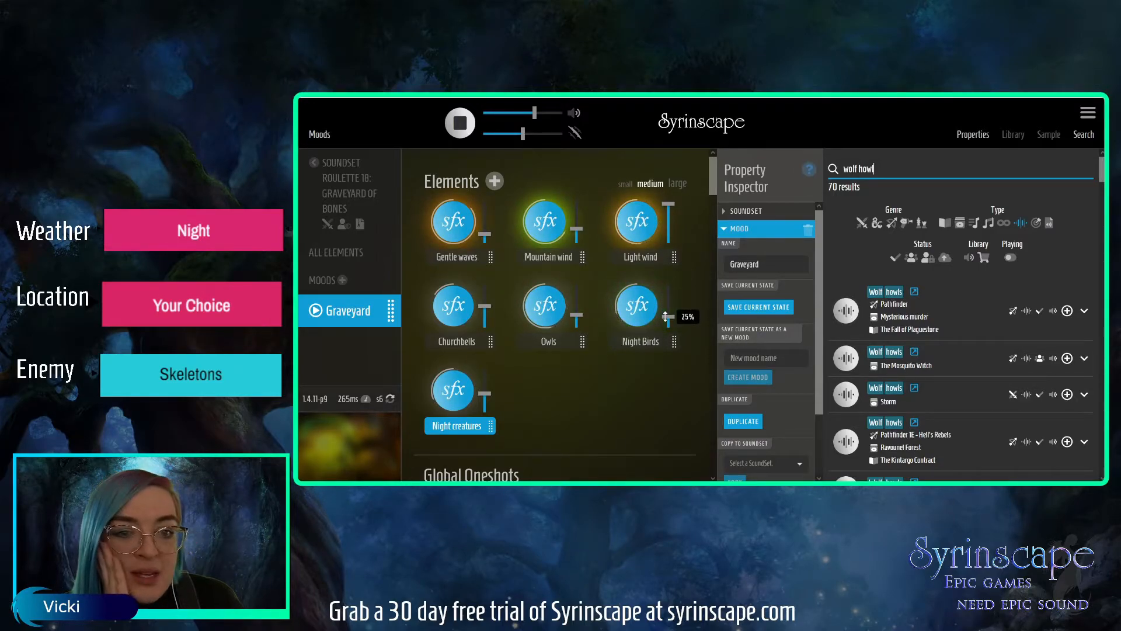
{"action": "left_click", "coordinate": [665, 316]}
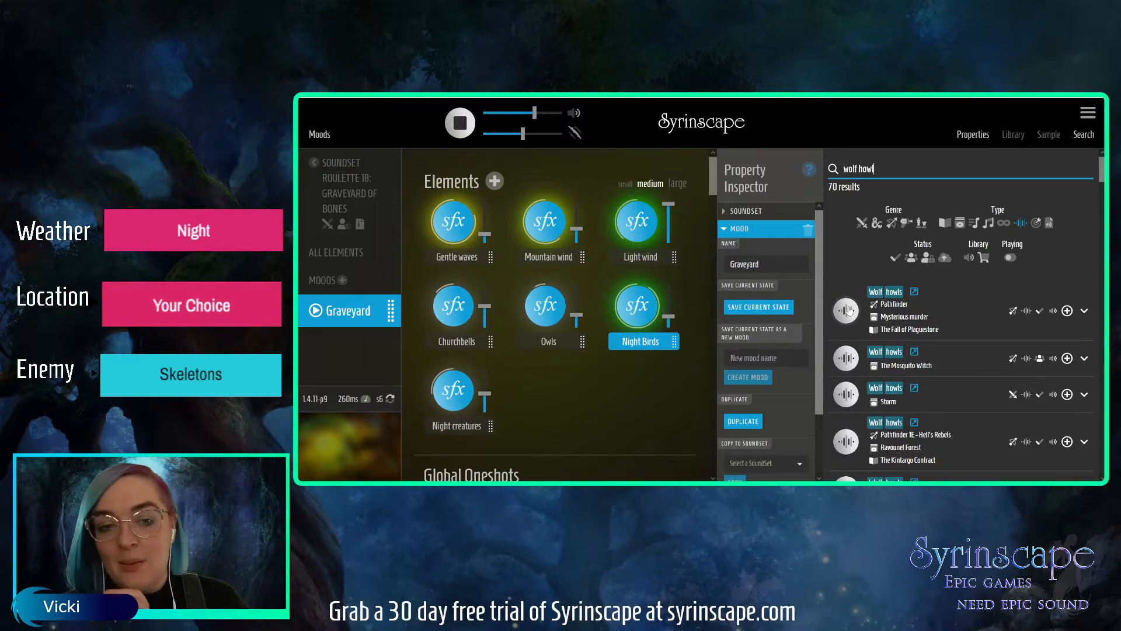
Audition the Wolf howls elements, save the one from The Mosquito Witch into the Graveyard mood, and lower its volume to about half.
{"action": "left_click", "coordinate": [848, 310]}
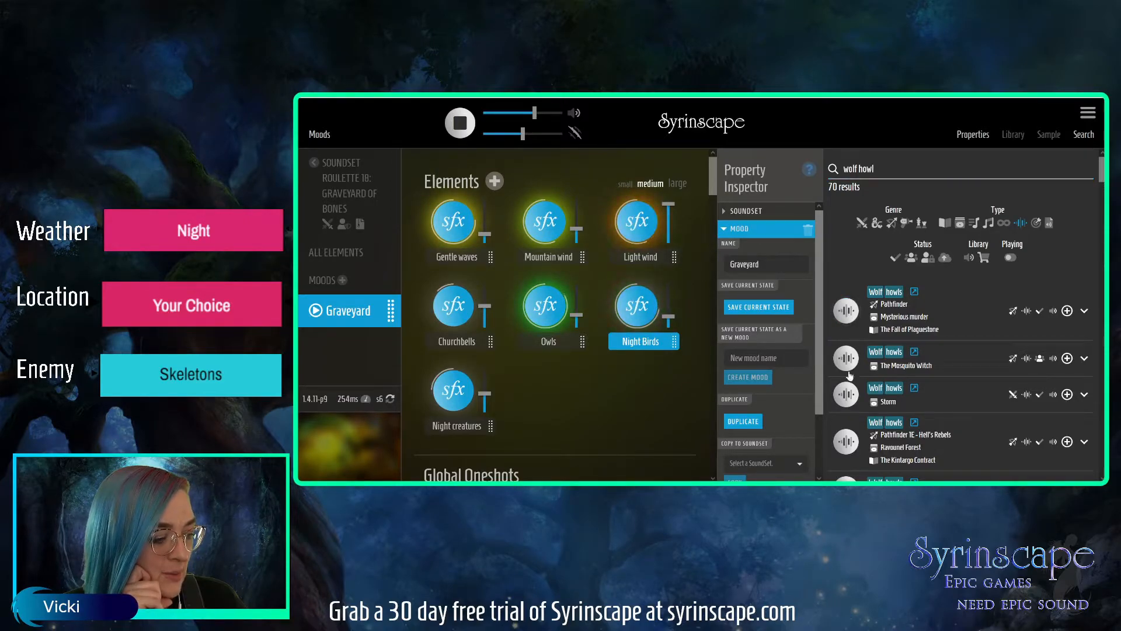
{"action": "left_click", "coordinate": [848, 359]}
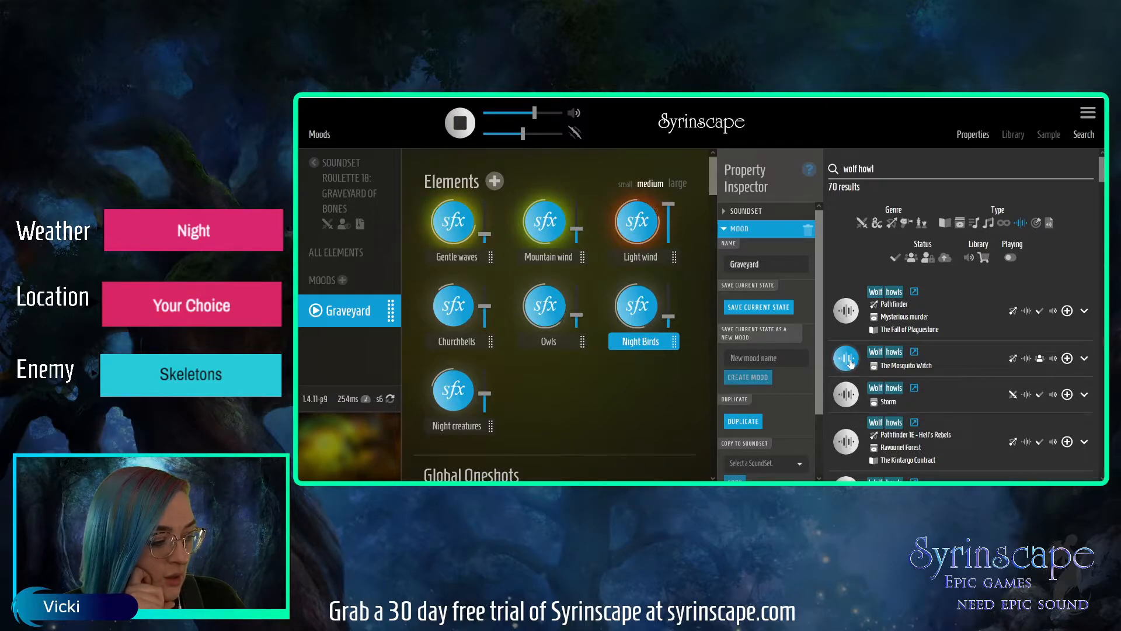
{"action": "left_click", "coordinate": [776, 308]}
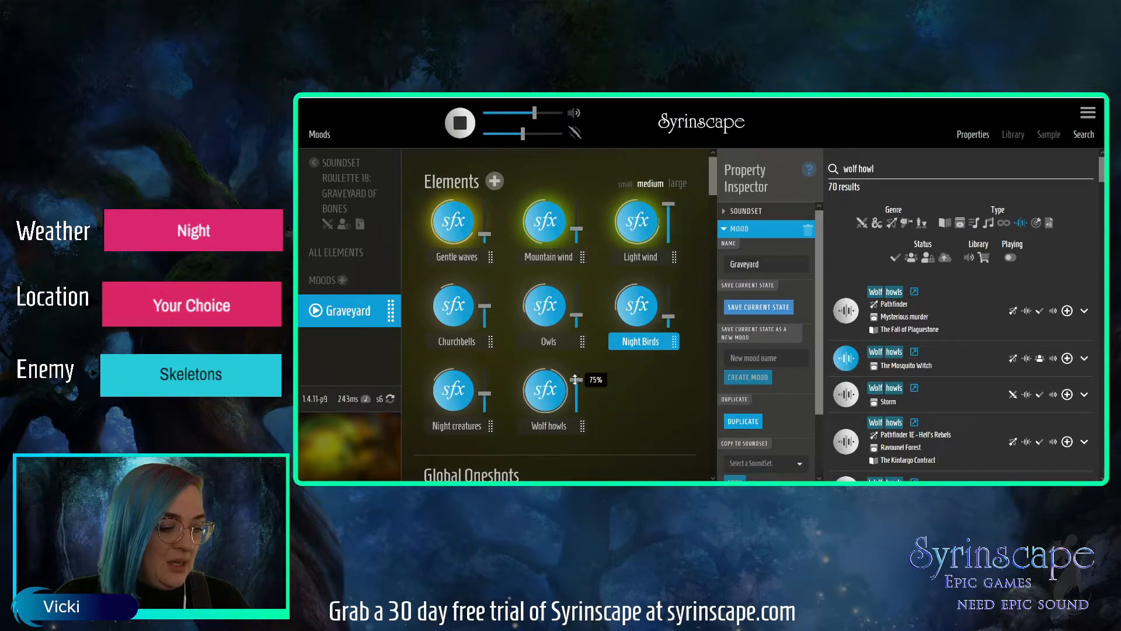
{"action": "left_click", "coordinate": [576, 379]}
Examine the samples in the Wolf howls element's playlist.
{"action": "left_click", "coordinate": [734, 229]}
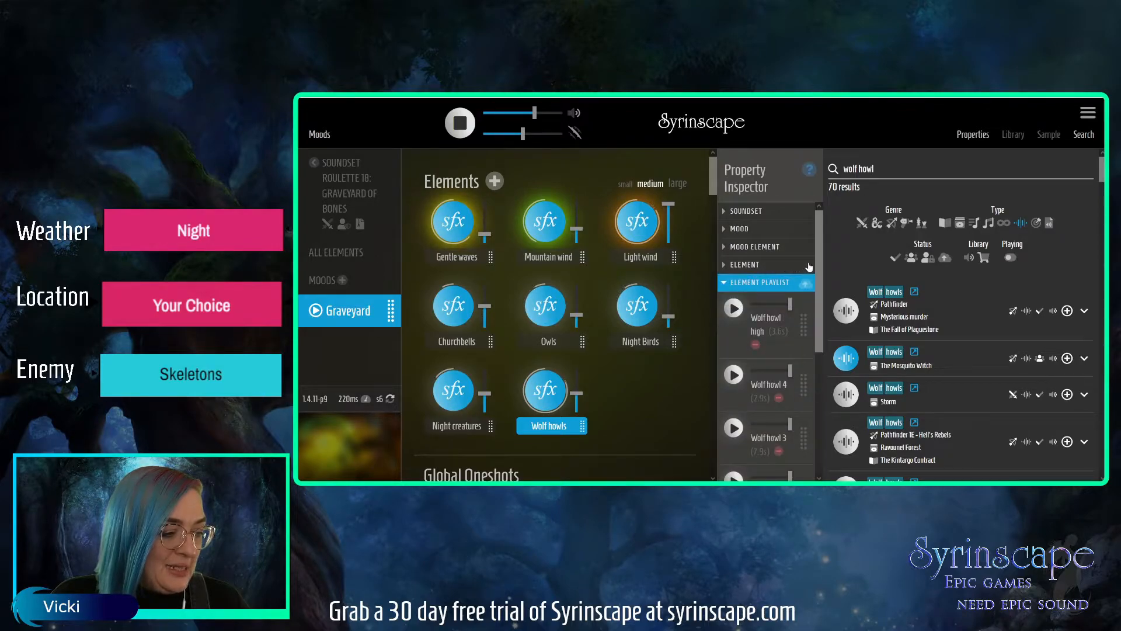
{"action": "scroll", "coordinate": [812, 286], "scroll_direction": "down", "scroll_amount": 5}
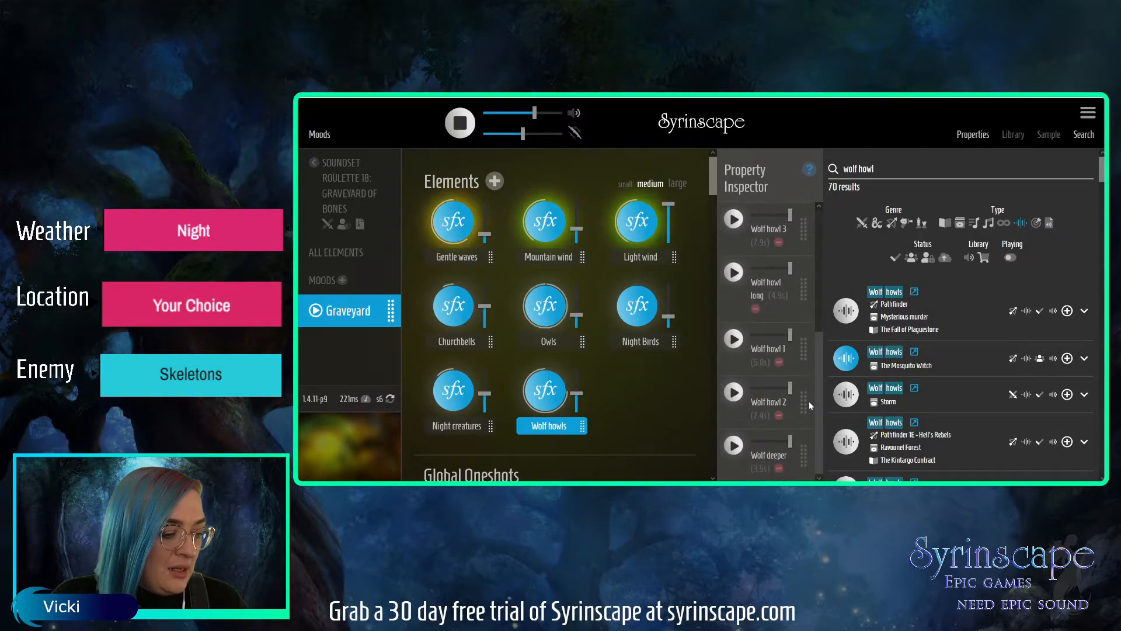
{"action": "scroll", "coordinate": [812, 363], "scroll_direction": "up", "scroll_amount": 5}
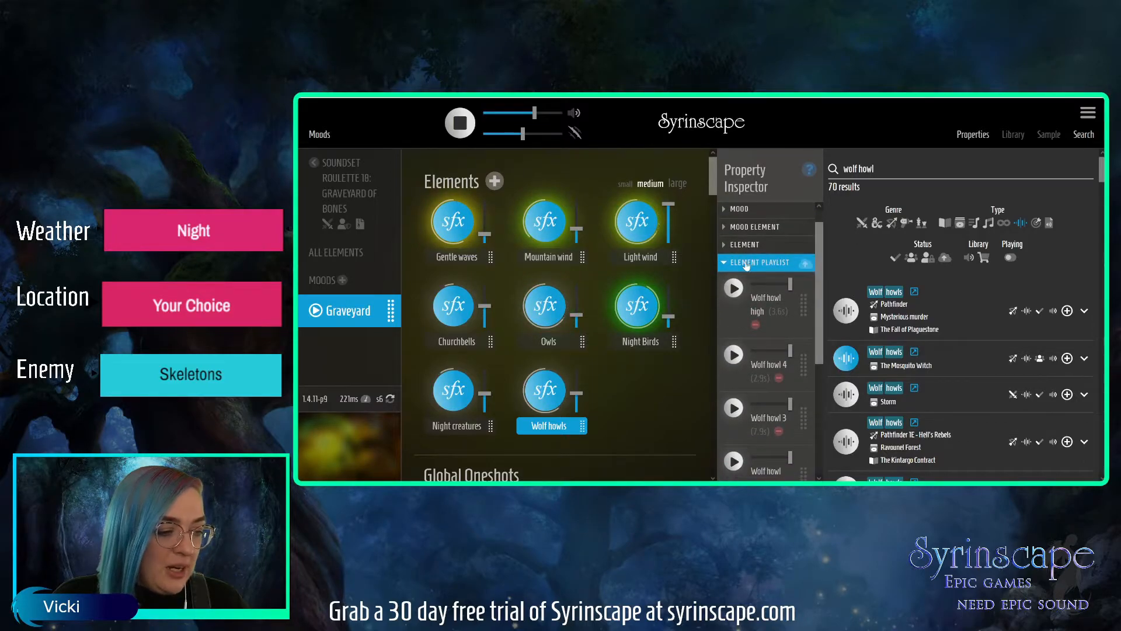
{"action": "left_click", "coordinate": [746, 265]}
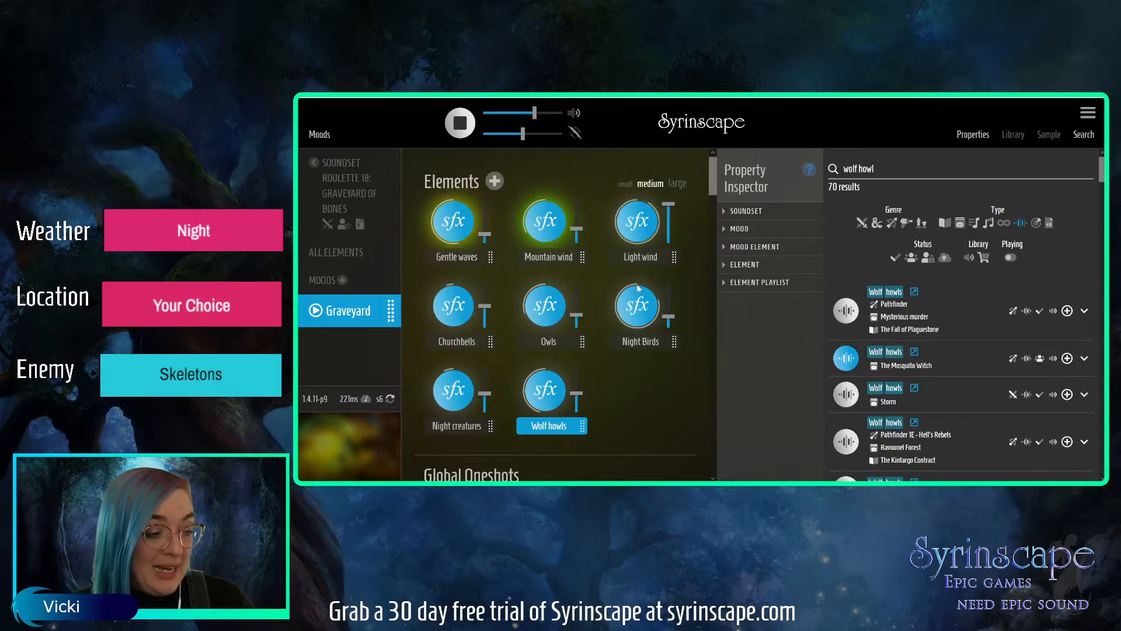
{"action": "left_click", "coordinate": [766, 283]}
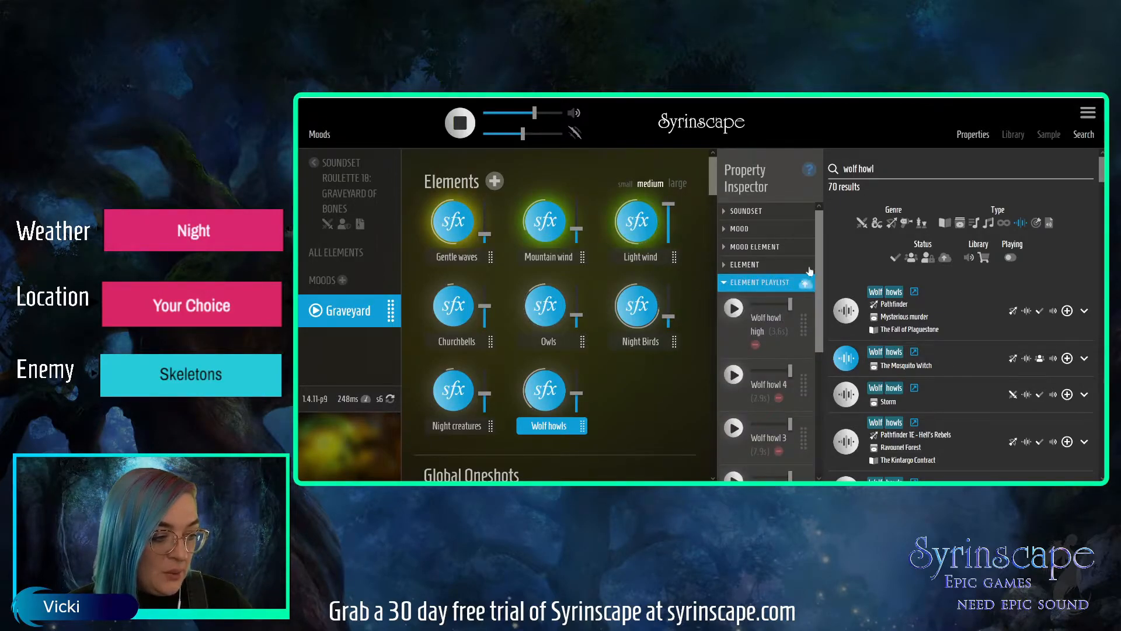
{"action": "scroll", "coordinate": [811, 345], "scroll_direction": "down", "scroll_amount": 5}
{"action": "scroll", "coordinate": [808, 362], "scroll_direction": "up", "scroll_amount": 5}
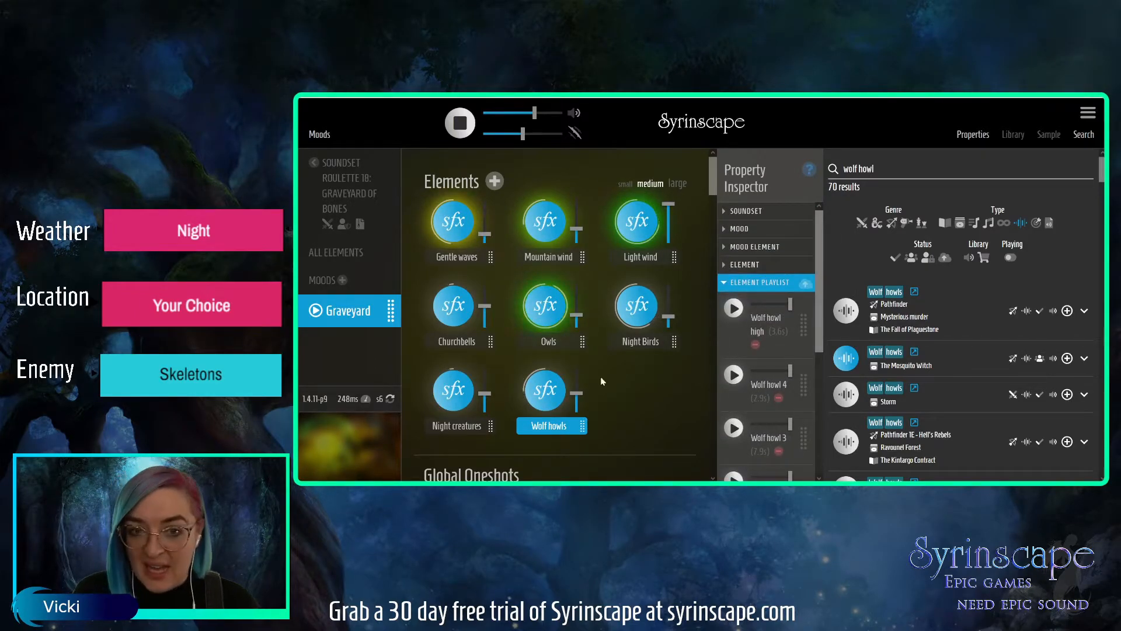
Search the sound effects for "mist" and audition the Vampiric mist movement and Ominous mist elements.
{"action": "left_click", "coordinate": [867, 168]}
{"action": "left_click_drag", "start_coordinate": [875, 168], "coordinate": [839, 168]}
{"action": "type", "text": "mist"}
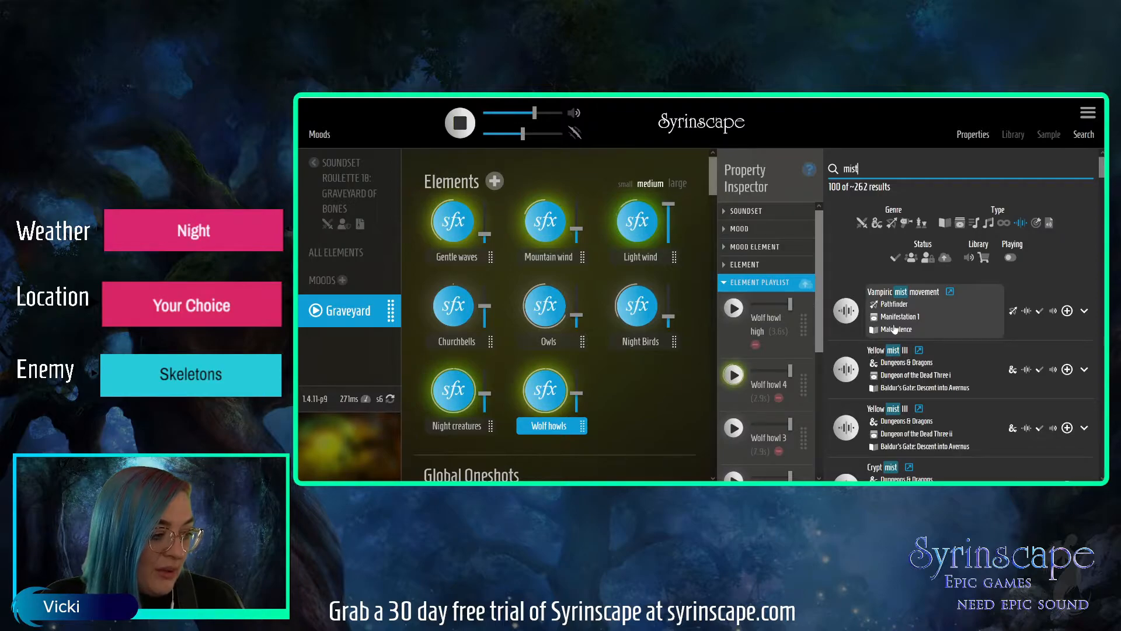
{"action": "left_click", "coordinate": [852, 315]}
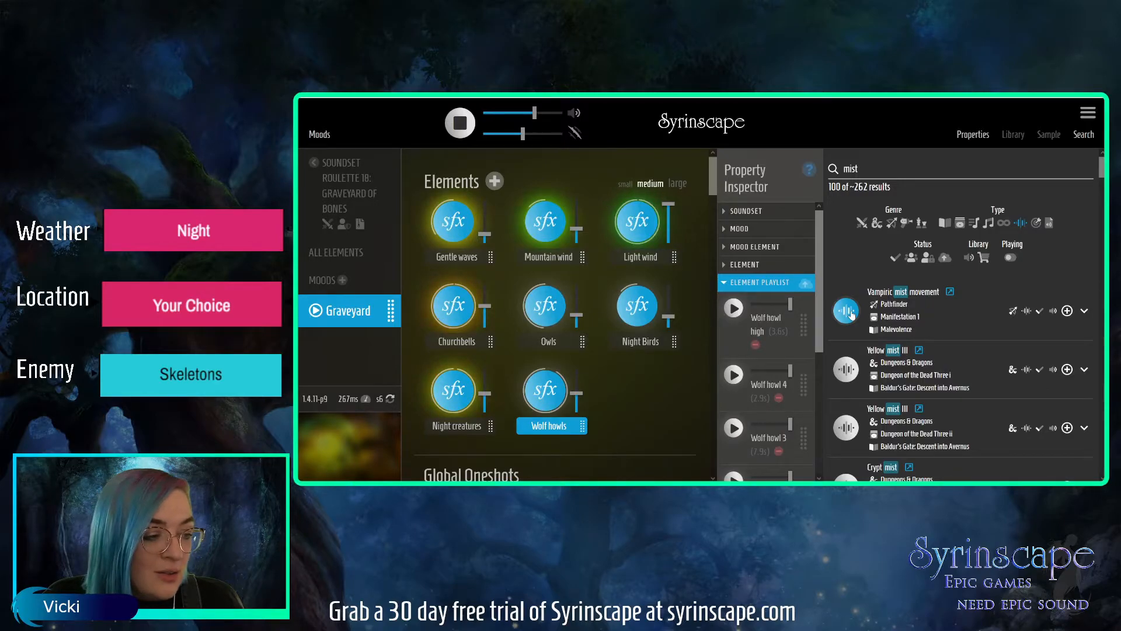
{"action": "left_click", "coordinate": [852, 315]}
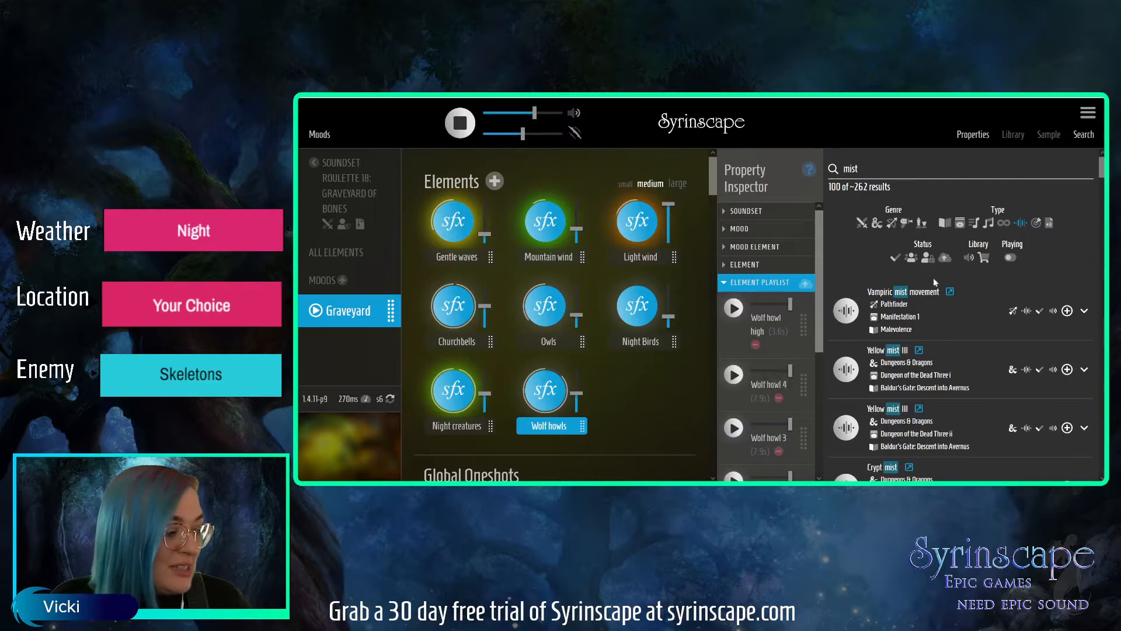
{"action": "scroll", "coordinate": [936, 283], "scroll_direction": "down", "scroll_amount": 2}
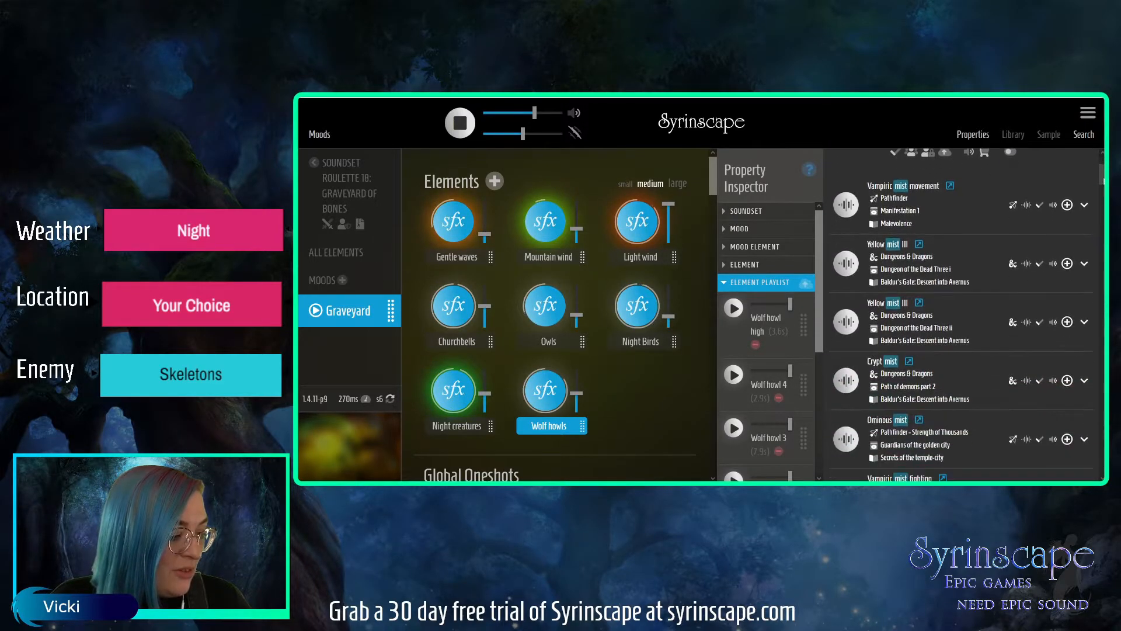
{"action": "scroll", "coordinate": [962, 321], "scroll_direction": "down", "scroll_amount": 1}
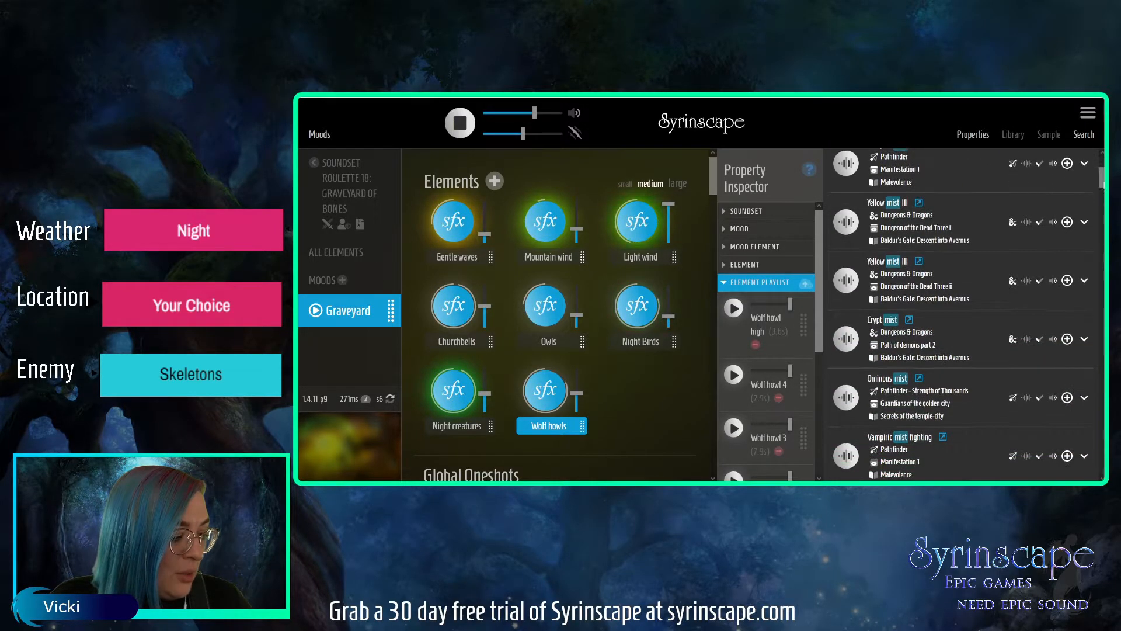
{"action": "left_click", "coordinate": [842, 397]}
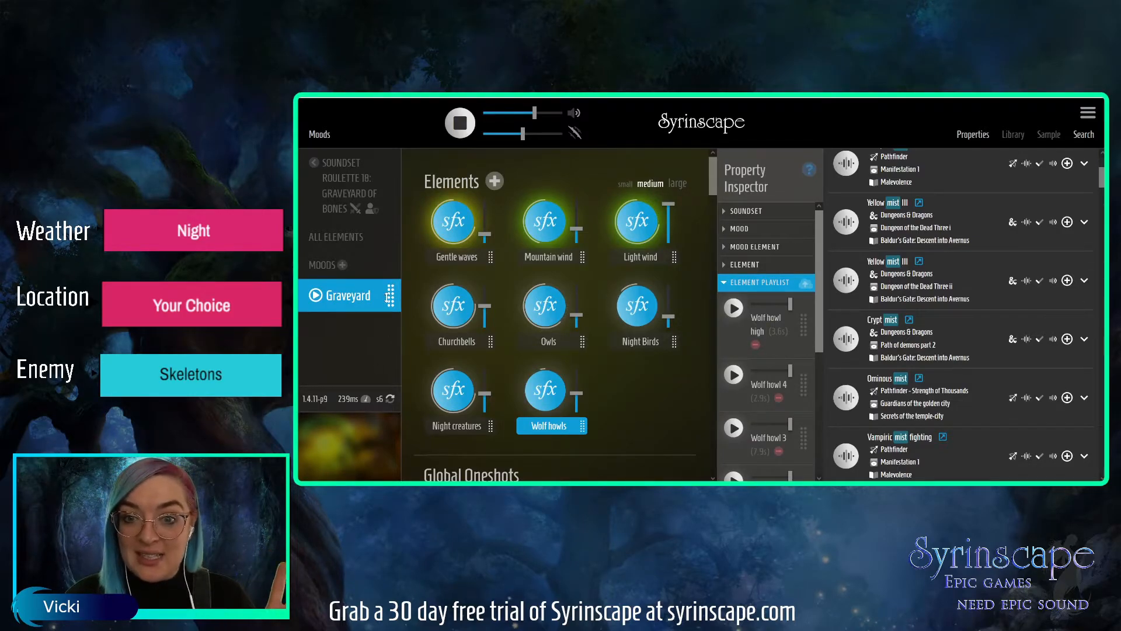
Duplicate the Graveyard mood and rename the copy "Graveyard (music)".
{"action": "left_click", "coordinate": [739, 285]}
{"action": "left_click", "coordinate": [735, 228]}
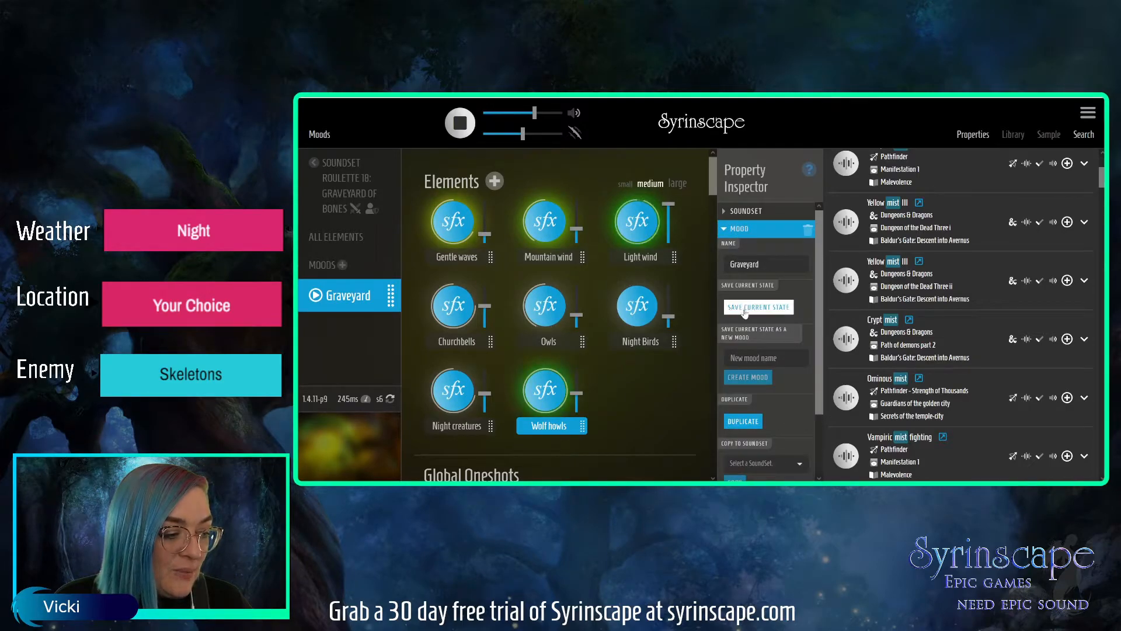
{"action": "left_click", "coordinate": [745, 427]}
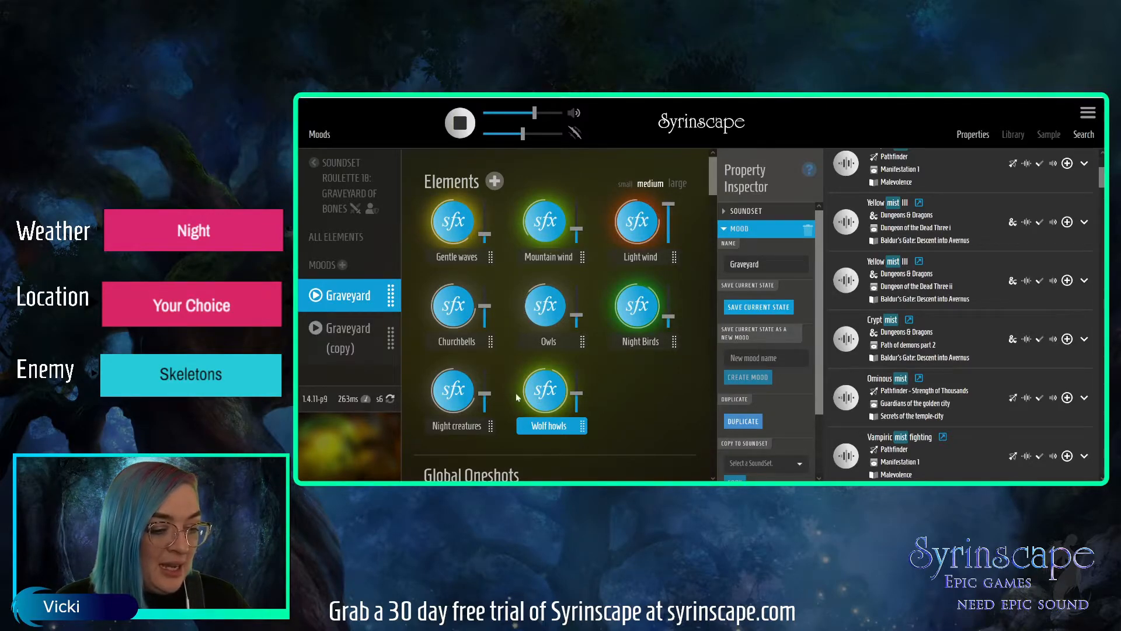
{"action": "left_click", "coordinate": [325, 349]}
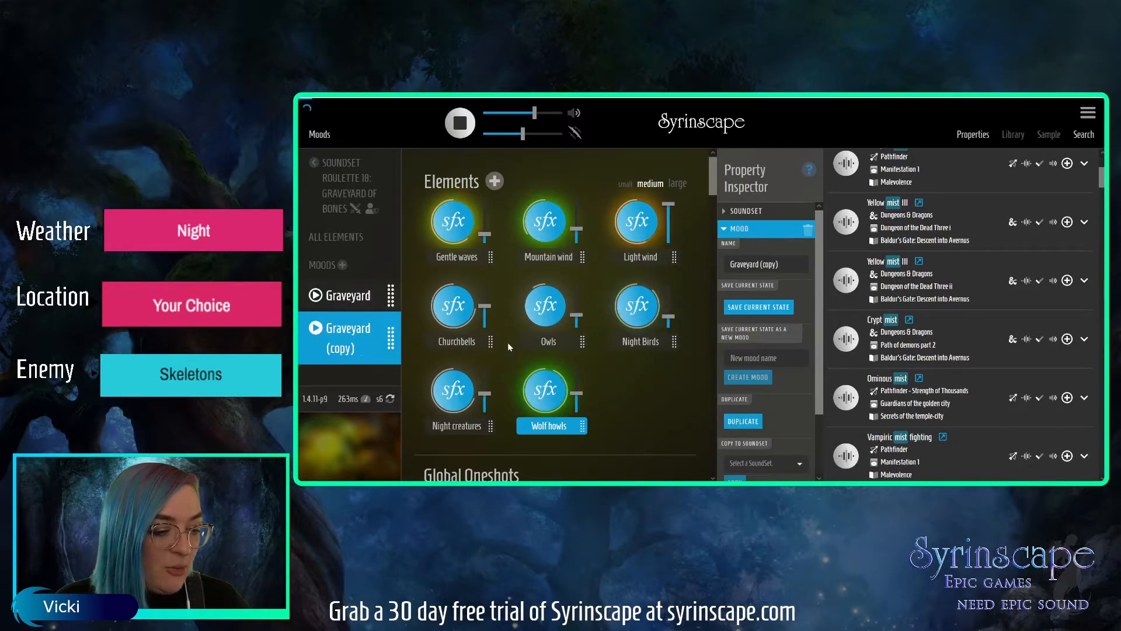
{"action": "double_click", "coordinate": [767, 264]}
{"action": "type", "text": "music"}
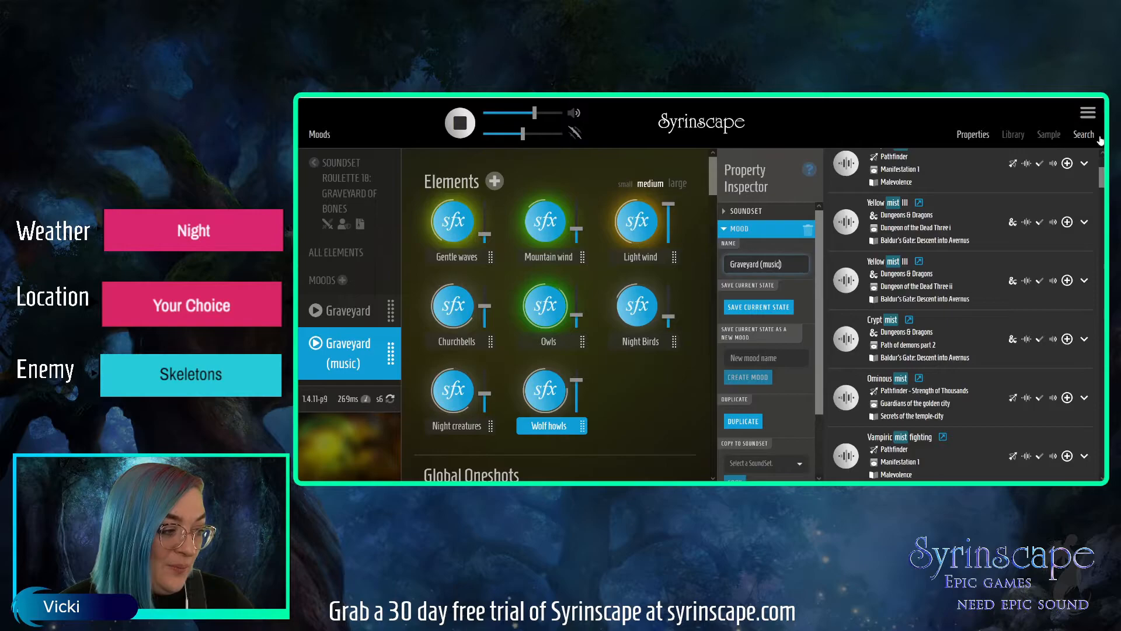
Remove the sound effects type filter and search for "tense music", trying the Music type filter on the results.
{"action": "scroll", "coordinate": [1102, 163], "scroll_direction": "up", "scroll_amount": 3}
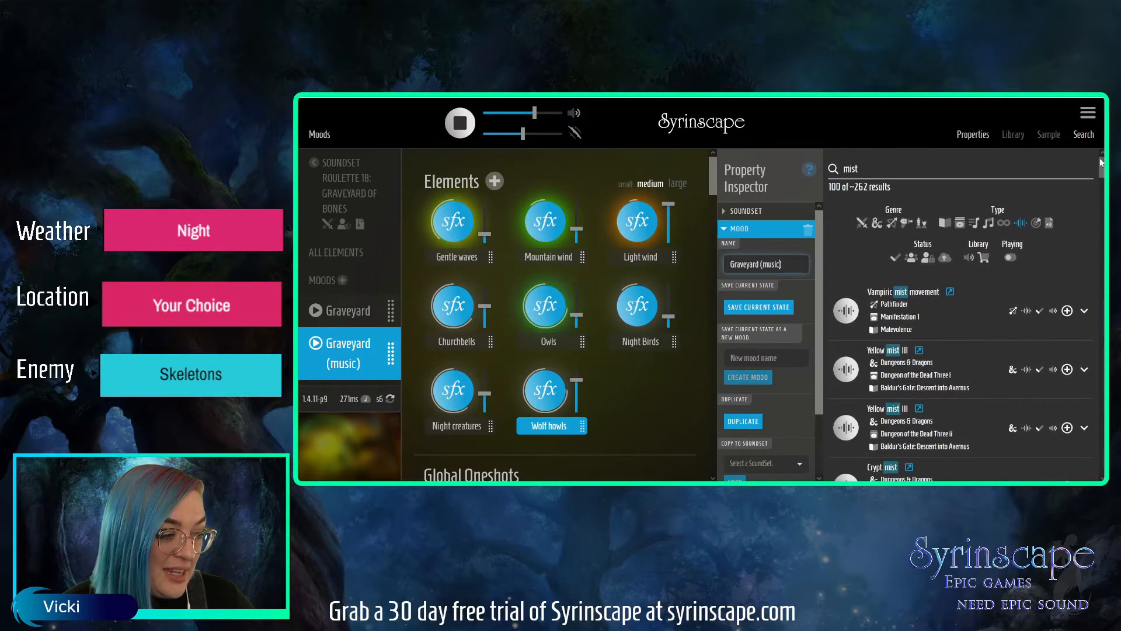
{"action": "left_click_drag", "start_coordinate": [860, 167], "coordinate": [840, 164]}
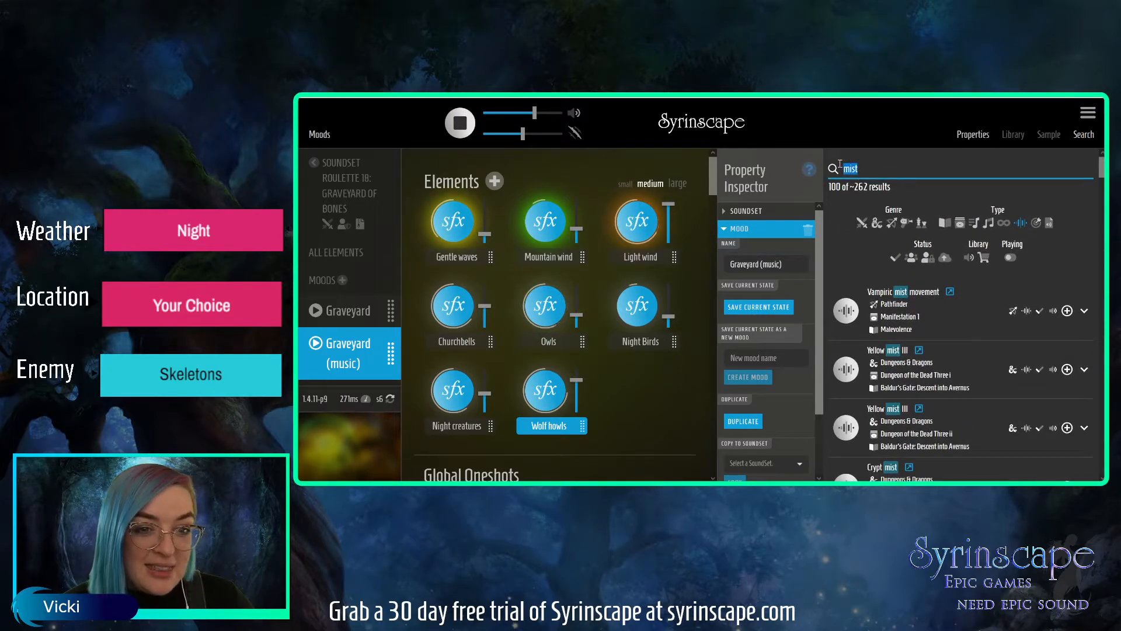
{"action": "left_click", "coordinate": [1021, 225]}
{"action": "double_click", "coordinate": [842, 166]}
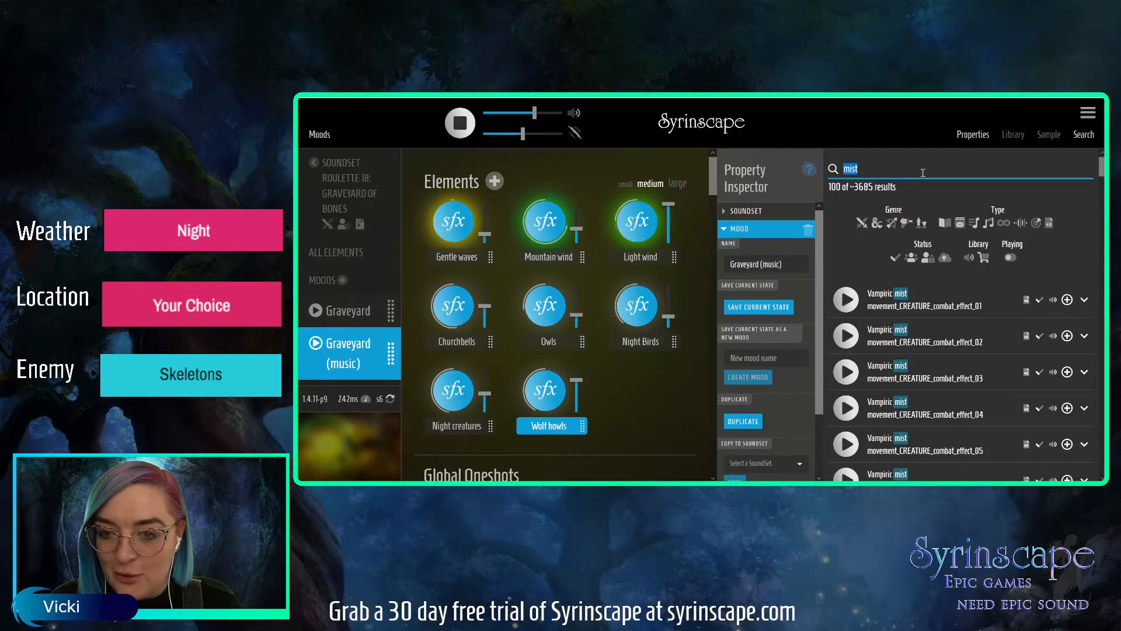
{"action": "type", "text": "tense mu"}
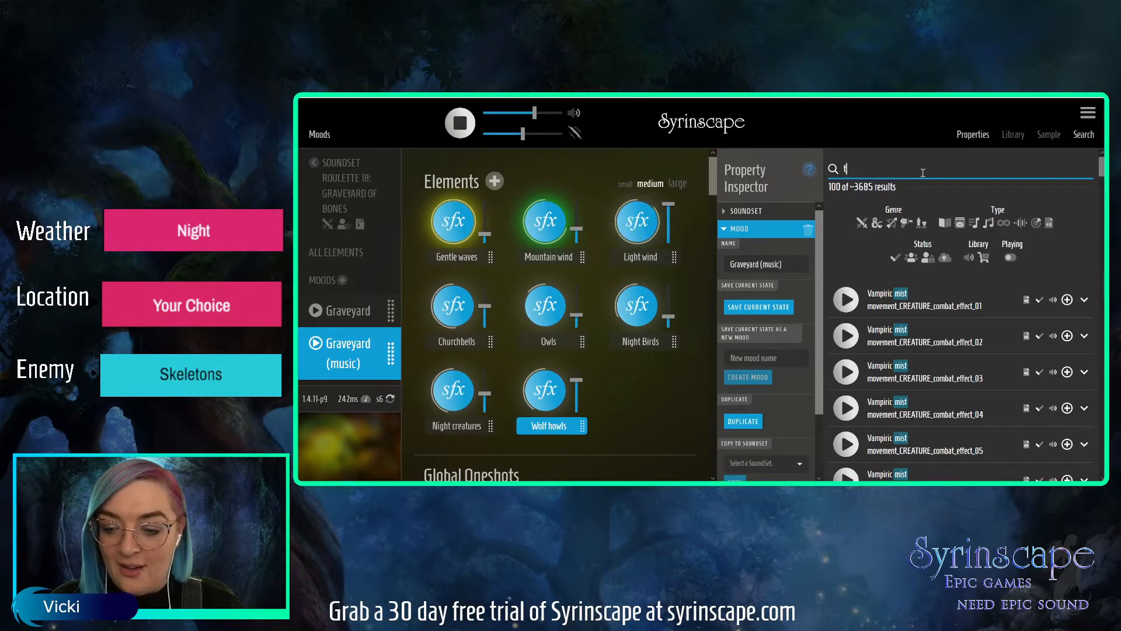
{"action": "type", "text": "sic"}
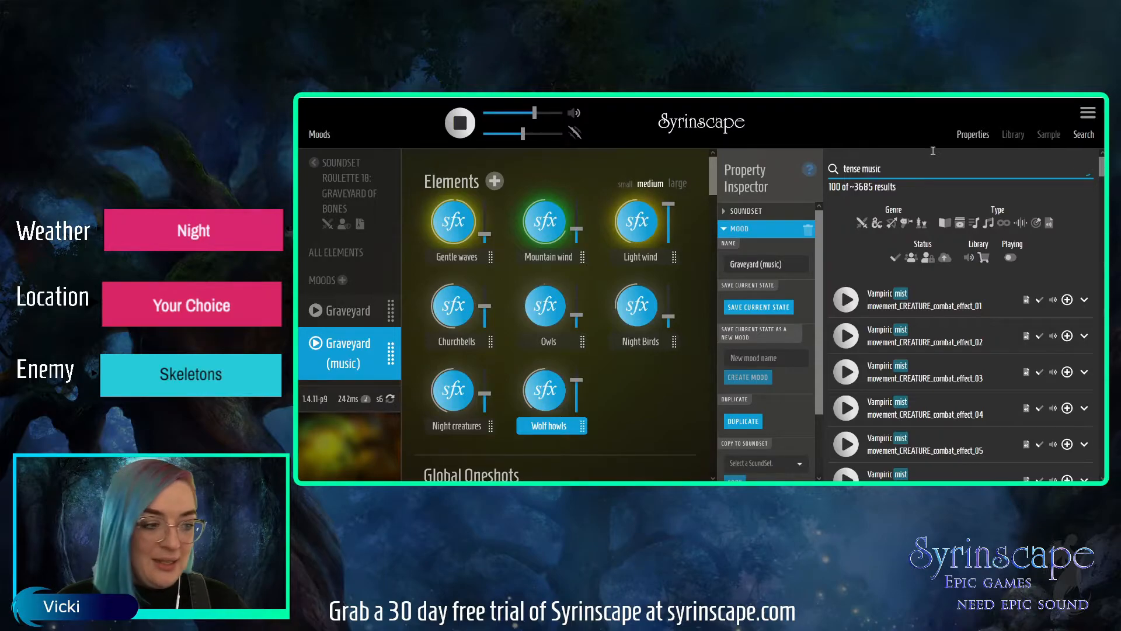
{"action": "left_click", "coordinate": [989, 224]}
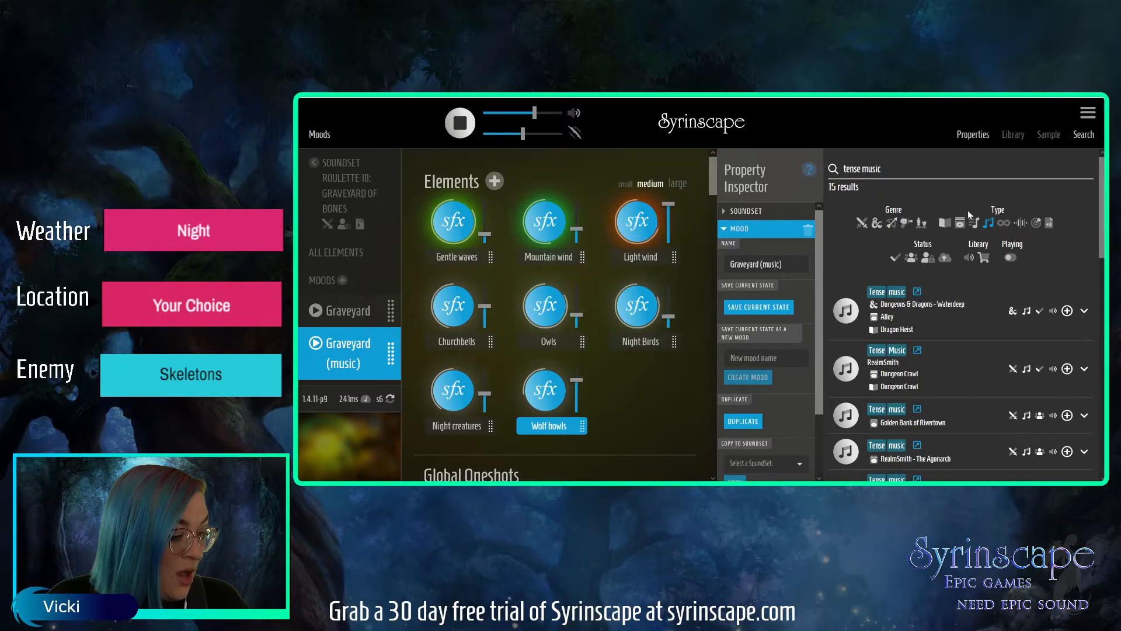
{"action": "left_click", "coordinate": [989, 224]}
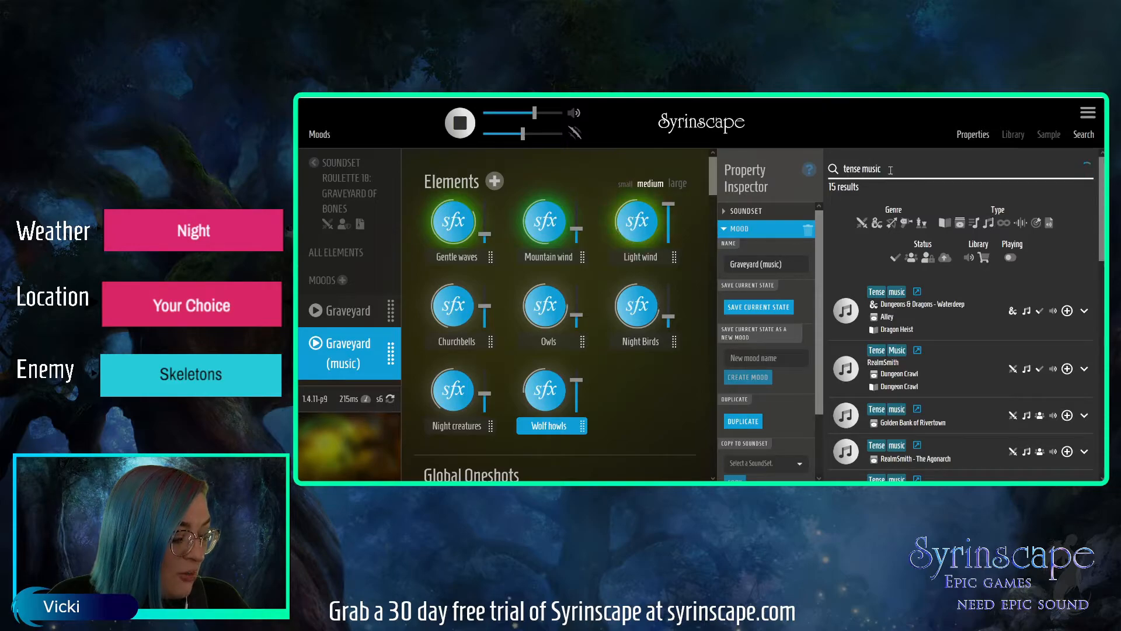
Search for "phandelver" and restrict the results to the Music type.
{"action": "left_click_drag", "start_coordinate": [890, 170], "coordinate": [840, 168]}
{"action": "type", "text": "phand"}
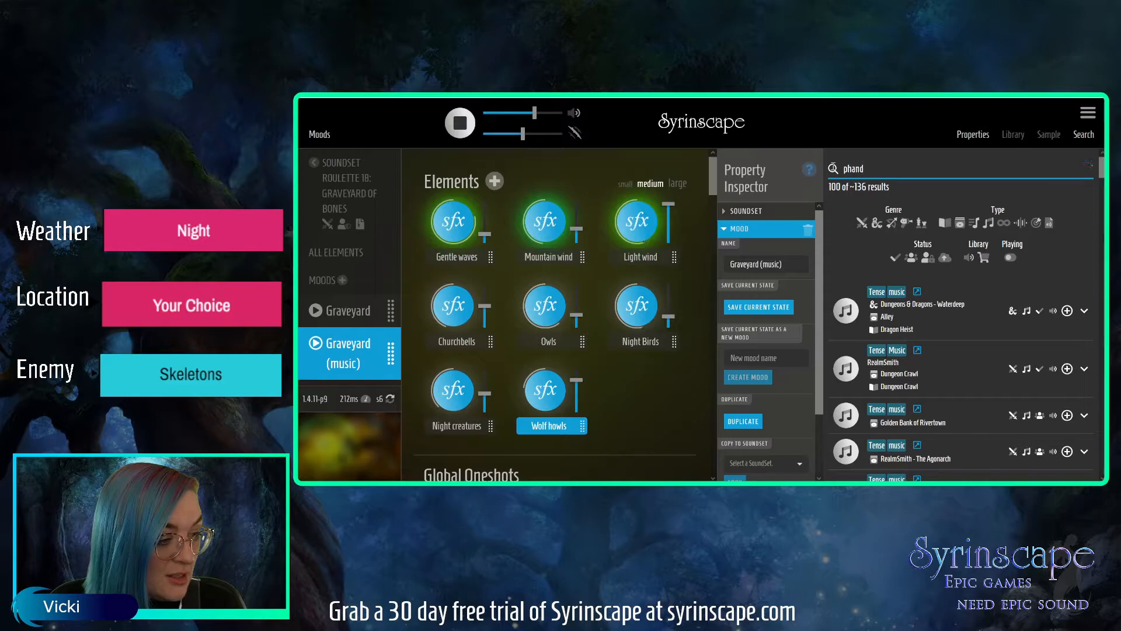
{"action": "type", "text": "elver"}
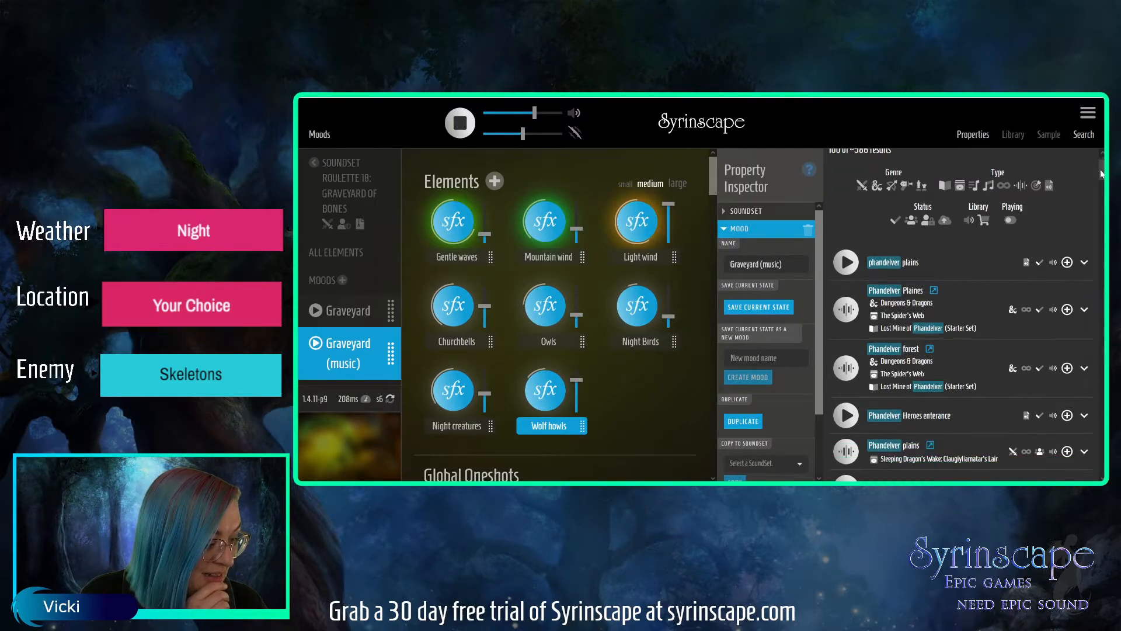
{"action": "mouse_move", "coordinate": [1102, 171]}
{"action": "left_mouse_down"}
{"action": "mouse_move", "coordinate": [1096, 260]}
{"action": "mouse_move", "coordinate": [1101, 164]}
{"action": "left_mouse_up"}
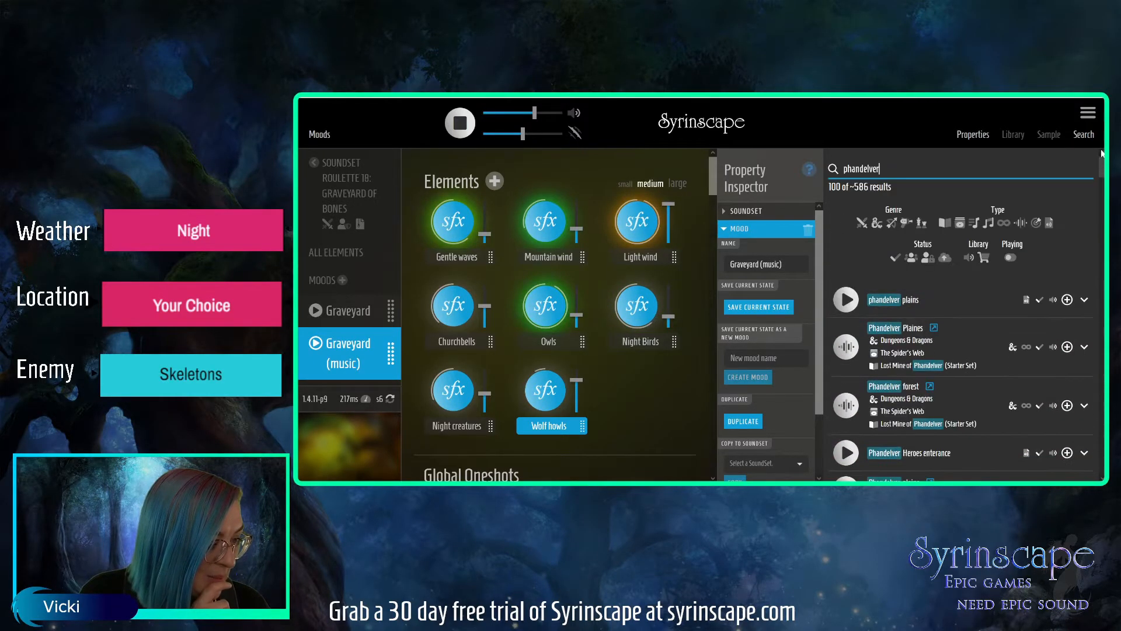
{"action": "left_click", "coordinate": [989, 224]}
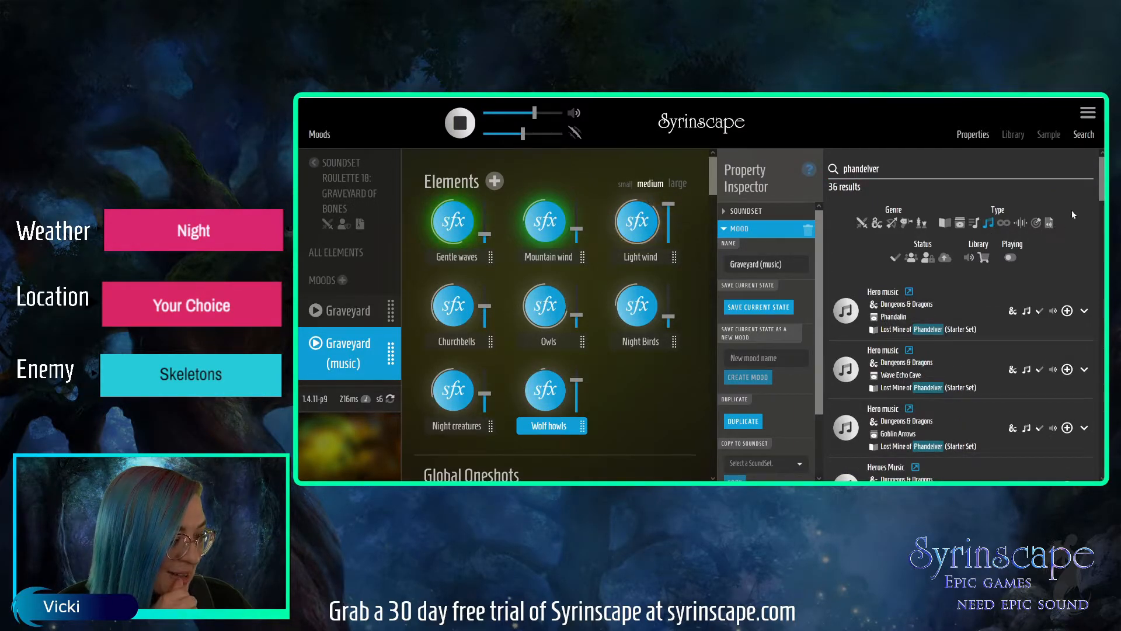
Audition the Musical Horror stabs from Curse of Strahd and the Cragmaw bones from Goblin Arrows among the music results.
{"action": "left_click_drag", "start_coordinate": [1101, 182], "coordinate": [1101, 191]}
{"action": "scroll", "coordinate": [1090, 222], "scroll_direction": "down", "scroll_amount": 4}
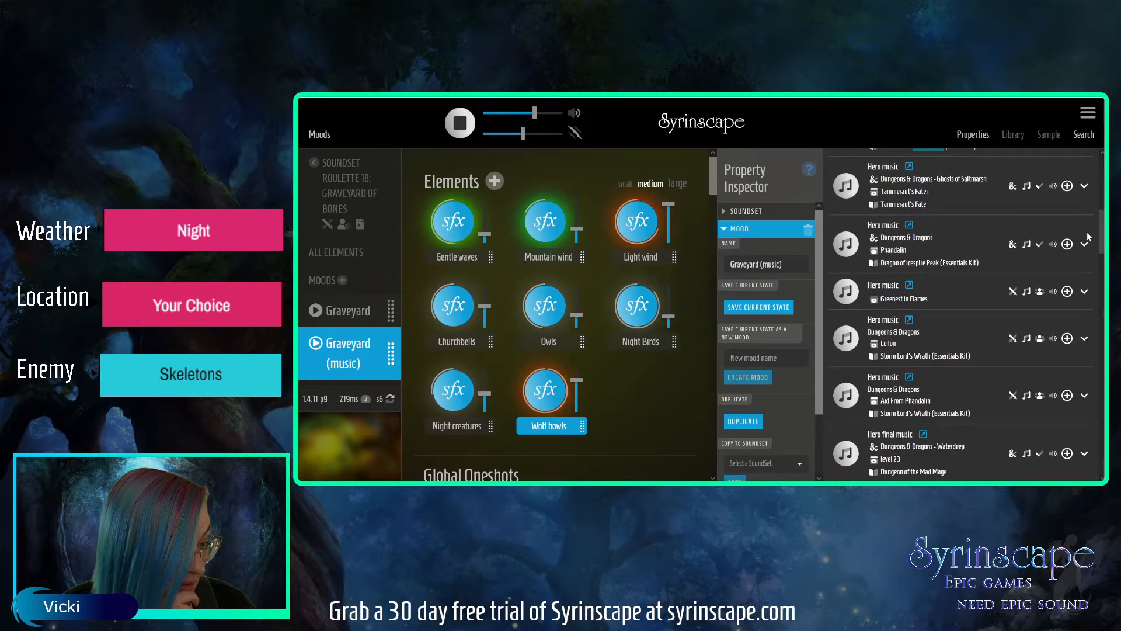
{"action": "scroll", "coordinate": [1087, 234], "scroll_direction": "down", "scroll_amount": 2}
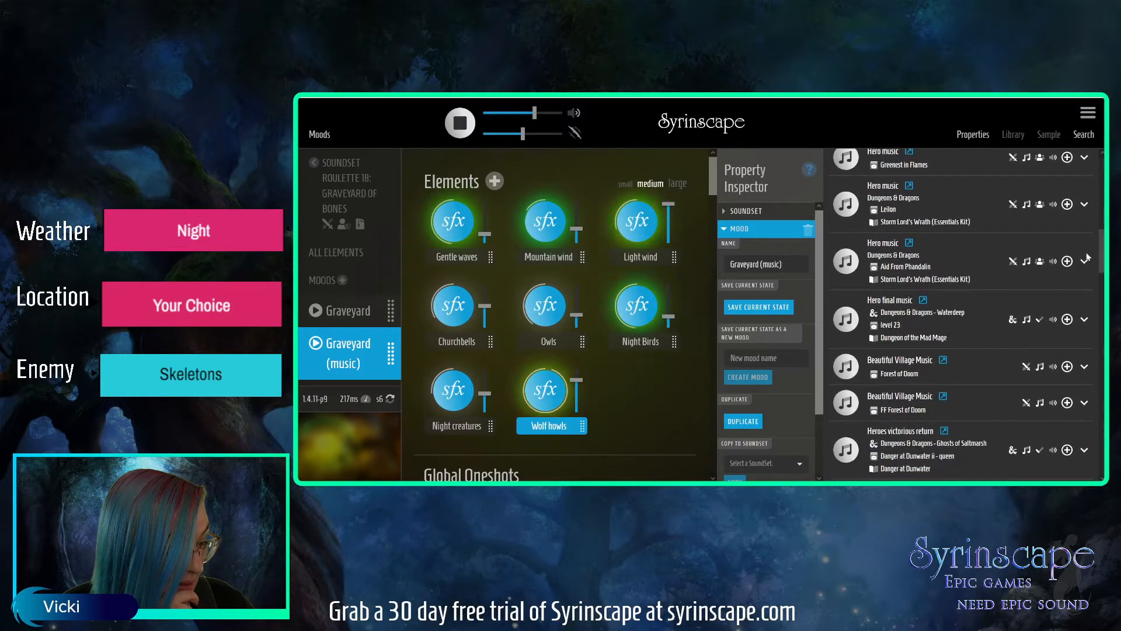
{"action": "scroll", "coordinate": [1086, 260], "scroll_direction": "down", "scroll_amount": 2}
{"action": "scroll", "coordinate": [1084, 272], "scroll_direction": "down", "scroll_amount": 2}
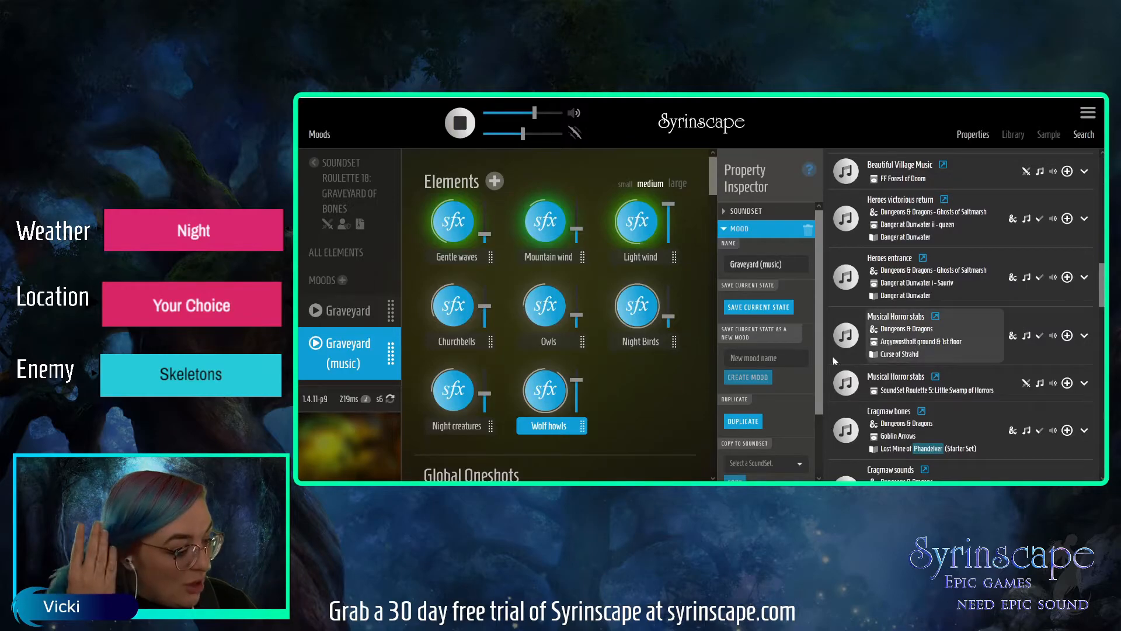
{"action": "left_click", "coordinate": [842, 340]}
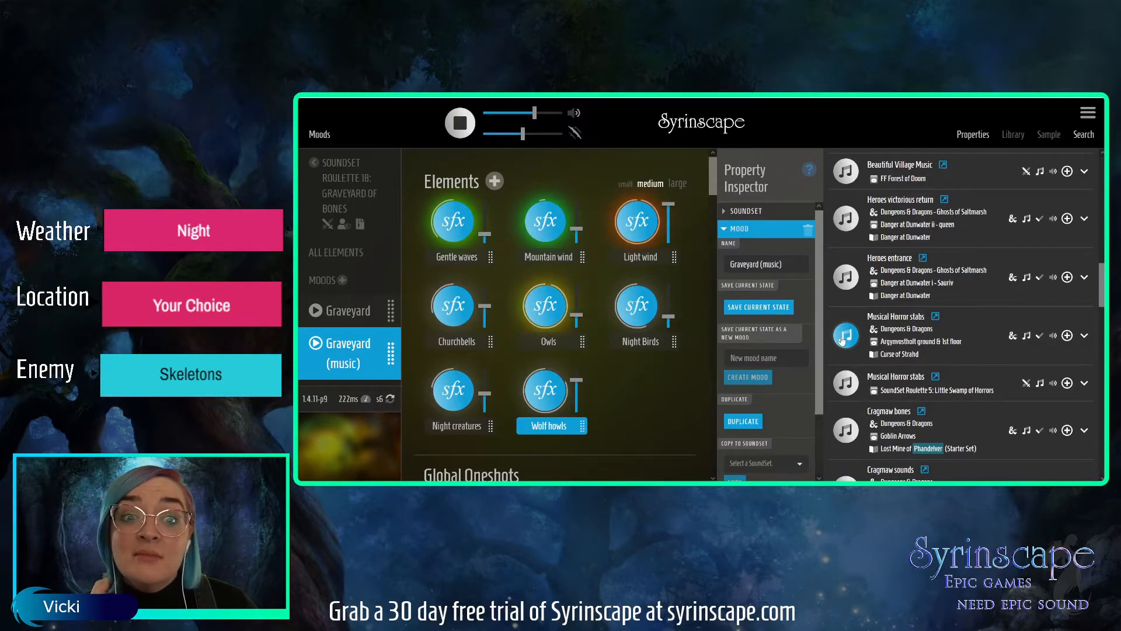
{"action": "left_click", "coordinate": [843, 341]}
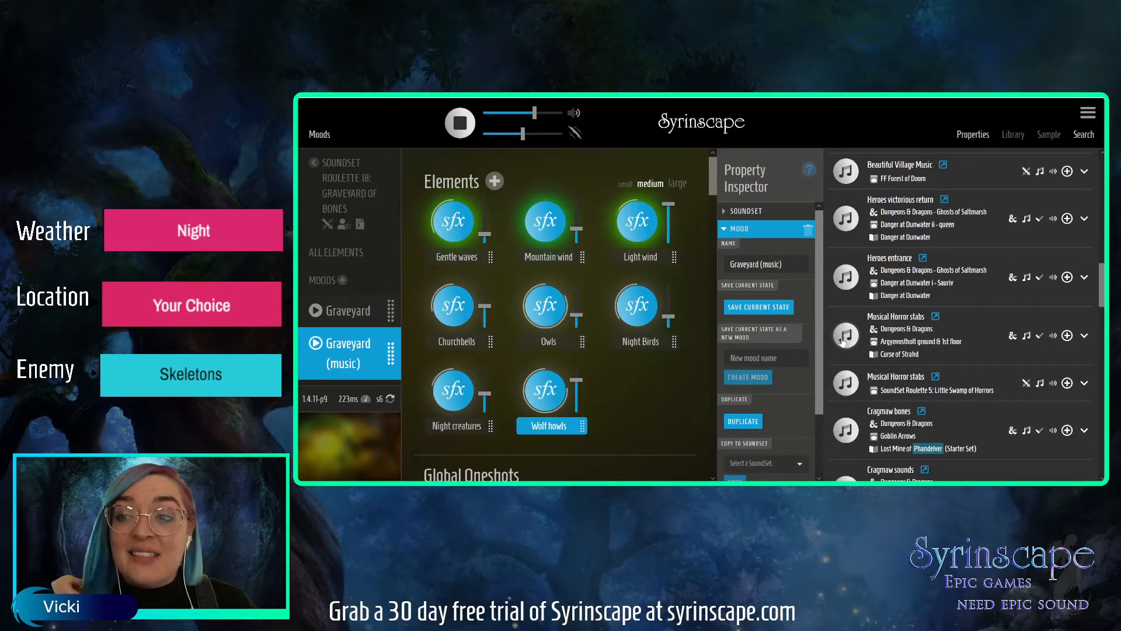
{"action": "left_click", "coordinate": [849, 435]}
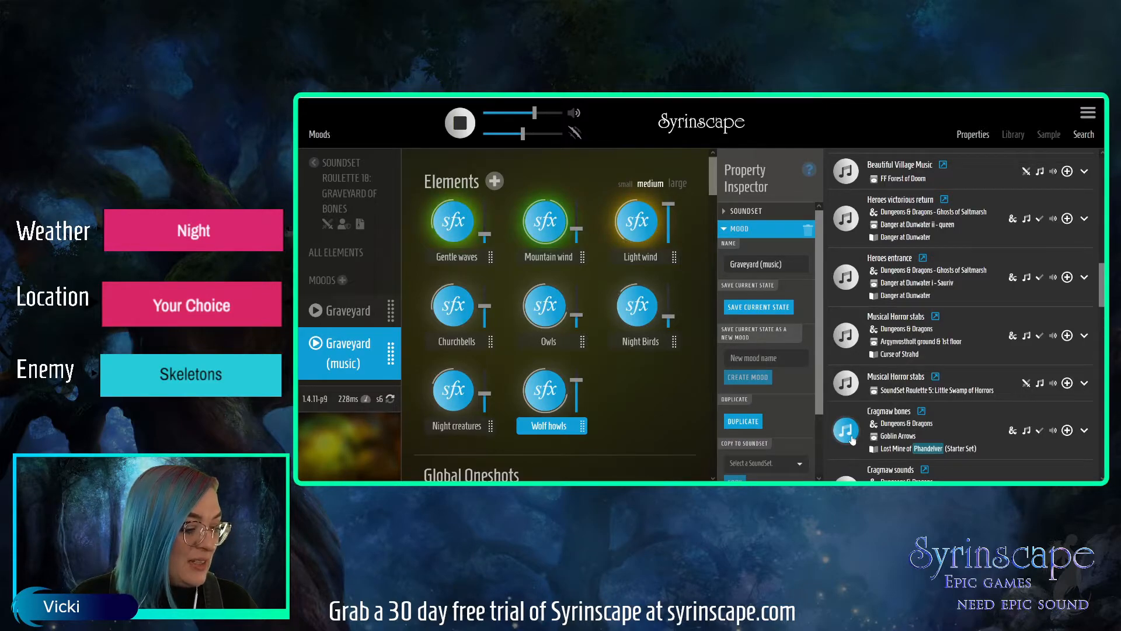
Look through the remaining Phandelver music results and audition the Danger element from Goblin Arrows.
{"action": "scroll", "coordinate": [1102, 299], "scroll_direction": "down", "scroll_amount": 1}
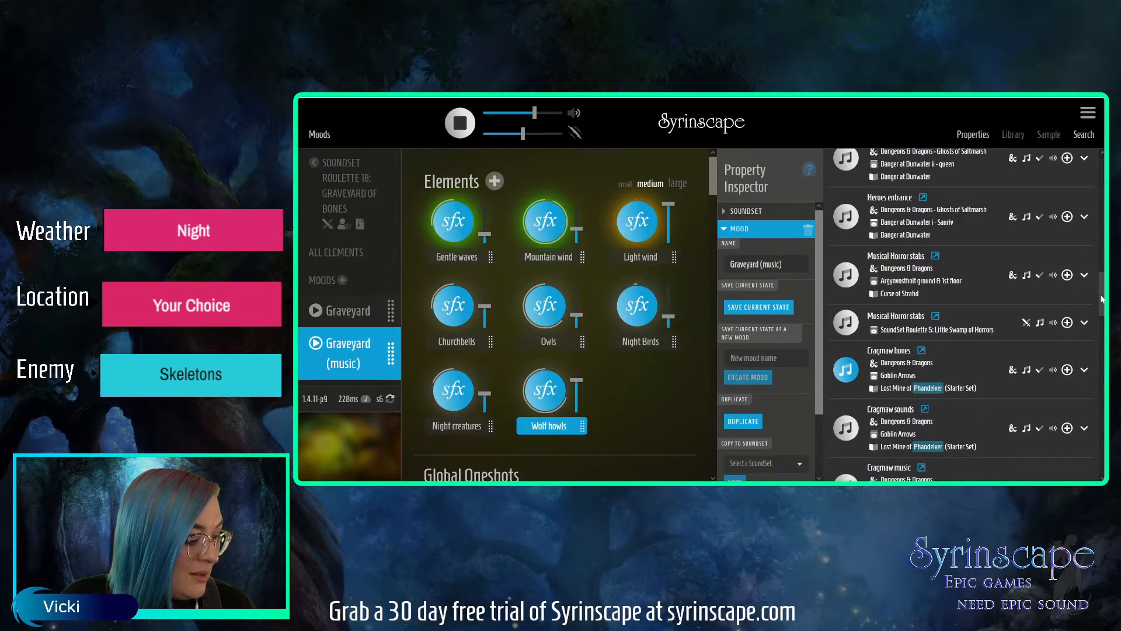
{"action": "scroll", "coordinate": [1103, 300], "scroll_direction": "down", "scroll_amount": 1}
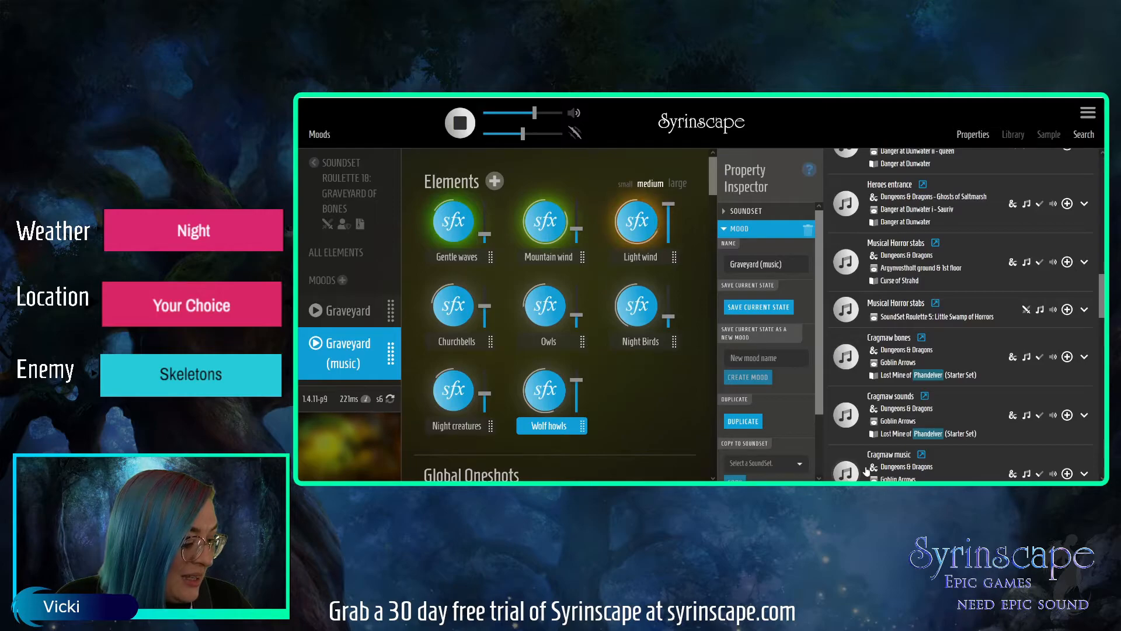
{"action": "left_click_drag", "start_coordinate": [1103, 291], "coordinate": [1104, 297]}
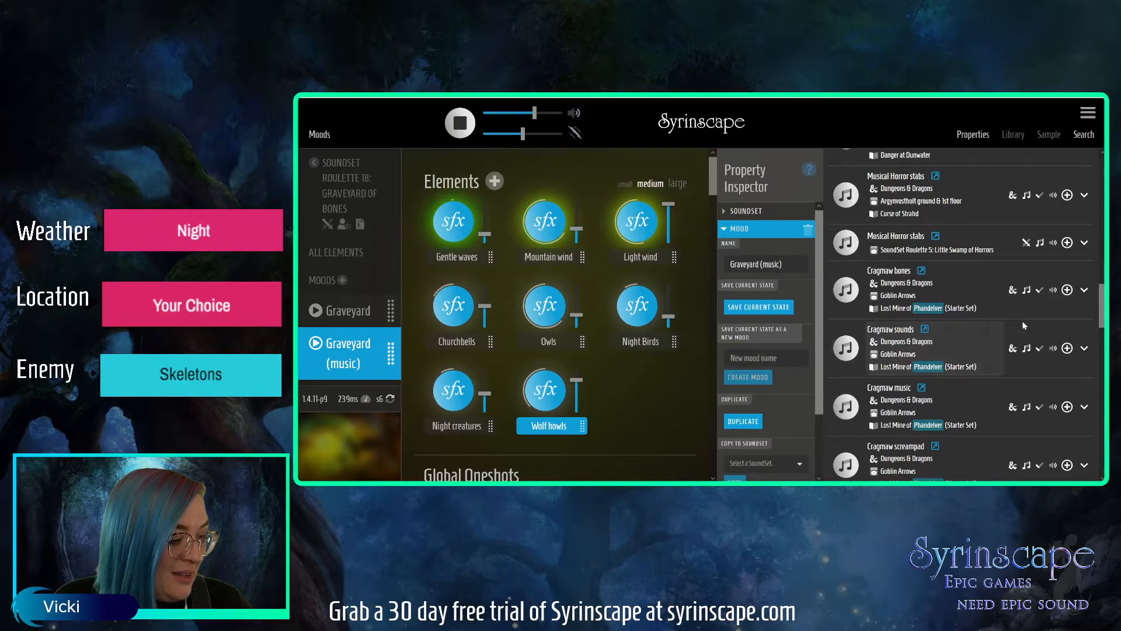
{"action": "scroll", "coordinate": [1092, 299], "scroll_direction": "down", "scroll_amount": 3}
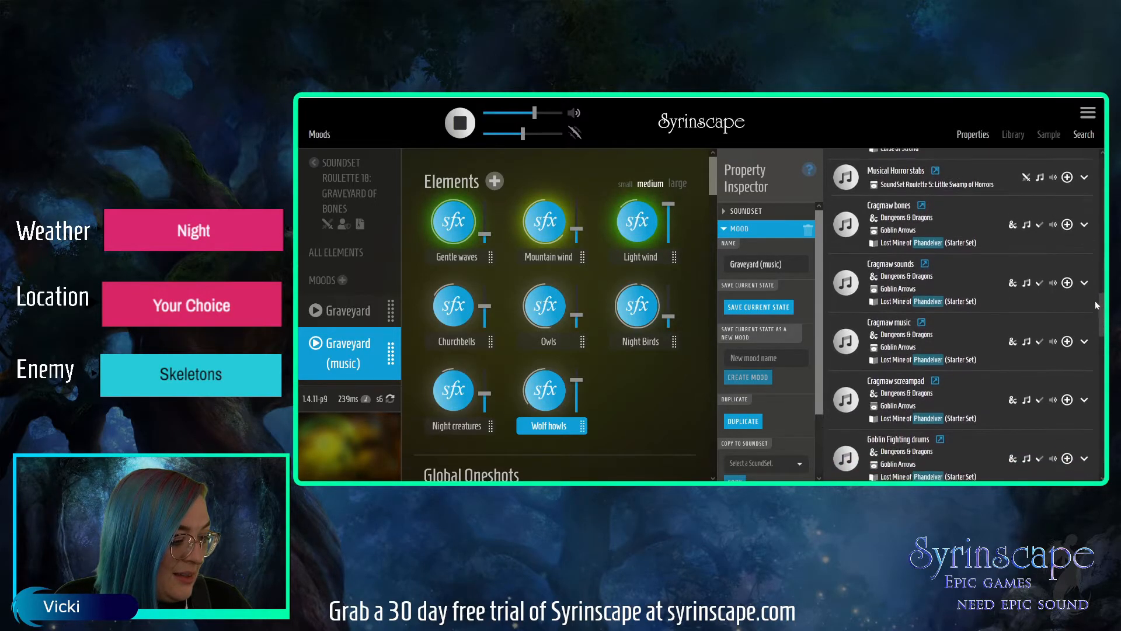
{"action": "scroll", "coordinate": [1089, 312], "scroll_direction": "down", "scroll_amount": 5}
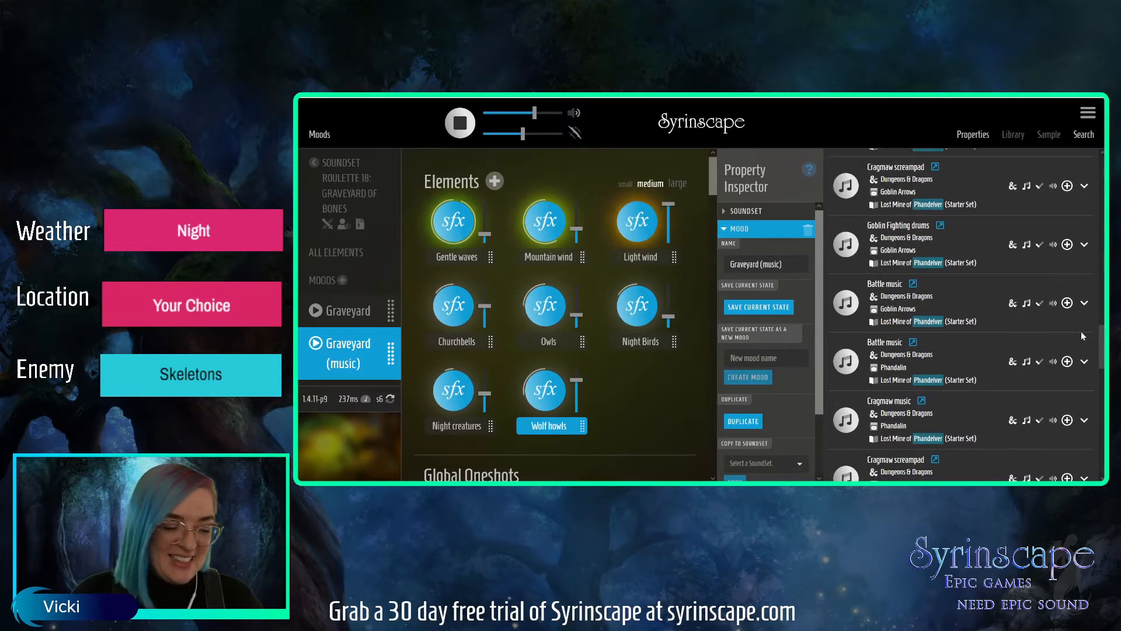
{"action": "scroll", "coordinate": [1081, 332], "scroll_direction": "down", "scroll_amount": 3}
{"action": "scroll", "coordinate": [1076, 348], "scroll_direction": "down", "scroll_amount": 4}
{"action": "scroll", "coordinate": [1072, 374], "scroll_direction": "down", "scroll_amount": 5}
{"action": "scroll", "coordinate": [1070, 402], "scroll_direction": "down", "scroll_amount": 5}
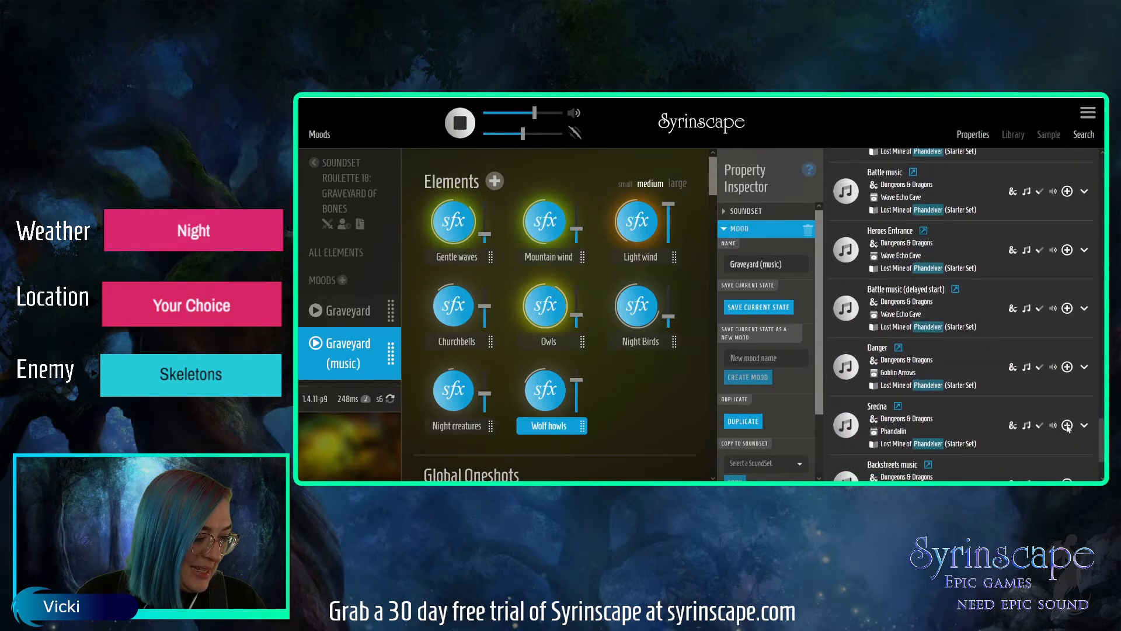
{"action": "scroll", "coordinate": [1068, 429], "scroll_direction": "up", "scroll_amount": 1}
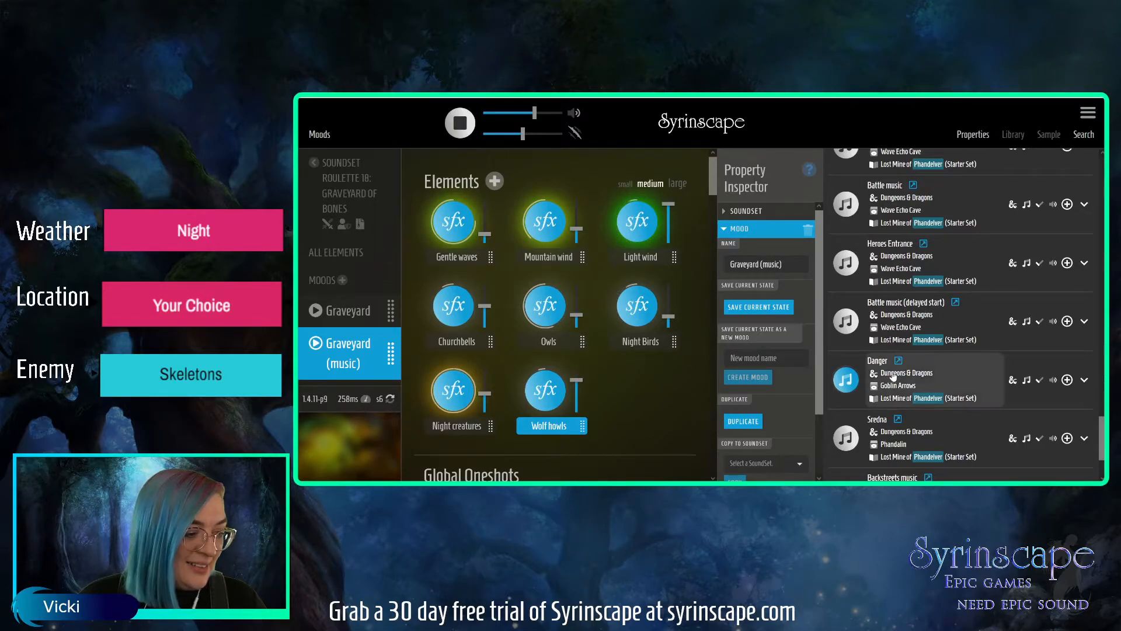
{"action": "left_click_drag", "start_coordinate": [1102, 438], "coordinate": [1101, 446]}
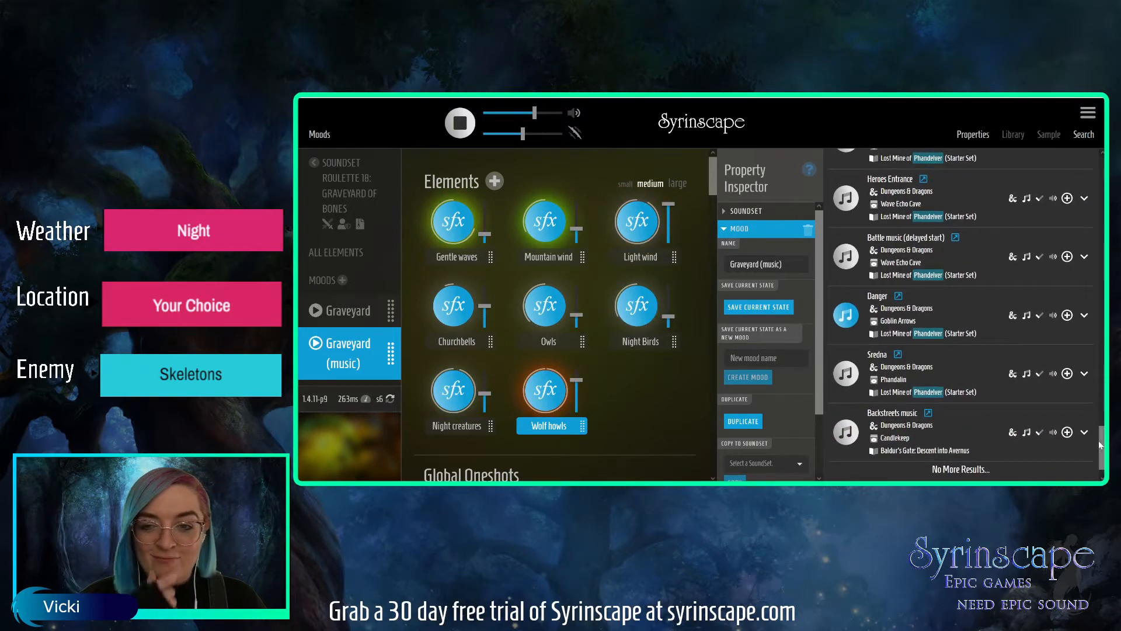
Stop the Danger preview, search the music for "fear" and audition the Fear drone from Kraken boss battle.
{"action": "left_click", "coordinate": [861, 328]}
{"action": "left_click_drag", "start_coordinate": [1102, 433], "coordinate": [1100, 157]}
{"action": "left_click_drag", "start_coordinate": [882, 167], "coordinate": [845, 165]}
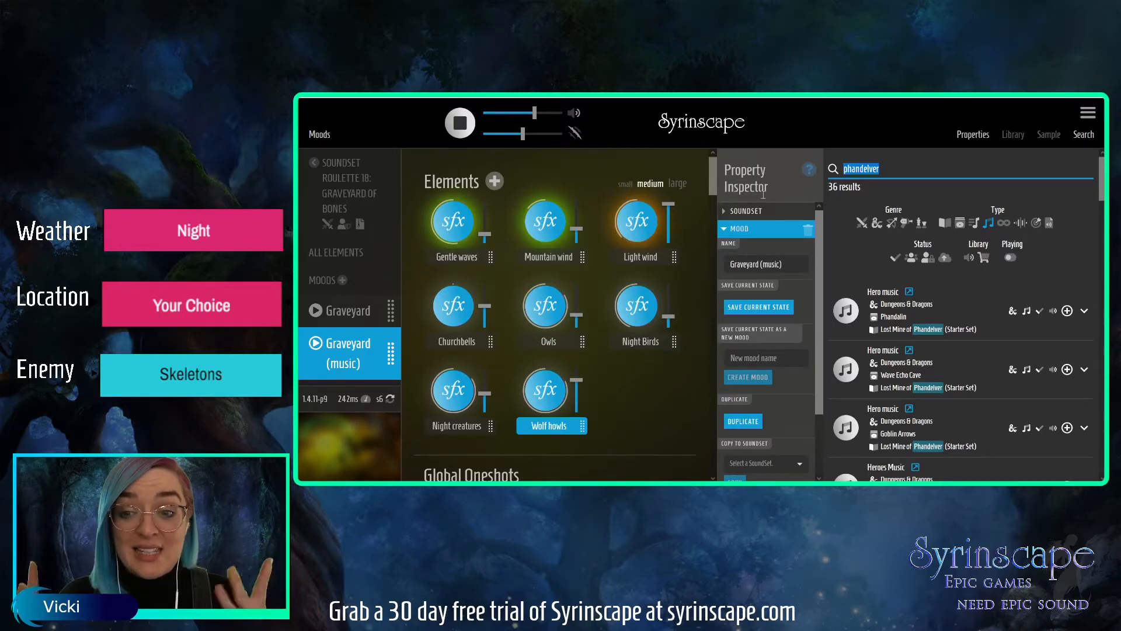
{"action": "type", "text": "fear"}
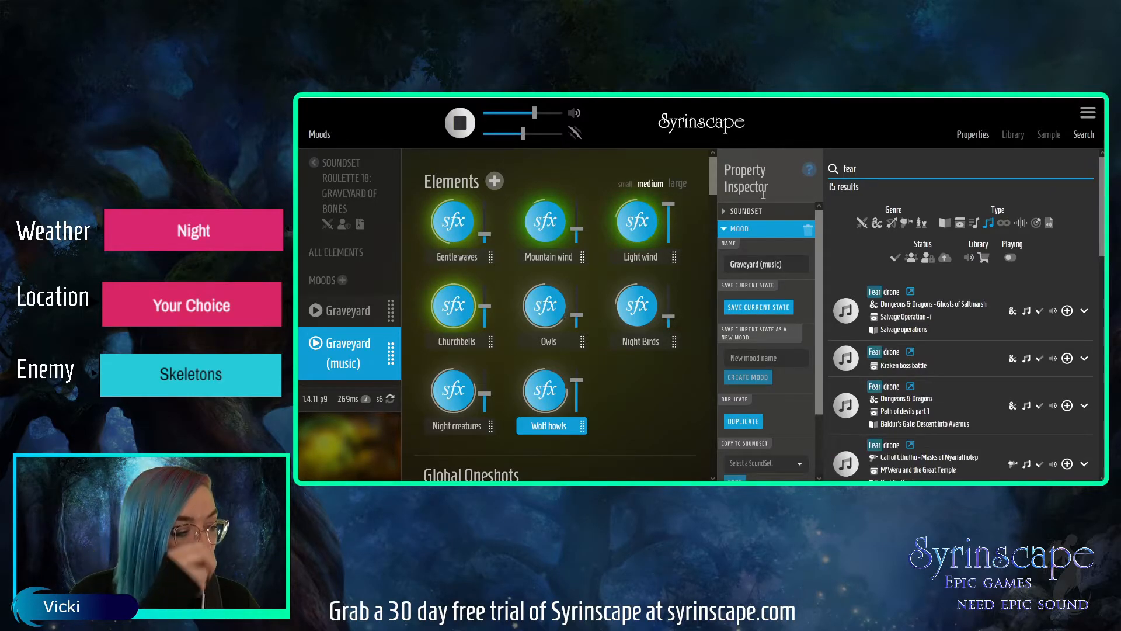
{"action": "left_click", "coordinate": [845, 313]}
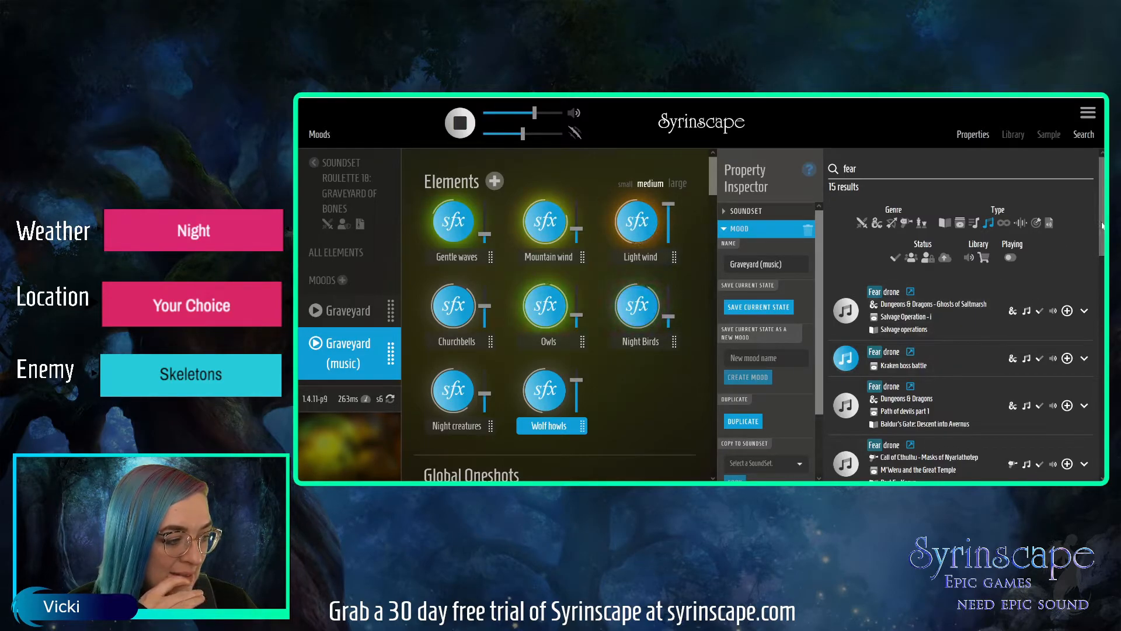
Look through the music results for "fear" for a tense track that suits the graveyard.
{"action": "left_click_drag", "start_coordinate": [1103, 226], "coordinate": [1091, 287]}
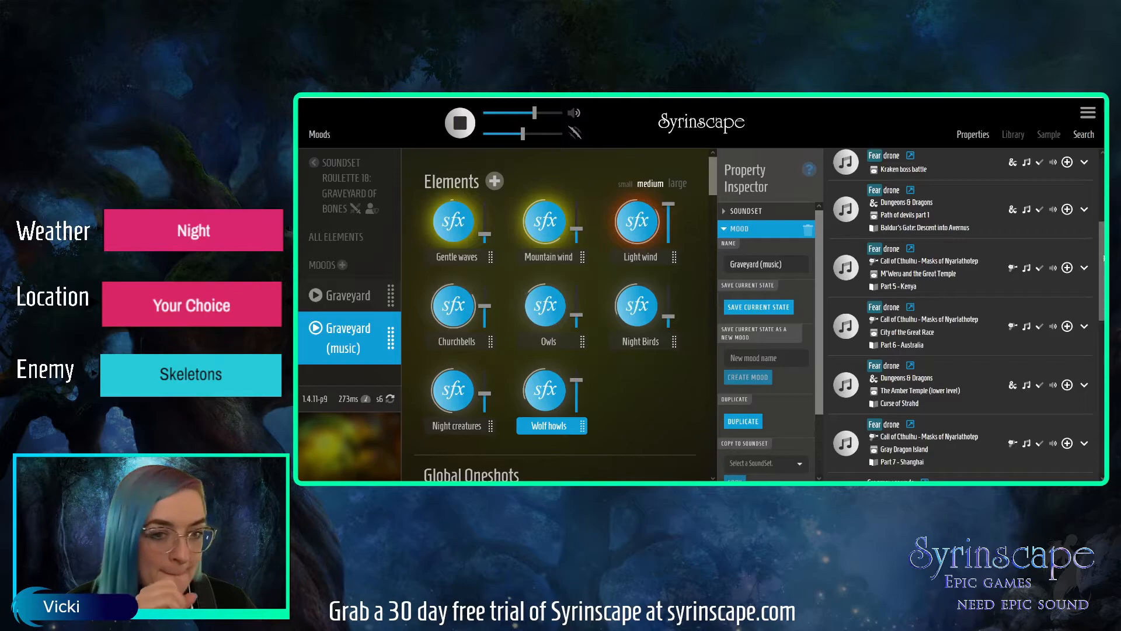
{"action": "scroll", "coordinate": [1093, 292], "scroll_direction": "down", "scroll_amount": 2}
{"action": "scroll", "coordinate": [1093, 295], "scroll_direction": "down", "scroll_amount": 2}
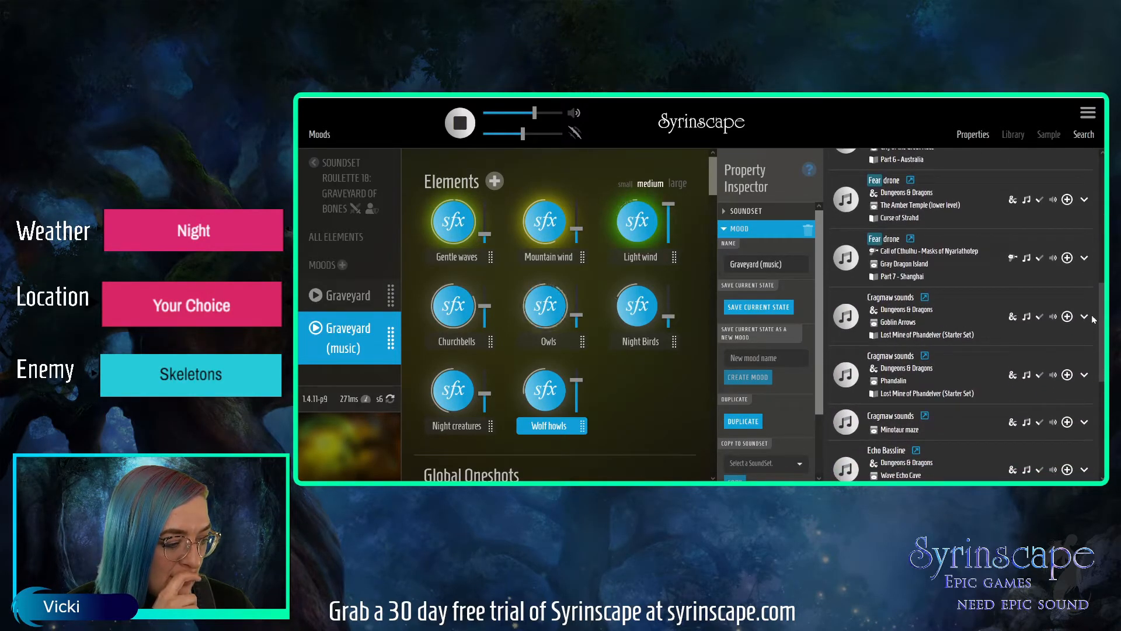
{"action": "scroll", "coordinate": [1092, 333], "scroll_direction": "down", "scroll_amount": 2}
{"action": "scroll", "coordinate": [1091, 347], "scroll_direction": "down", "scroll_amount": 4}
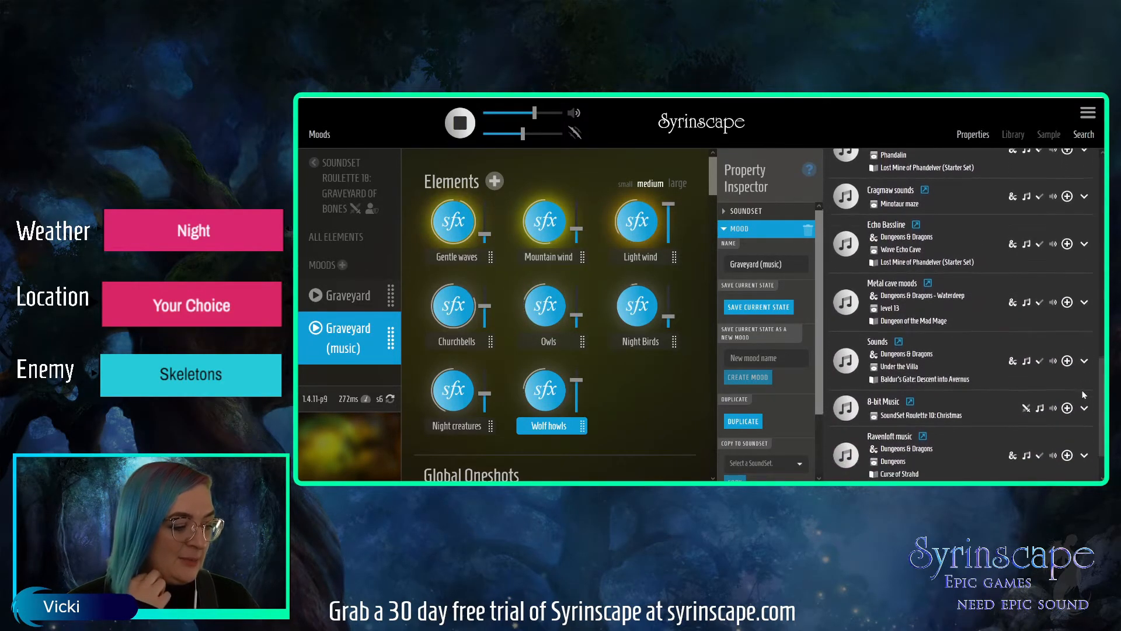
{"action": "scroll", "coordinate": [1083, 395], "scroll_direction": "down", "scroll_amount": 1}
{"action": "scroll", "coordinate": [1077, 405], "scroll_direction": "down", "scroll_amount": 3}
{"action": "scroll", "coordinate": [1088, 268], "scroll_direction": "up", "scroll_amount": 15}
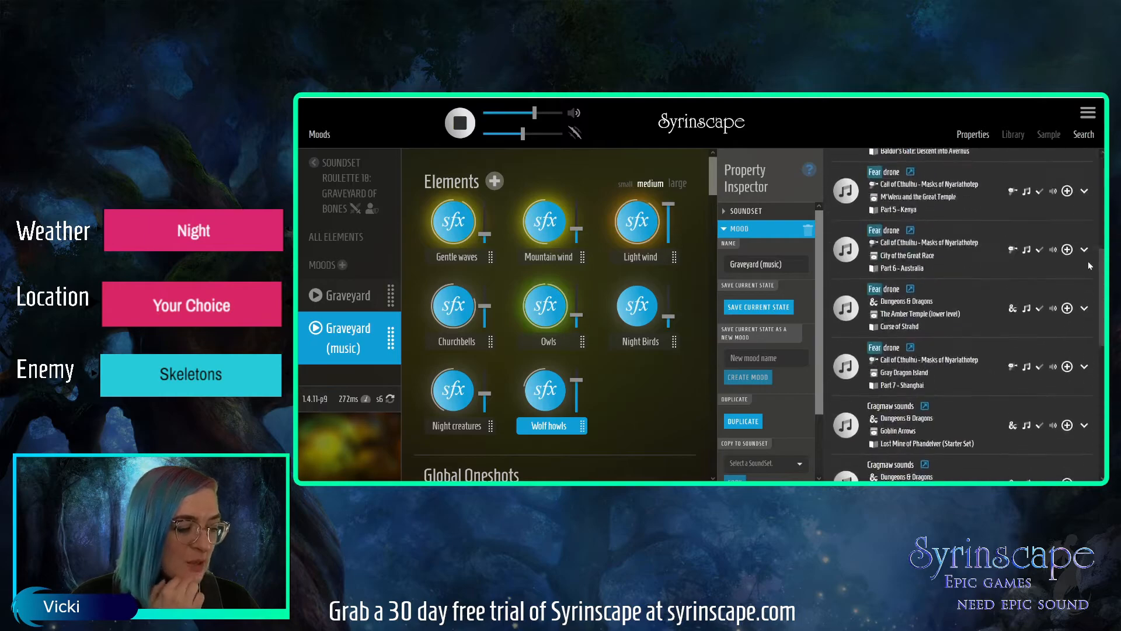
Replace the search term with "echoes" to find matching music.
{"action": "double_click", "coordinate": [840, 169]}
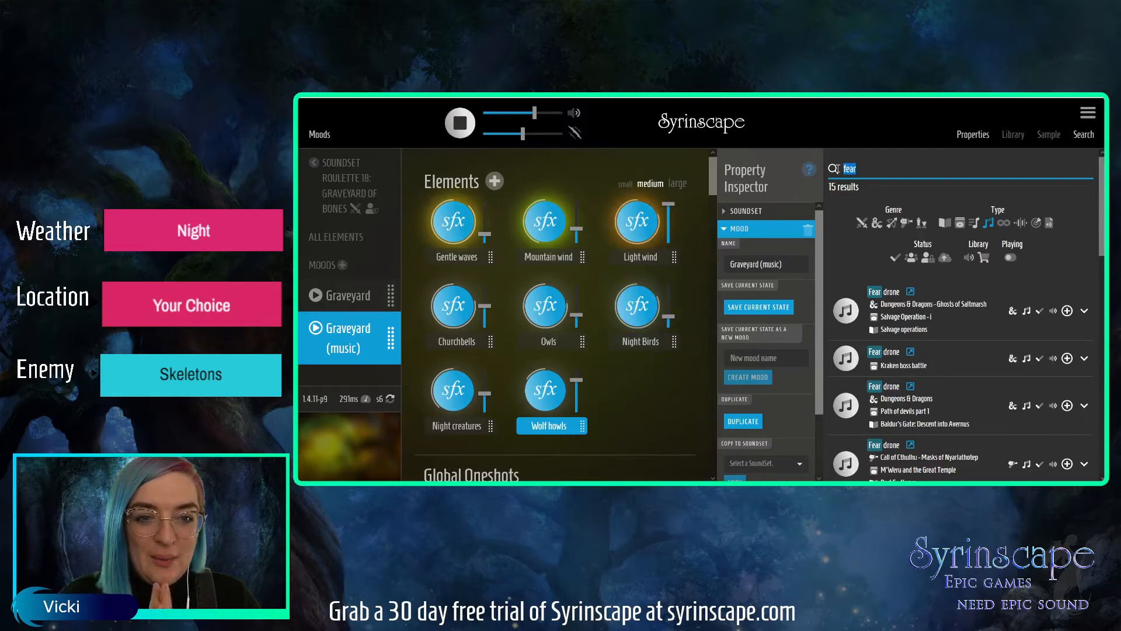
{"action": "type", "text": "exchoes"}
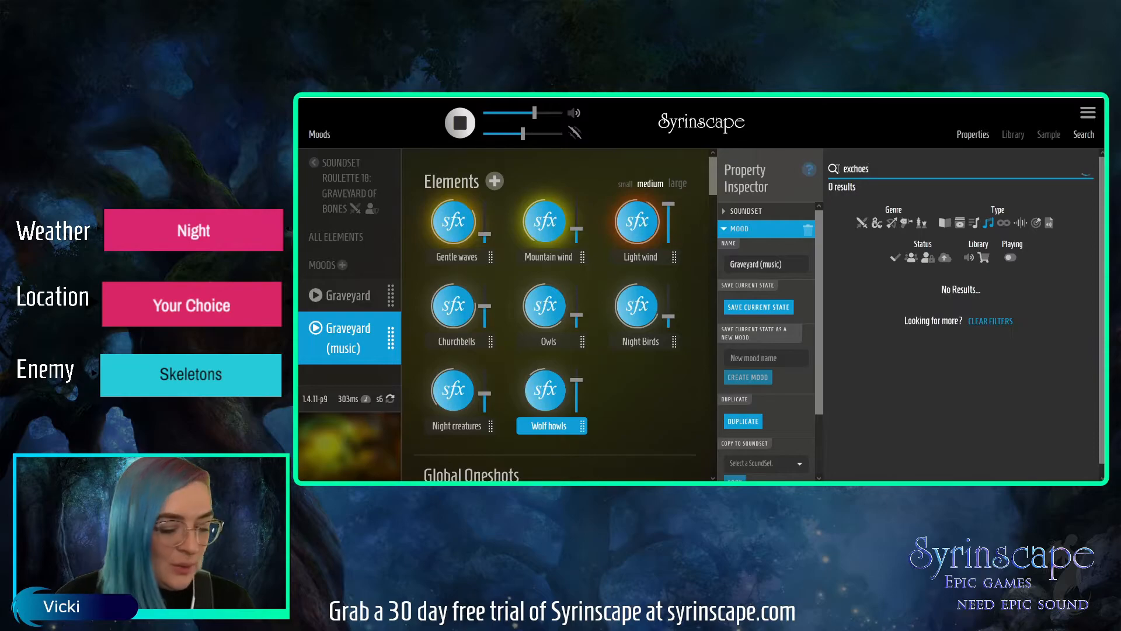
{"action": "key", "text": "BackSpace"}
{"action": "key", "text": "BackSpace"}
{"action": "key", "text": "BackSpace"}
{"action": "key", "text": "BackSpace"}
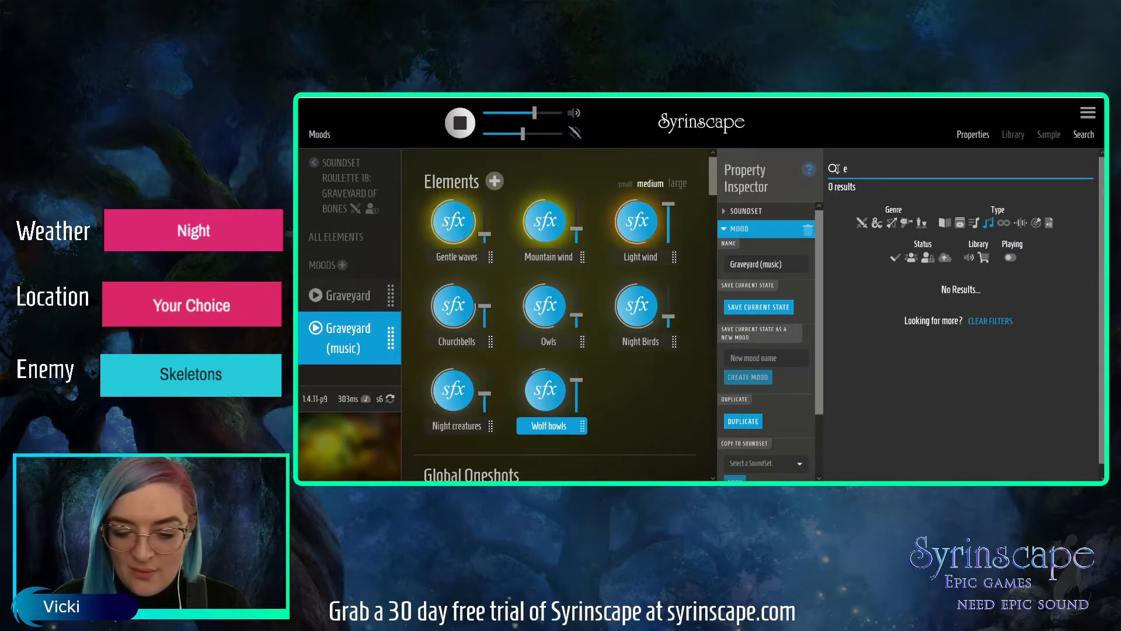
{"action": "type", "text": "choes"}
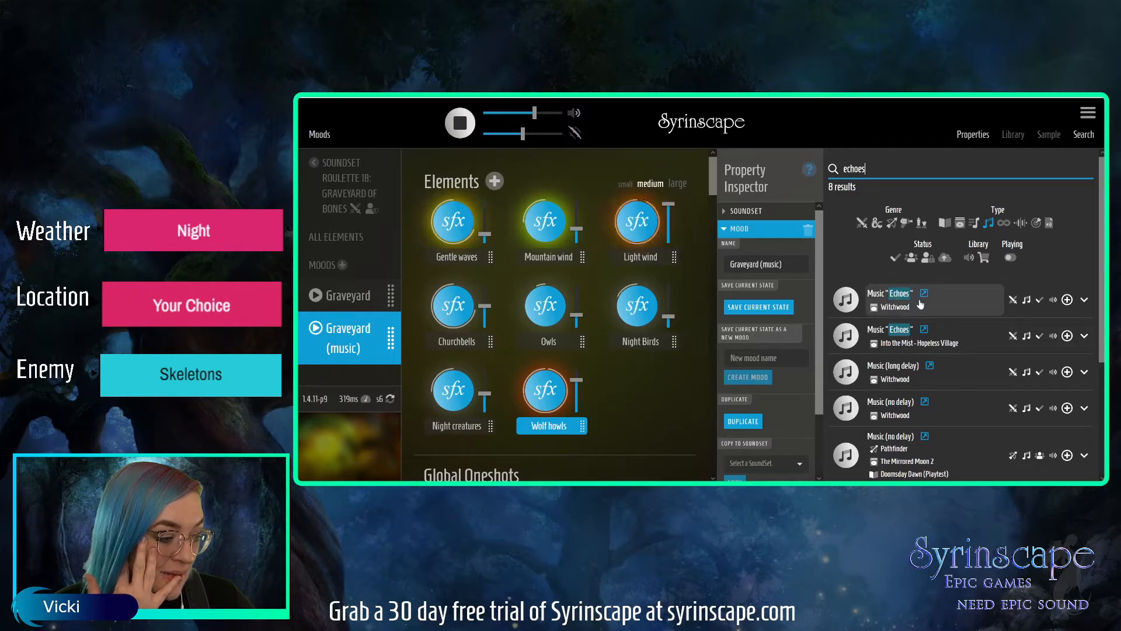
Audition the Music "Echoes" element from Witchwood, look over the other results and stop the preview.
{"action": "left_click", "coordinate": [846, 335]}
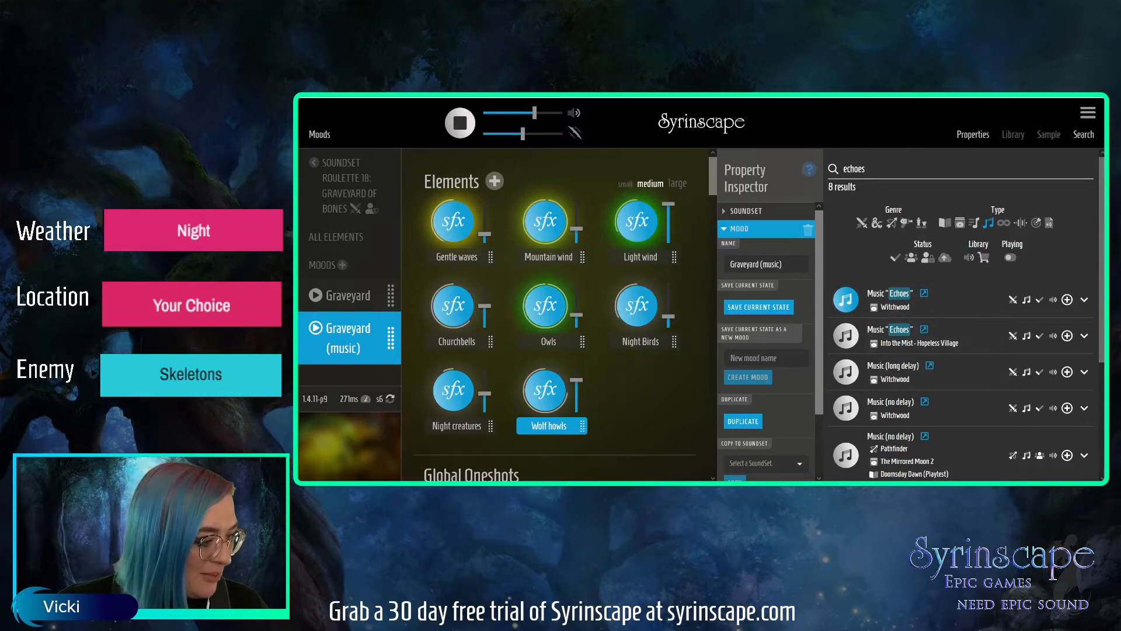
{"action": "scroll", "coordinate": [963, 315], "scroll_direction": "down", "scroll_amount": 3}
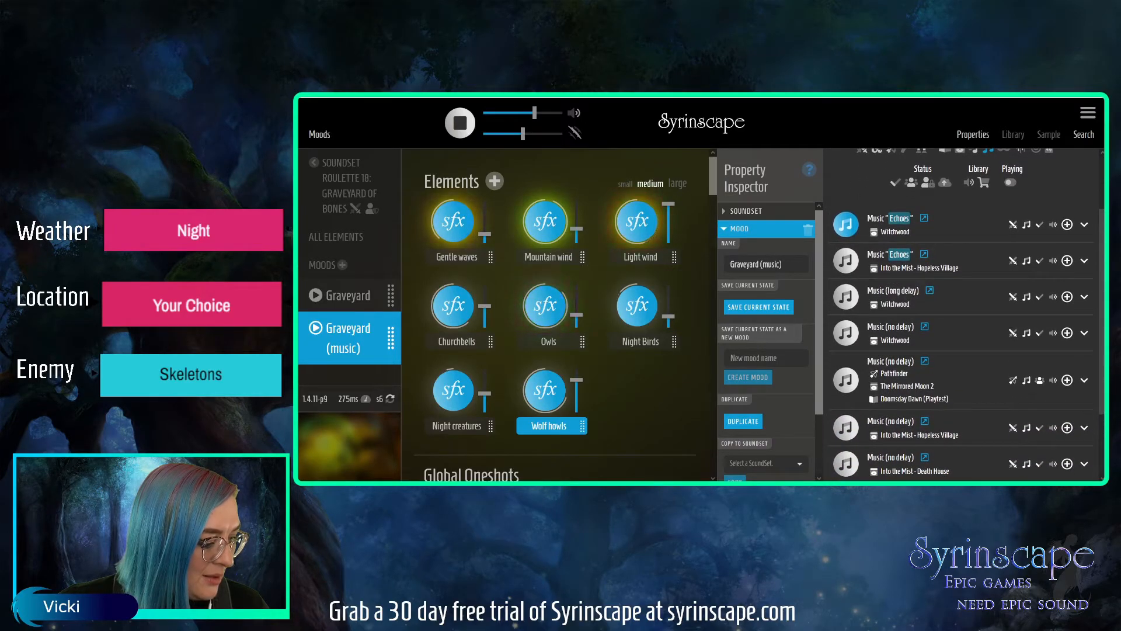
{"action": "scroll", "coordinate": [963, 316], "scroll_direction": "up", "scroll_amount": 1}
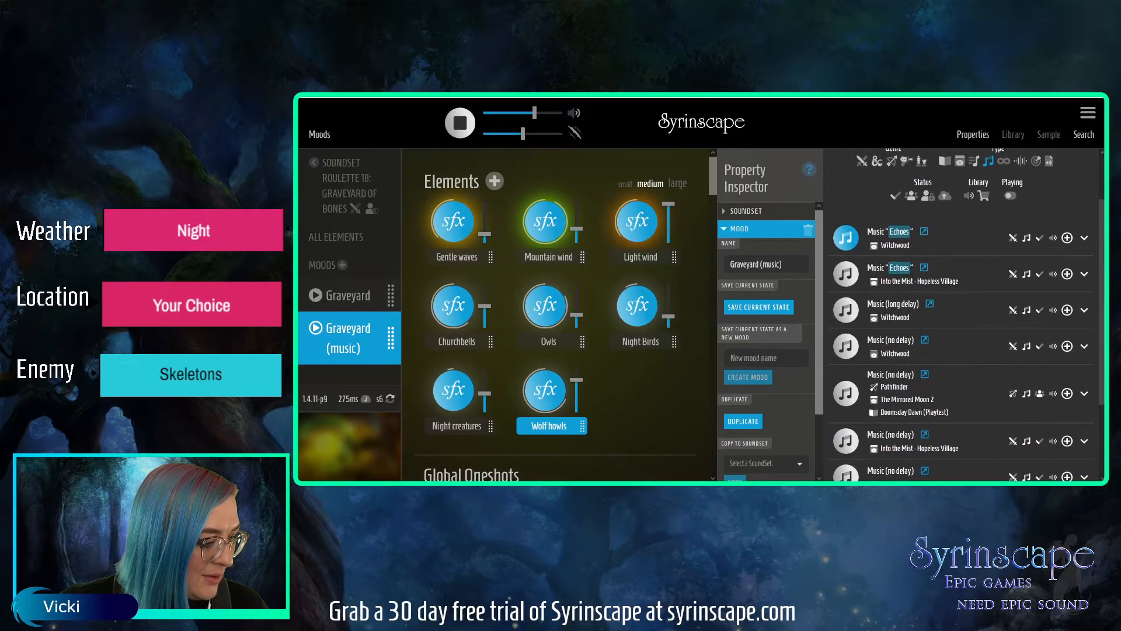
{"action": "left_click", "coordinate": [847, 239]}
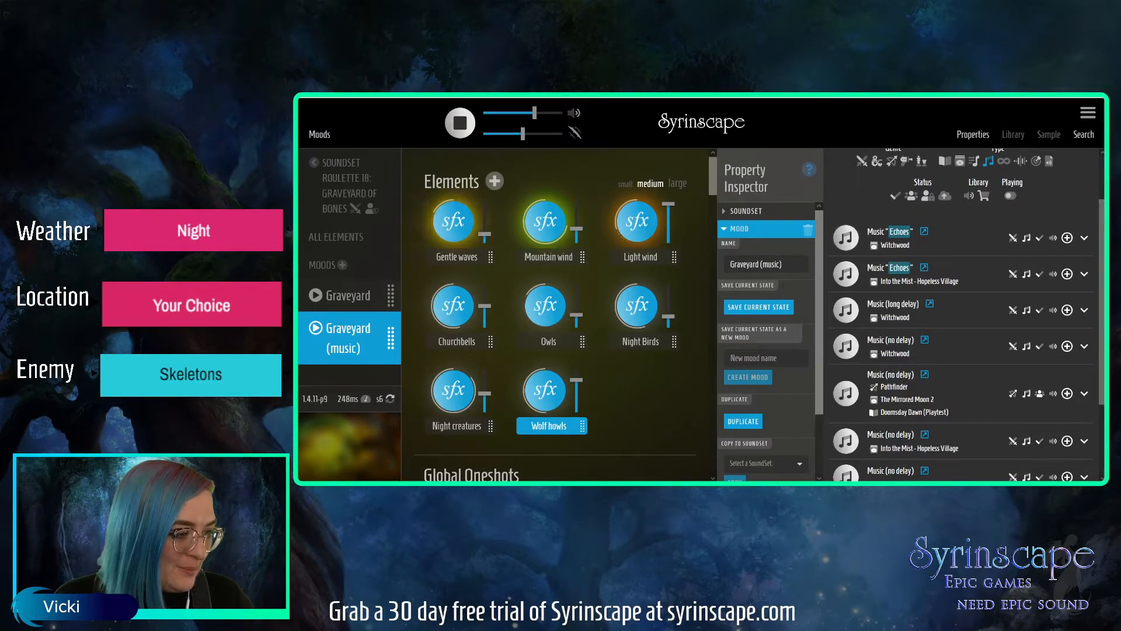
{"action": "scroll", "coordinate": [1064, 214], "scroll_direction": "up", "scroll_amount": 2}
{"action": "left_click_drag", "start_coordinate": [902, 173], "coordinate": [830, 165]}
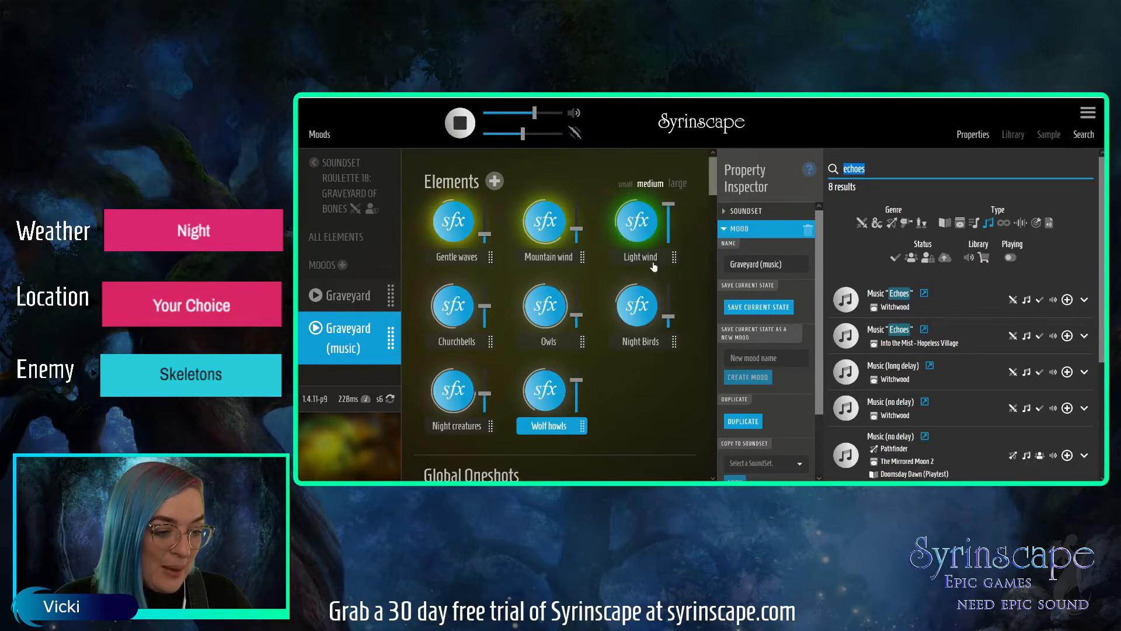
Duplicate the Graveyard (music) mood and rename the copy "Skeleton Battle".
{"action": "left_click", "coordinate": [767, 308]}
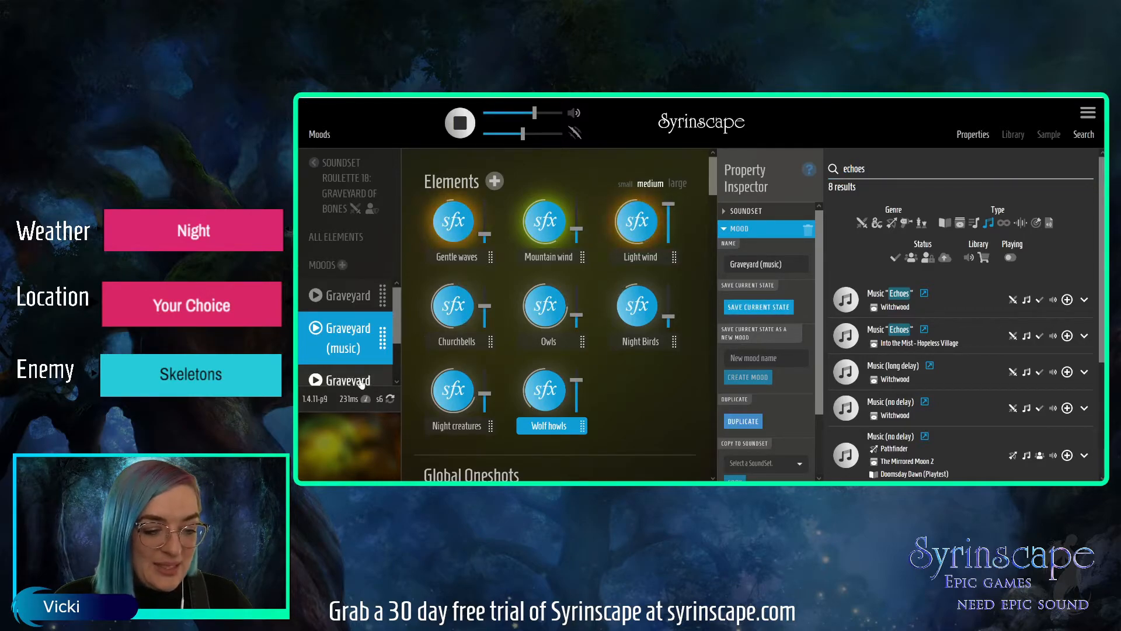
{"action": "left_click_drag", "start_coordinate": [395, 310], "coordinate": [396, 343]}
{"action": "left_click", "coordinate": [349, 353]}
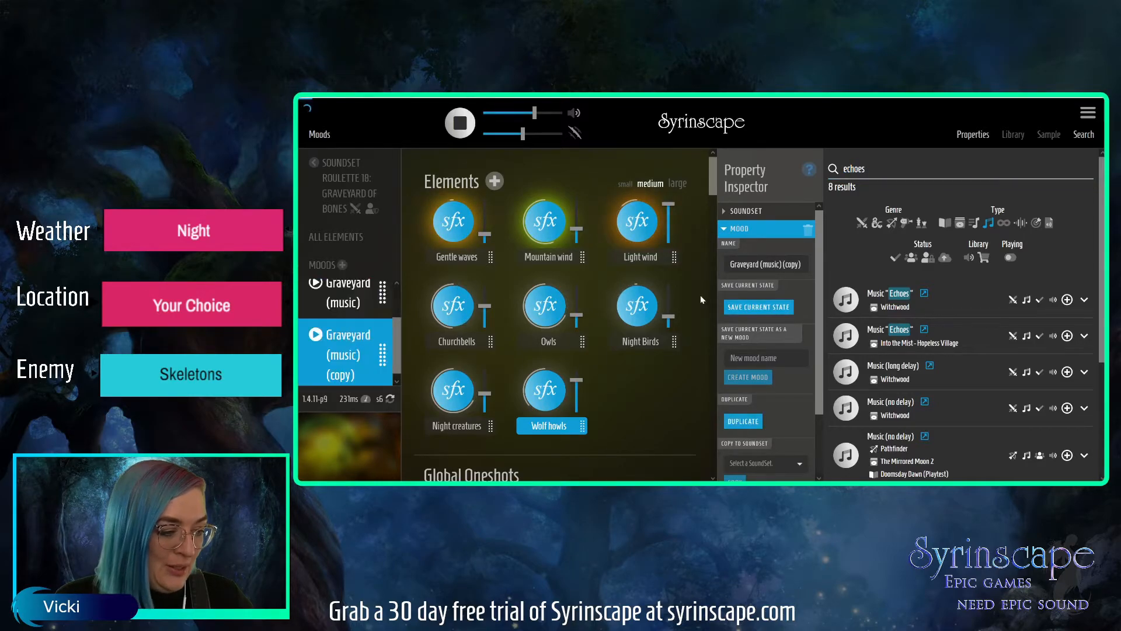
{"action": "left_click_drag", "start_coordinate": [803, 264], "coordinate": [708, 269]}
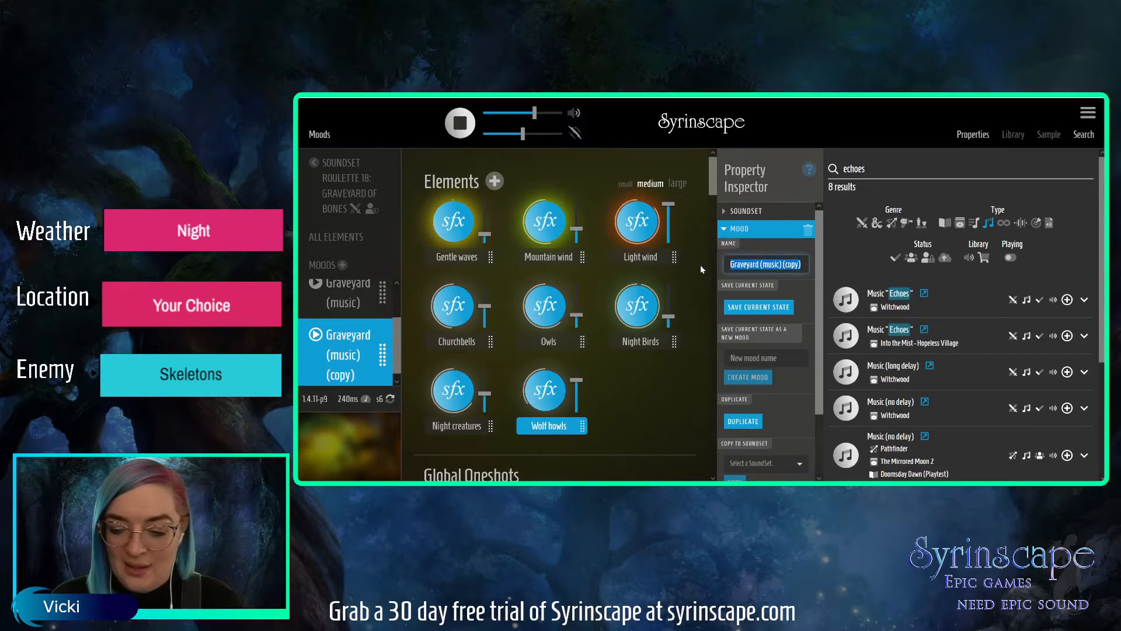
{"action": "type", "text": "Skeleton"}
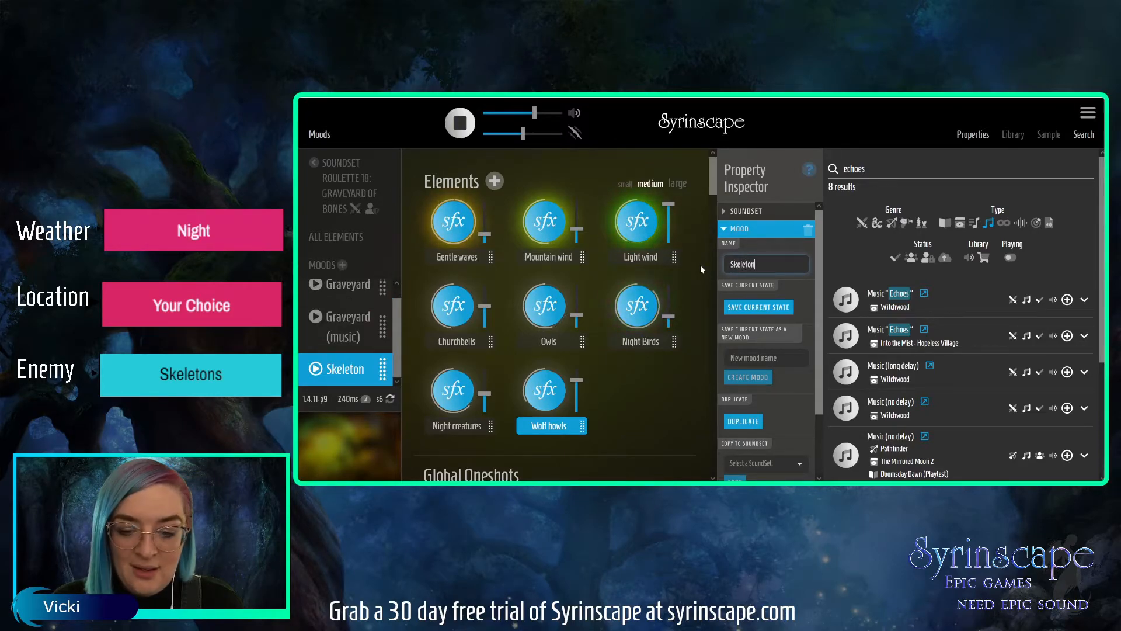
{"action": "type", "text": " Battle"}
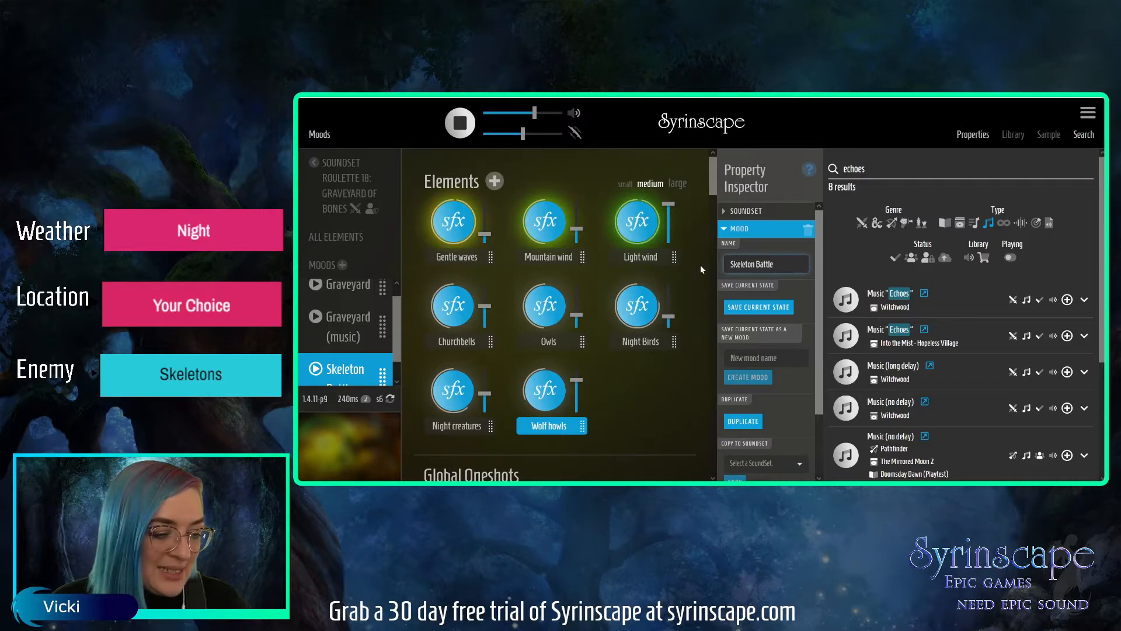
{"action": "left_click_drag", "start_coordinate": [396, 352], "coordinate": [397, 383]}
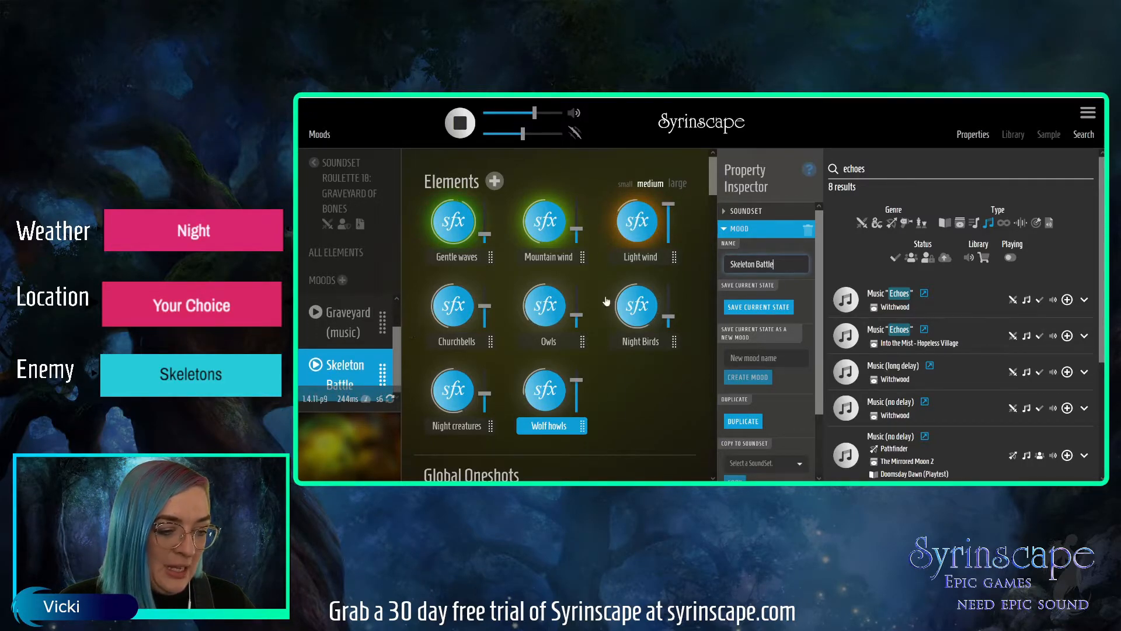
Search for "skeleton battle", switch the type filter from Music to Moods and play the Skeleton battle mood from Isle of the Abbey i.
{"action": "left_click_drag", "start_coordinate": [891, 168], "coordinate": [820, 169]}
{"action": "type", "text": "skeleton battl"}
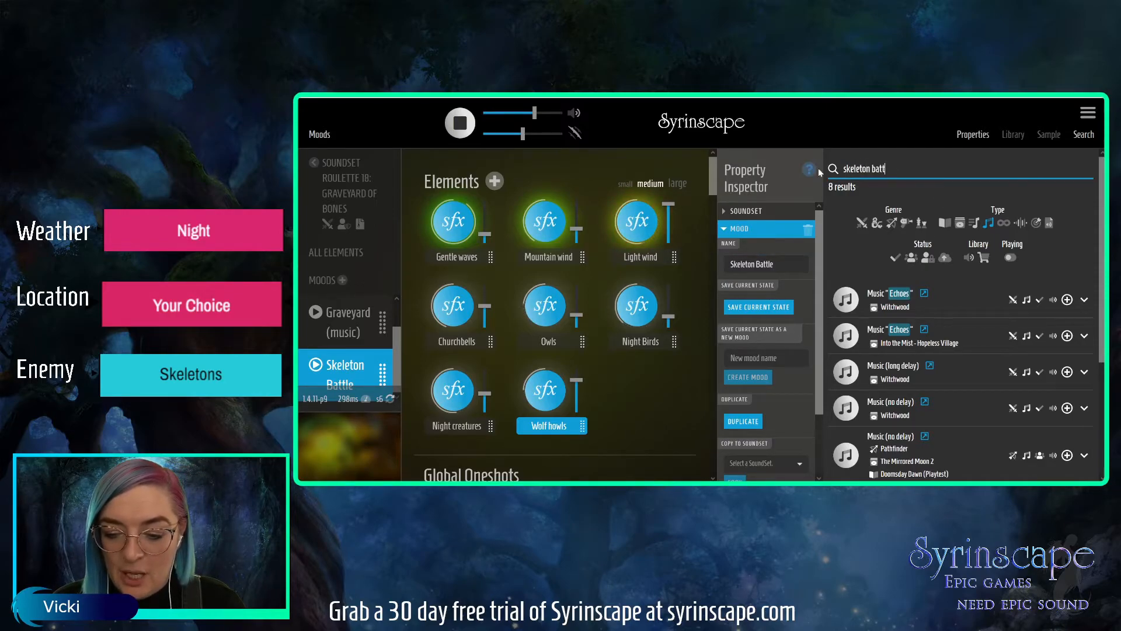
{"action": "left_click", "coordinate": [988, 223]}
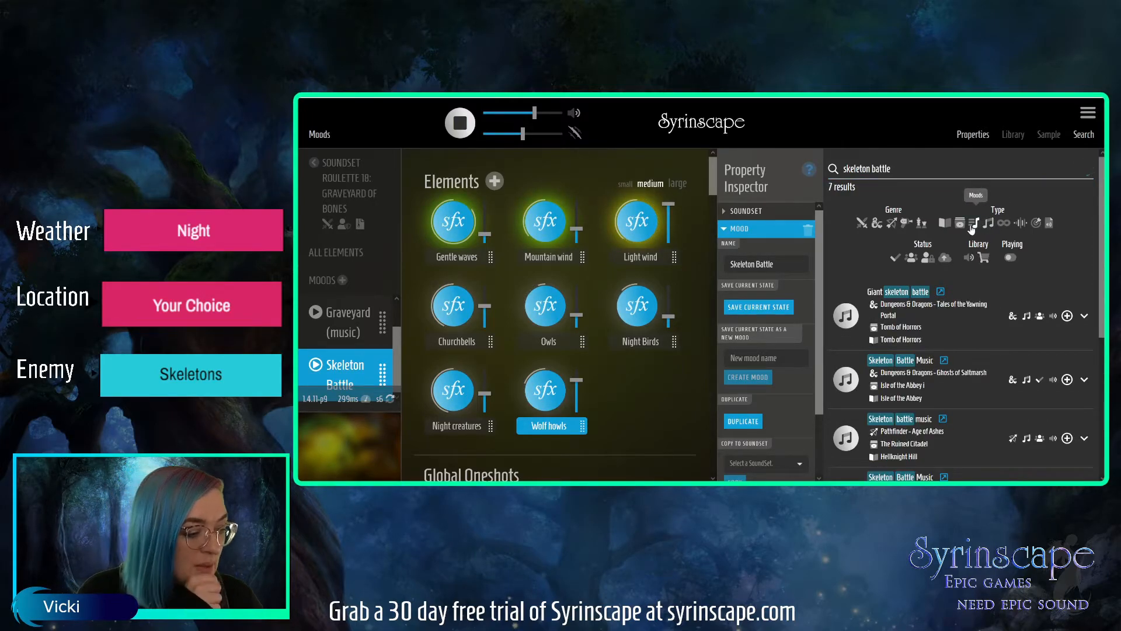
{"action": "left_click", "coordinate": [973, 225]}
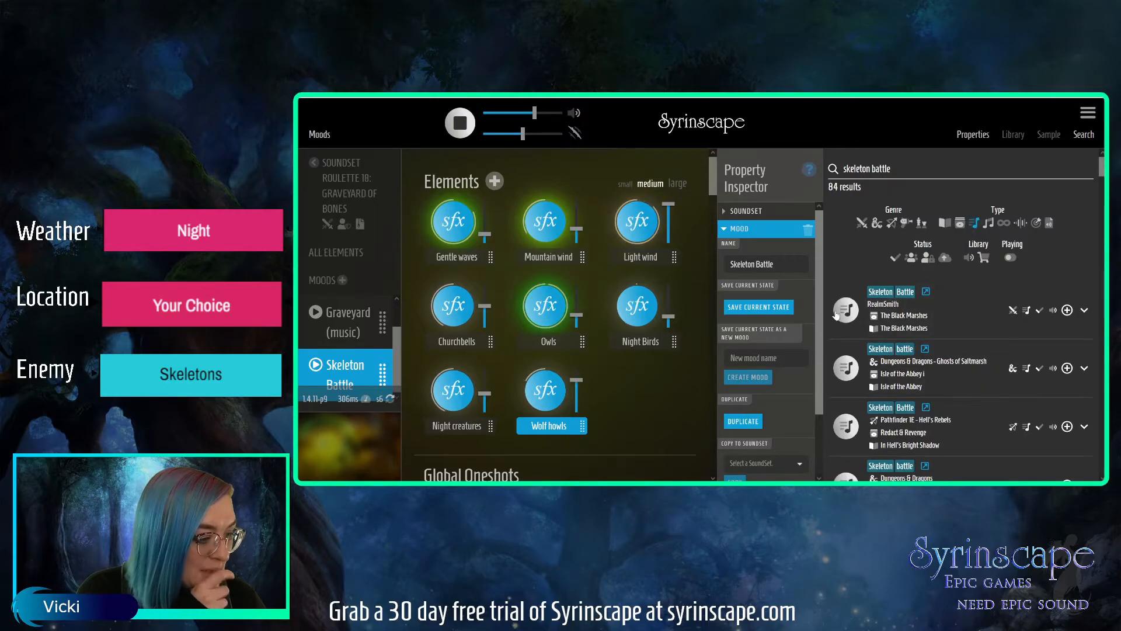
{"action": "left_click", "coordinate": [847, 369]}
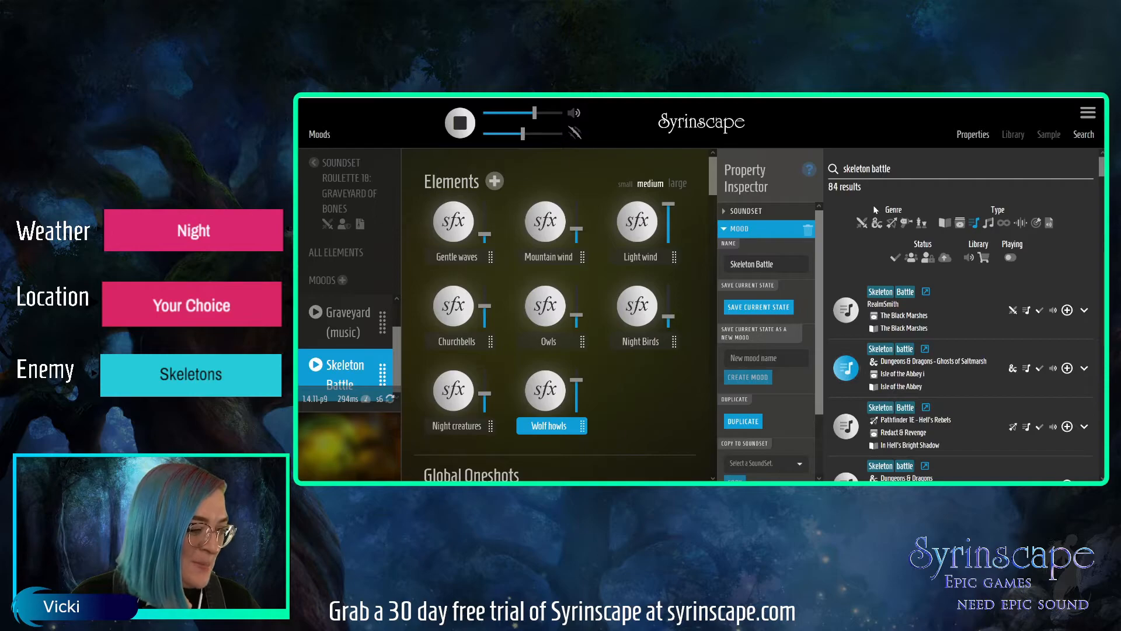
Save the currently playing state into the Skeleton Battle mood and review the elements brought into the soundset.
{"action": "left_click", "coordinate": [759, 306]}
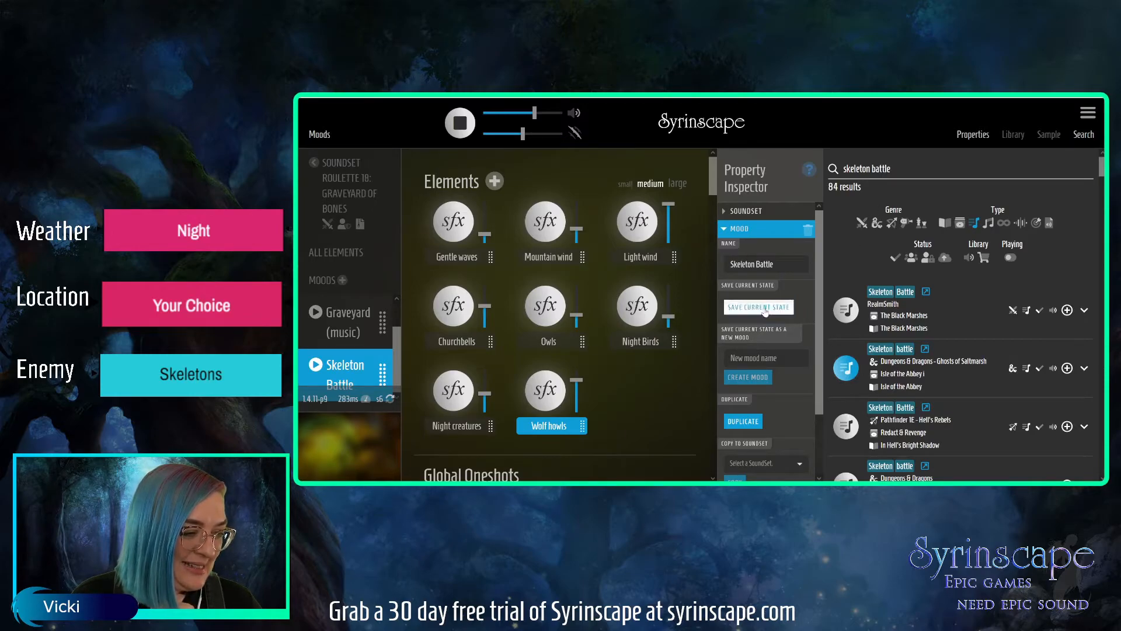
{"action": "left_click", "coordinate": [747, 235]}
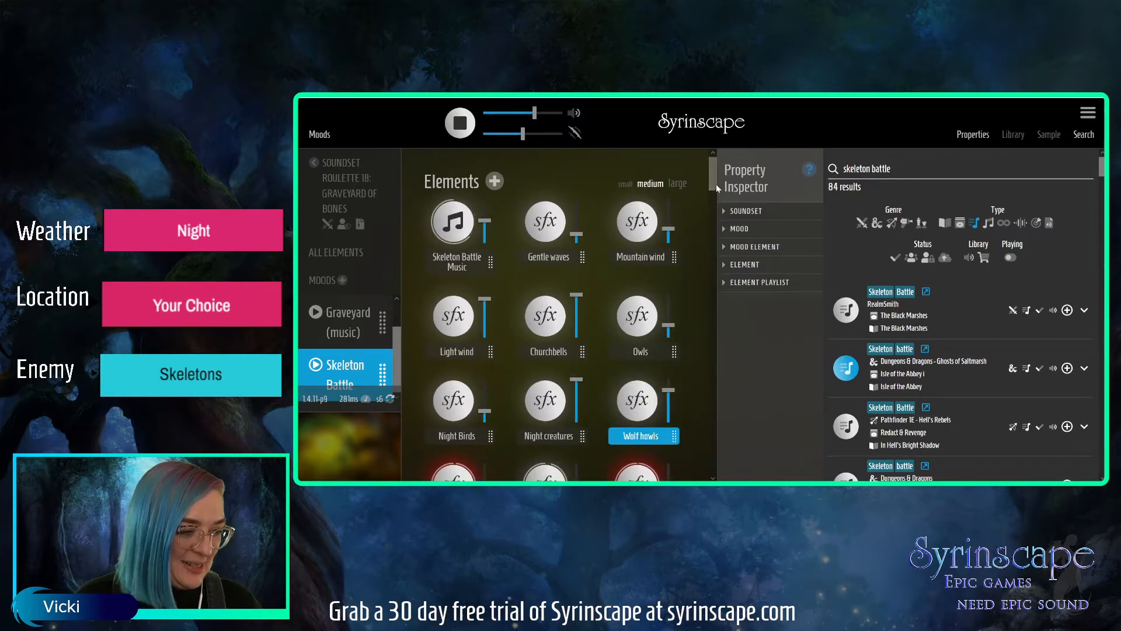
{"action": "left_click", "coordinate": [363, 367]}
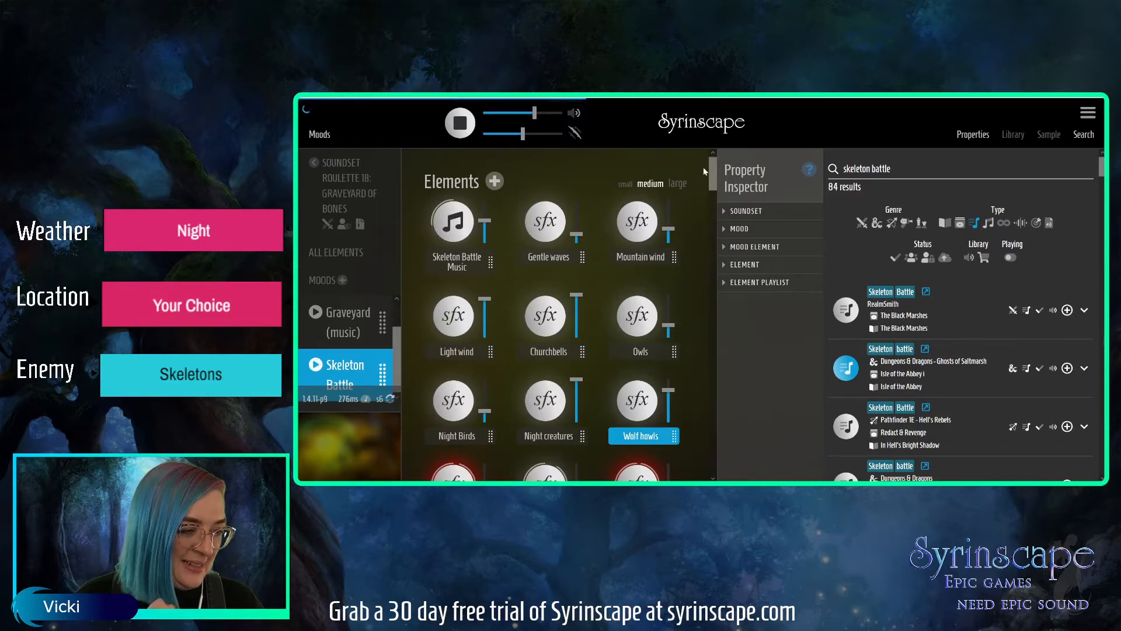
{"action": "left_click_drag", "start_coordinate": [715, 171], "coordinate": [710, 202]}
{"action": "left_click", "coordinate": [344, 368]}
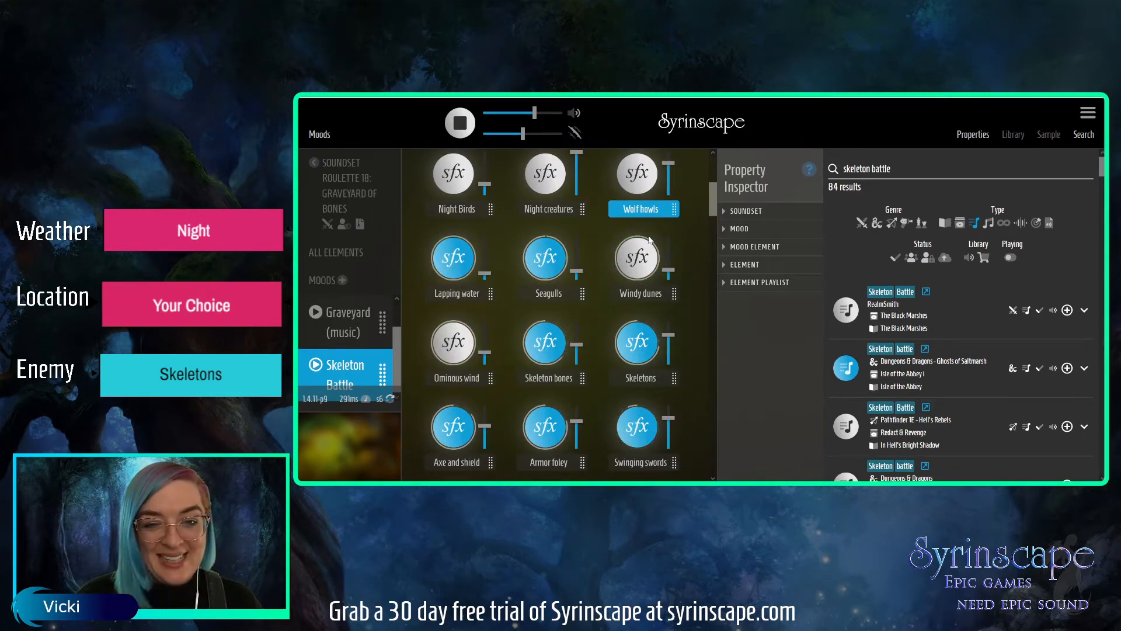
{"action": "mouse_move", "coordinate": [712, 189]}
{"action": "left_mouse_down"}
{"action": "mouse_move", "coordinate": [710, 162]}
{"action": "mouse_move", "coordinate": [708, 186]}
{"action": "left_mouse_up"}
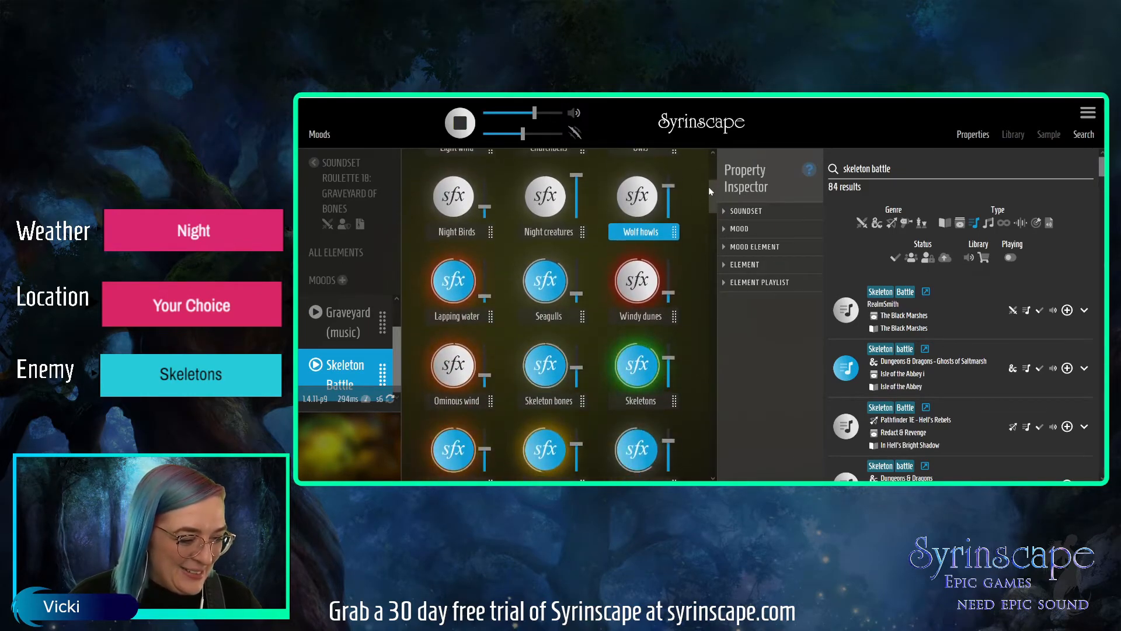
Stop the Lapping water element and delete it from the soundset.
{"action": "left_click", "coordinate": [455, 303]}
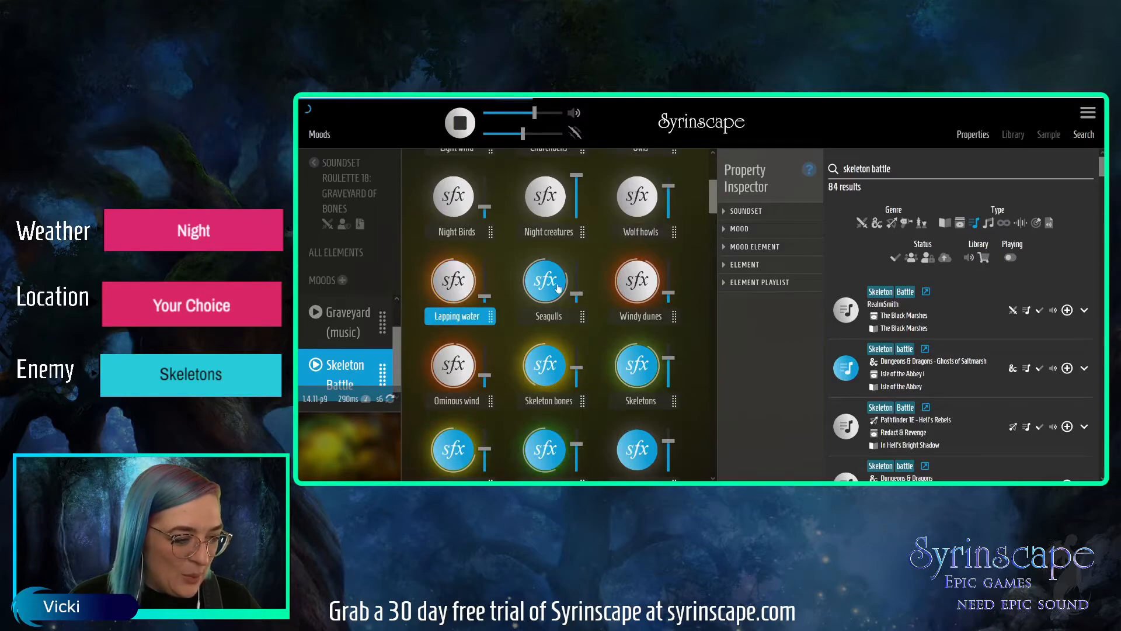
{"action": "left_click", "coordinate": [754, 266]}
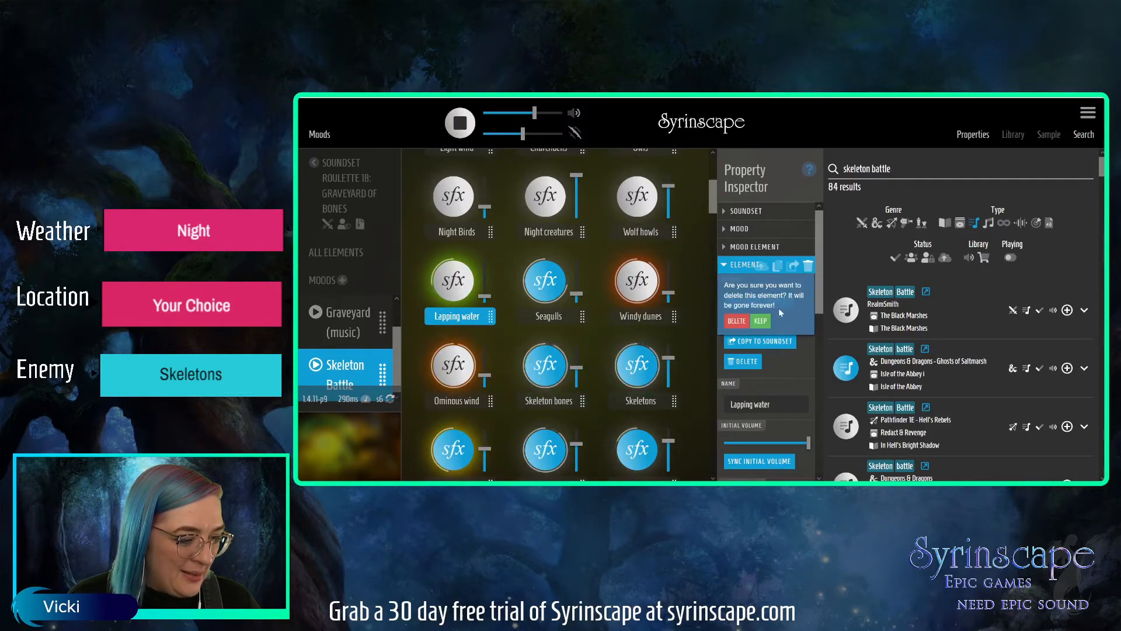
{"action": "left_click", "coordinate": [665, 327]}
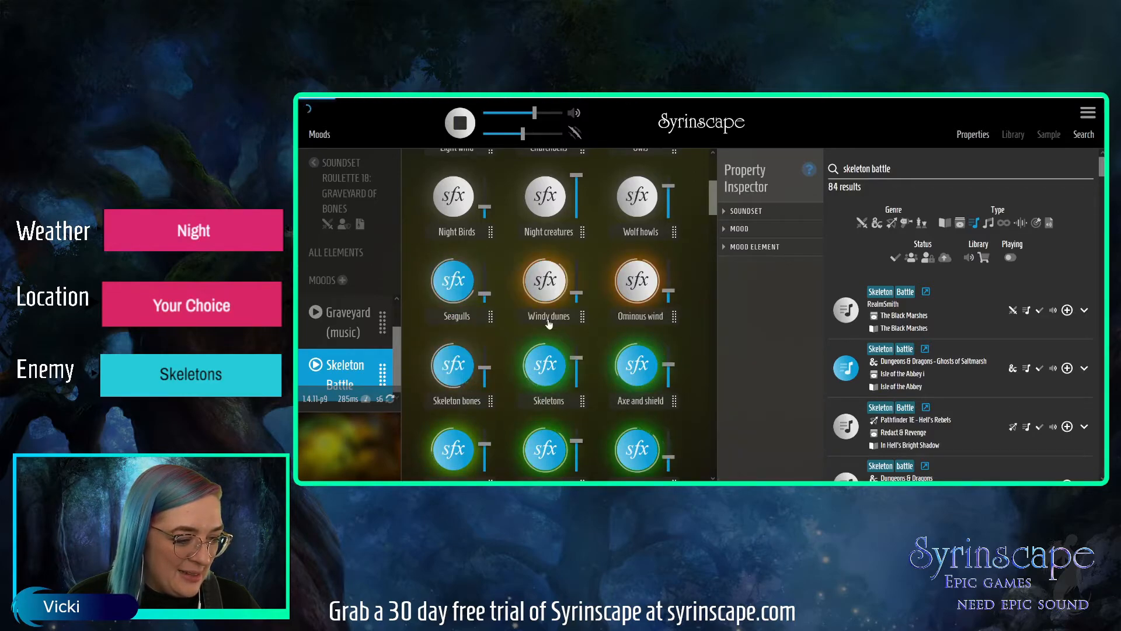
Delete the Seagulls element from the soundset.
{"action": "left_click", "coordinate": [459, 318]}
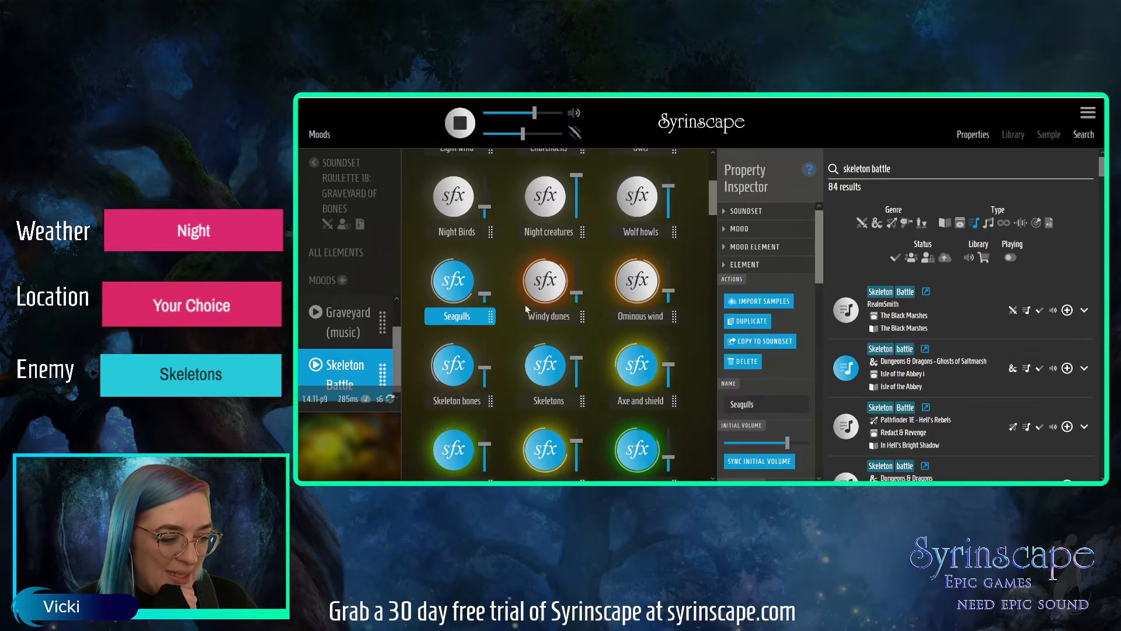
{"action": "left_click", "coordinate": [749, 268]}
{"action": "left_click", "coordinate": [808, 267]}
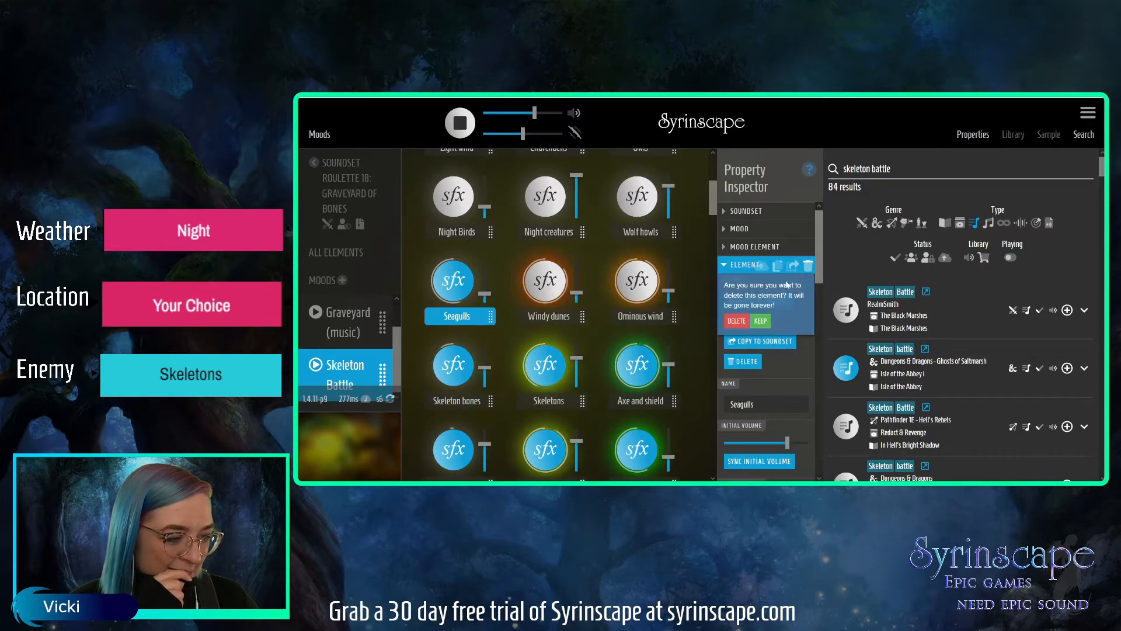
{"action": "left_click", "coordinate": [735, 321]}
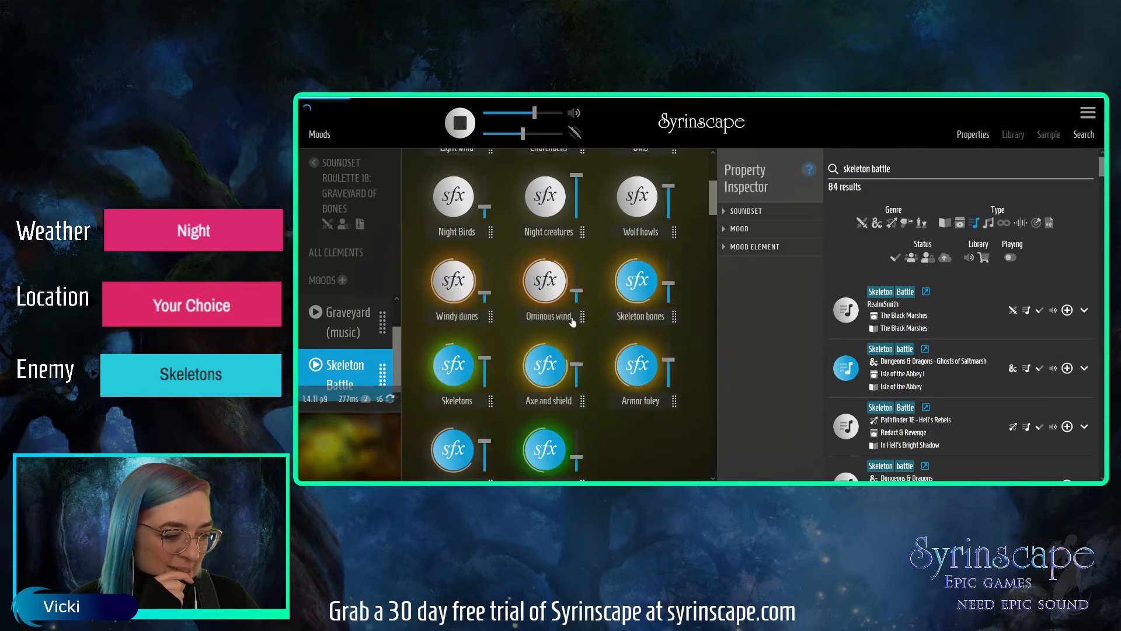
Delete the Ominous wind and Windy dunes elements from the soundset.
{"action": "left_click", "coordinate": [559, 318]}
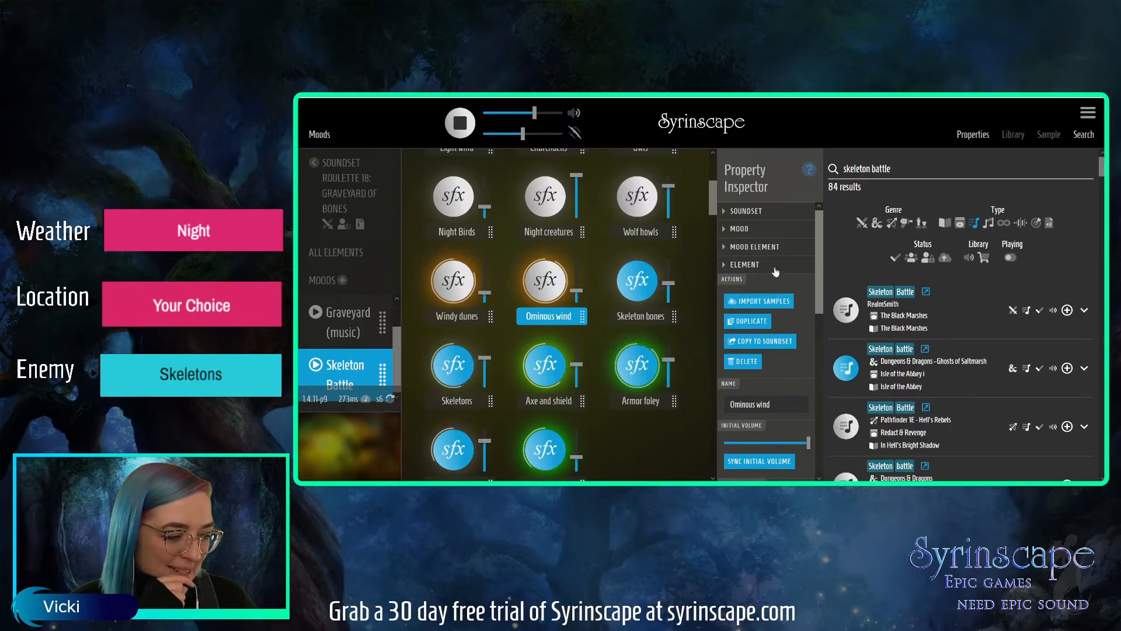
{"action": "left_click", "coordinate": [742, 361]}
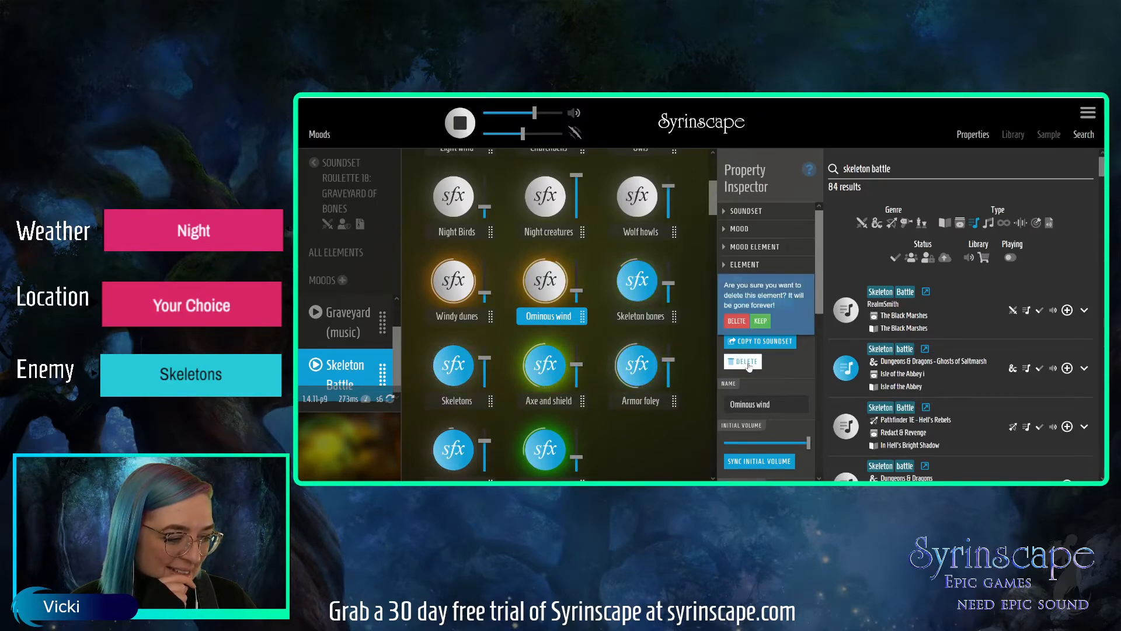
{"action": "left_click", "coordinate": [736, 320]}
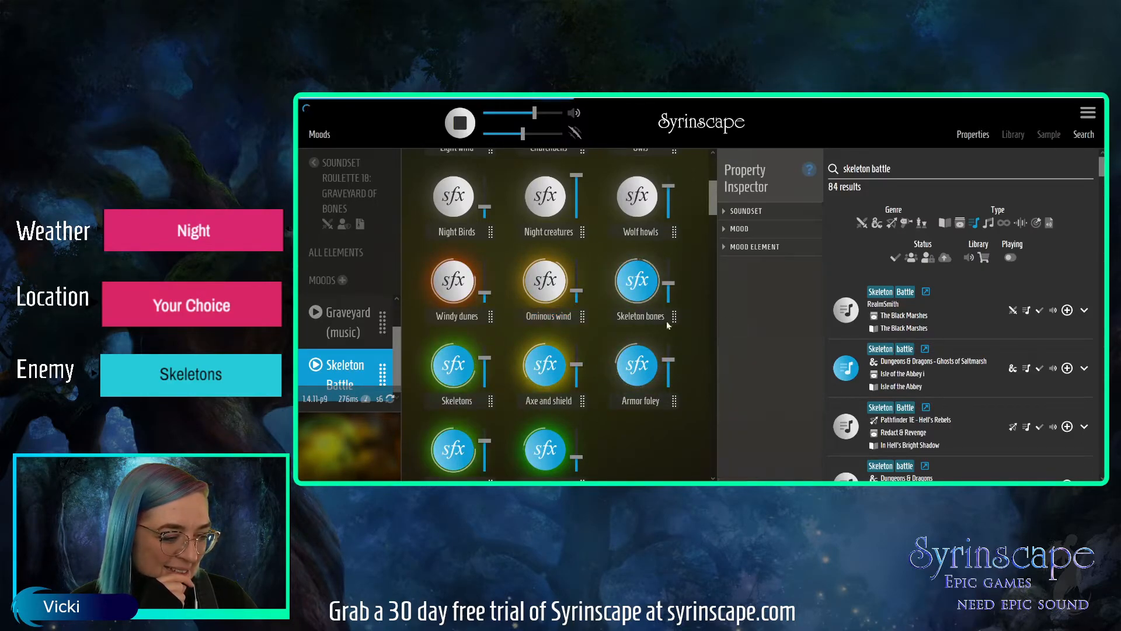
{"action": "left_click", "coordinate": [471, 319]}
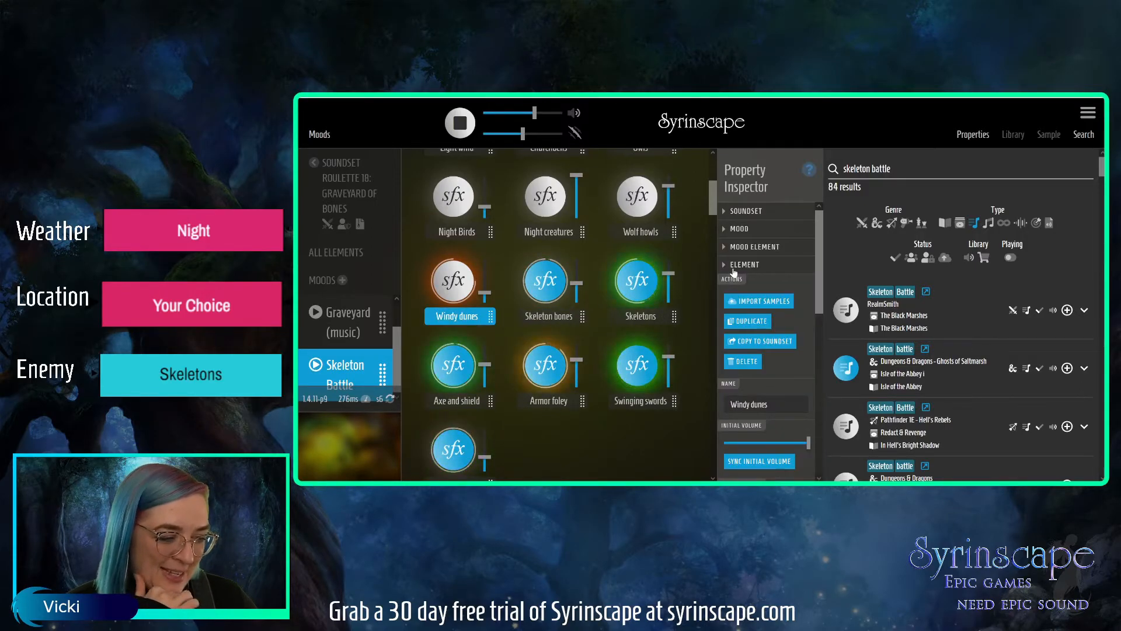
{"action": "left_click", "coordinate": [742, 363]}
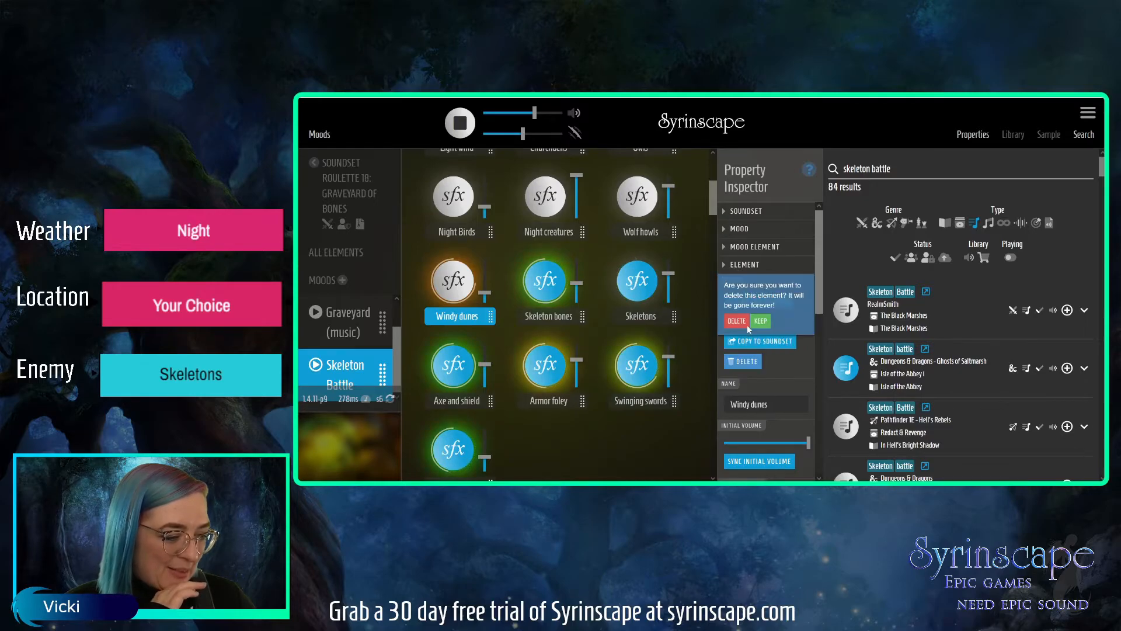
{"action": "left_click", "coordinate": [739, 318]}
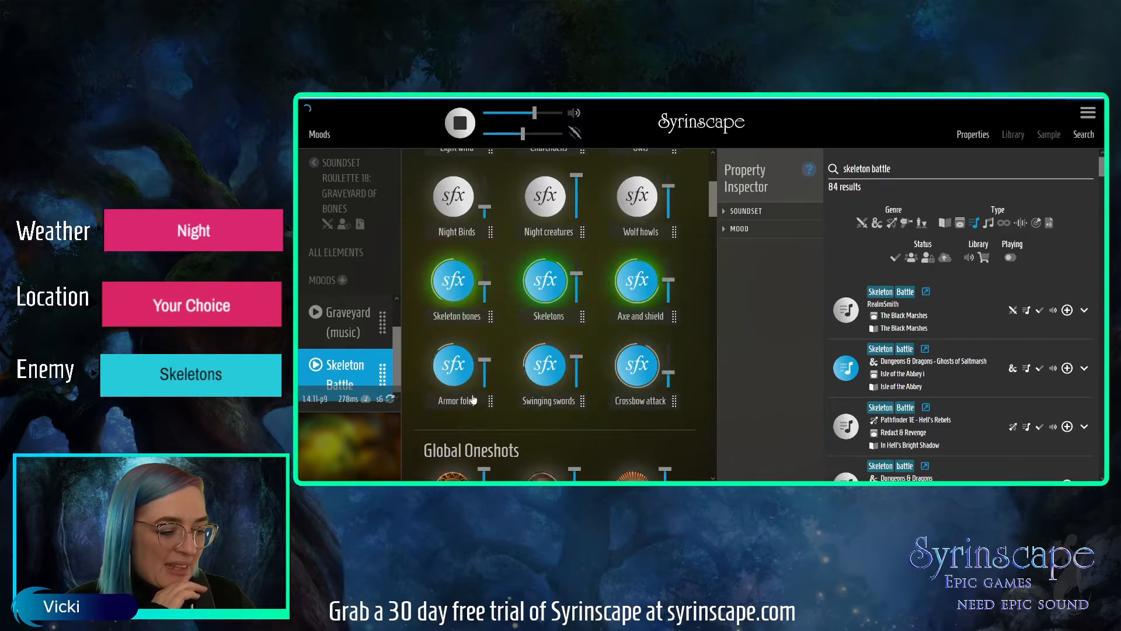
Lower the volumes of Armor foley, Swinging swords, Crossbow attack and Axe and shield, and save the current state into the Skeleton Battle mood.
{"action": "left_click_drag", "start_coordinate": [485, 360], "coordinate": [484, 380]}
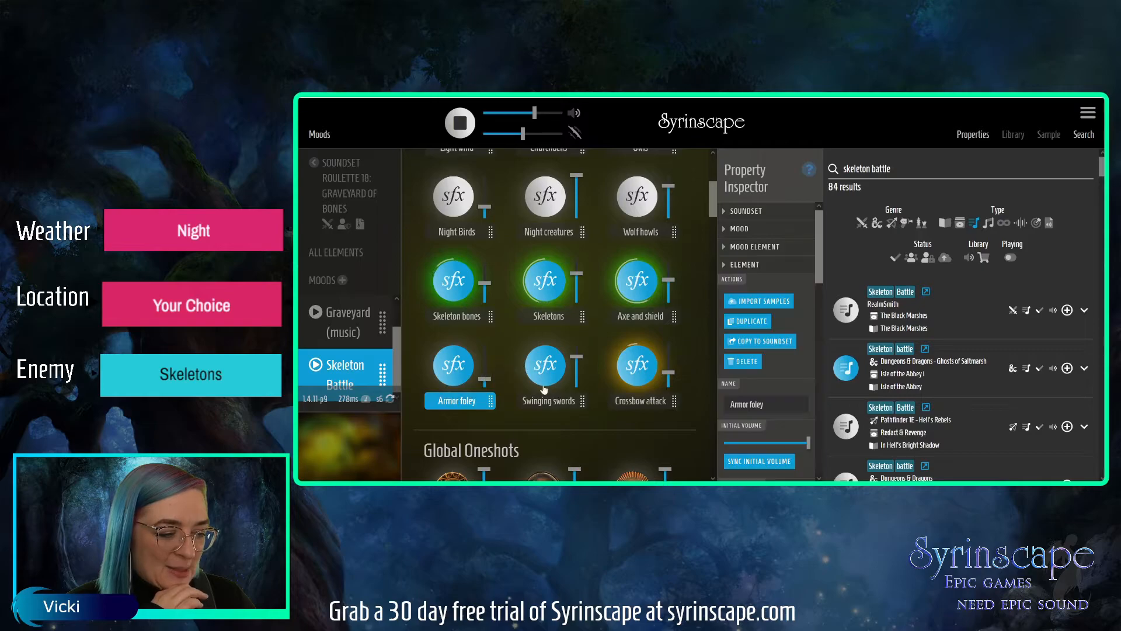
{"action": "left_click_drag", "start_coordinate": [578, 356], "coordinate": [576, 381]}
{"action": "left_click_drag", "start_coordinate": [669, 371], "coordinate": [669, 381]}
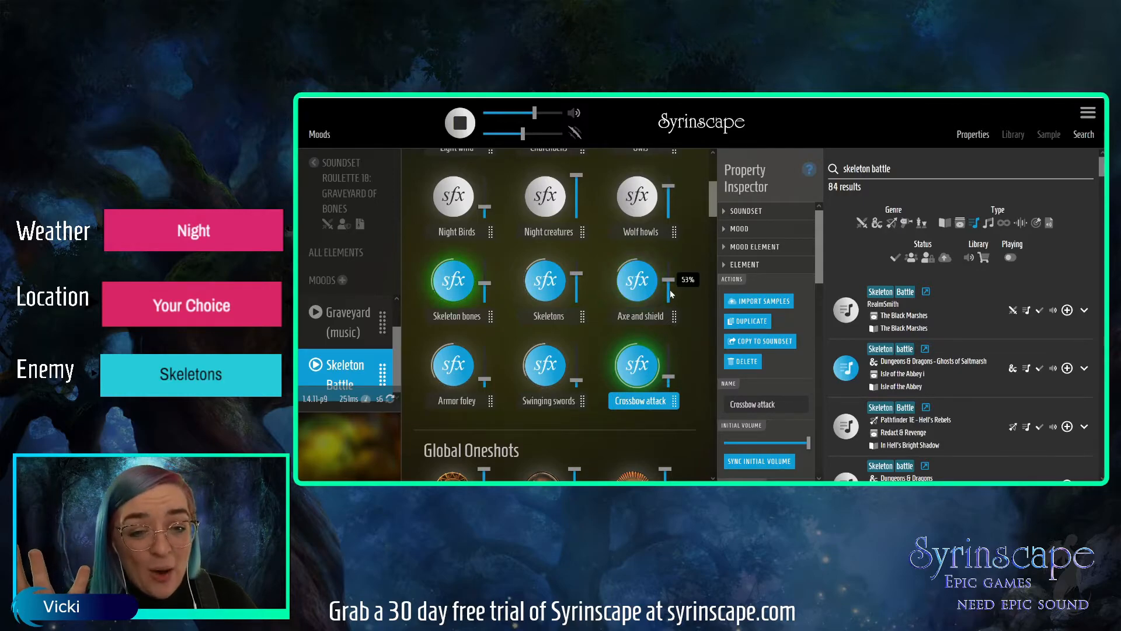
{"action": "left_click_drag", "start_coordinate": [667, 283], "coordinate": [665, 292]}
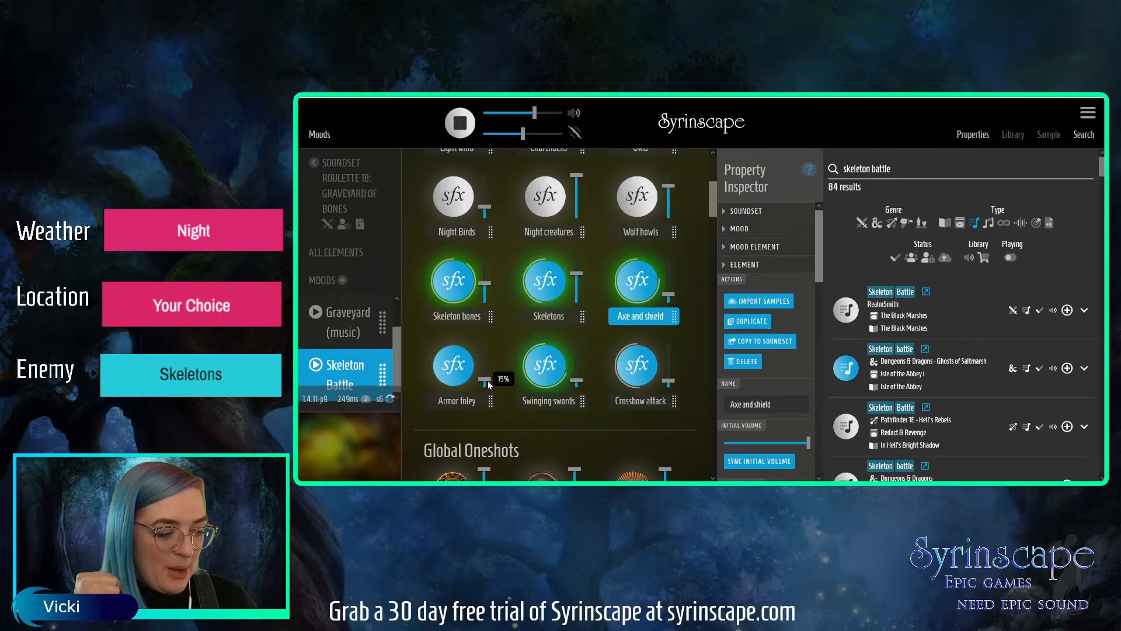
{"action": "left_click_drag", "start_coordinate": [489, 380], "coordinate": [493, 384]}
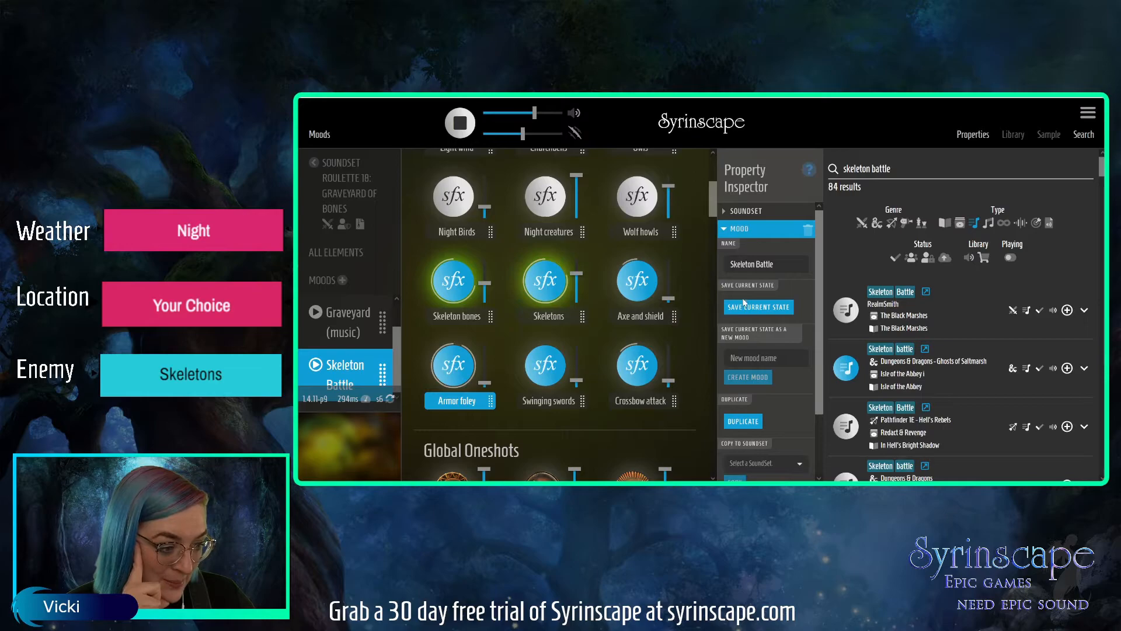
{"action": "left_click", "coordinate": [740, 234]}
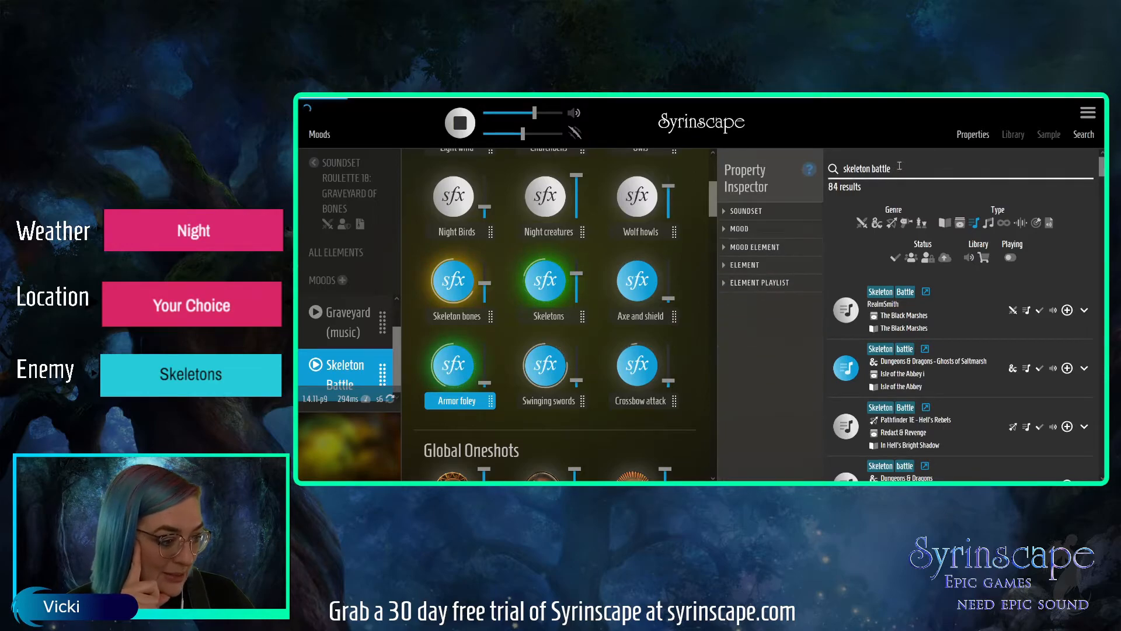
Search for "skeletons" among SFX elements and play Skeletons from Wachterhaus and Skeletons fighter from Catacombs.
{"action": "left_click_drag", "start_coordinate": [958, 167], "coordinate": [809, 156]}
{"action": "type", "text": "skeletons"}
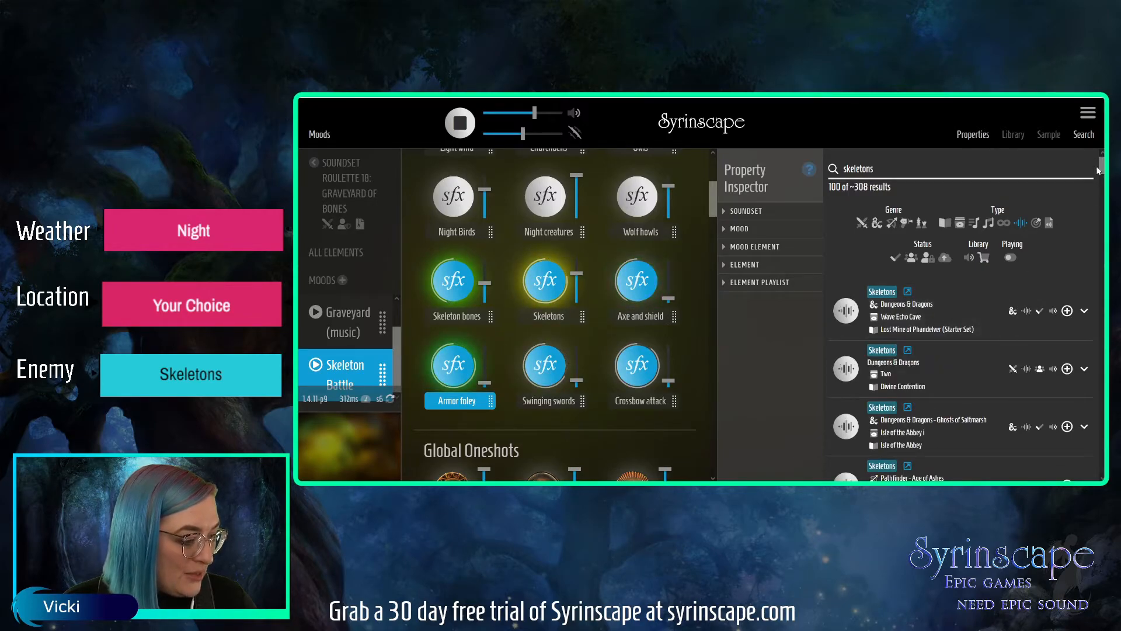
{"action": "scroll", "coordinate": [1102, 180], "scroll_direction": "down", "scroll_amount": 3}
{"action": "left_click_drag", "start_coordinate": [1102, 179], "coordinate": [1103, 188]}
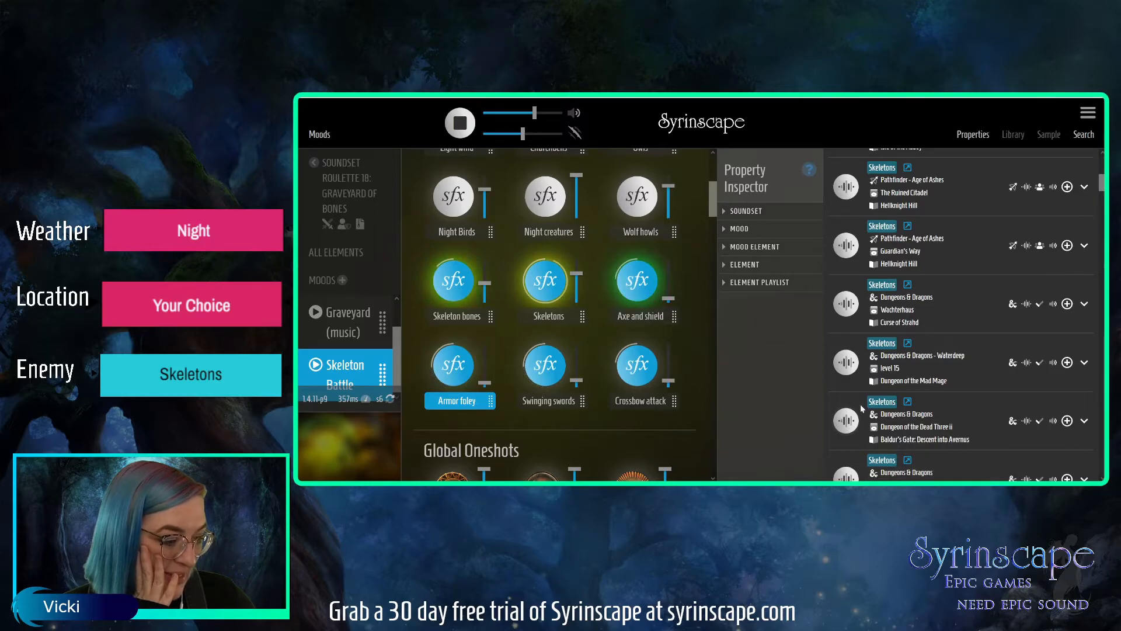
{"action": "left_click", "coordinate": [850, 306]}
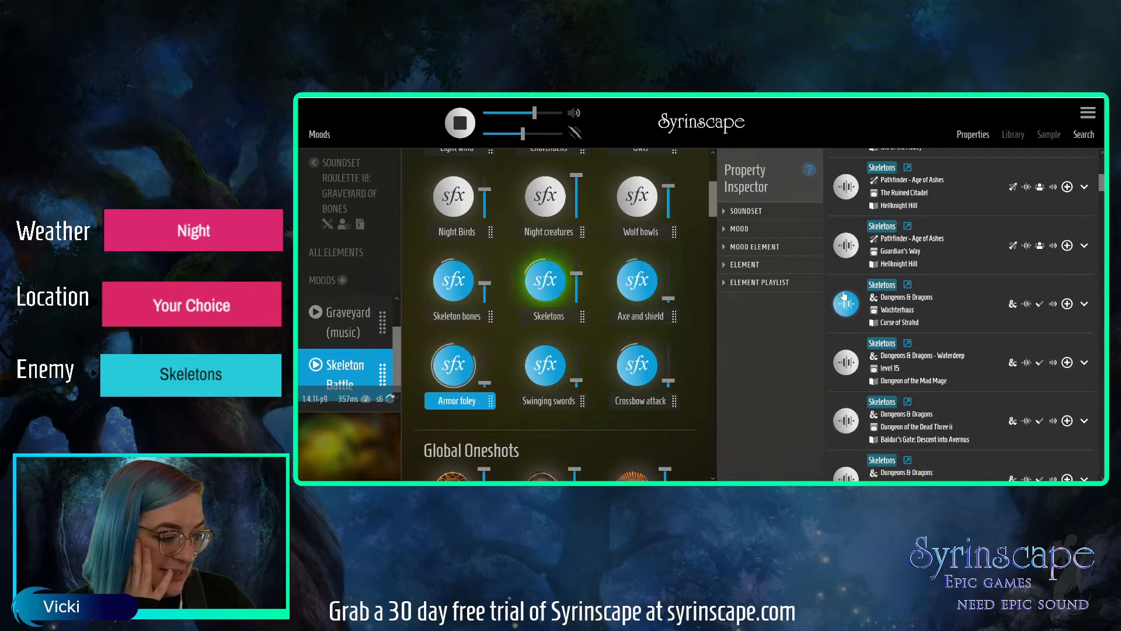
{"action": "scroll", "coordinate": [1102, 198], "scroll_direction": "down", "scroll_amount": 3}
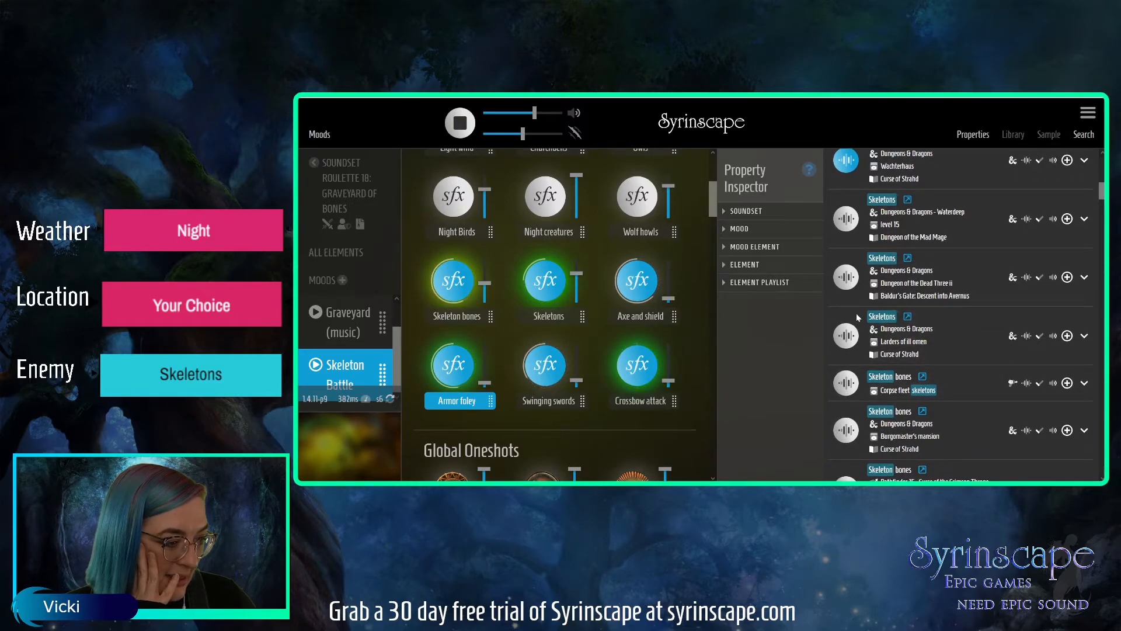
{"action": "left_click_drag", "start_coordinate": [1102, 192], "coordinate": [1101, 203]}
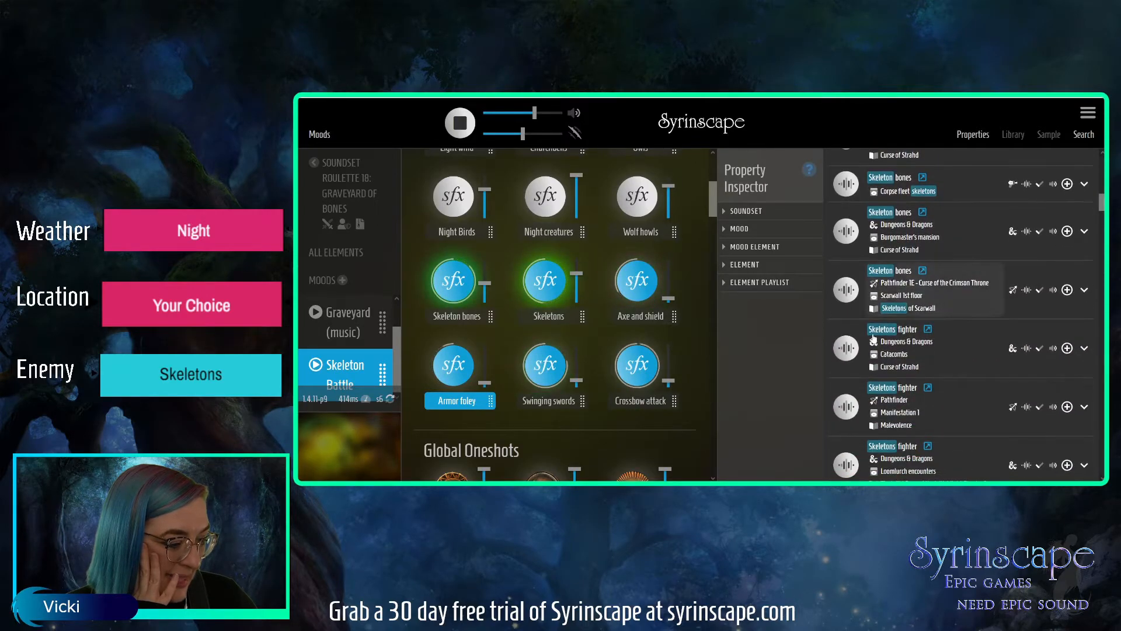
{"action": "left_click", "coordinate": [845, 348]}
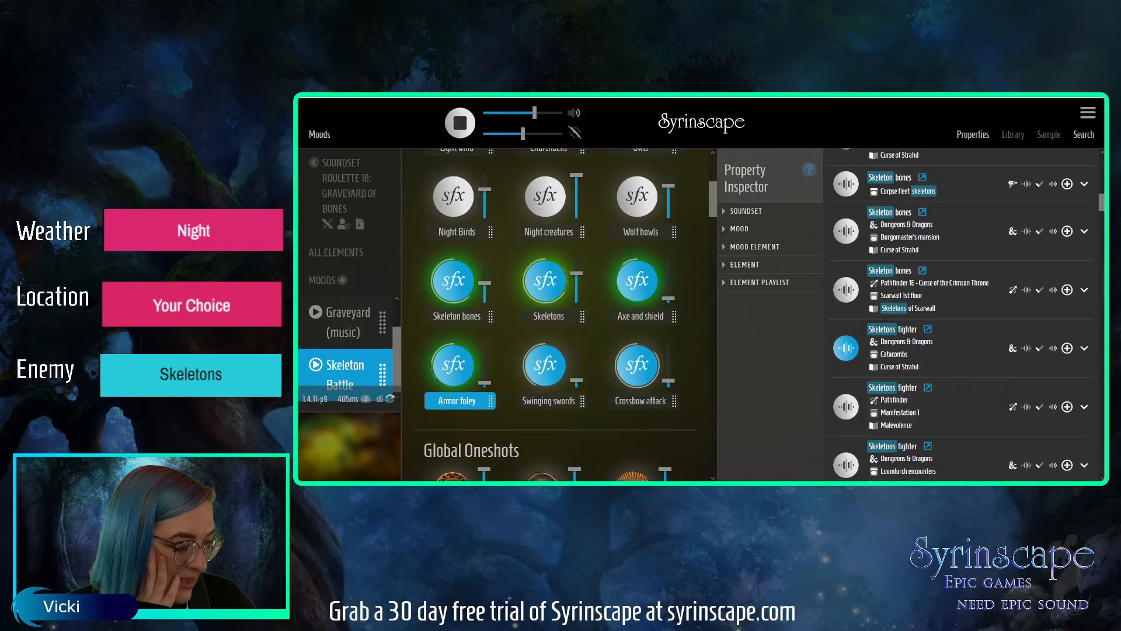
Play Skeleton movement from Scarwall 1st floor and Skeleton hiss from Path of devils part 1, and save the current state into Skeleton Battle.
{"action": "left_click_drag", "start_coordinate": [1101, 205], "coordinate": [1088, 285]}
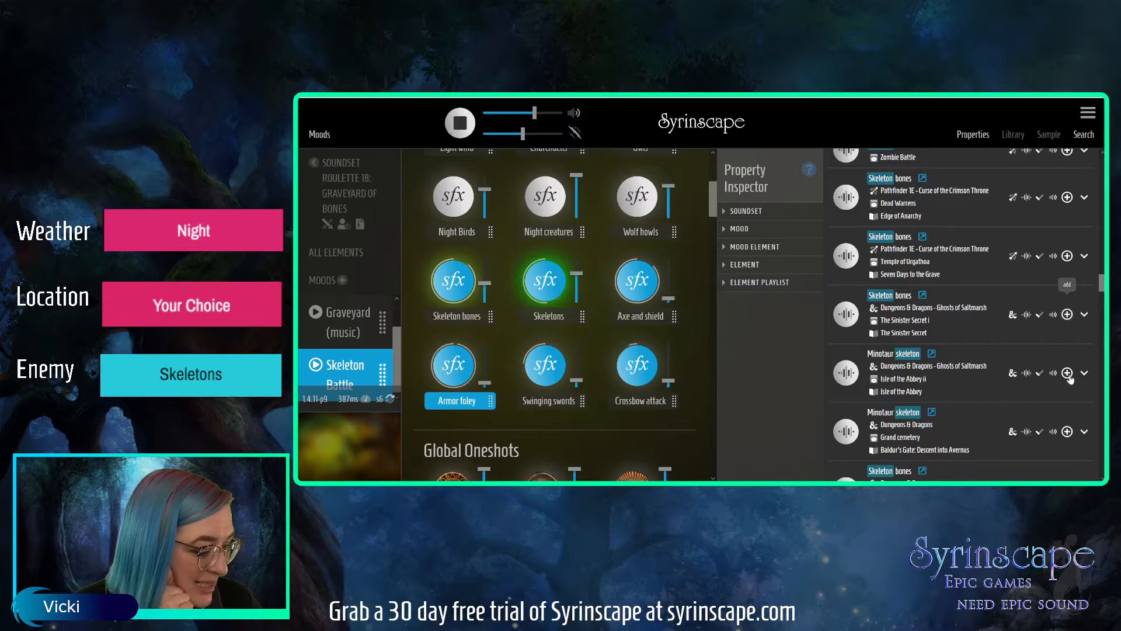
{"action": "left_click_drag", "start_coordinate": [1101, 282], "coordinate": [1102, 298]}
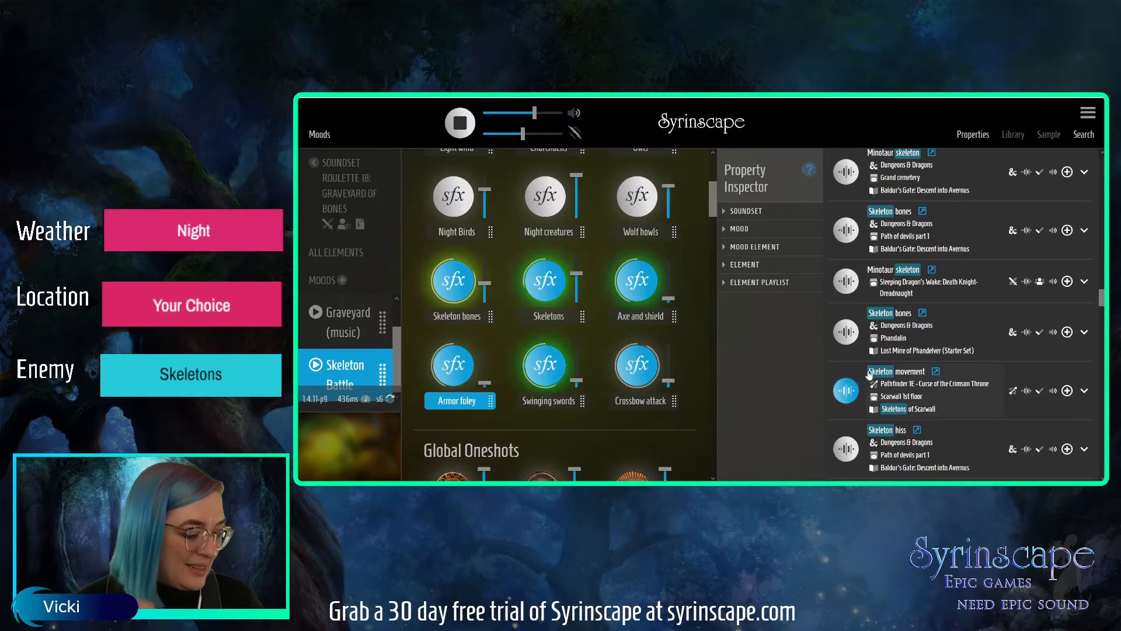
{"action": "left_click", "coordinate": [846, 447]}
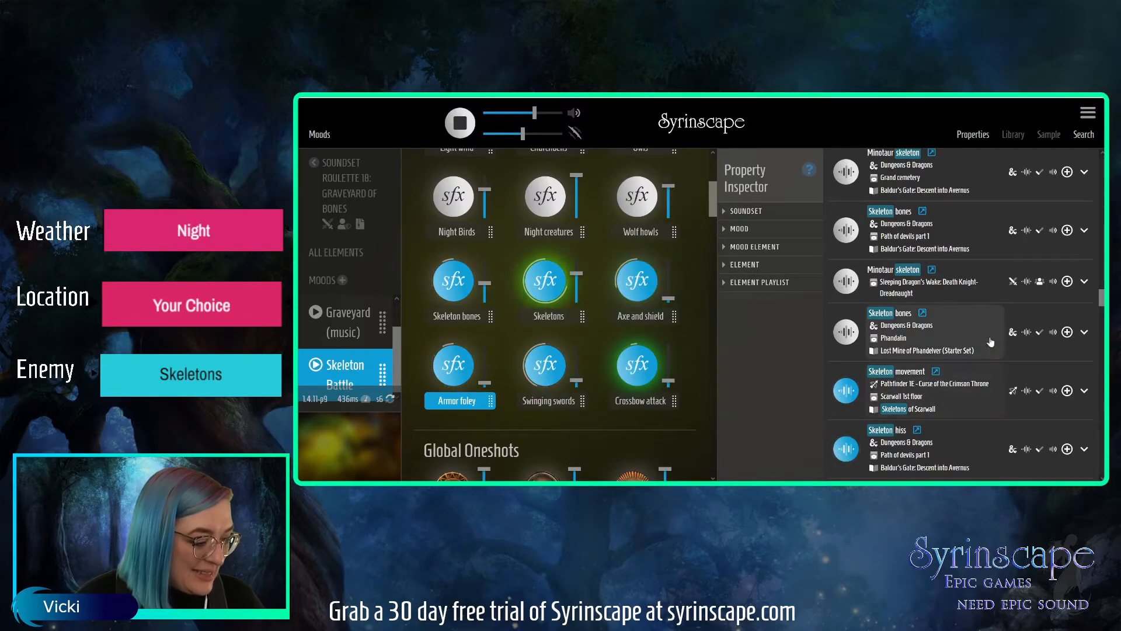
{"action": "left_click_drag", "start_coordinate": [1102, 298], "coordinate": [990, 339]}
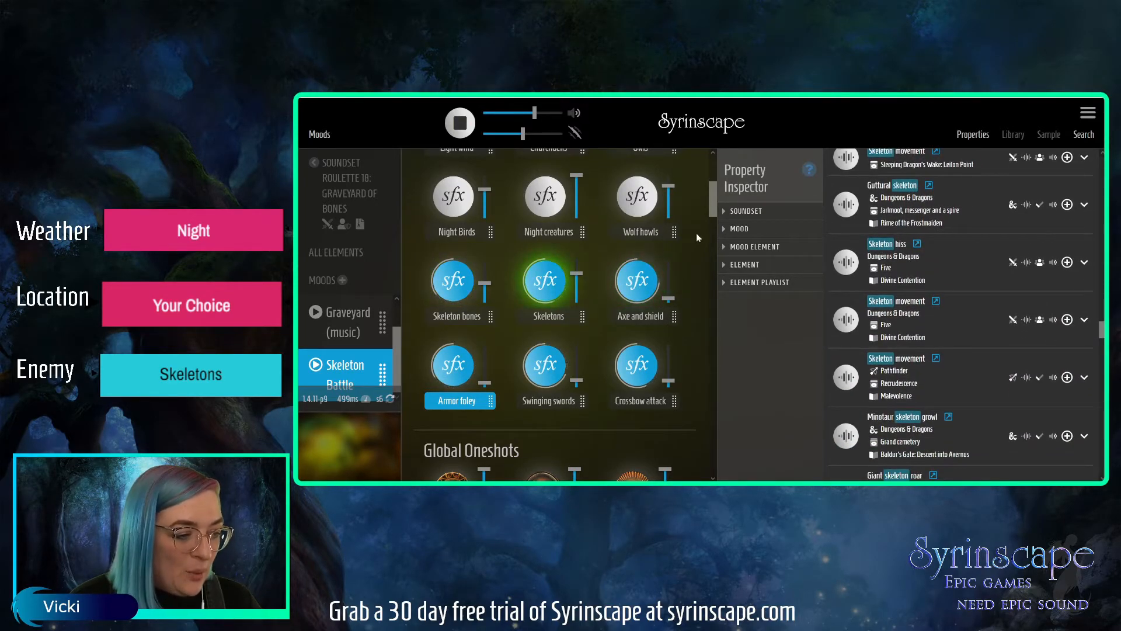
{"action": "left_click", "coordinate": [739, 229]}
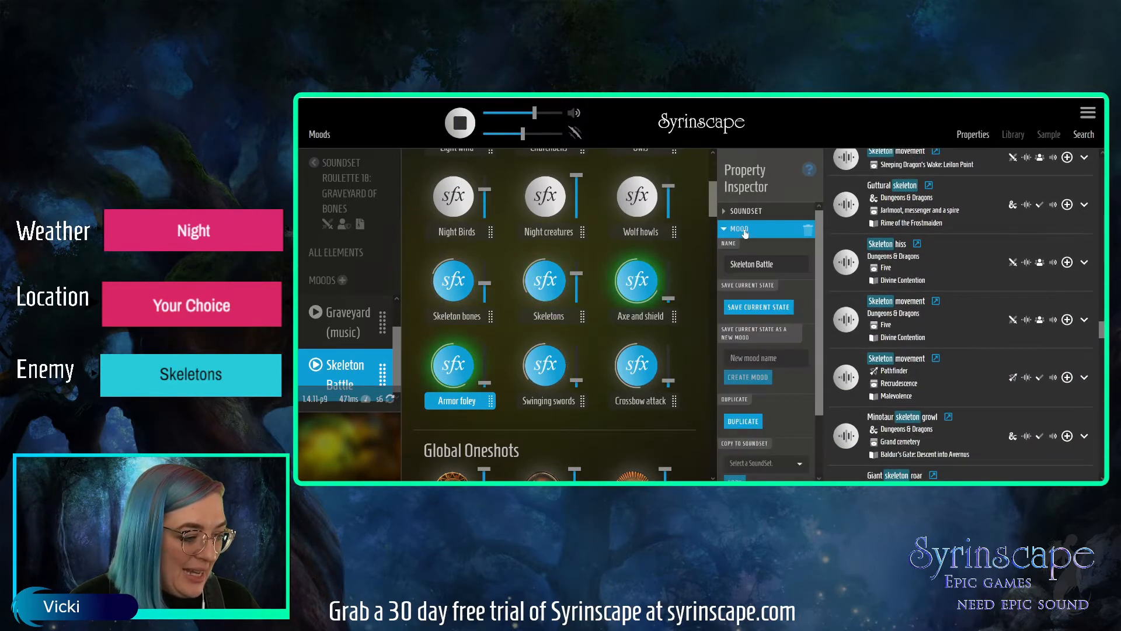
{"action": "left_click", "coordinate": [753, 308]}
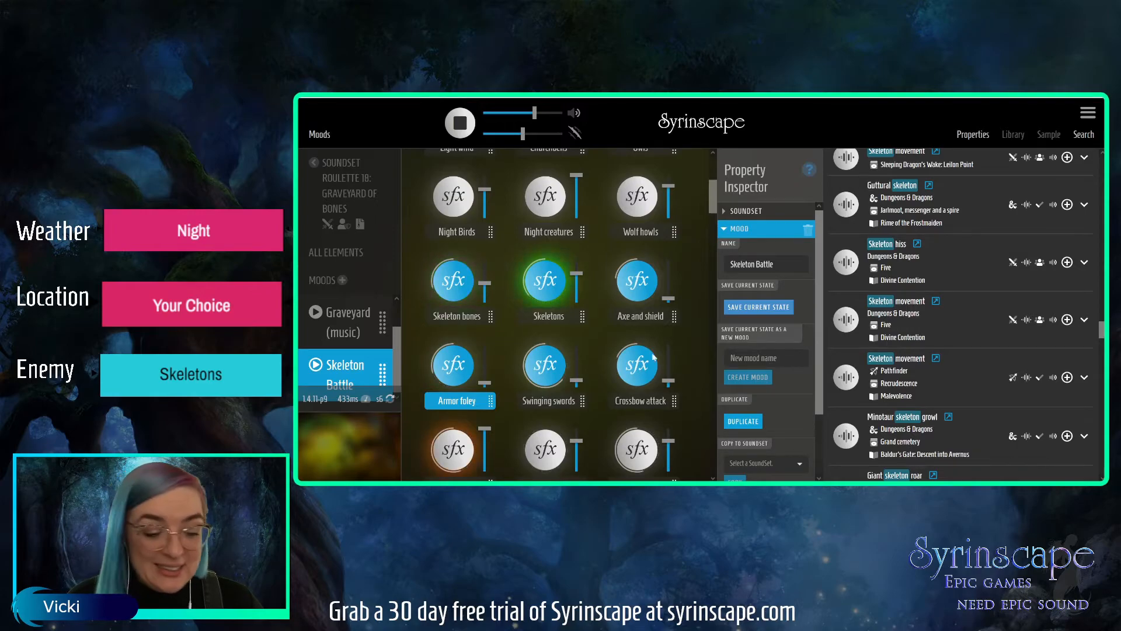
Start the four added skeleton elements at reduced volume, with Skeleton movement and Skeletons fighter at about 51%, and save the Skeleton Battle mood's state.
{"action": "left_click_drag", "start_coordinate": [713, 209], "coordinate": [712, 229]}
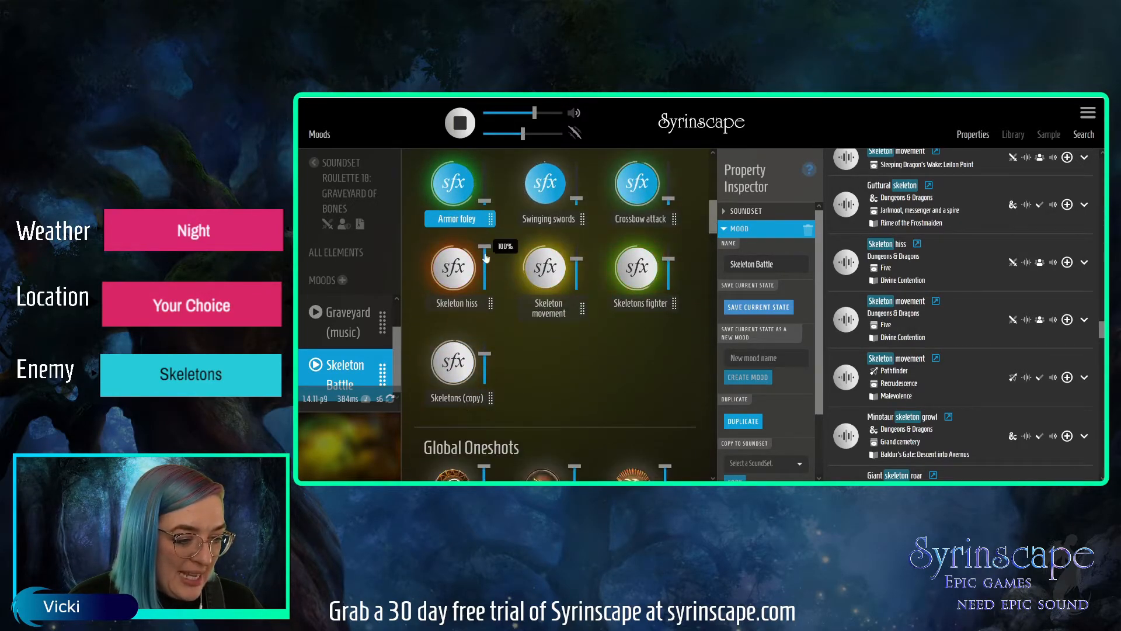
{"action": "mouse_move", "coordinate": [484, 247]}
{"action": "left_mouse_down"}
{"action": "mouse_move", "coordinate": [483, 271]}
{"action": "mouse_move", "coordinate": [484, 253]}
{"action": "left_mouse_up"}
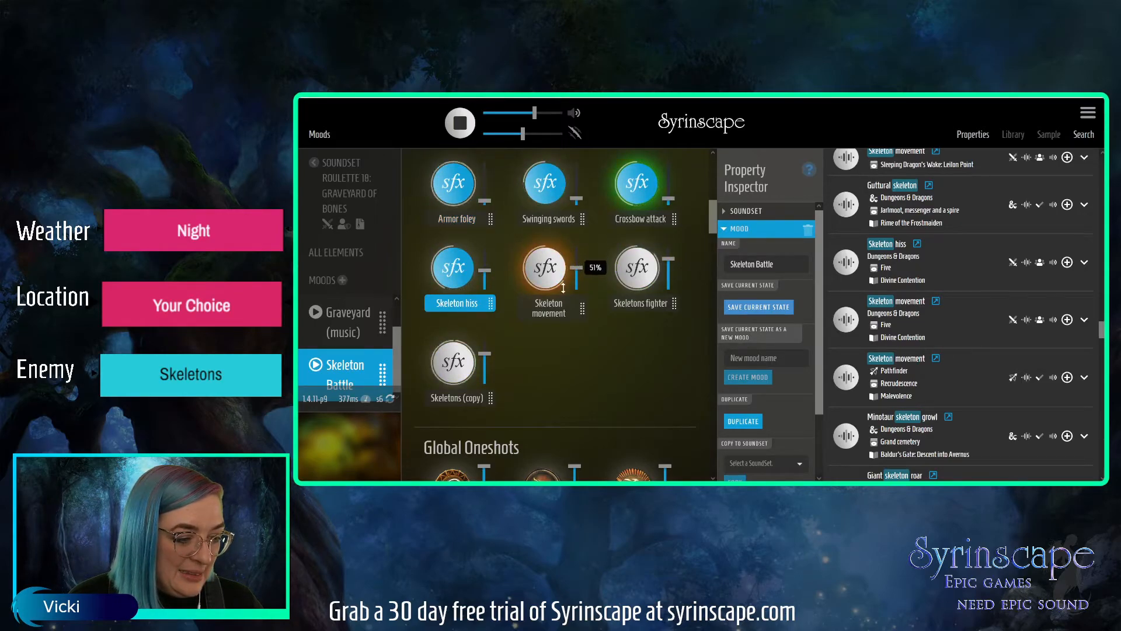
{"action": "left_click", "coordinate": [579, 259]}
{"action": "left_click_drag", "start_coordinate": [482, 353], "coordinate": [483, 372]}
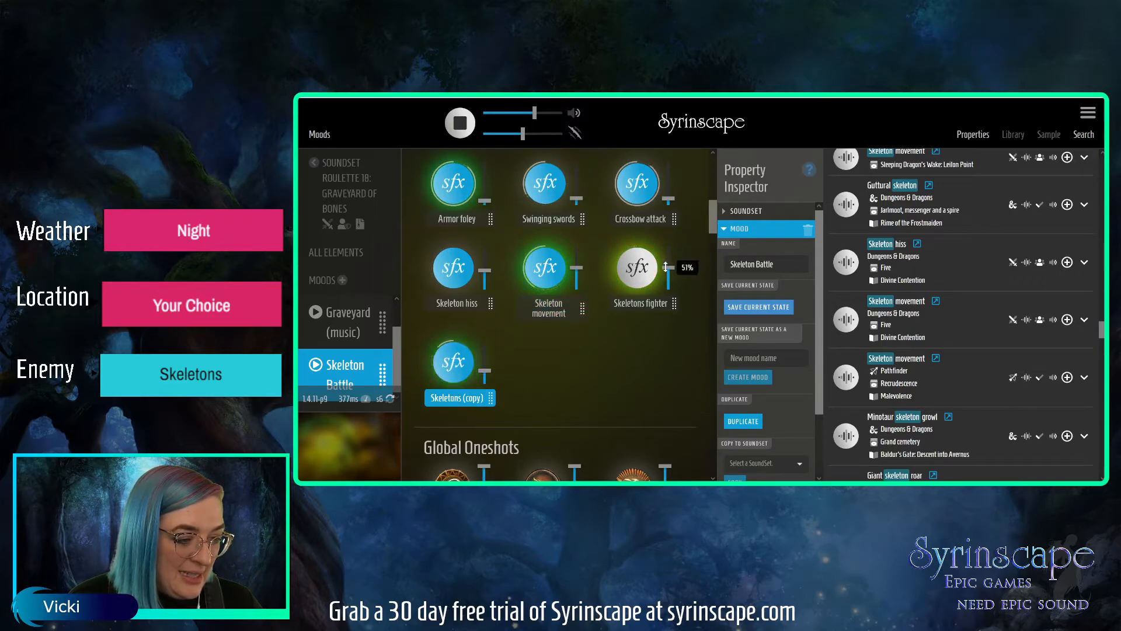
{"action": "left_click", "coordinate": [666, 258]}
{"action": "left_click", "coordinate": [484, 266]}
{"action": "left_click", "coordinate": [749, 310]}
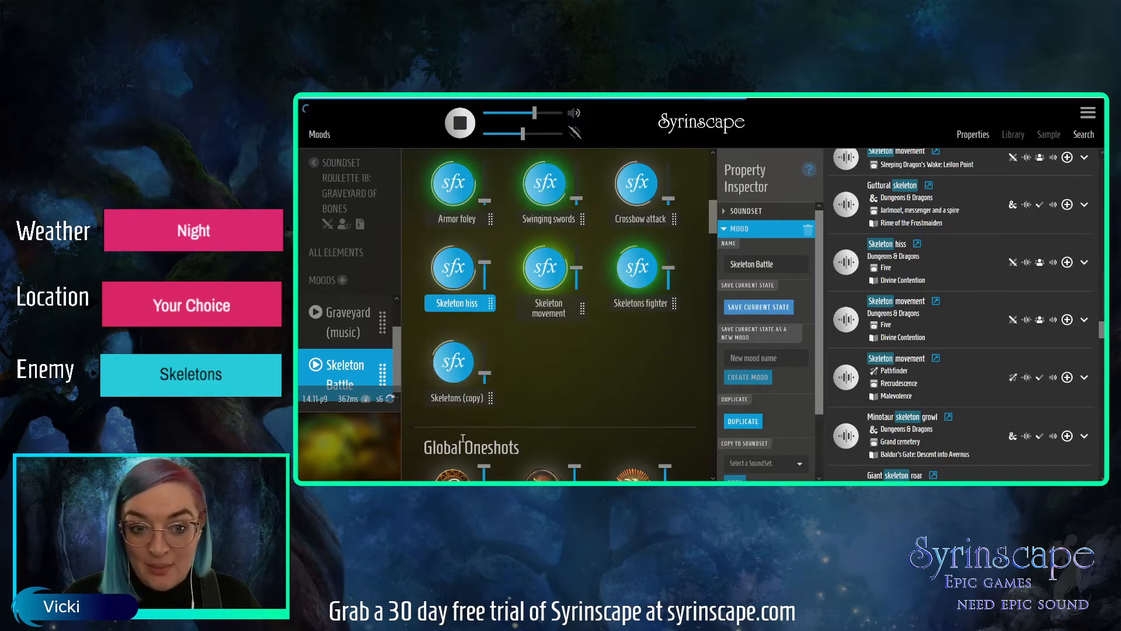
Play the Graveyard (music) and Graveyard moods in turn to review their elements, finishing on Graveyard (music).
{"action": "left_click_drag", "start_coordinate": [402, 357], "coordinate": [397, 365]}
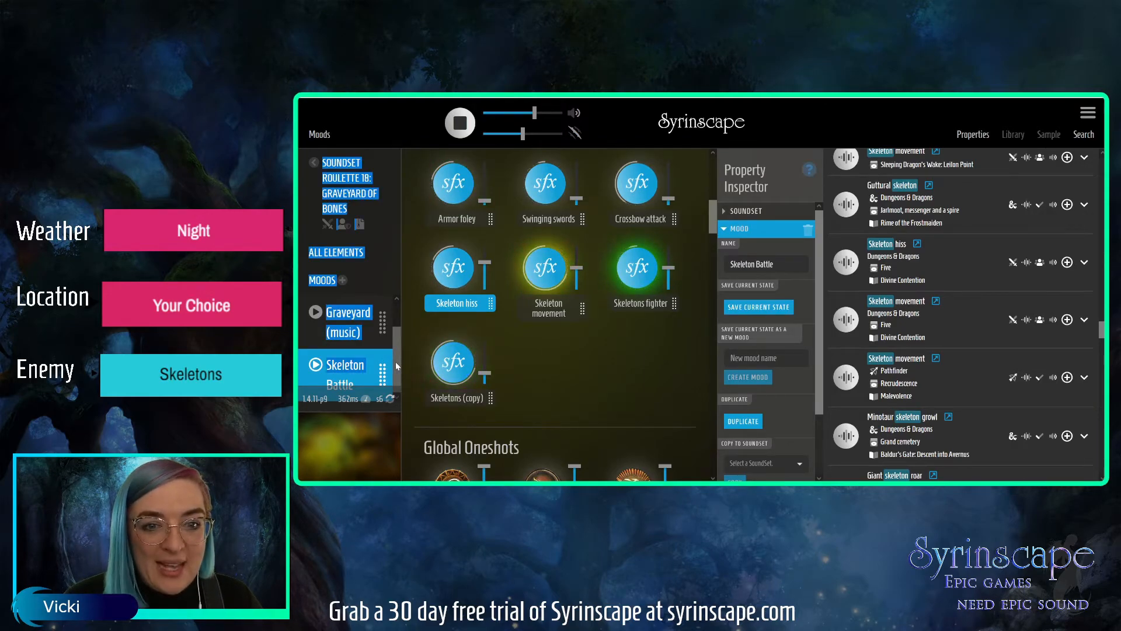
{"action": "left_click_drag", "start_coordinate": [396, 366], "coordinate": [399, 353]}
{"action": "left_click", "coordinate": [359, 349]}
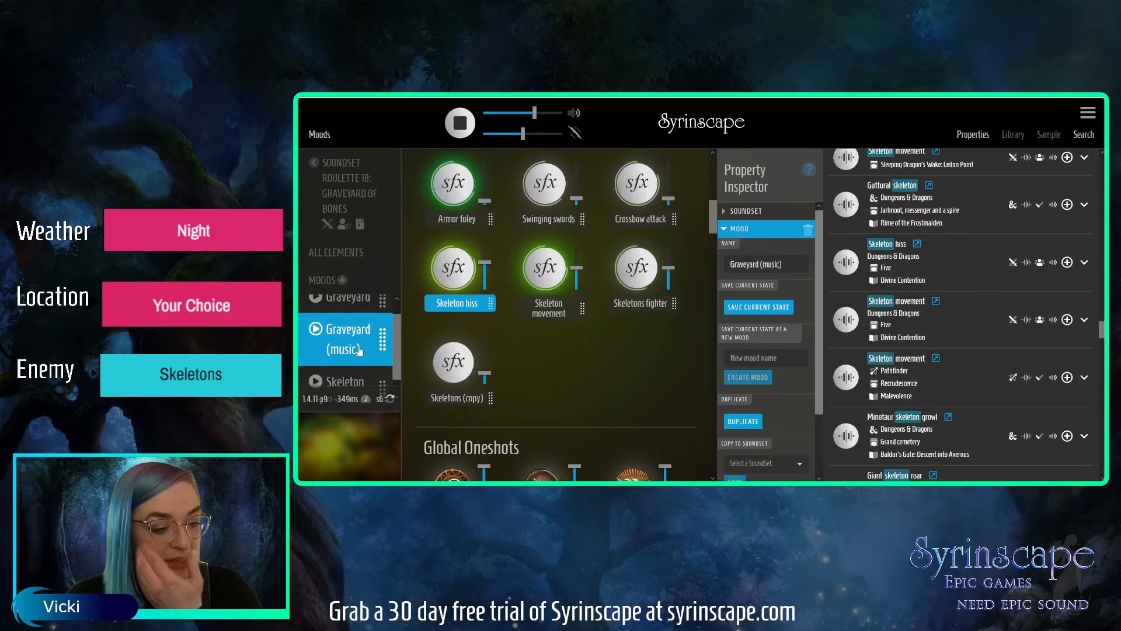
{"action": "left_click", "coordinate": [357, 299]}
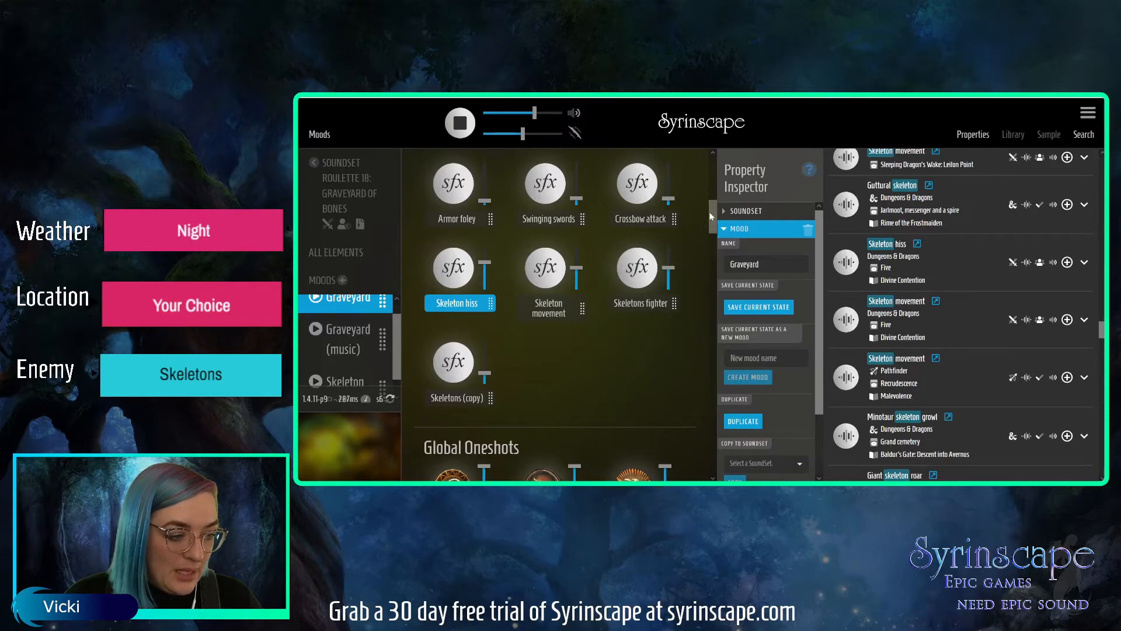
{"action": "left_click_drag", "start_coordinate": [711, 216], "coordinate": [708, 175]}
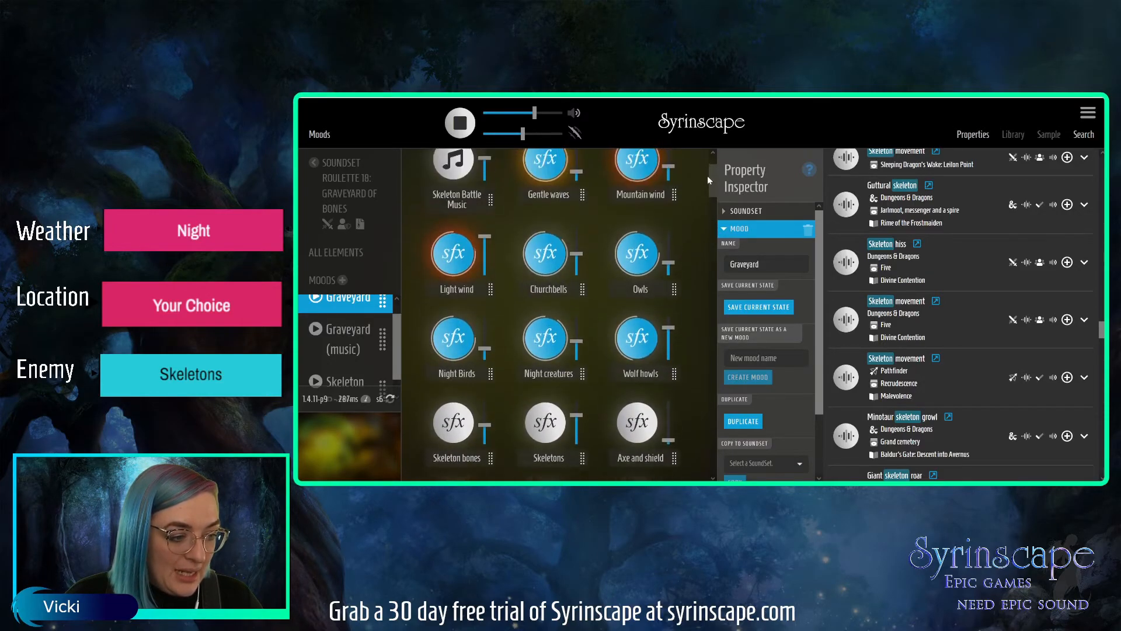
{"action": "left_click", "coordinate": [348, 328]}
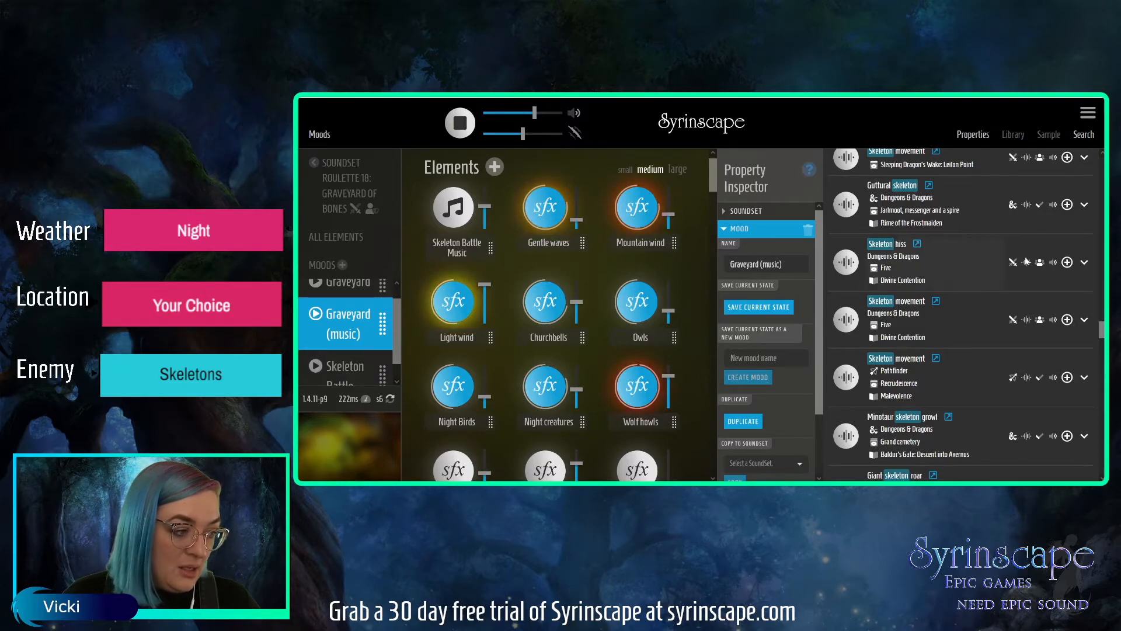
Search all content types for "necromancer" and add the Necromancer Spell-like abilities element from The Drowned Eye to the soundset.
{"action": "scroll", "coordinate": [1096, 268], "scroll_direction": "up", "scroll_amount": 10}
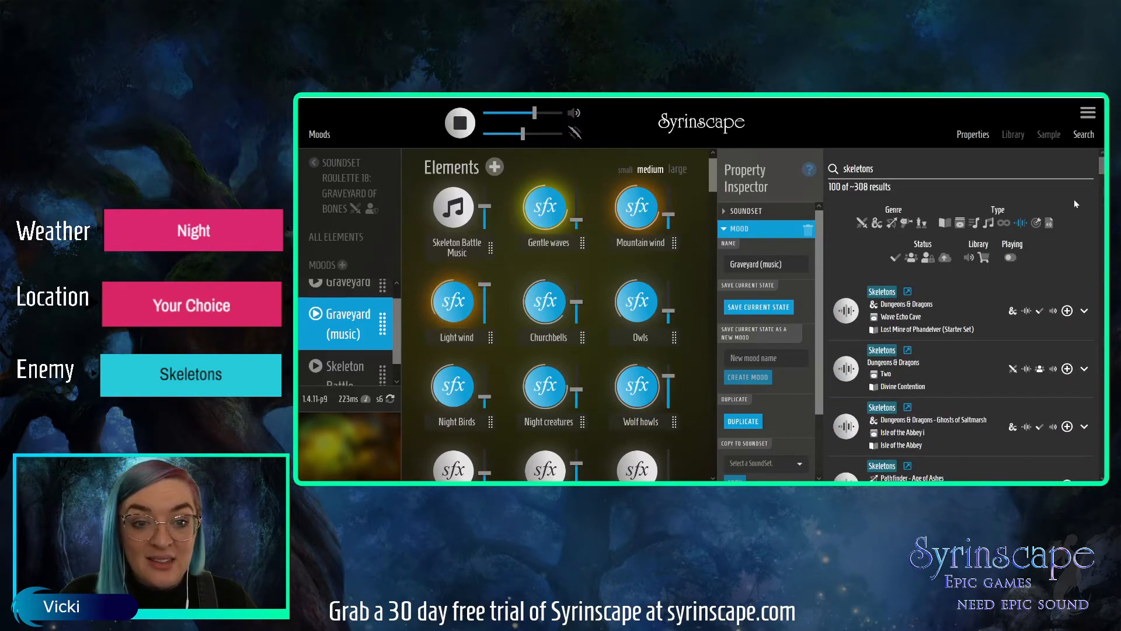
{"action": "double_click", "coordinate": [848, 169]}
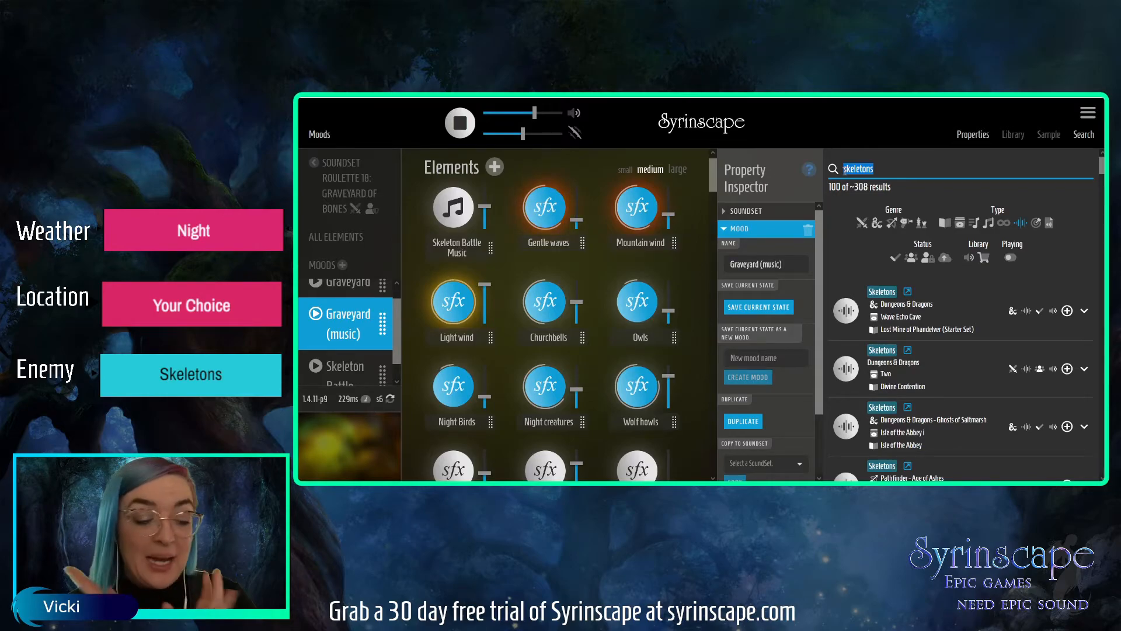
{"action": "type", "text": "cromancer"}
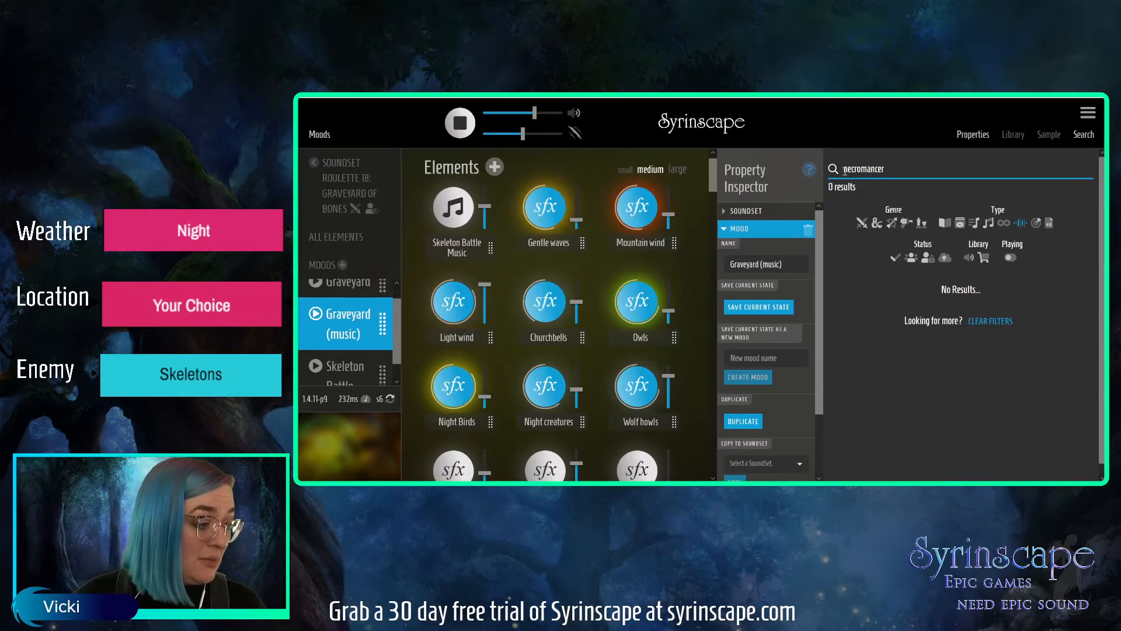
{"action": "left_click", "coordinate": [1020, 224]}
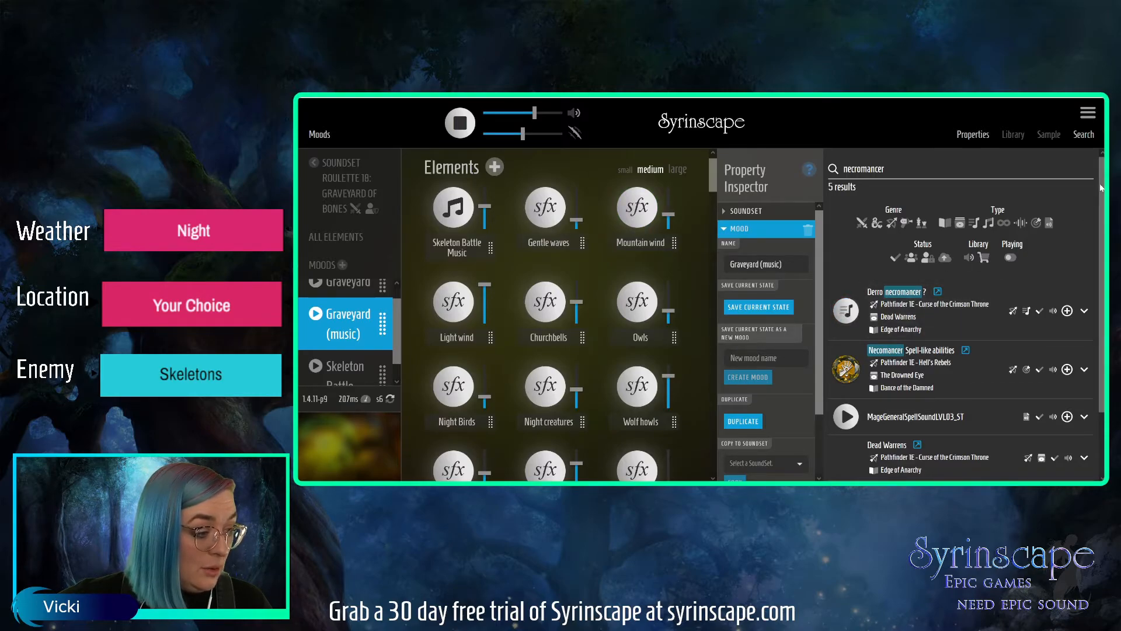
{"action": "left_click_drag", "start_coordinate": [1101, 185], "coordinate": [1102, 265]}
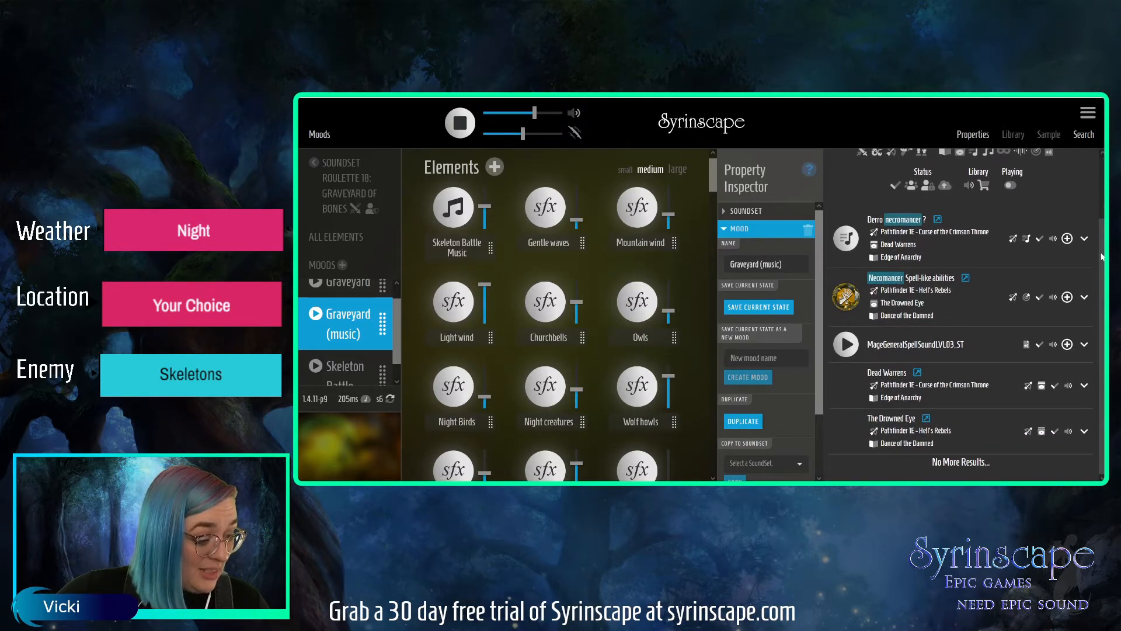
{"action": "left_click_drag", "start_coordinate": [1102, 253], "coordinate": [1100, 216]}
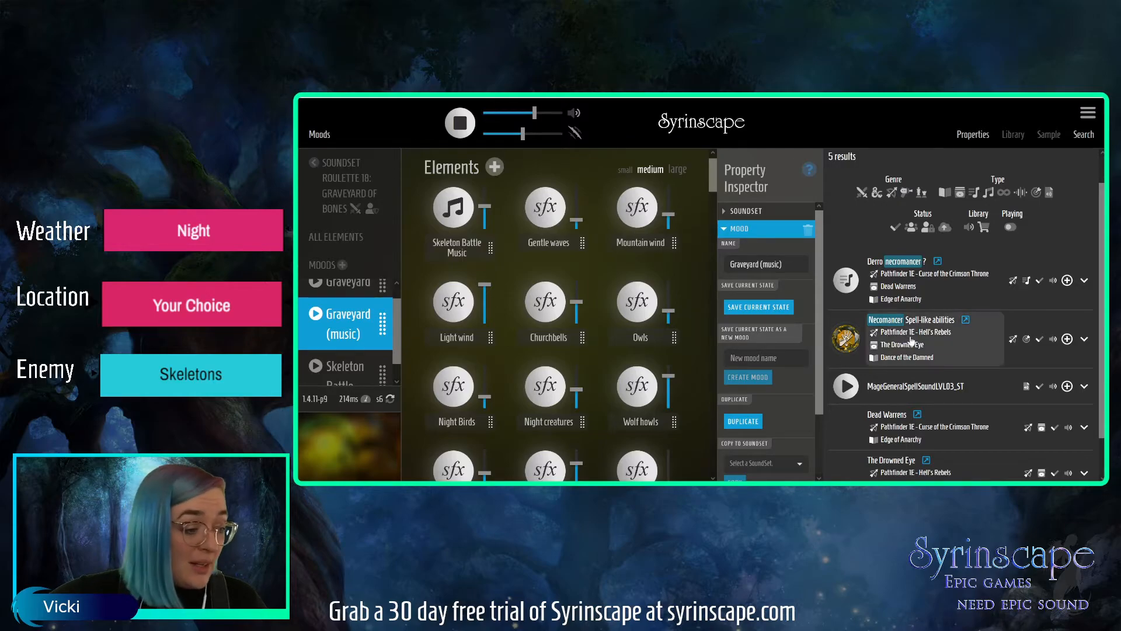
{"action": "left_click", "coordinate": [1067, 340]}
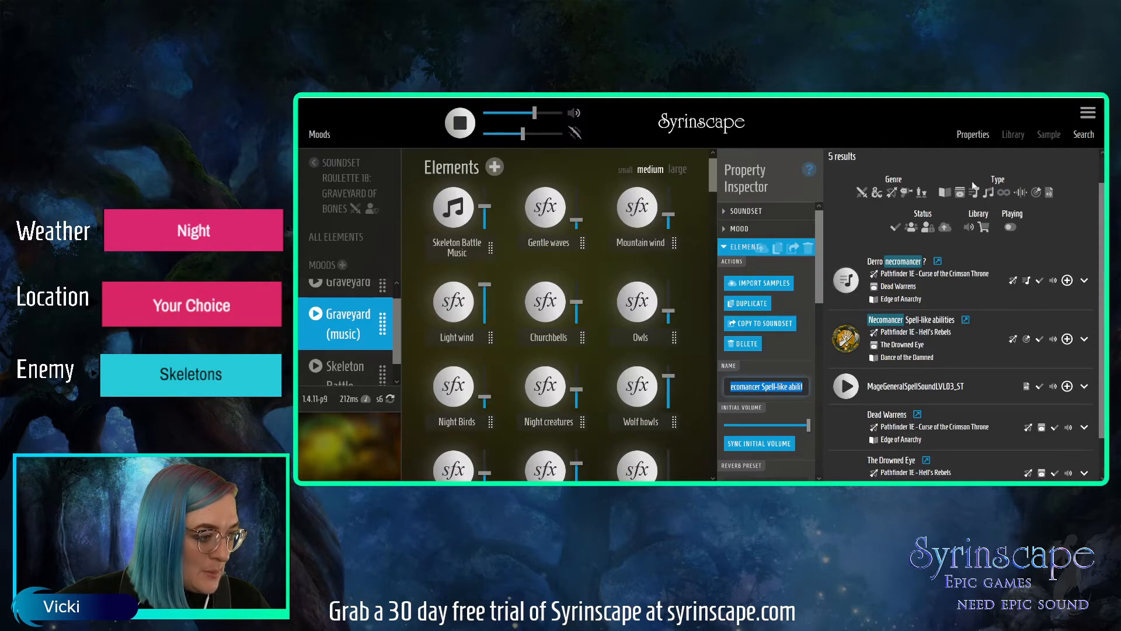
Search the SFX elements for "bell tolling" and "bell toll".
{"action": "left_click_drag", "start_coordinate": [1101, 227], "coordinate": [1102, 196]}
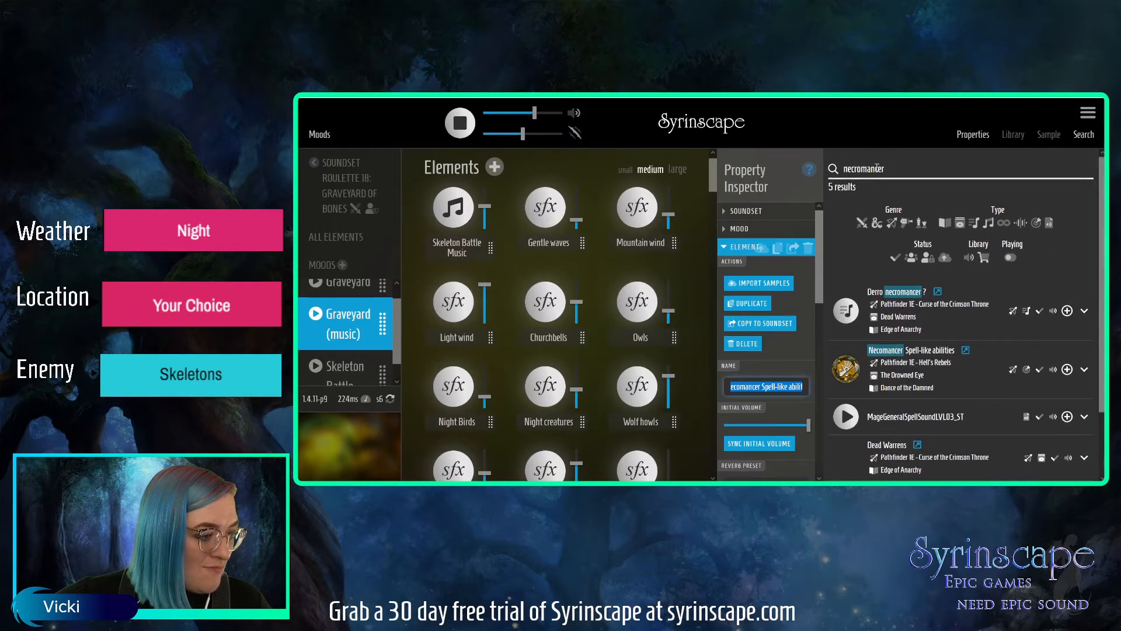
{"action": "left_click_drag", "start_coordinate": [895, 169], "coordinate": [843, 168]}
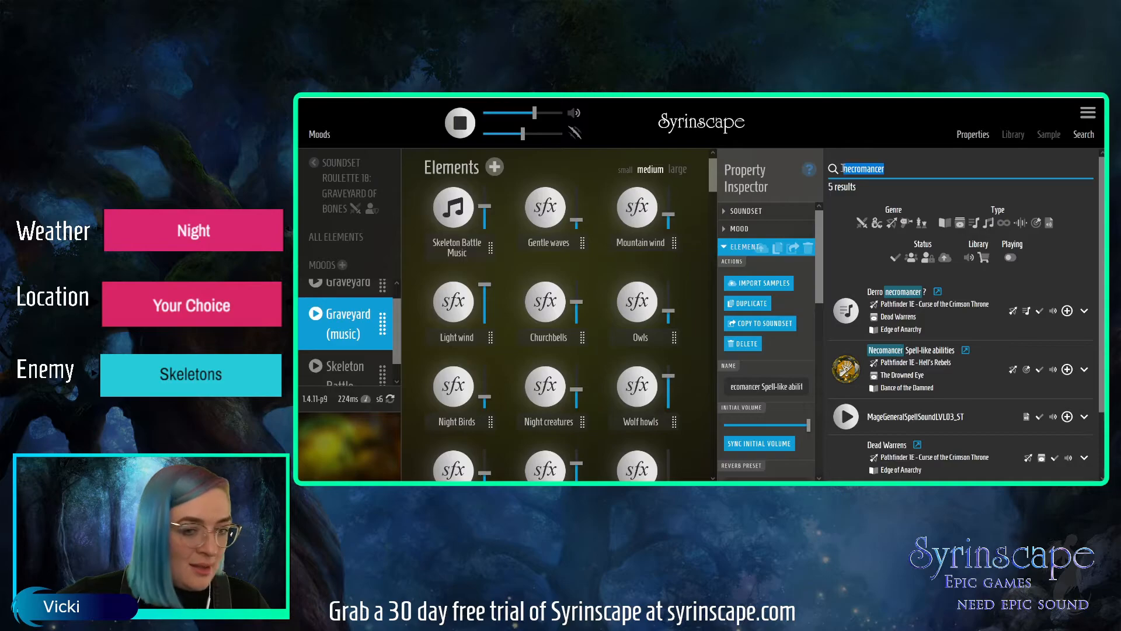
{"action": "type", "text": "bell tolling"}
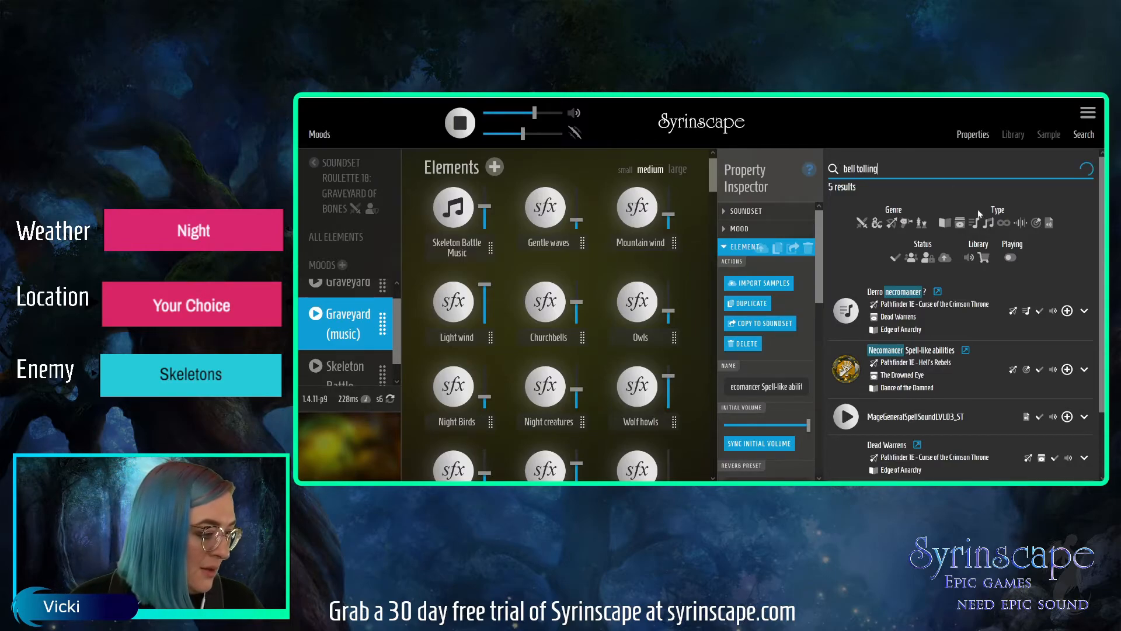
{"action": "left_click", "coordinate": [1020, 223]}
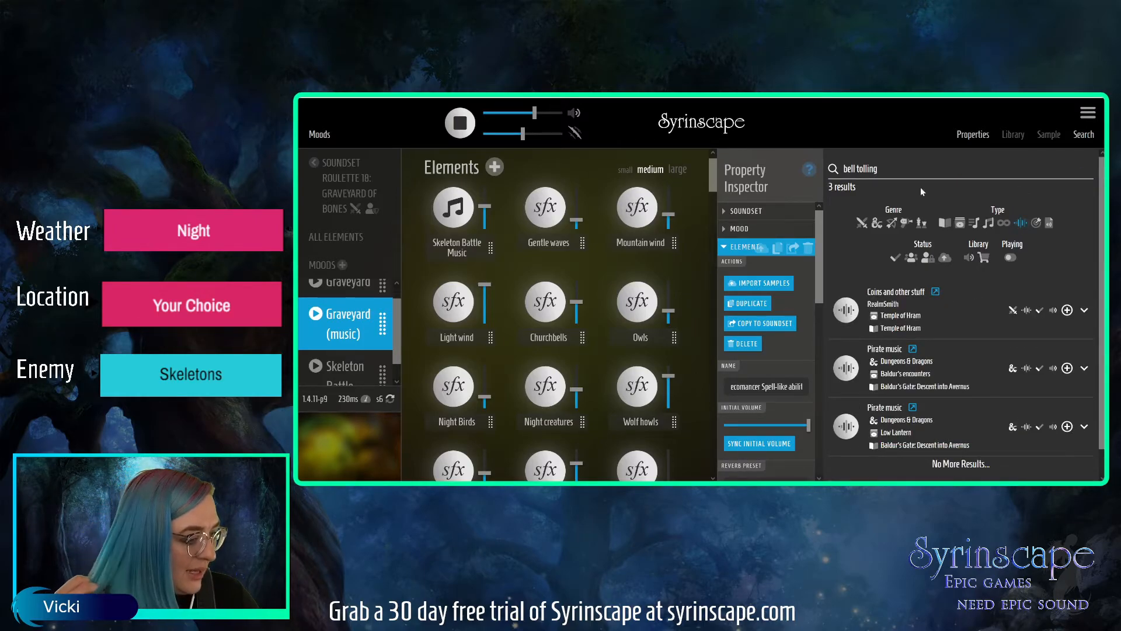
{"action": "left_click", "coordinate": [886, 169]}
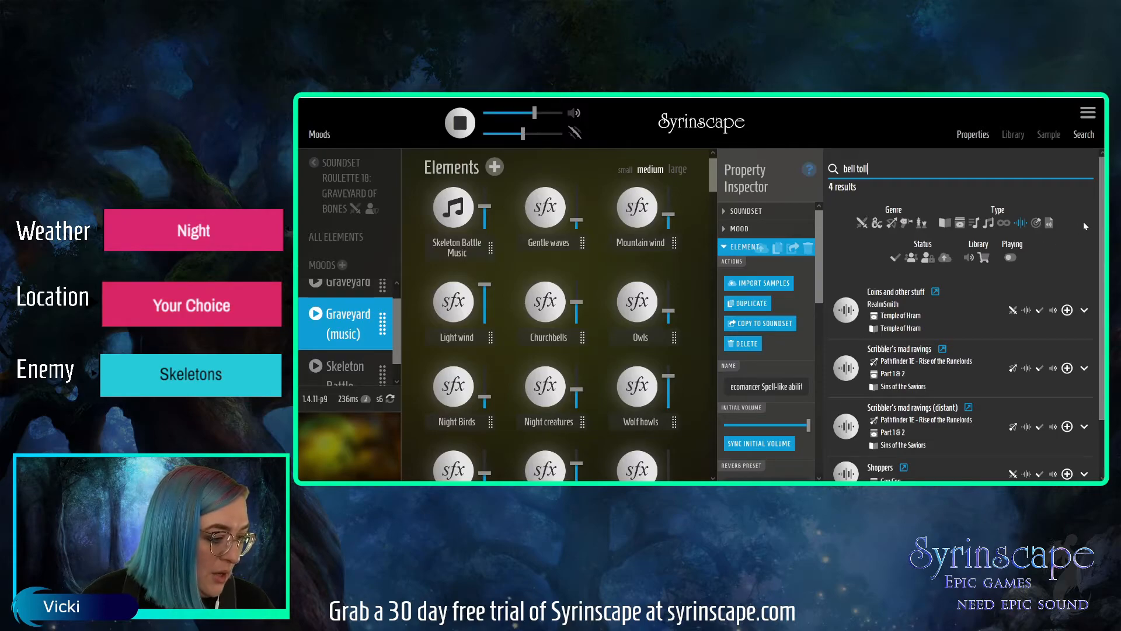
{"action": "scroll", "coordinate": [1084, 222], "scroll_direction": "down", "scroll_amount": 1}
{"action": "scroll", "coordinate": [957, 195], "scroll_direction": "up", "scroll_amount": 1}
Broaden the search to "bell", audition Bells, Bell from The good friends of Hilton Adams and Ship's bell from Otyugh battle, and stop playback.
{"action": "key", "text": "BackSpace"}
{"action": "key", "text": "BackSpace"}
{"action": "key", "text": "BackSpace"}
{"action": "key", "text": "BackSpace"}
{"action": "key", "text": "BackSpace"}
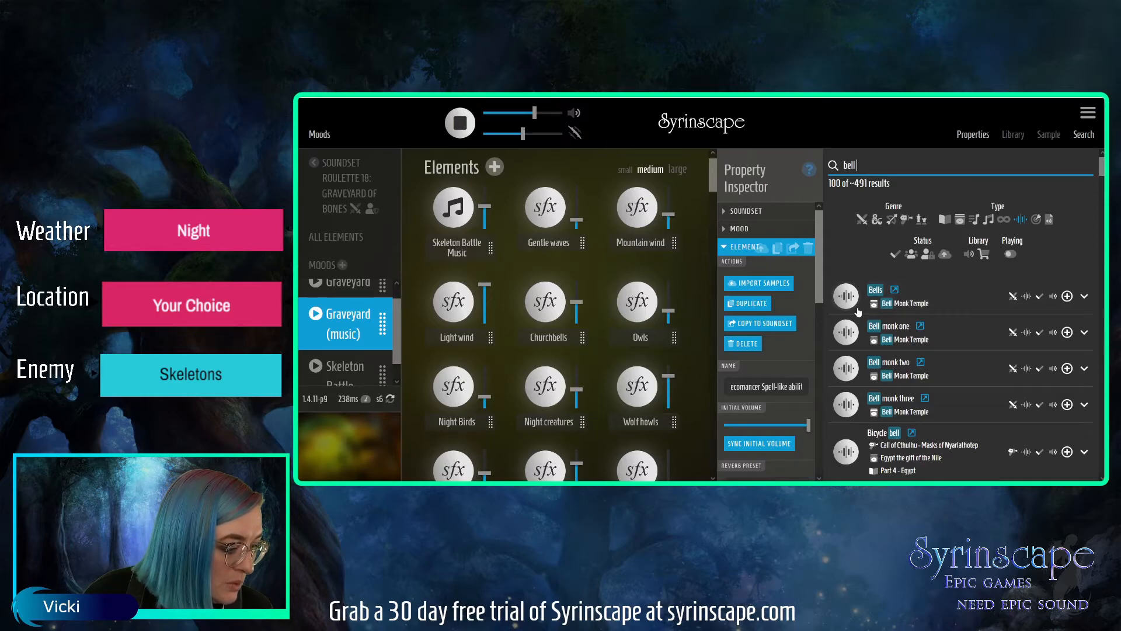
{"action": "left_click_drag", "start_coordinate": [1102, 167], "coordinate": [1102, 171]}
{"action": "left_click", "coordinate": [850, 233]}
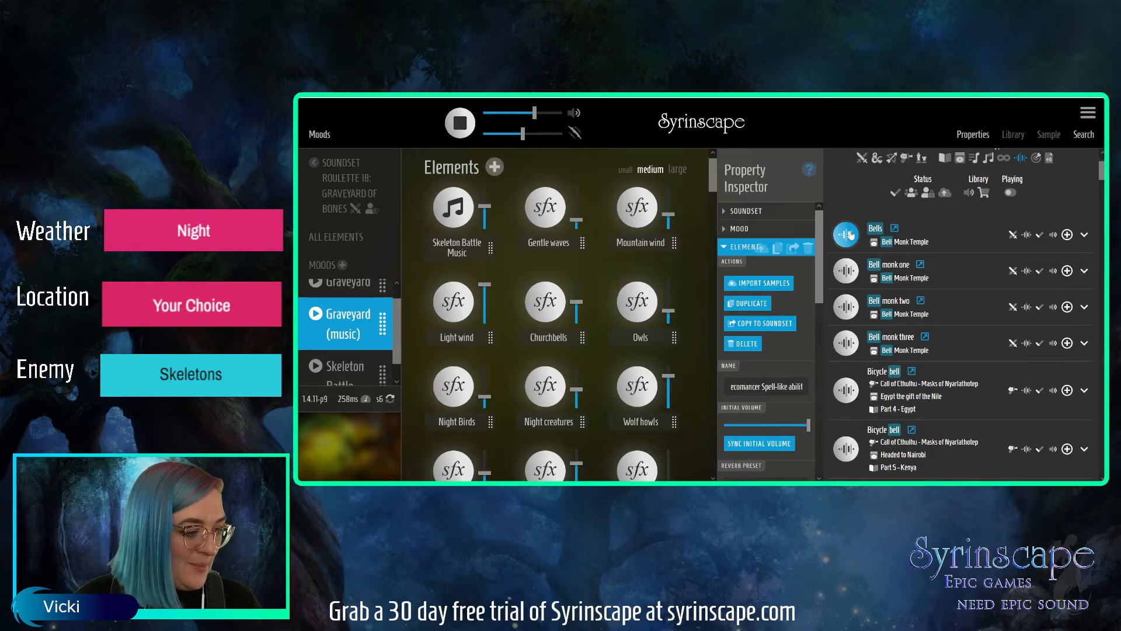
{"action": "left_click_drag", "start_coordinate": [1097, 168], "coordinate": [1098, 190]}
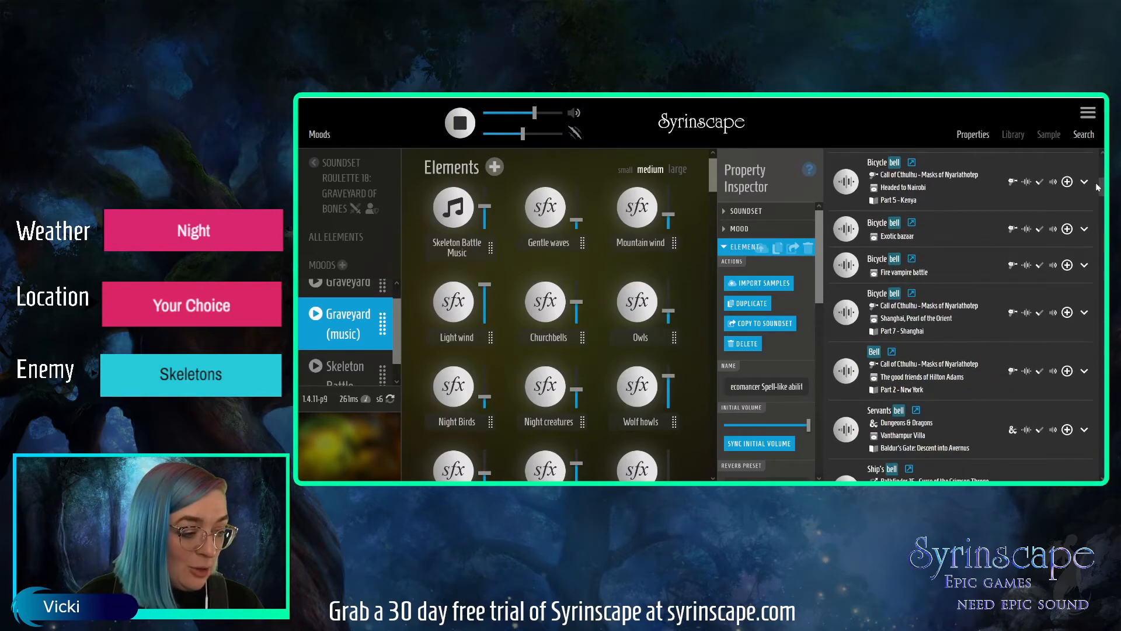
{"action": "left_click", "coordinate": [845, 373]}
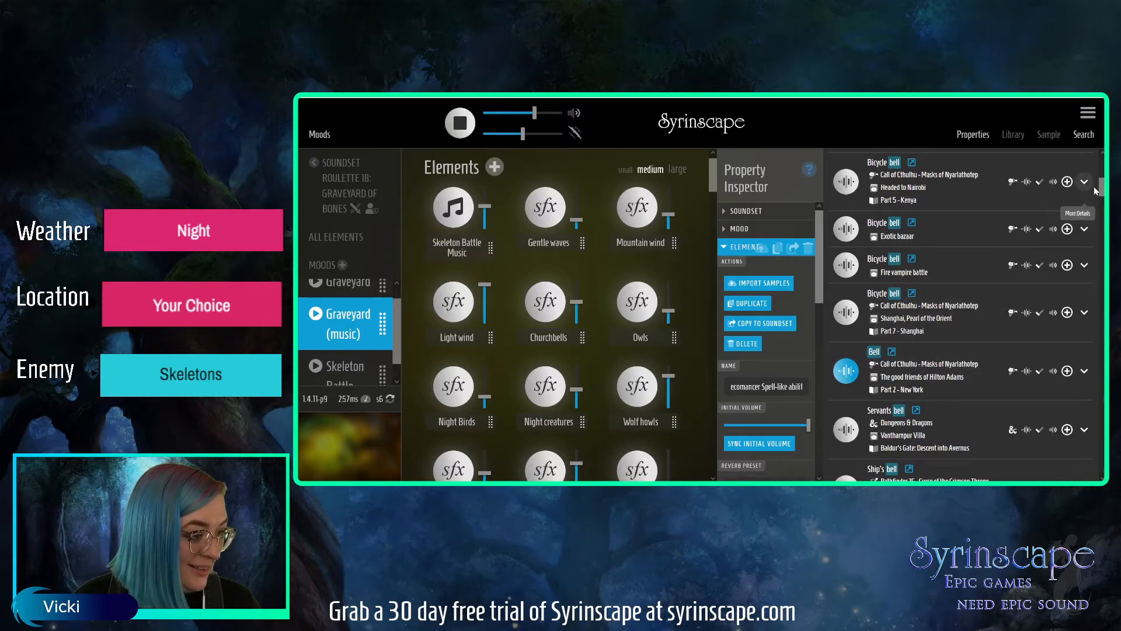
{"action": "left_click_drag", "start_coordinate": [1103, 191], "coordinate": [1102, 202]}
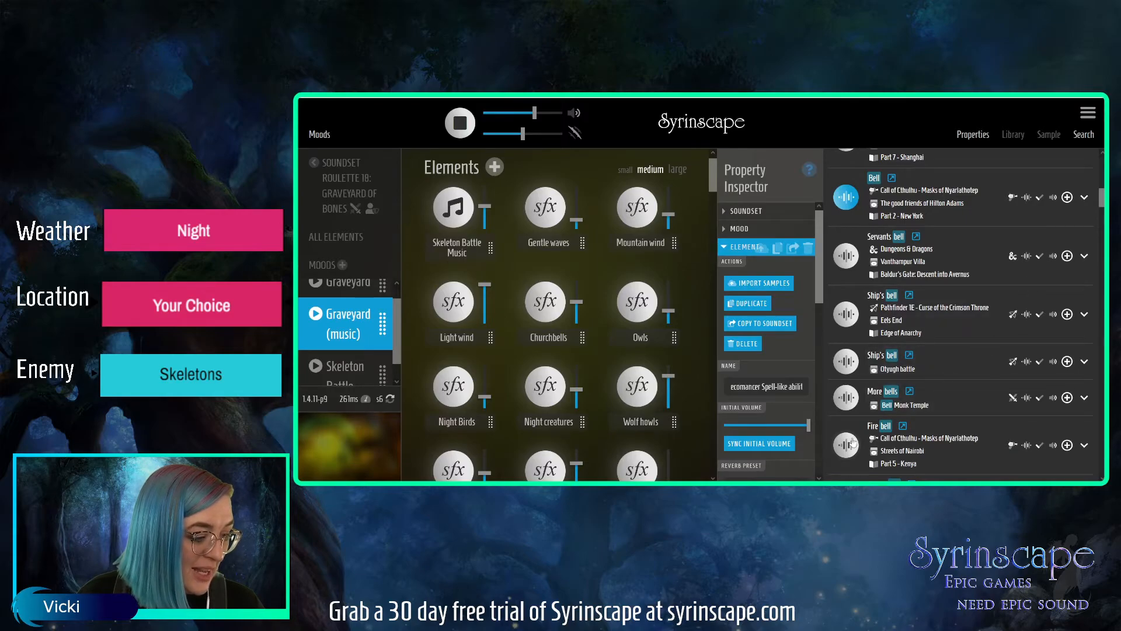
{"action": "left_click", "coordinate": [848, 360]}
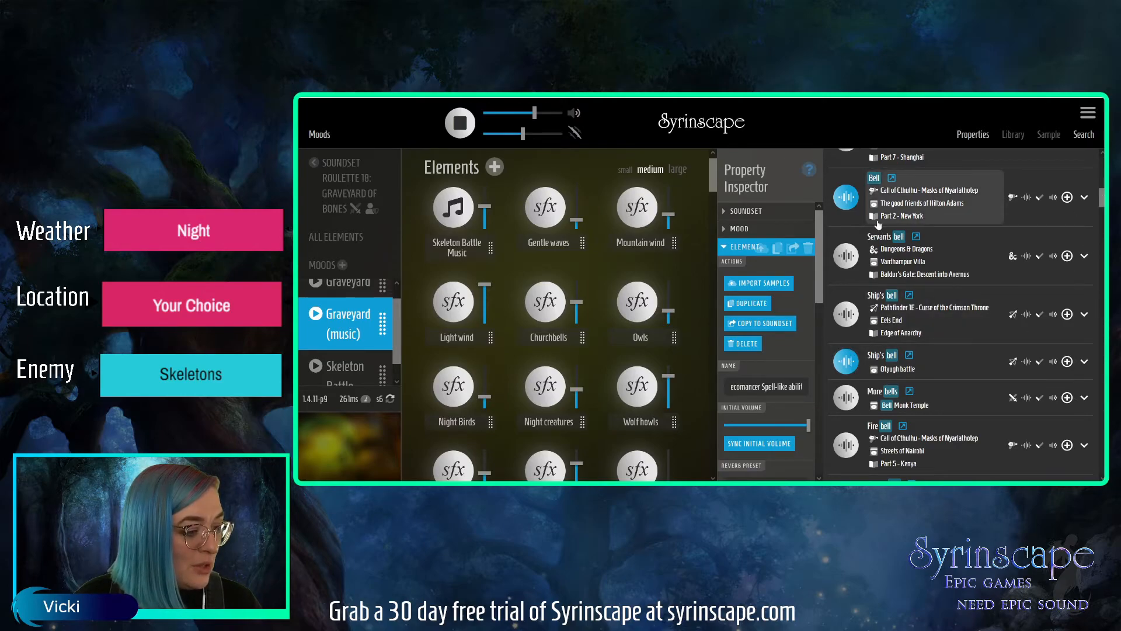
{"action": "left_click", "coordinate": [460, 123]}
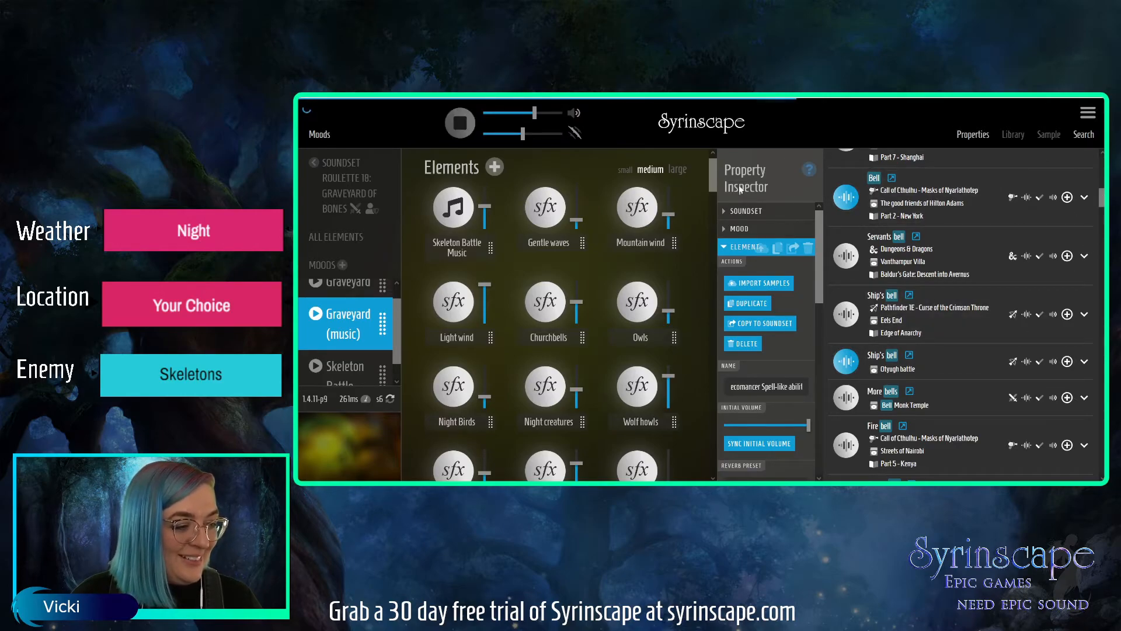
Search the music elements for "doom" and play Tense Music from Doom of the First Dwarves.
{"action": "left_click_drag", "start_coordinate": [1098, 199], "coordinate": [1096, 160]}
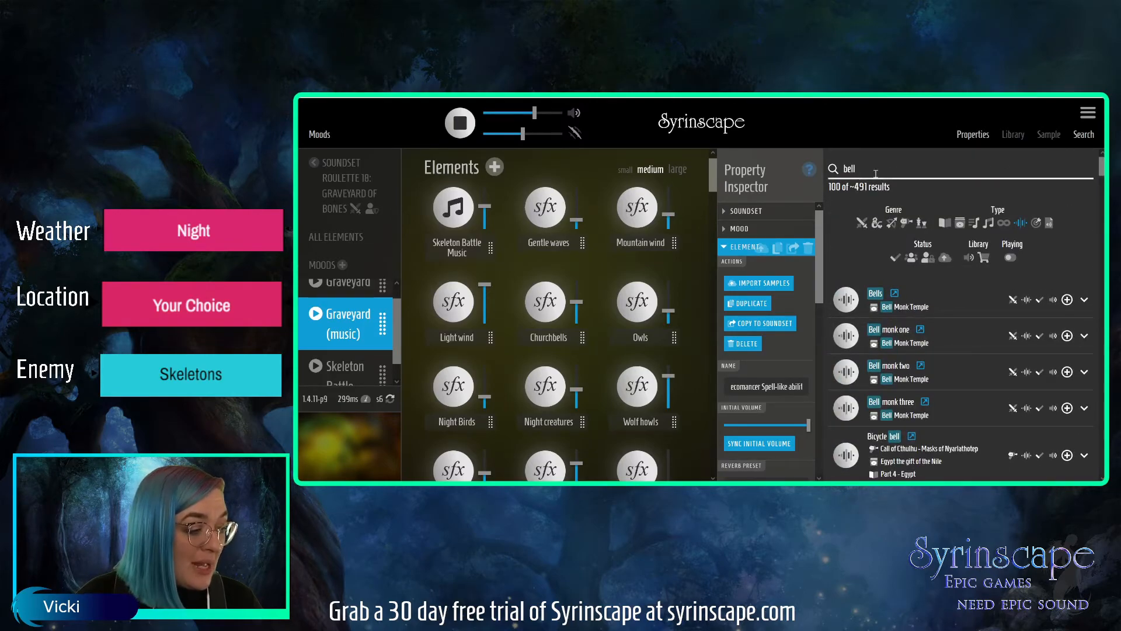
{"action": "left_click", "coordinate": [1020, 224]}
{"action": "double_click", "coordinate": [839, 169]}
{"action": "type", "text": "doom"}
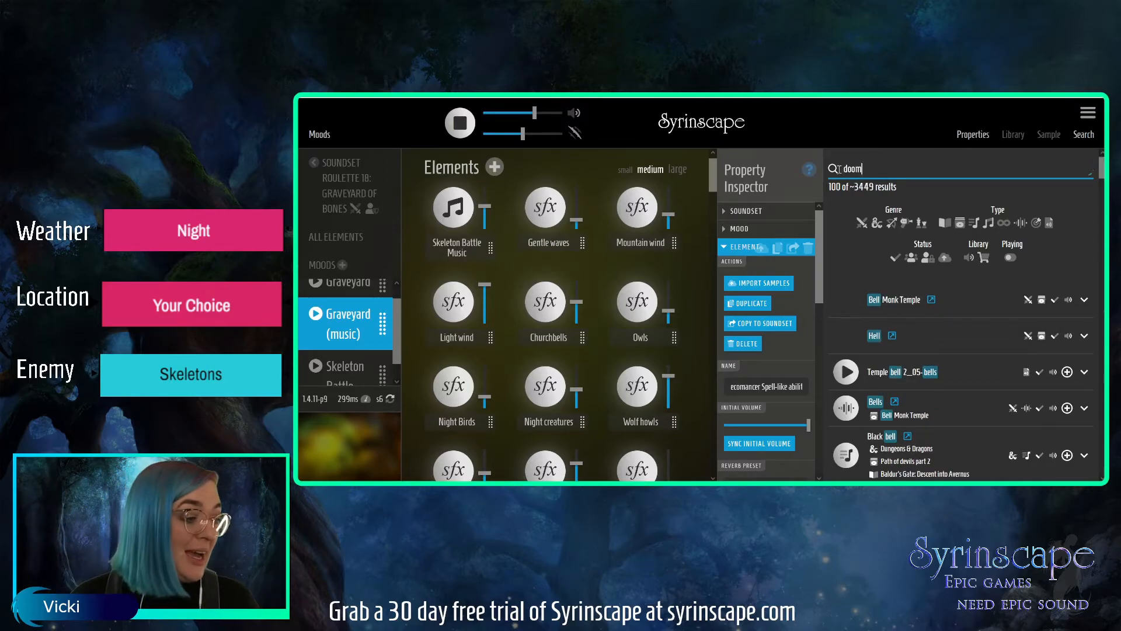
{"action": "left_click", "coordinate": [986, 226]}
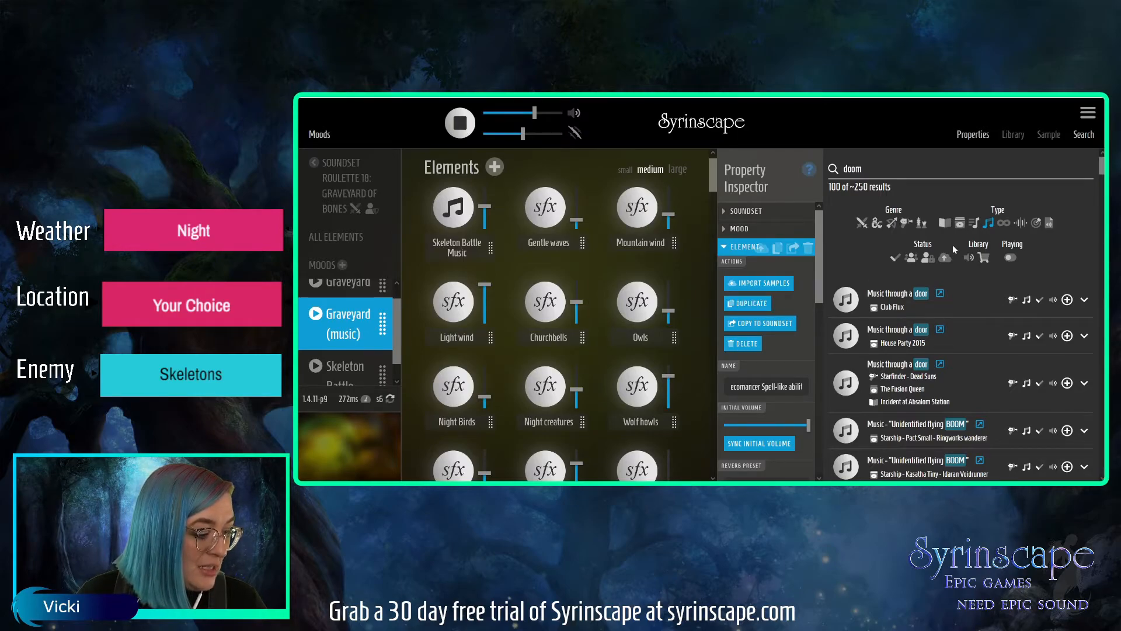
{"action": "left_click_drag", "start_coordinate": [1102, 167], "coordinate": [1102, 176]}
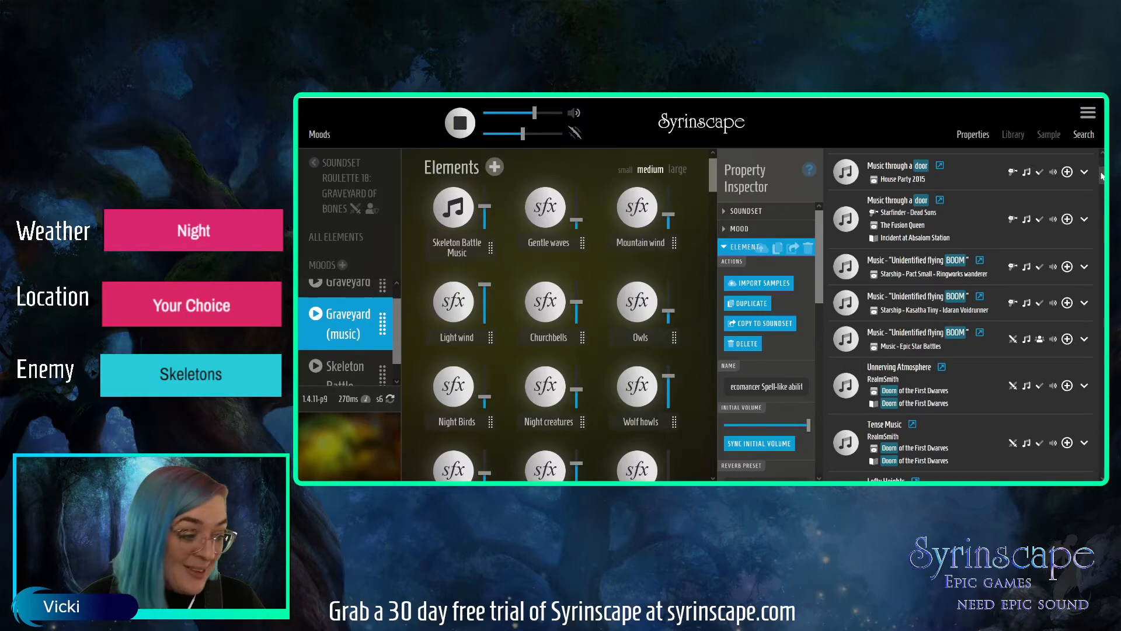
{"action": "left_click_drag", "start_coordinate": [1102, 176], "coordinate": [1102, 181]}
{"action": "left_click", "coordinate": [846, 363]}
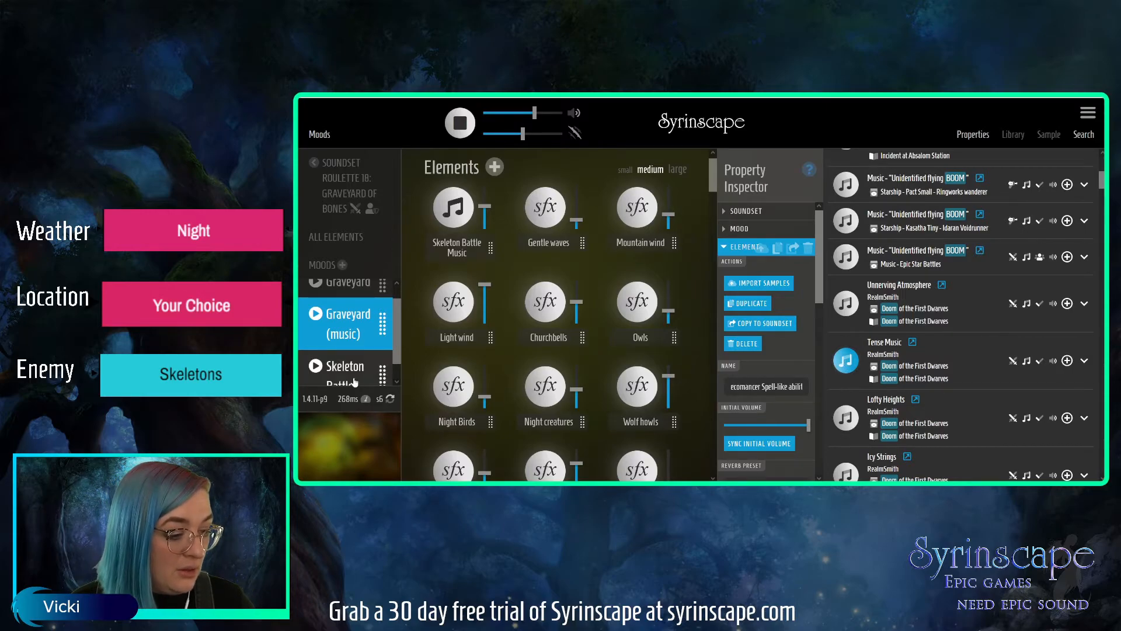
Play the Graveyard (music) mood together with Tense Music and save the current state into that mood.
{"action": "left_click", "coordinate": [342, 327]}
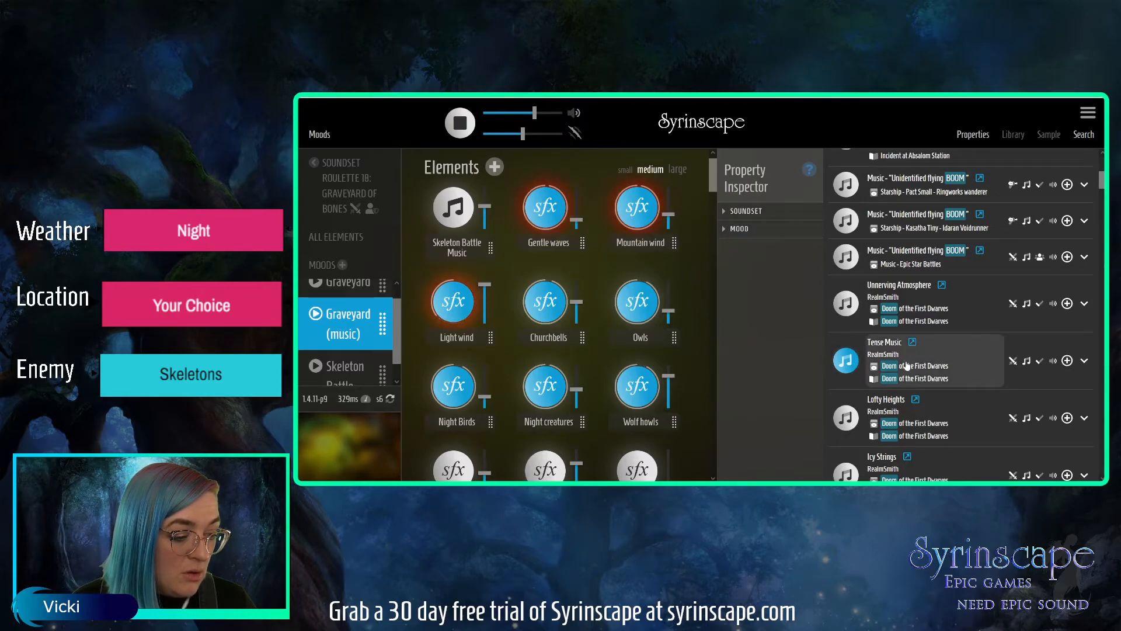
{"action": "left_click", "coordinate": [844, 363]}
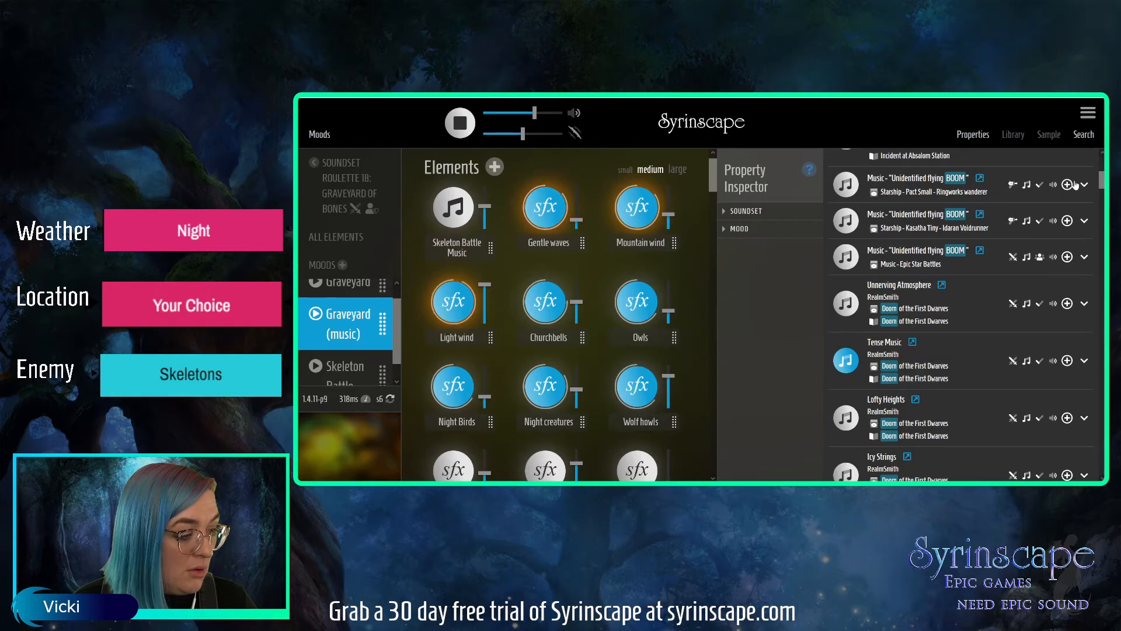
{"action": "left_click_drag", "start_coordinate": [1104, 180], "coordinate": [1103, 171]}
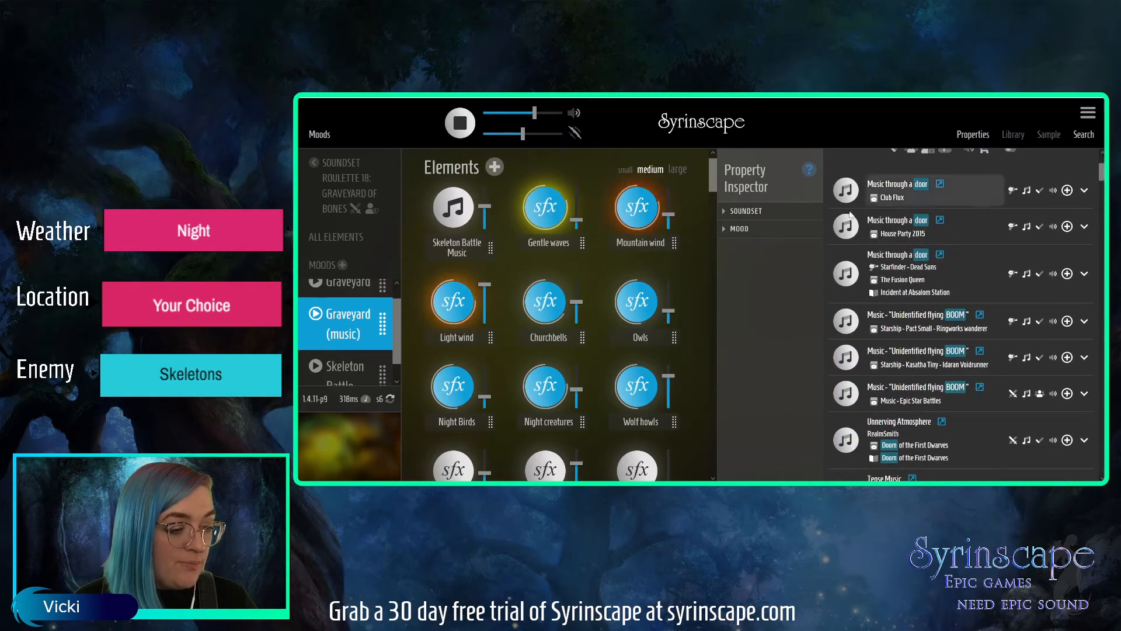
{"action": "left_click", "coordinate": [740, 229]}
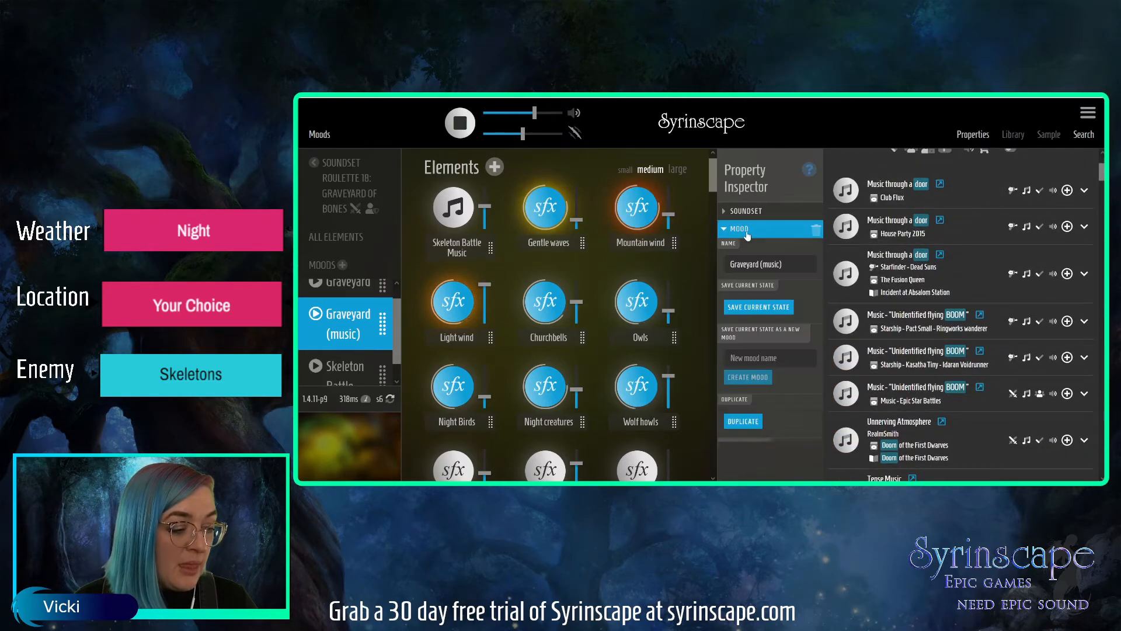
{"action": "left_click", "coordinate": [748, 309]}
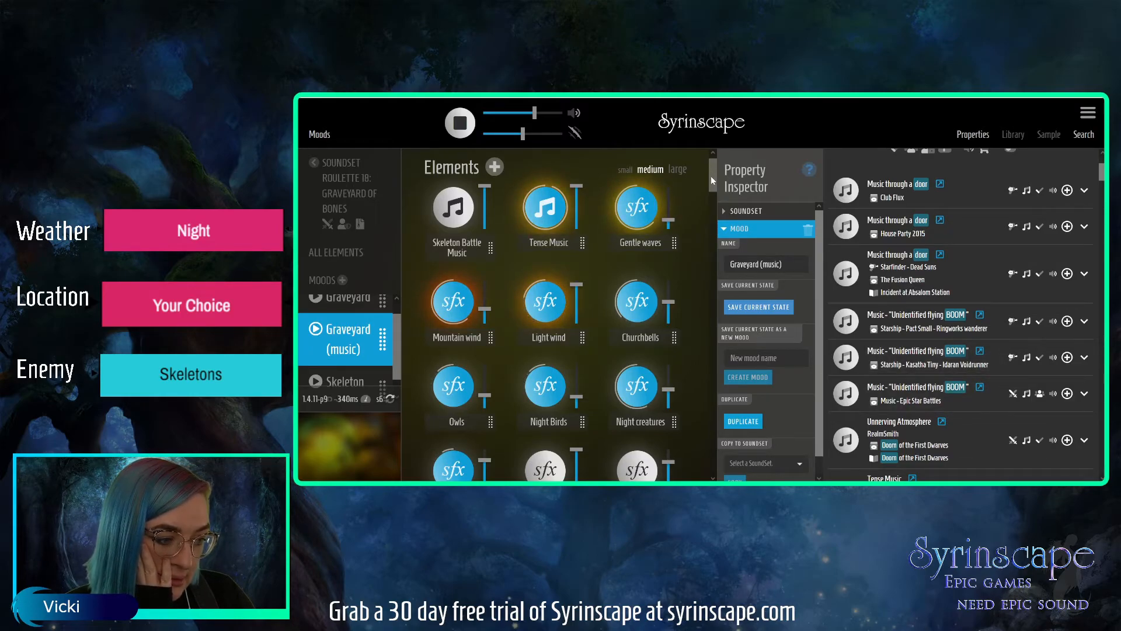
Raise the Churchbells and Owls volumes slightly and save the current state of the Graveyard (music) mood.
{"action": "scroll", "coordinate": [394, 344], "scroll_direction": "down", "scroll_amount": 1}
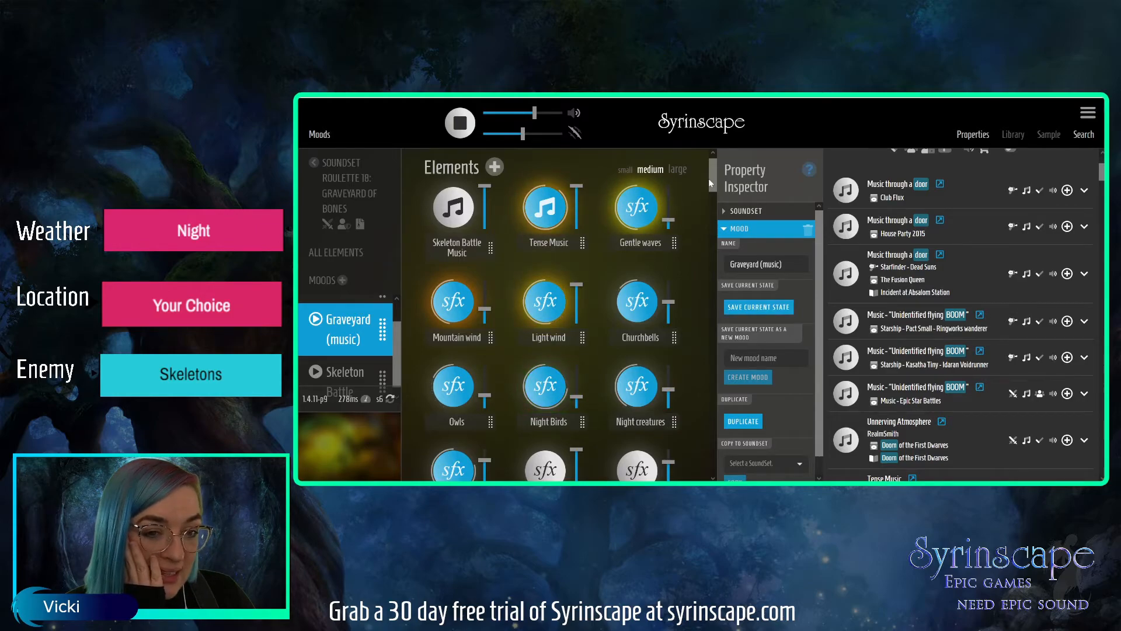
{"action": "mouse_move", "coordinate": [709, 178]}
{"action": "left_mouse_down"}
{"action": "mouse_move", "coordinate": [708, 201]}
{"action": "mouse_move", "coordinate": [710, 184]}
{"action": "left_mouse_up"}
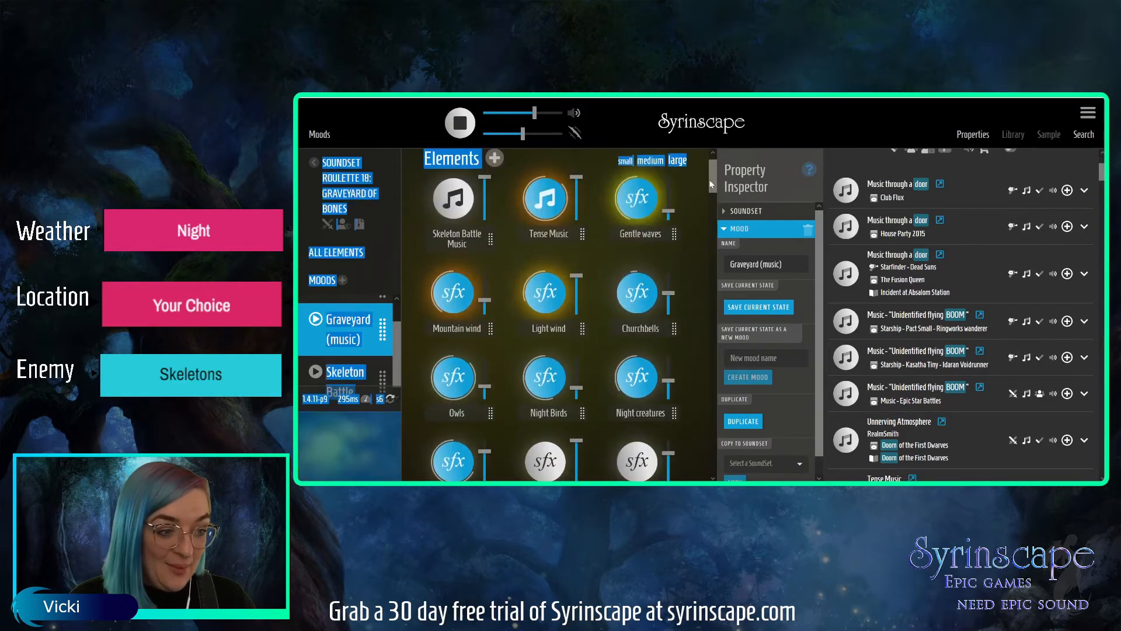
{"action": "scroll", "coordinate": [710, 184], "scroll_direction": "down", "scroll_amount": 1}
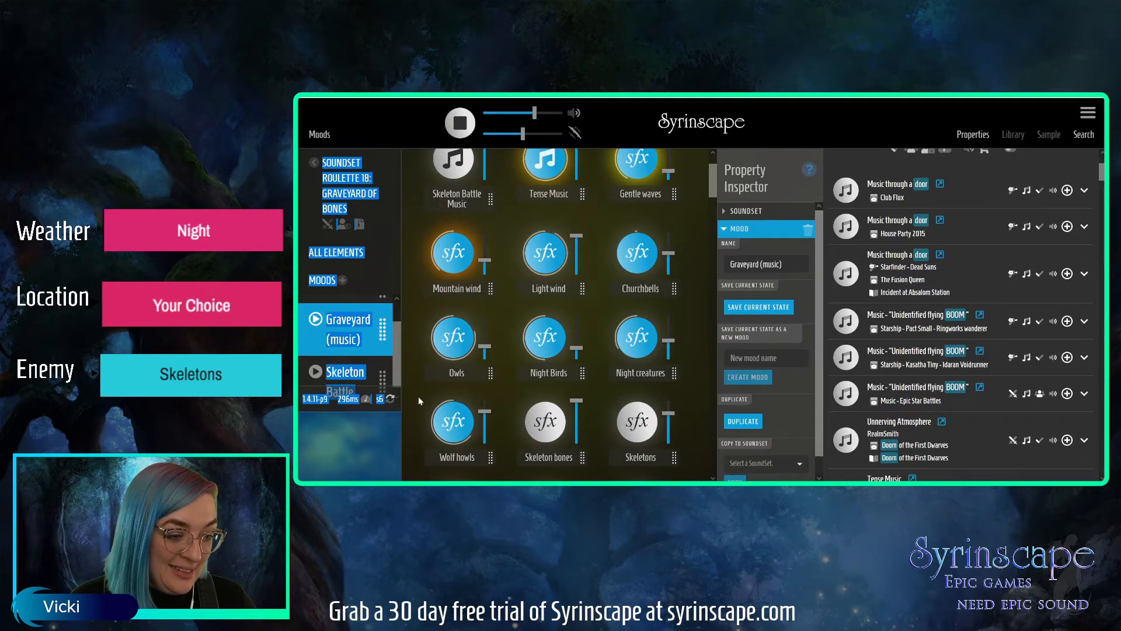
{"action": "left_click", "coordinate": [403, 278]}
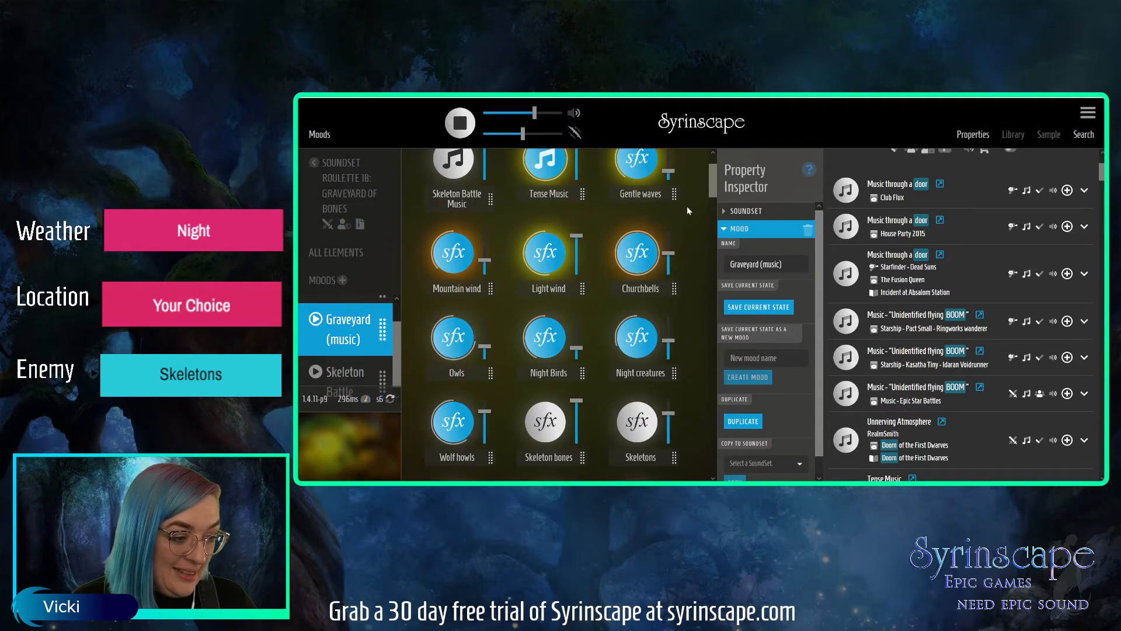
{"action": "left_click_drag", "start_coordinate": [668, 255], "coordinate": [669, 251]}
{"action": "left_click_drag", "start_coordinate": [490, 345], "coordinate": [490, 337]}
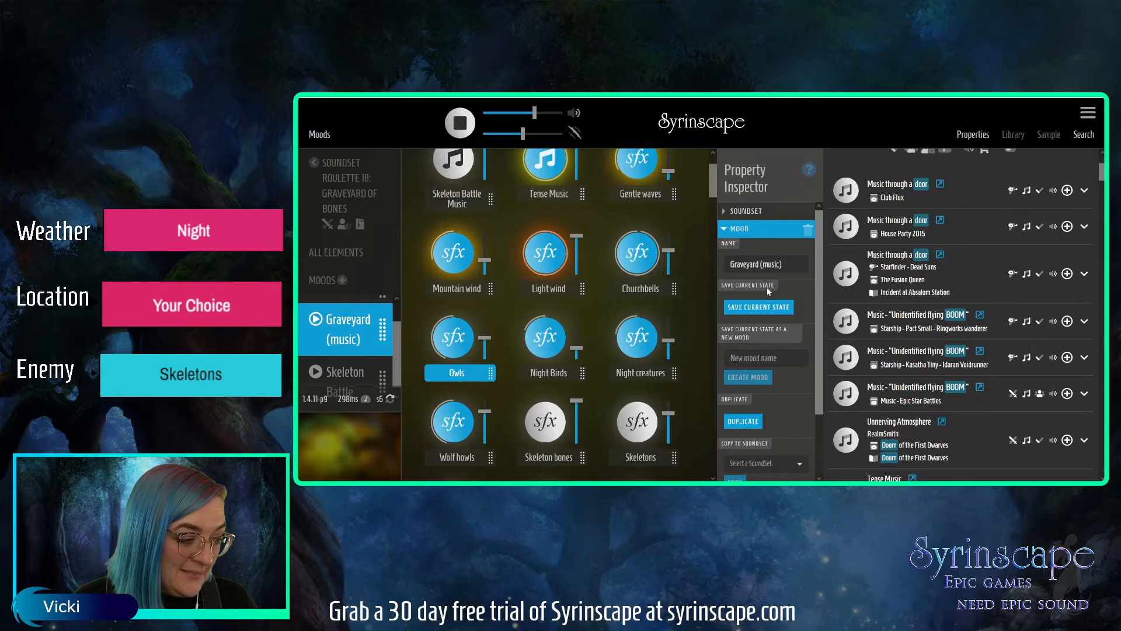
{"action": "left_click", "coordinate": [764, 313]}
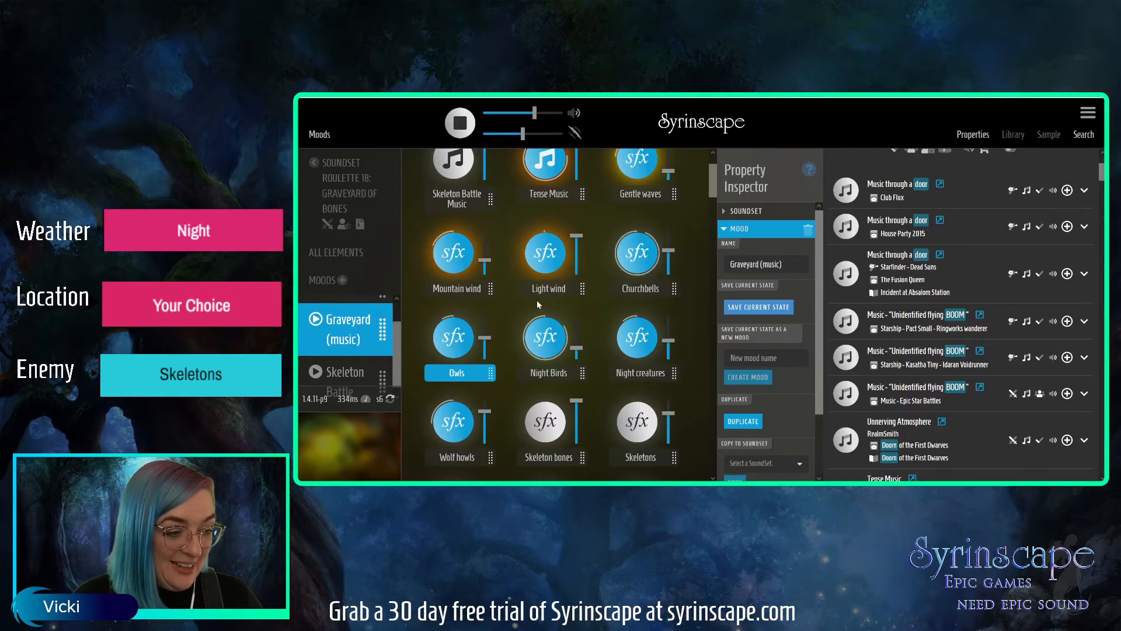
Lower the volume of the Tense Music element in the Graveyard (music) mood.
{"action": "left_click_drag", "start_coordinate": [710, 176], "coordinate": [710, 168]}
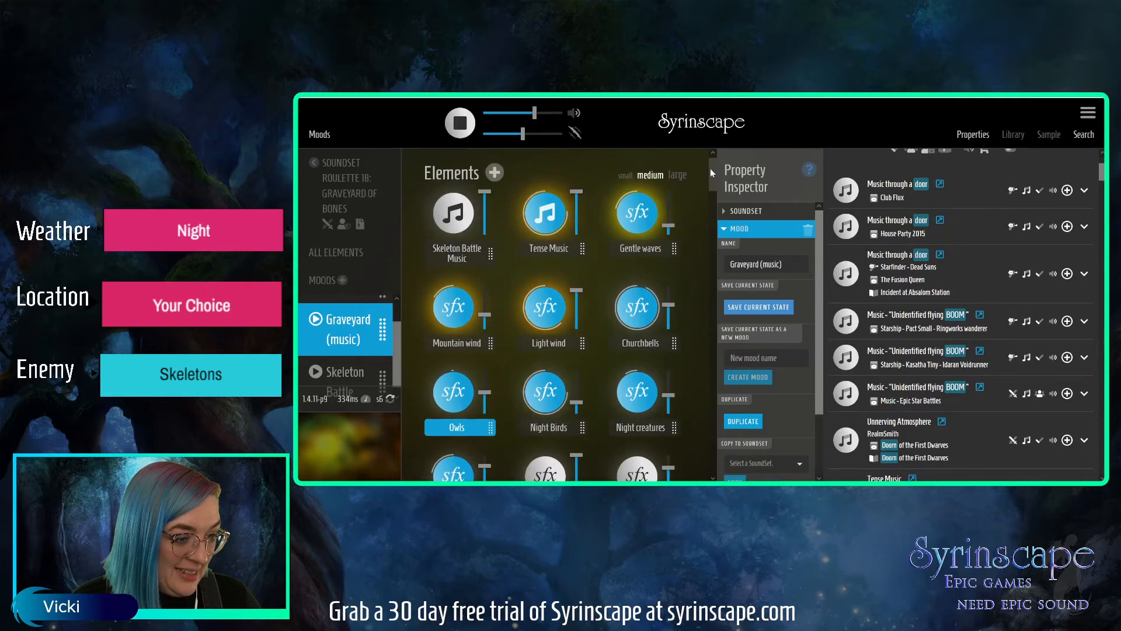
{"action": "left_click_drag", "start_coordinate": [578, 195], "coordinate": [577, 207]}
Search the music elements for "unnerving".
{"action": "scroll", "coordinate": [1101, 170], "scroll_direction": "up", "scroll_amount": 2}
{"action": "double_click", "coordinate": [852, 153]}
{"action": "type", "text": "unnerving"}
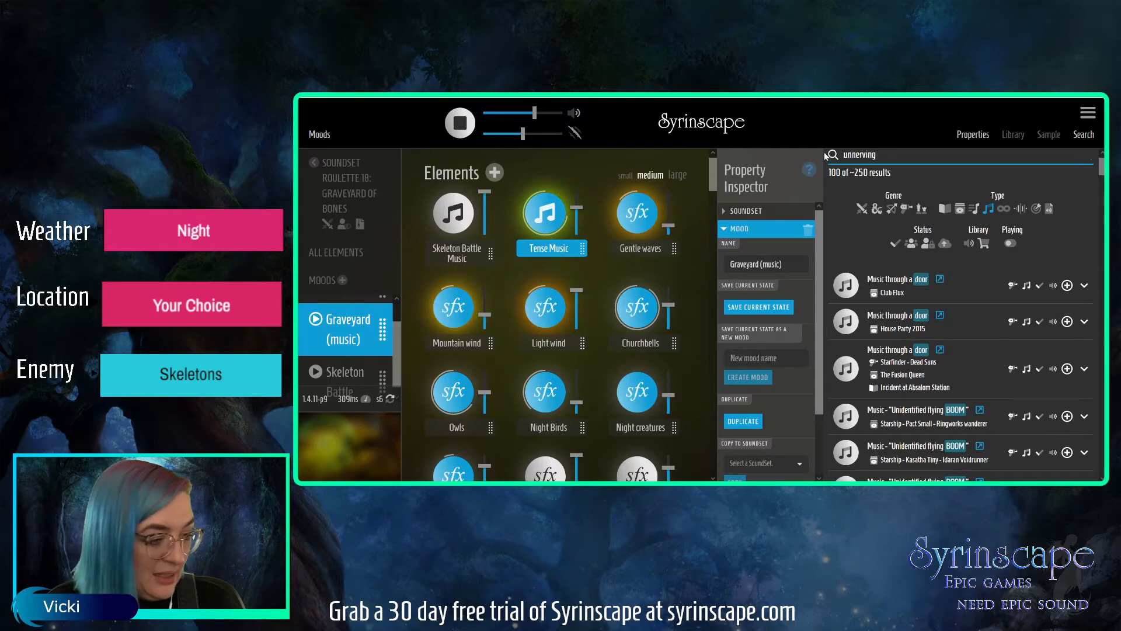
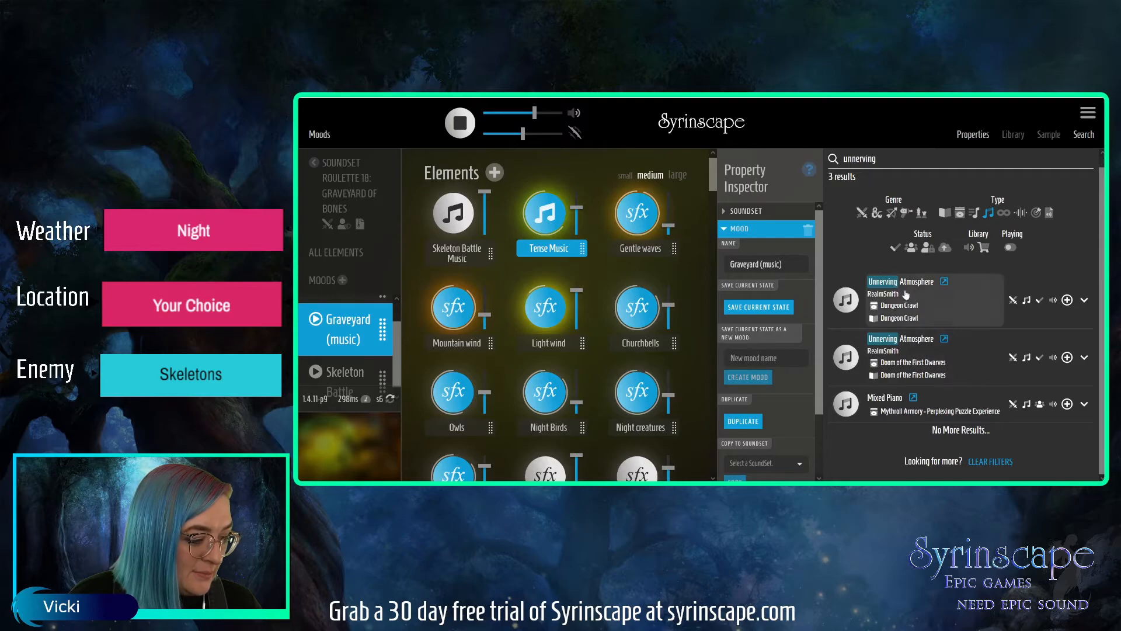
Search the music elements for "tension" and preview the first Bassline tension result.
{"action": "double_click", "coordinate": [893, 160]}
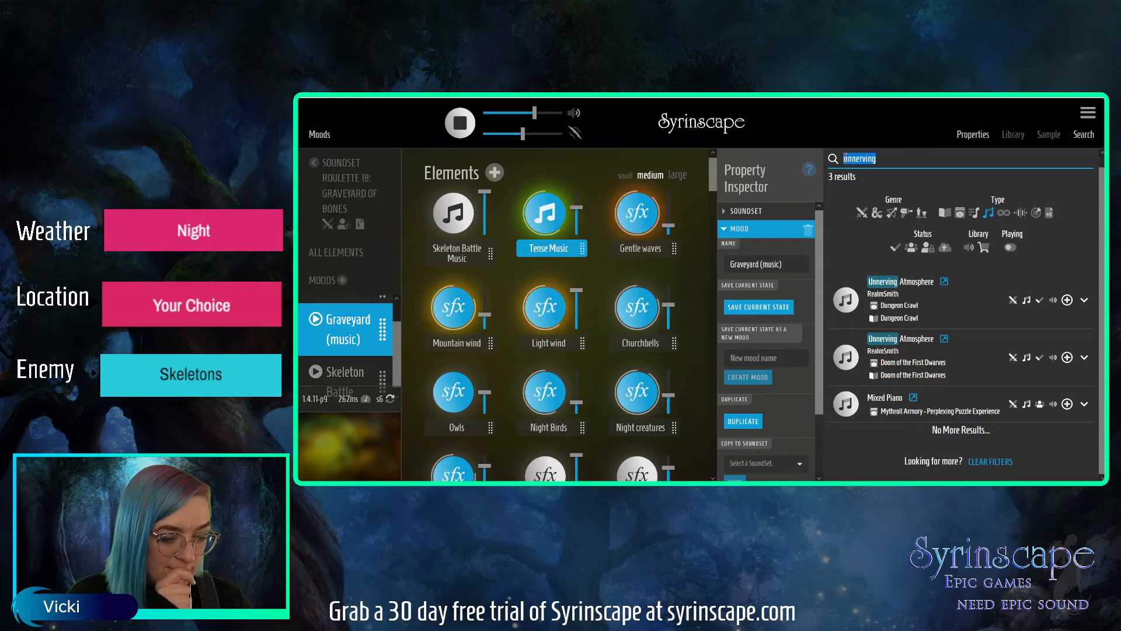
{"action": "type", "text": "Tension"}
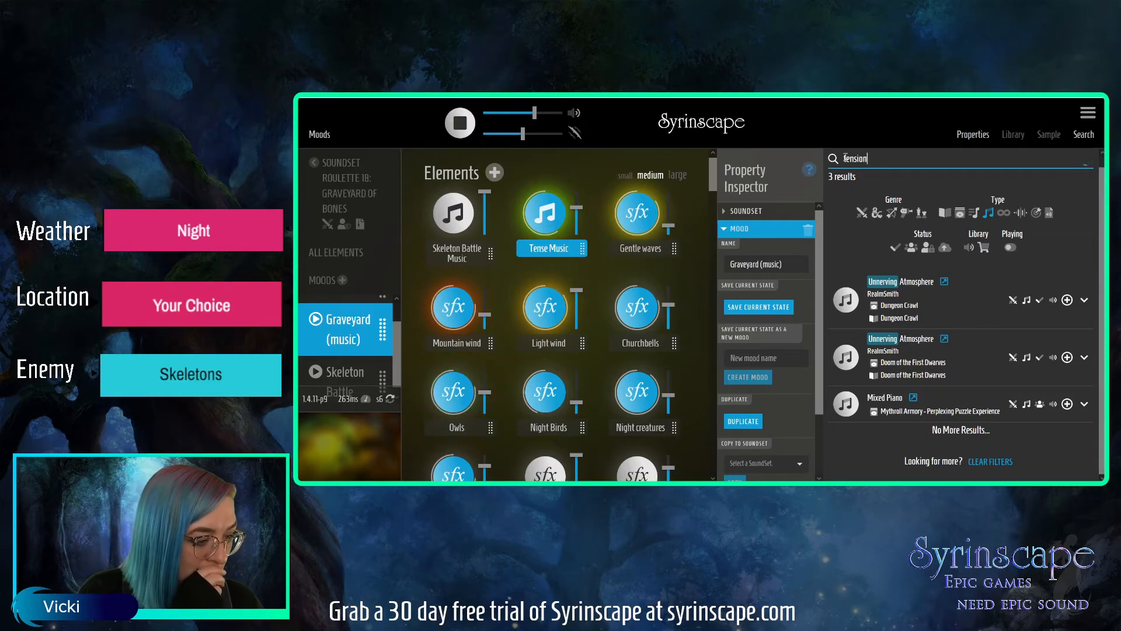
{"action": "left_click", "coordinate": [848, 302]}
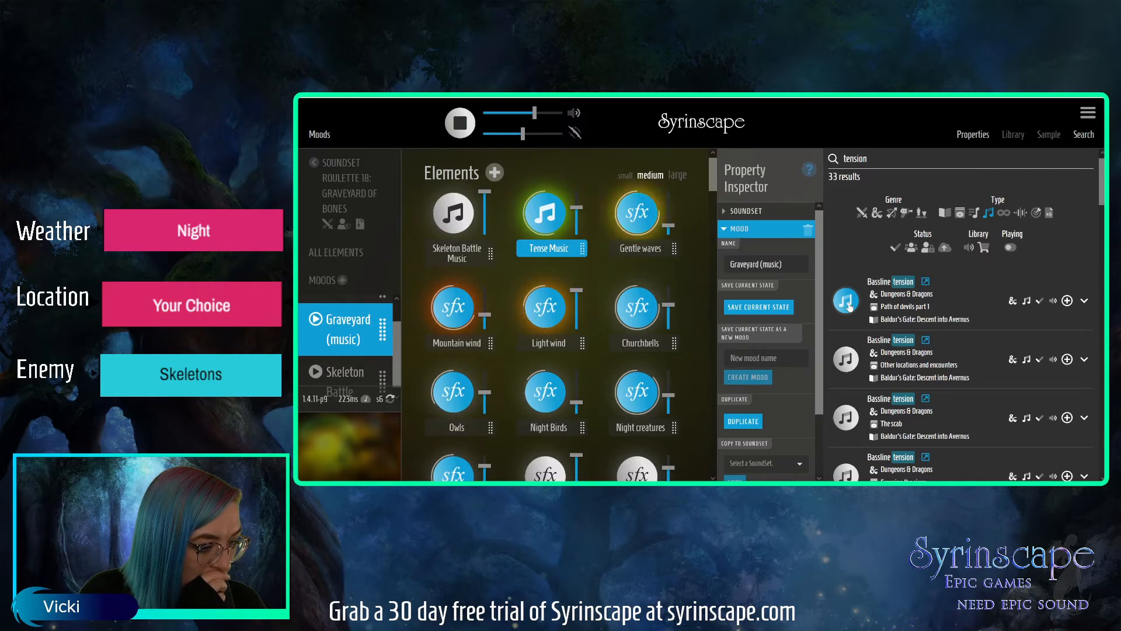
Browse further through the tension results and preview the Cthulhu tension hums music.
{"action": "scroll", "coordinate": [1099, 208], "scroll_direction": "down", "scroll_amount": 3}
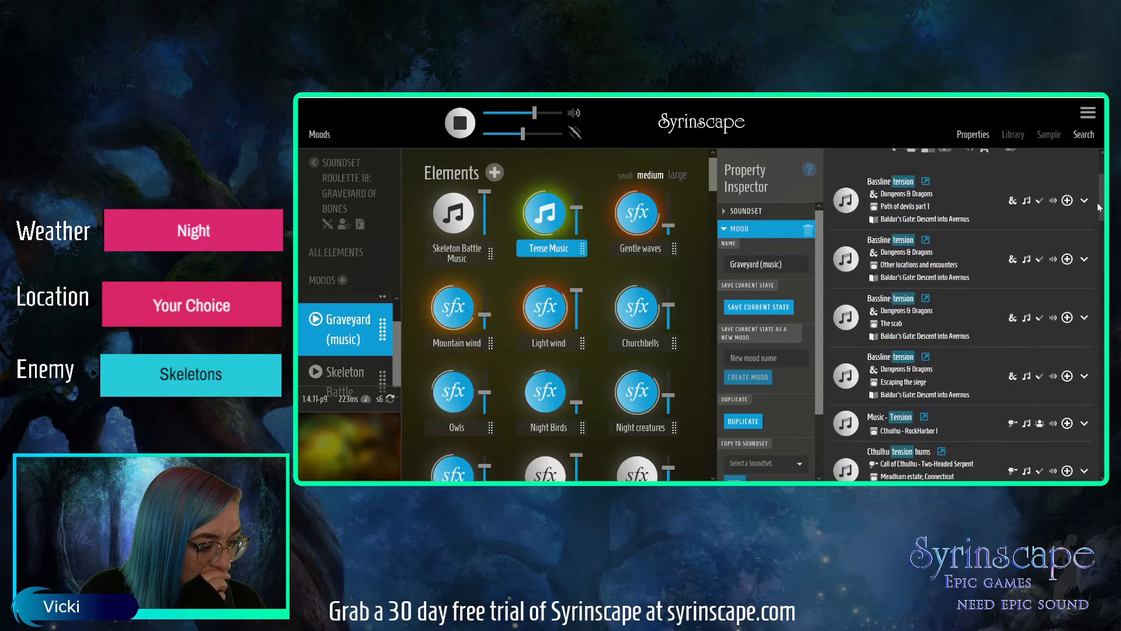
{"action": "scroll", "coordinate": [1099, 208], "scroll_direction": "down", "scroll_amount": 1}
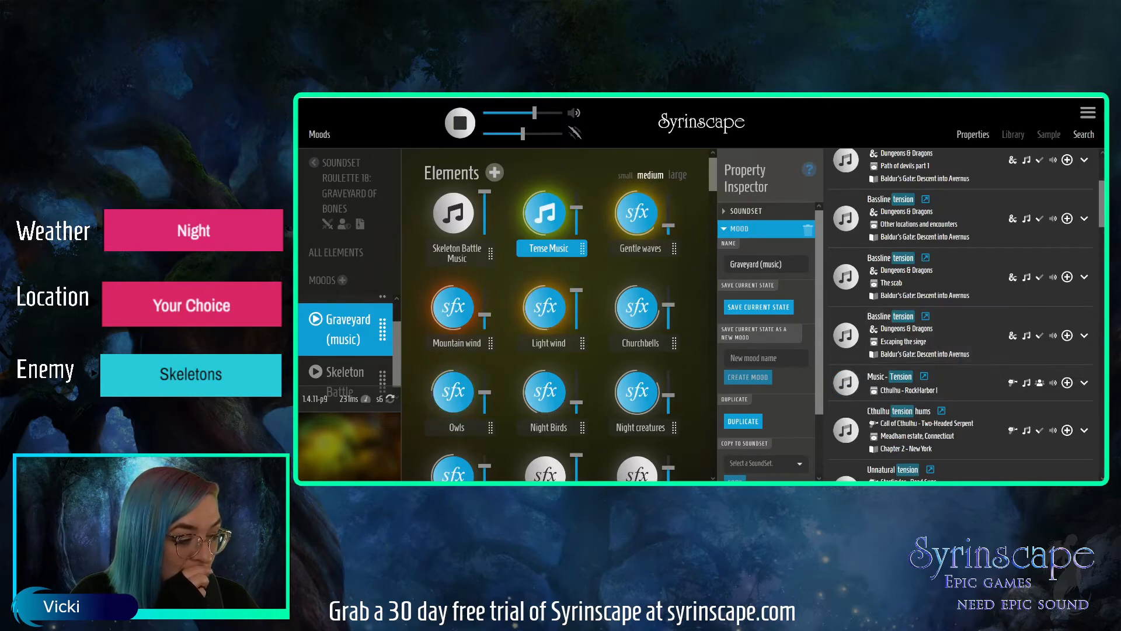
{"action": "scroll", "coordinate": [1103, 216], "scroll_direction": "down", "scroll_amount": 1}
{"action": "scroll", "coordinate": [1103, 218], "scroll_direction": "down", "scroll_amount": 1}
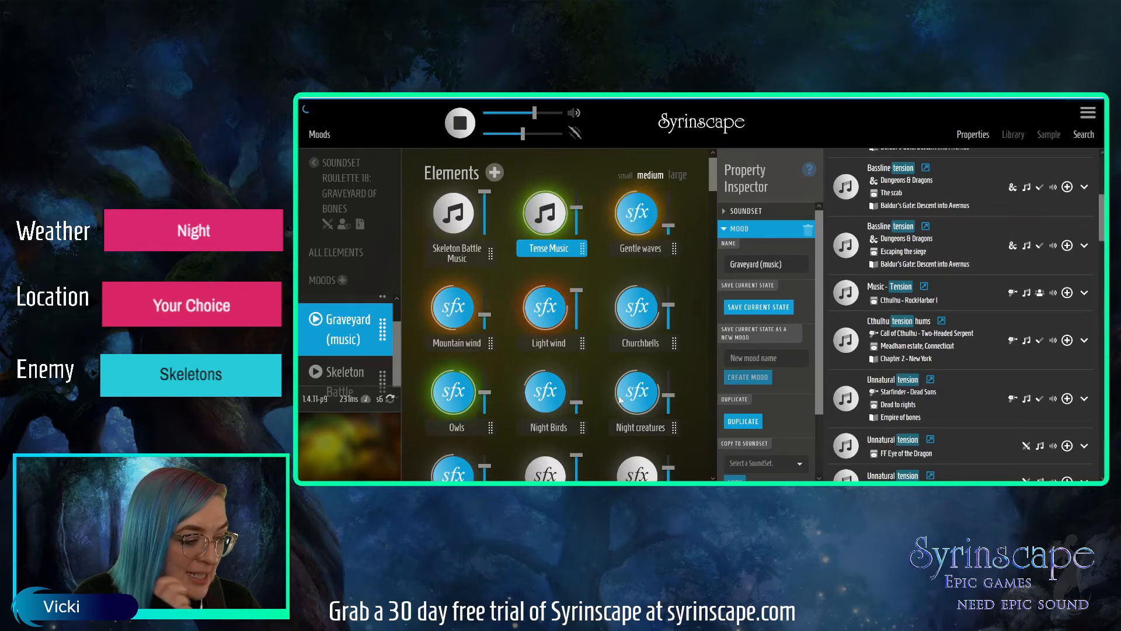
{"action": "left_click", "coordinate": [845, 341]}
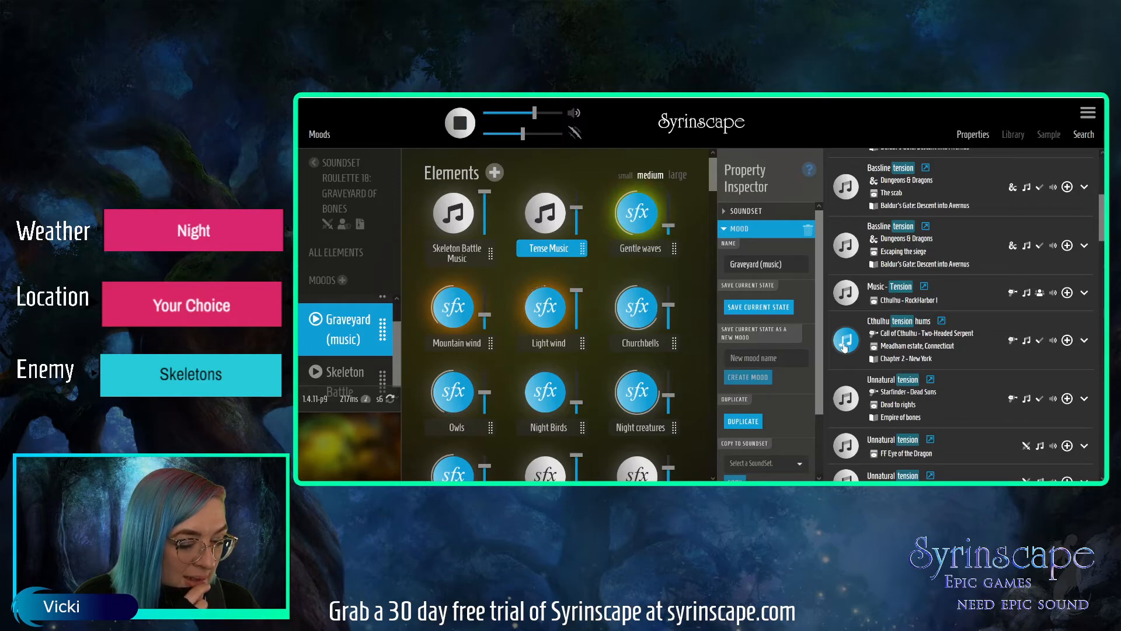
Replay the Graveyard (music) mood with Tense Music at a reduced volume and save the current state into that mood.
{"action": "left_click", "coordinate": [351, 339]}
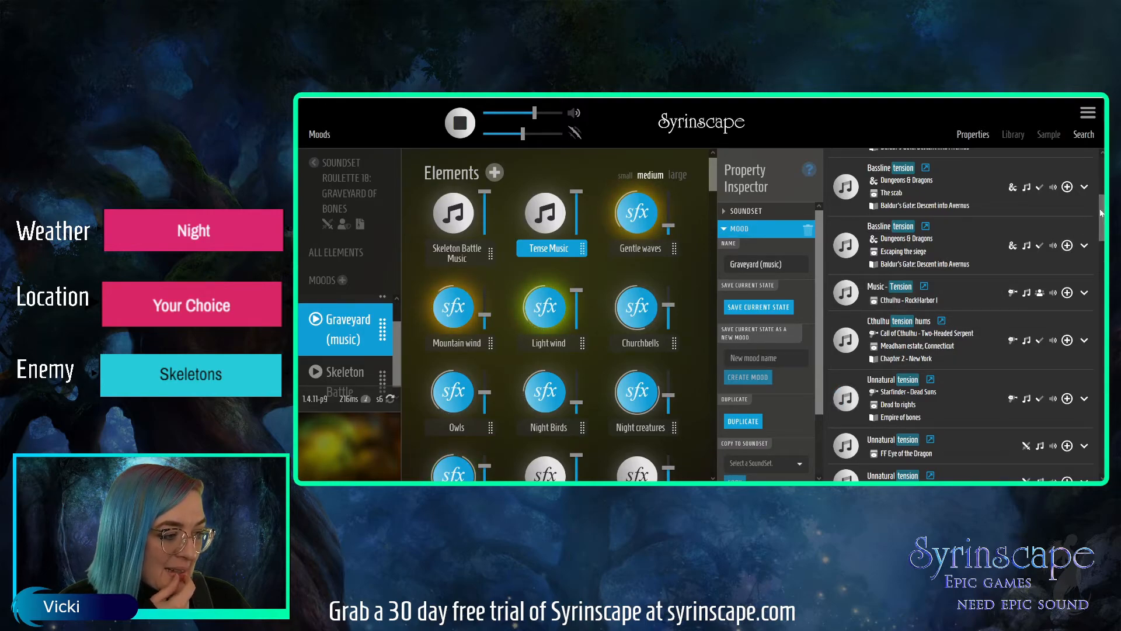
{"action": "left_click", "coordinate": [554, 220]}
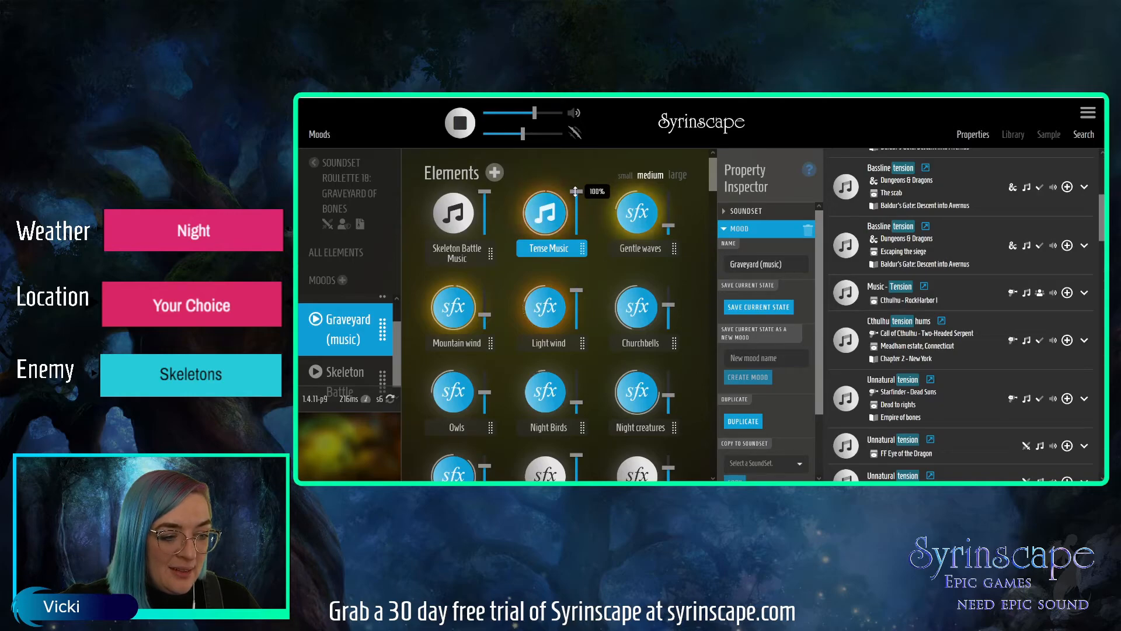
{"action": "left_click_drag", "start_coordinate": [575, 191], "coordinate": [576, 207]}
{"action": "left_click", "coordinate": [770, 310]}
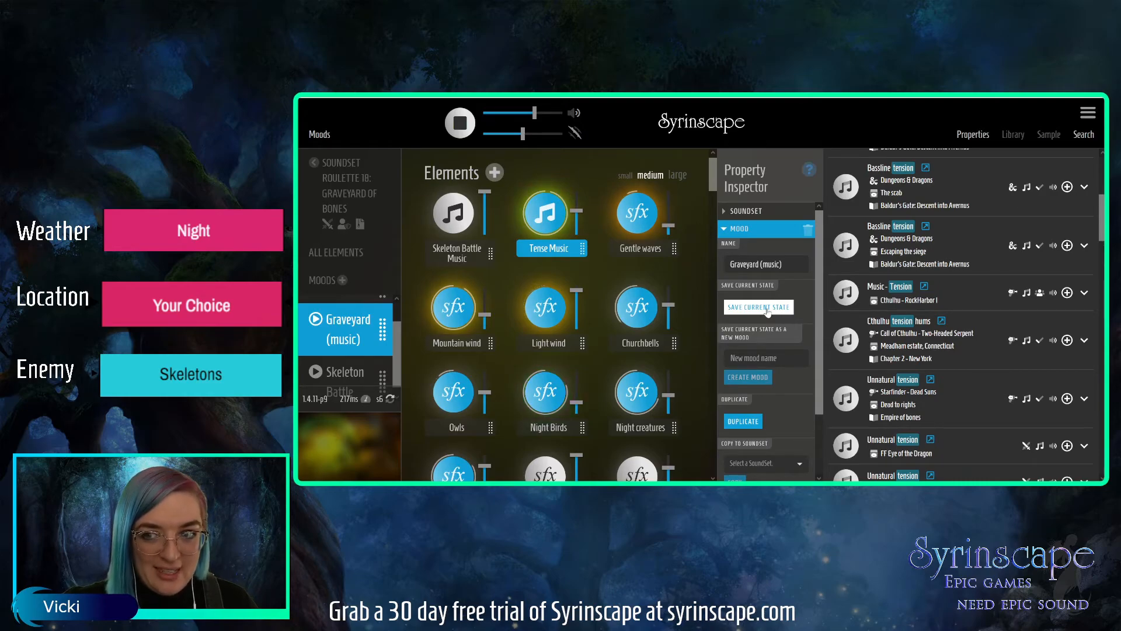
{"action": "left_click", "coordinate": [766, 308]}
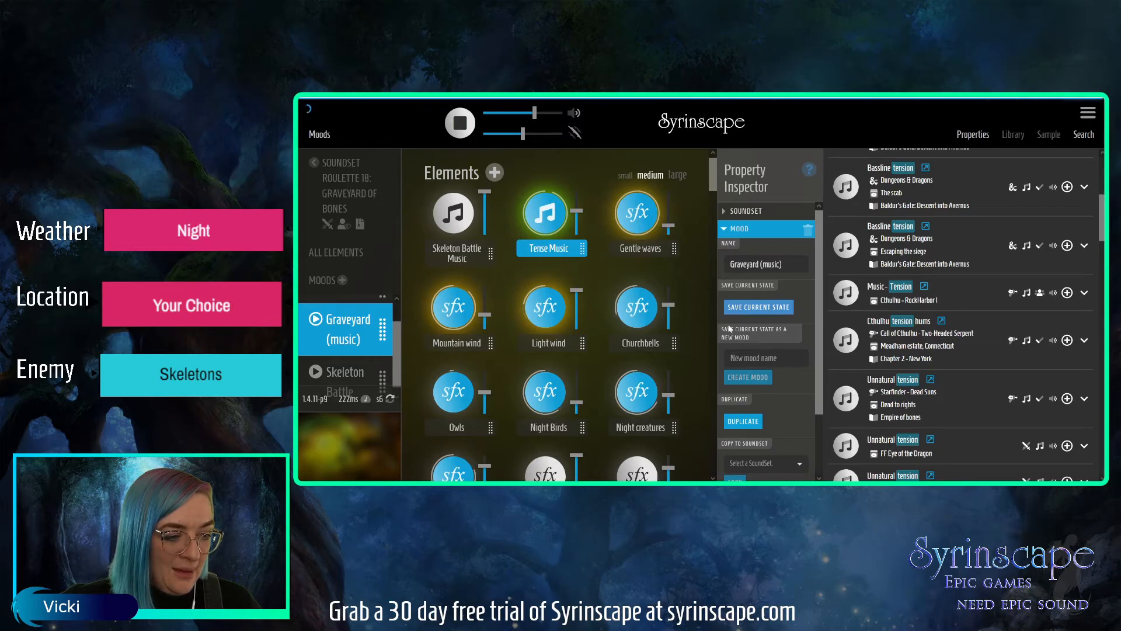
Delete the Gentle waves element from the soundset.
{"action": "left_click", "coordinate": [660, 250]}
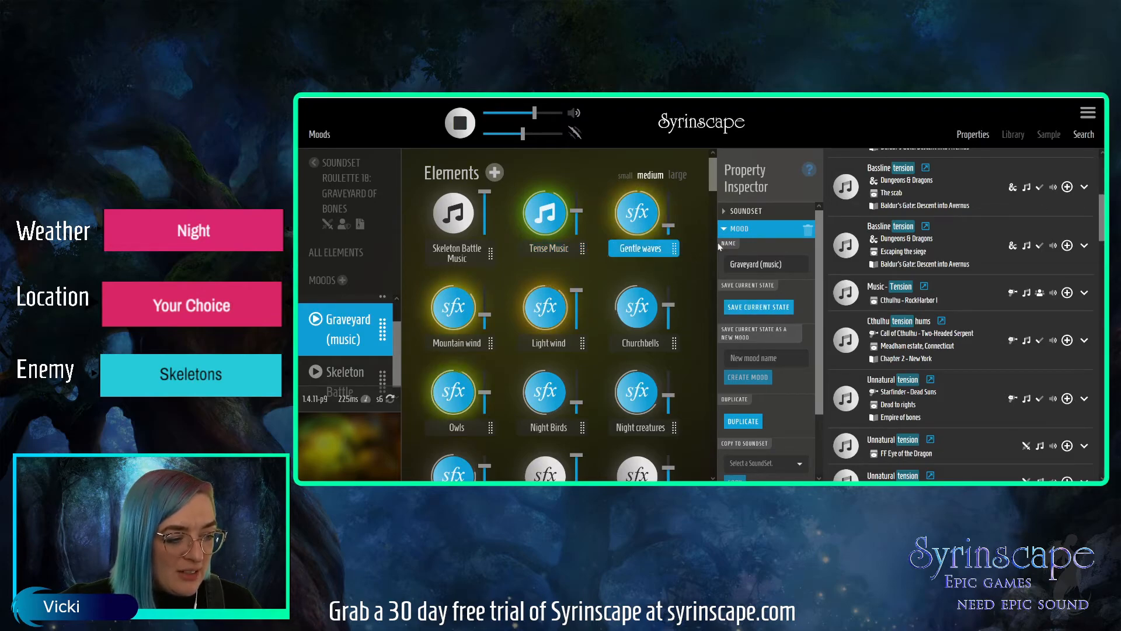
{"action": "left_click", "coordinate": [735, 230]}
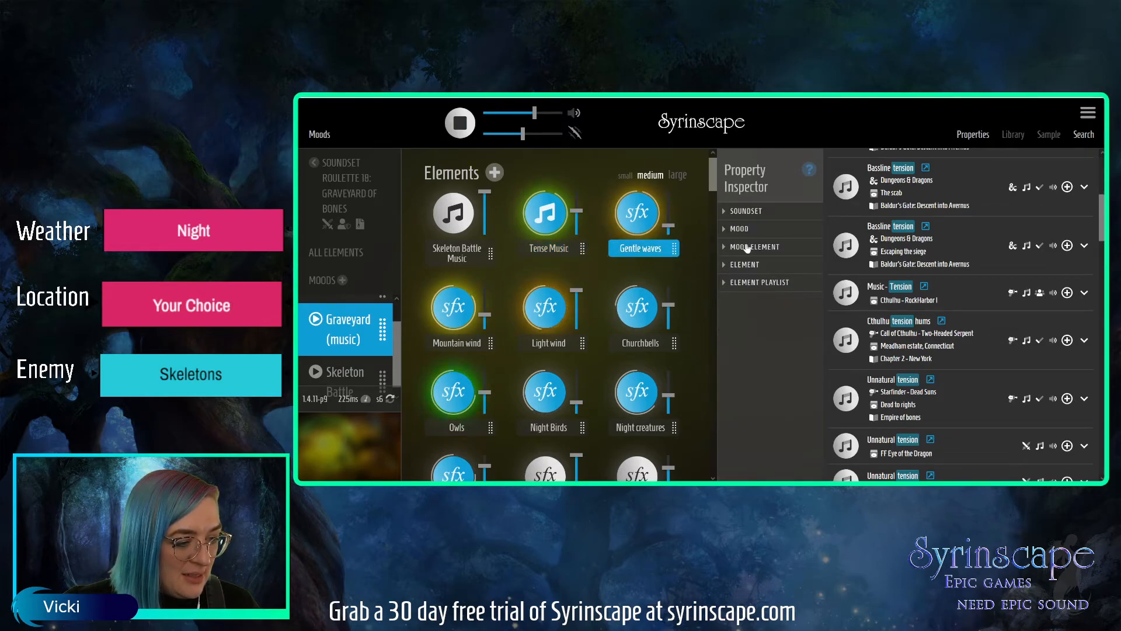
{"action": "left_click", "coordinate": [748, 264]}
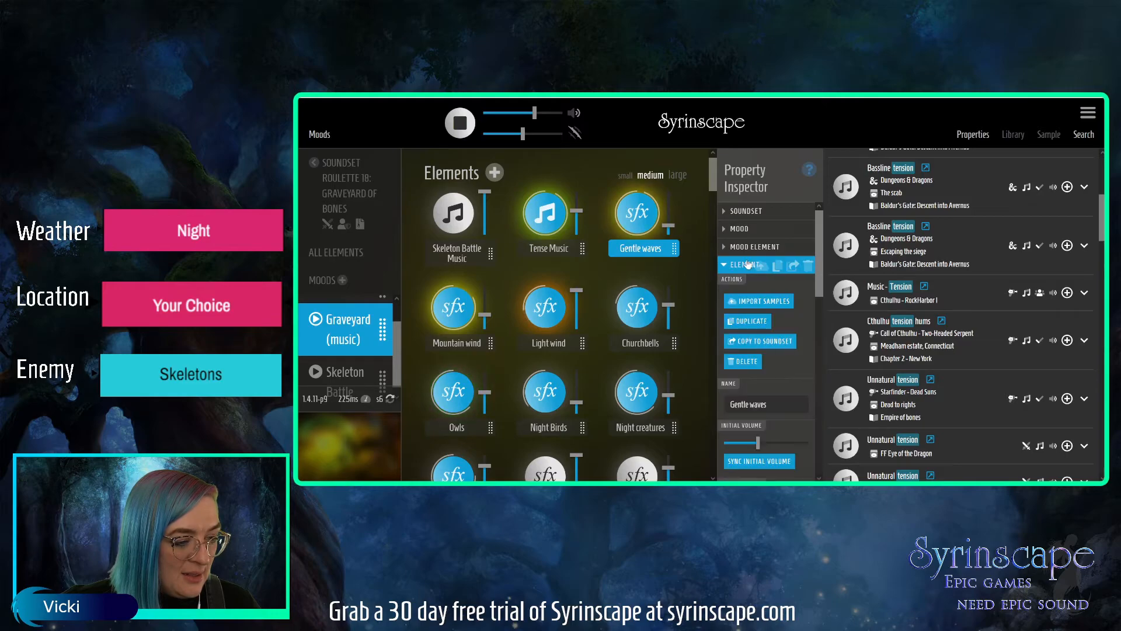
{"action": "left_click", "coordinate": [808, 265]}
{"action": "left_click", "coordinate": [737, 321]}
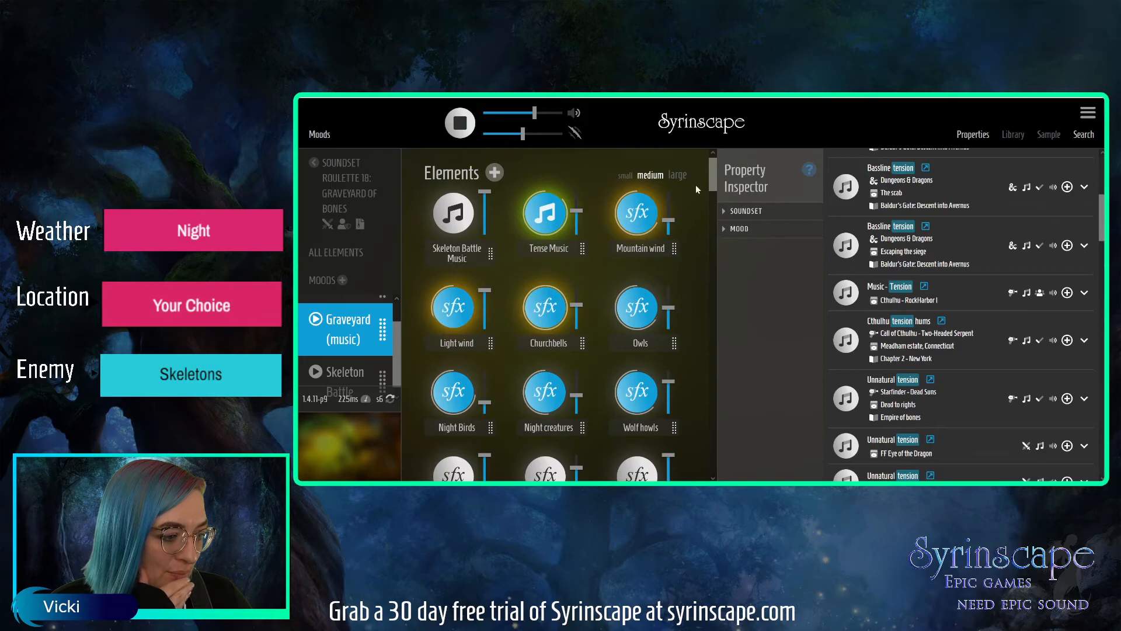
Trigger the Necomancer Spell-like abilities oneshot and start the Skeleton Battle mood.
{"action": "left_click_drag", "start_coordinate": [714, 177], "coordinate": [712, 217]}
{"action": "left_click", "coordinate": [552, 395]}
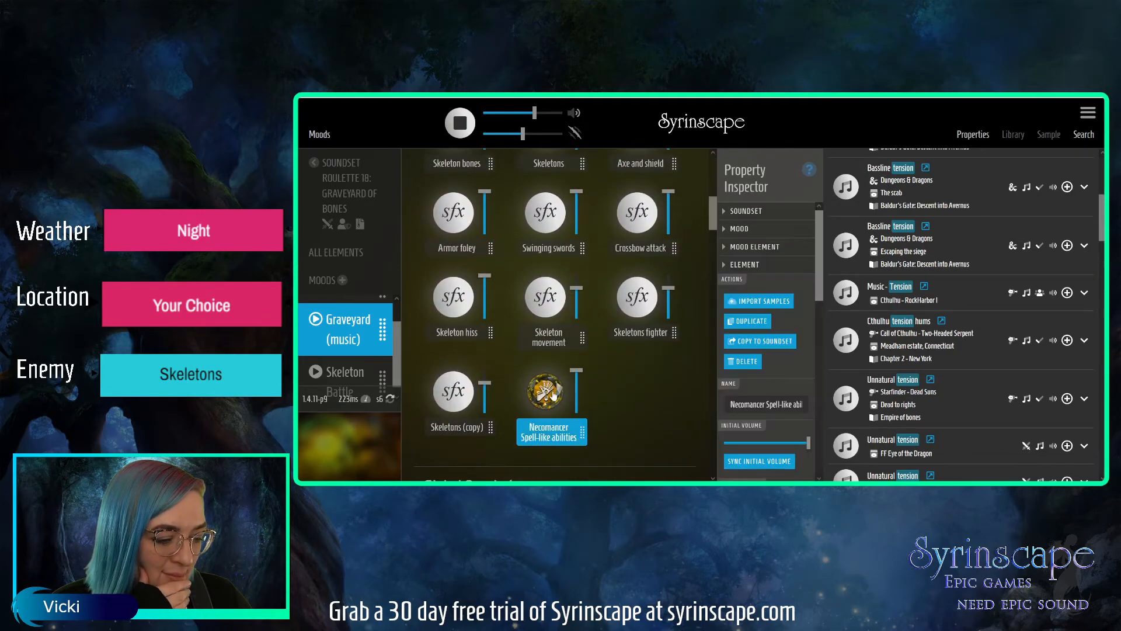
{"action": "left_click", "coordinate": [360, 380]}
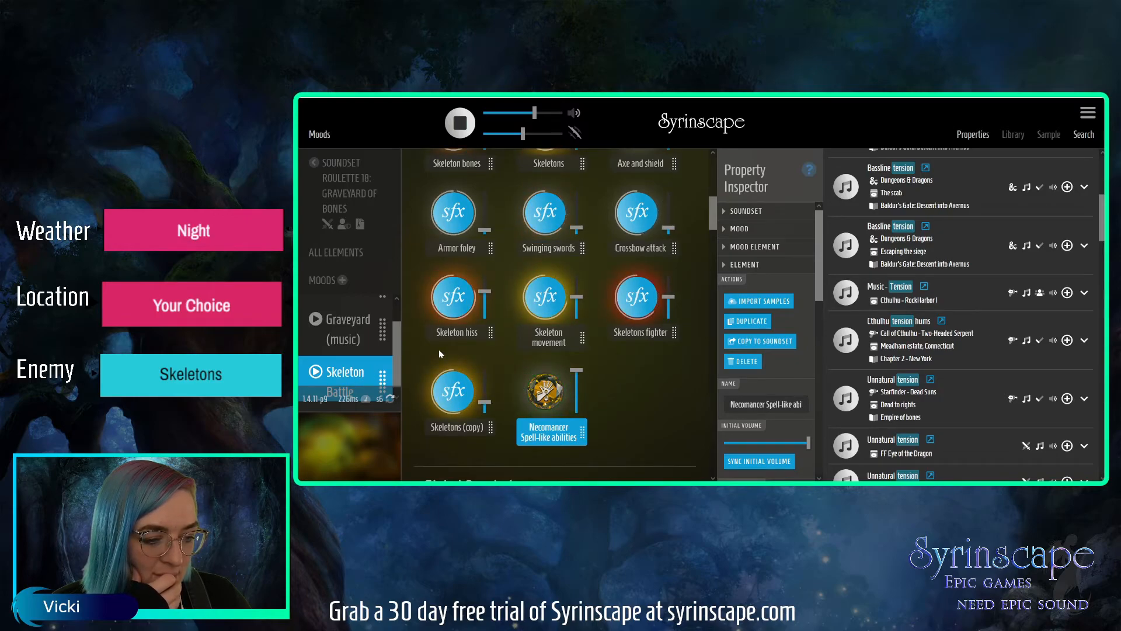
Set the first sample delay of Skeleton Battle Music to the range -7 sec to 0 sec.
{"action": "left_click_drag", "start_coordinate": [715, 214], "coordinate": [711, 168]}
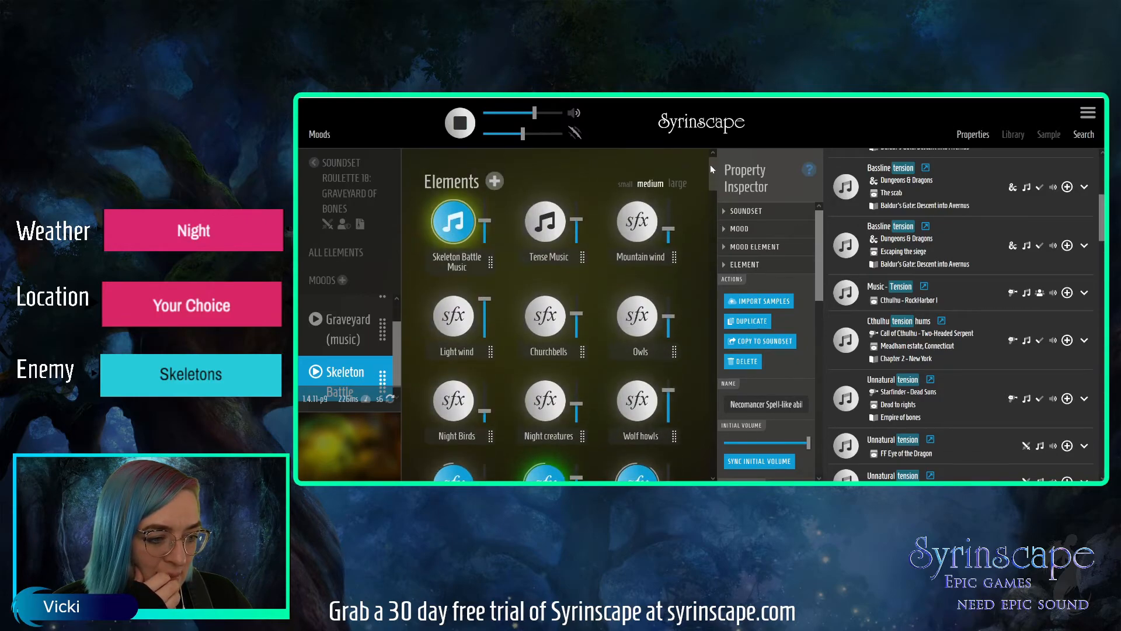
{"action": "left_click", "coordinate": [458, 270]}
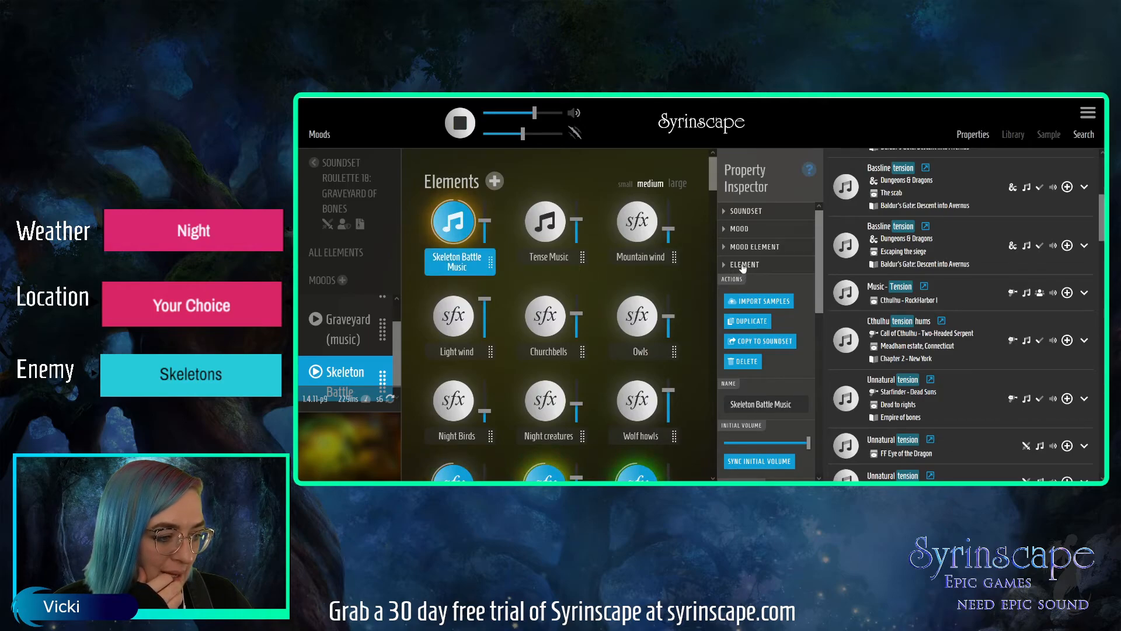
{"action": "left_click", "coordinate": [743, 266]}
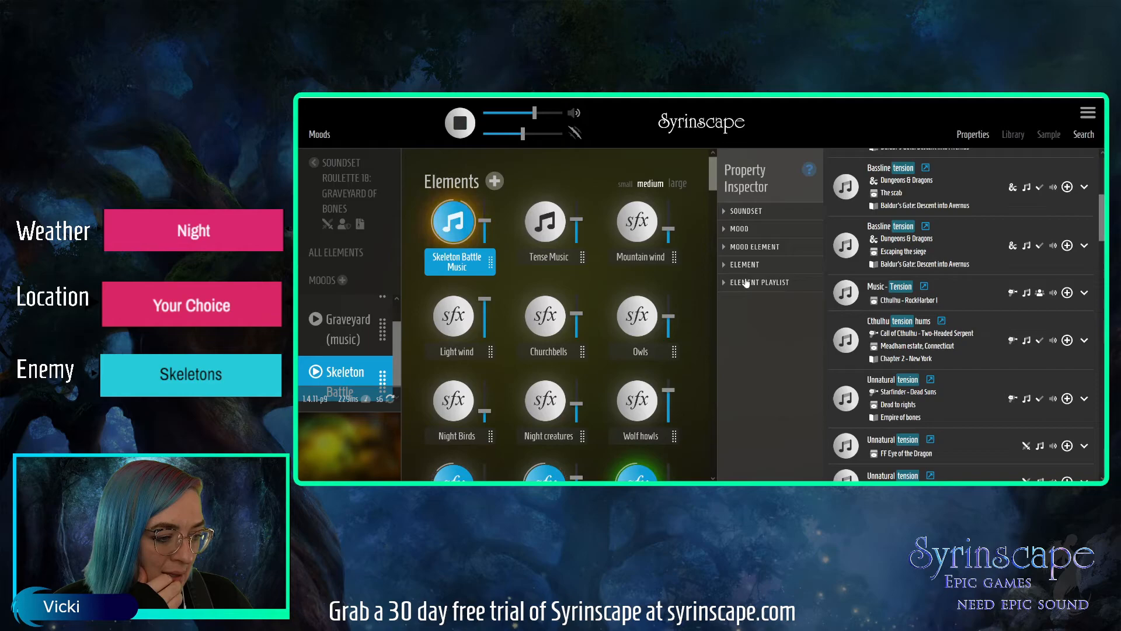
{"action": "left_click", "coordinate": [745, 266]}
{"action": "left_click_drag", "start_coordinate": [819, 269], "coordinate": [811, 400]}
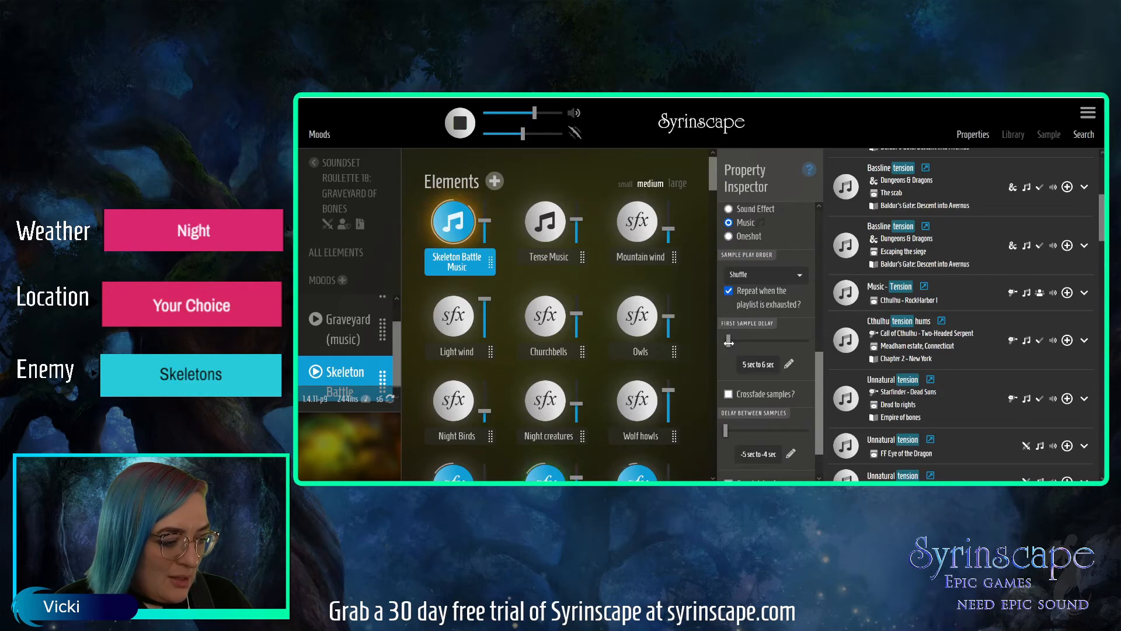
{"action": "left_click_drag", "start_coordinate": [727, 344], "coordinate": [724, 345]}
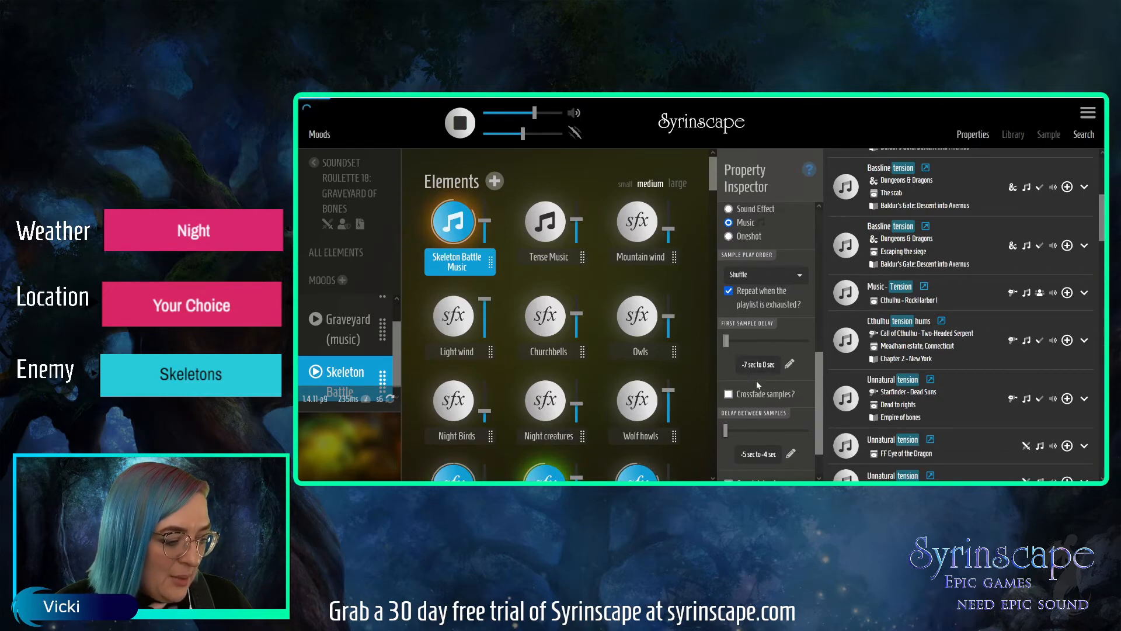
Start Mountain wind, Light wind, Churchbells, Owls, Night Birds, Night creatures and Wolf howls in the Skeleton Battle mood.
{"action": "scroll", "coordinate": [812, 244], "scroll_direction": "up", "scroll_amount": 10}
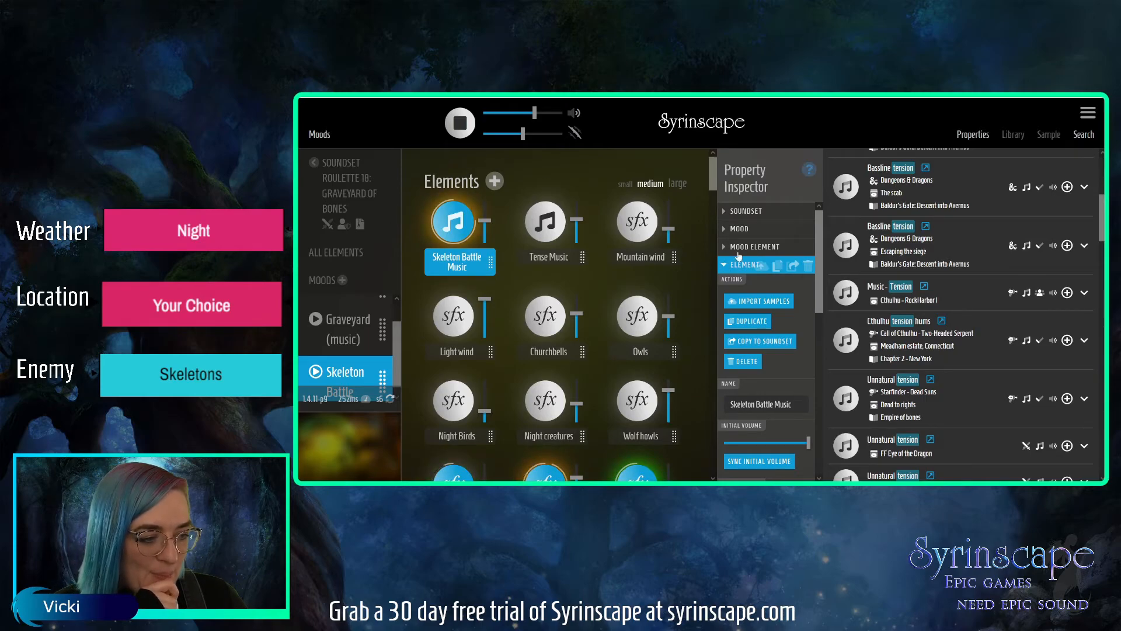
{"action": "left_click", "coordinate": [743, 233]}
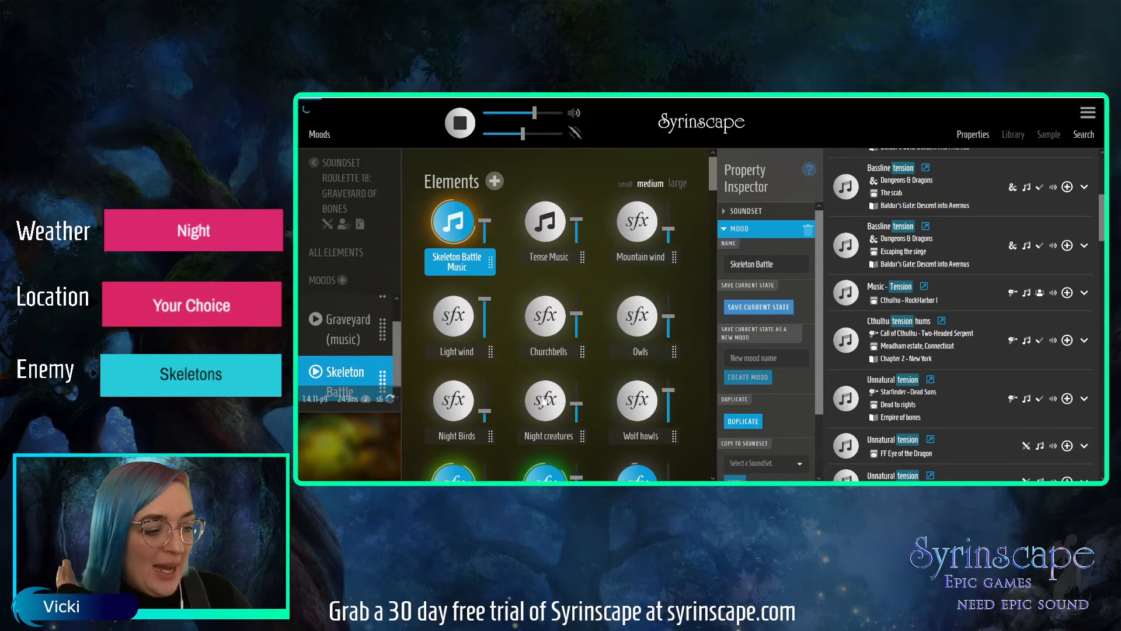
{"action": "left_click_drag", "start_coordinate": [711, 184], "coordinate": [712, 190]}
{"action": "left_click", "coordinate": [641, 184]}
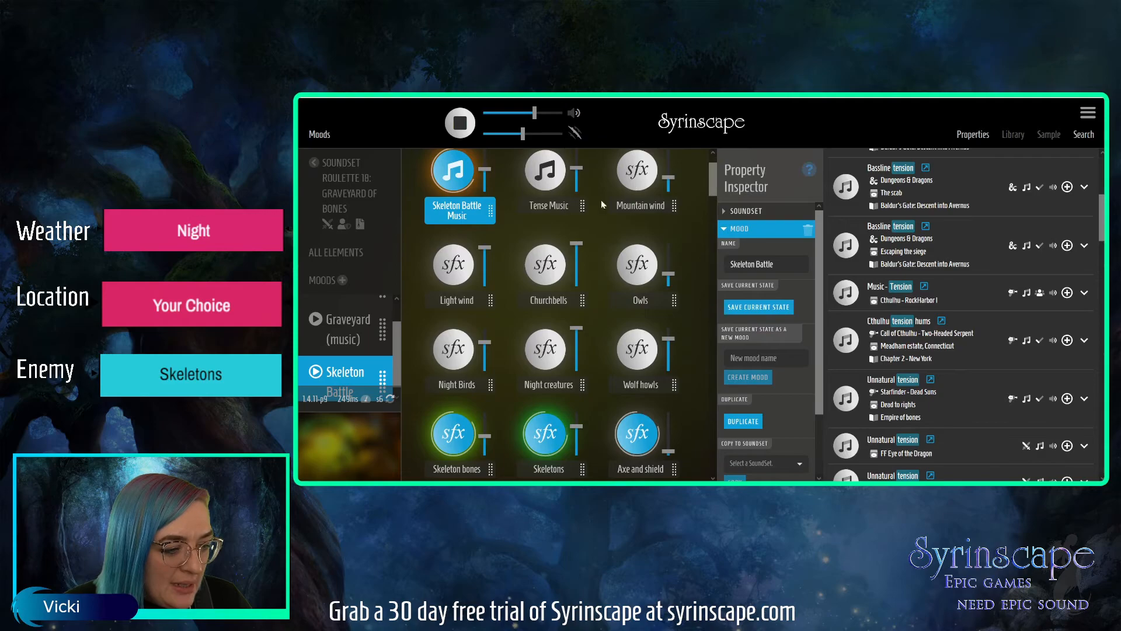
{"action": "left_click", "coordinate": [460, 261]}
{"action": "left_click", "coordinate": [548, 267]}
{"action": "left_click", "coordinate": [637, 269]}
{"action": "left_click", "coordinate": [460, 349]}
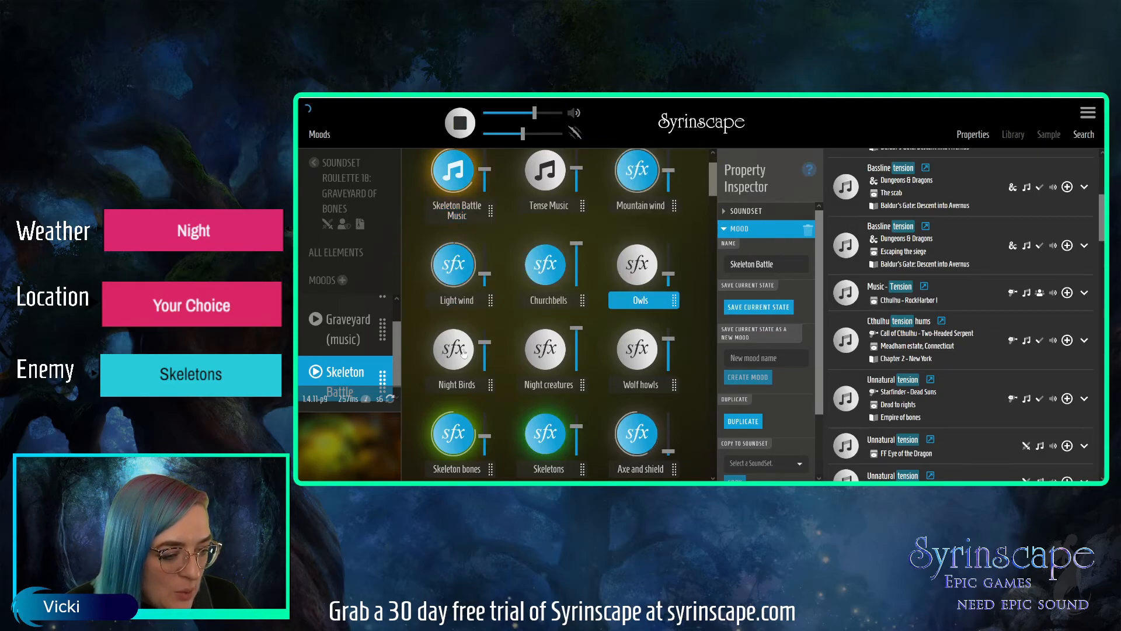
{"action": "left_click", "coordinate": [552, 353]}
{"action": "left_click", "coordinate": [637, 349]}
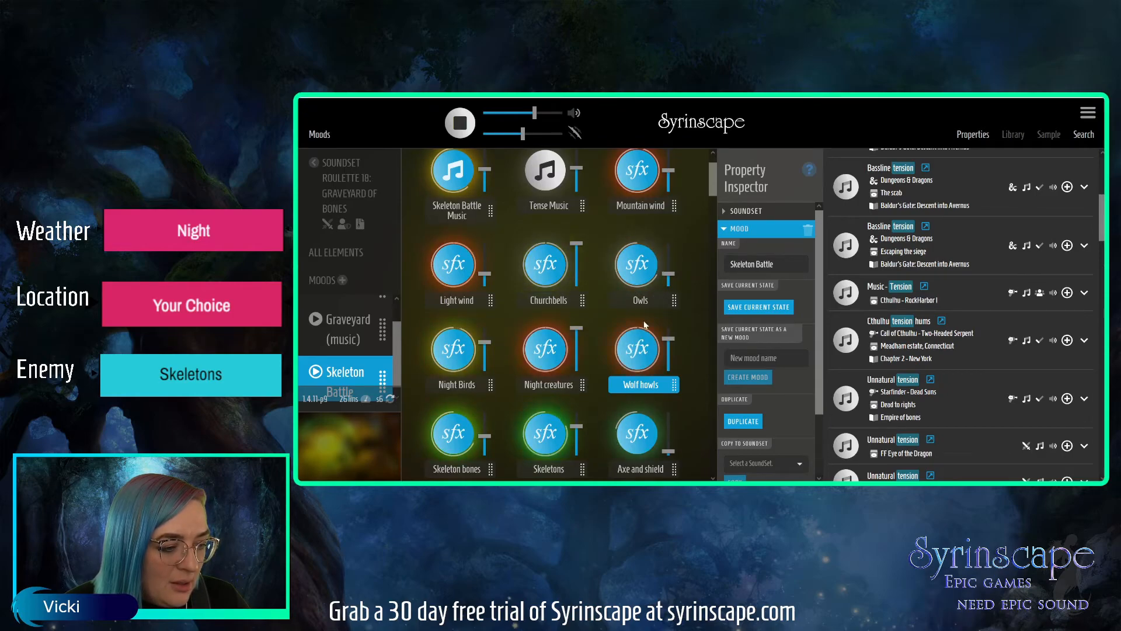
Set Night creatures to 44%, lower Churchbells, Night Birds and Wolf howls, raise Skeleton bones, and save the Skeleton Battle mood's current state.
{"action": "left_click_drag", "start_coordinate": [577, 328], "coordinate": [578, 351]}
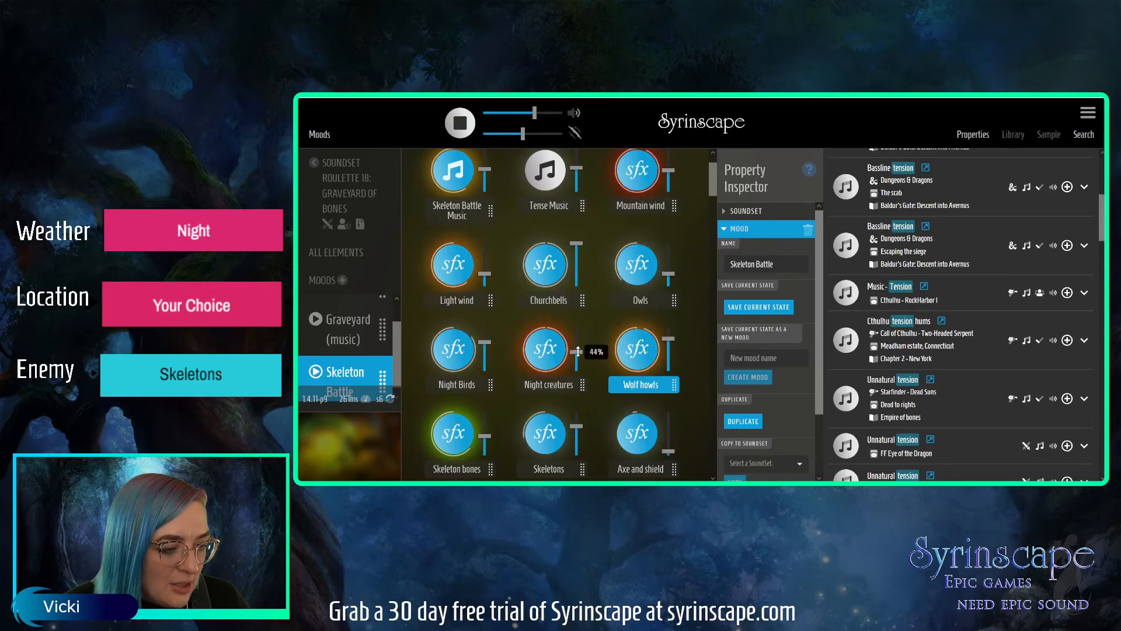
{"action": "left_click_drag", "start_coordinate": [577, 245], "coordinate": [576, 257]}
{"action": "left_click_drag", "start_coordinate": [484, 342], "coordinate": [484, 356]}
{"action": "left_click_drag", "start_coordinate": [668, 339], "coordinate": [667, 351]}
{"action": "left_click_drag", "start_coordinate": [488, 434], "coordinate": [489, 425]}
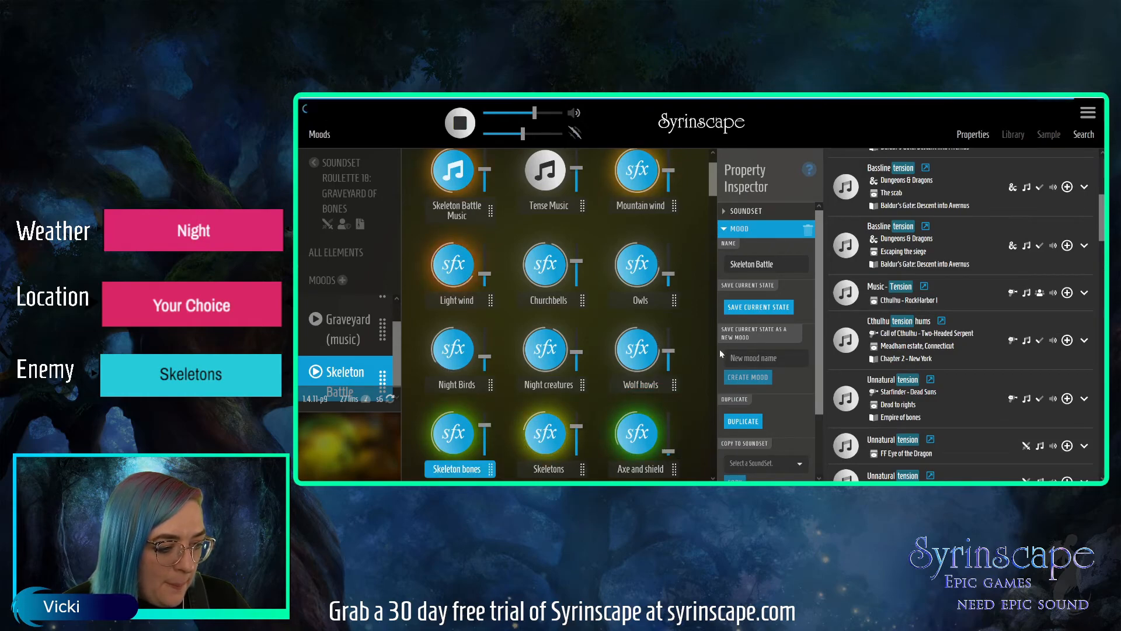
{"action": "left_click", "coordinate": [743, 308]}
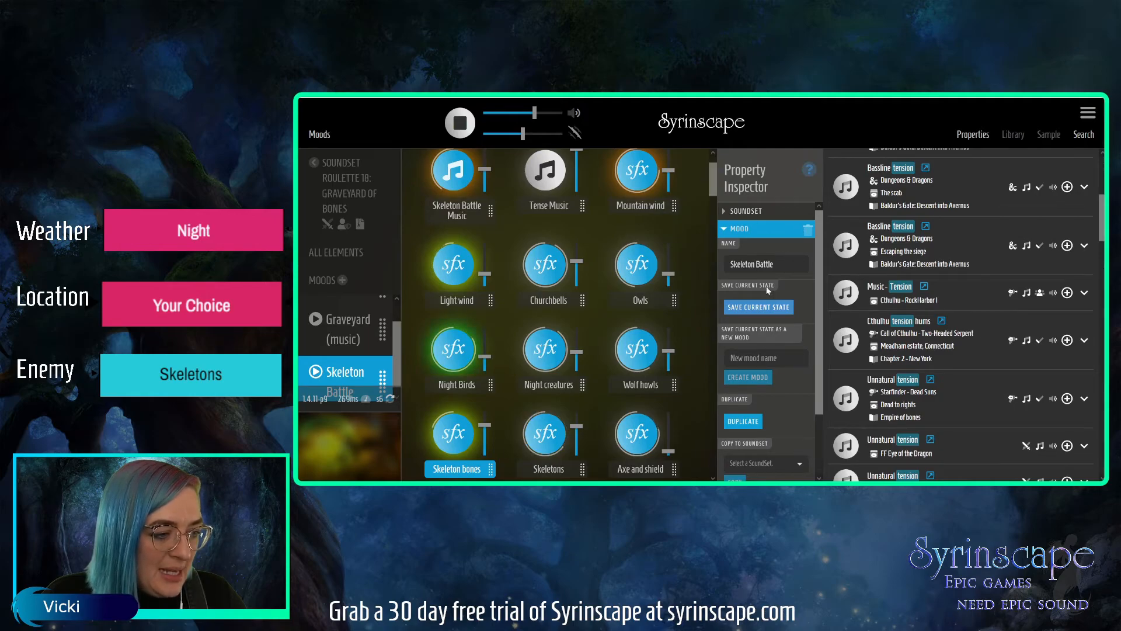
{"action": "left_click", "coordinate": [758, 306]}
Stop all playback and hide the property inspector and search results to show only the moods and elements.
{"action": "left_click_drag", "start_coordinate": [710, 188], "coordinate": [704, 222]}
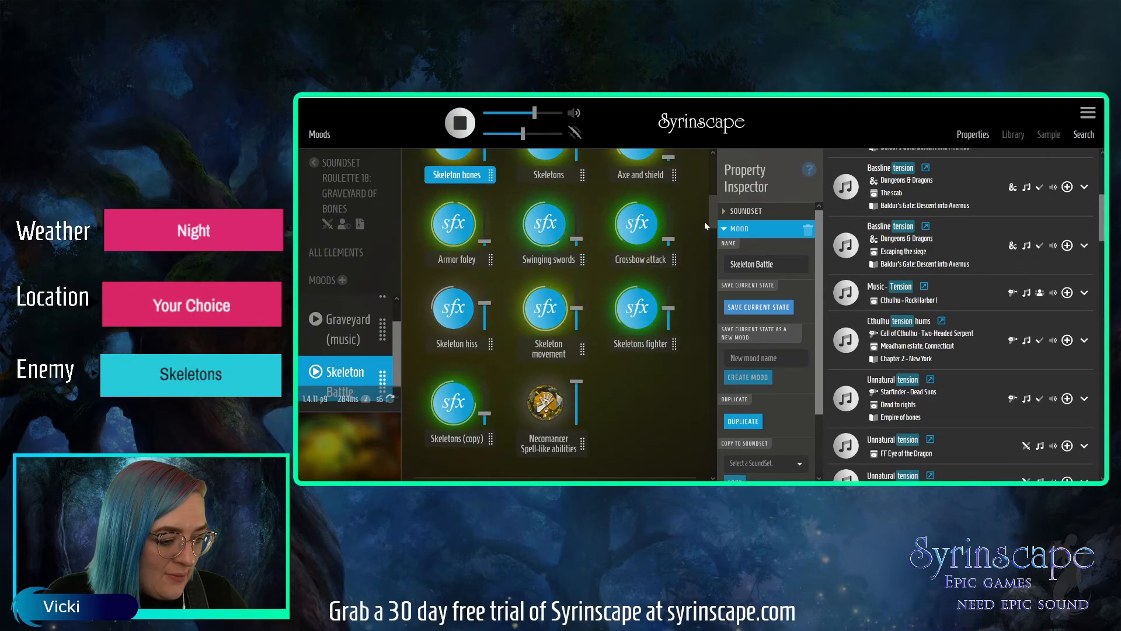
{"action": "left_click_drag", "start_coordinate": [704, 222], "coordinate": [707, 176]}
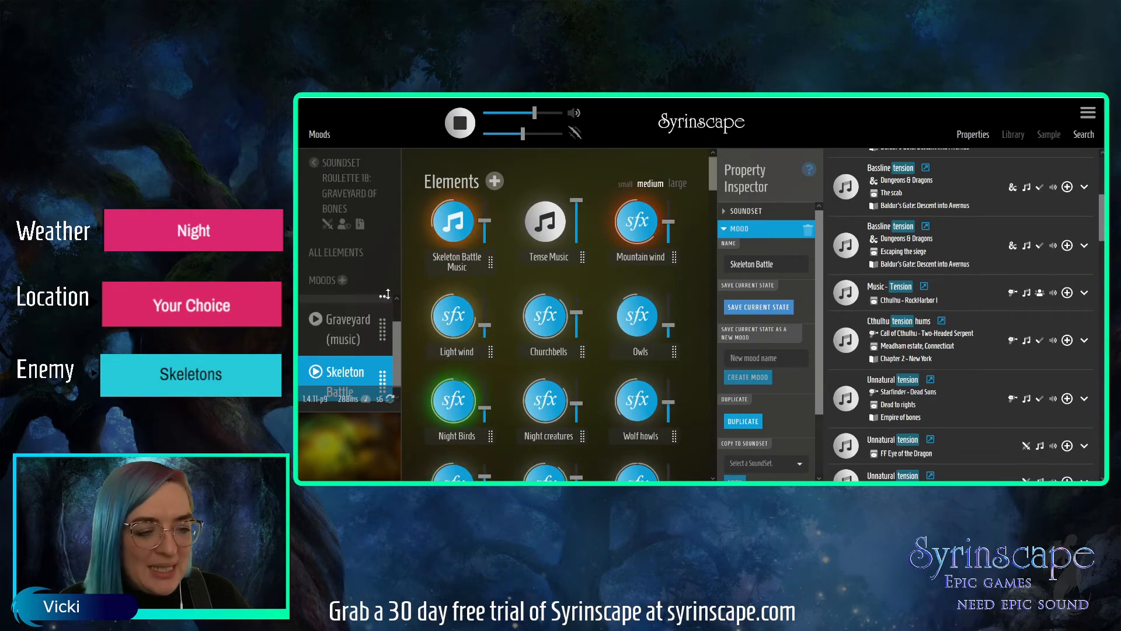
{"action": "left_click", "coordinate": [461, 124]}
{"action": "scroll", "coordinate": [399, 349], "scroll_direction": "up", "scroll_amount": 1}
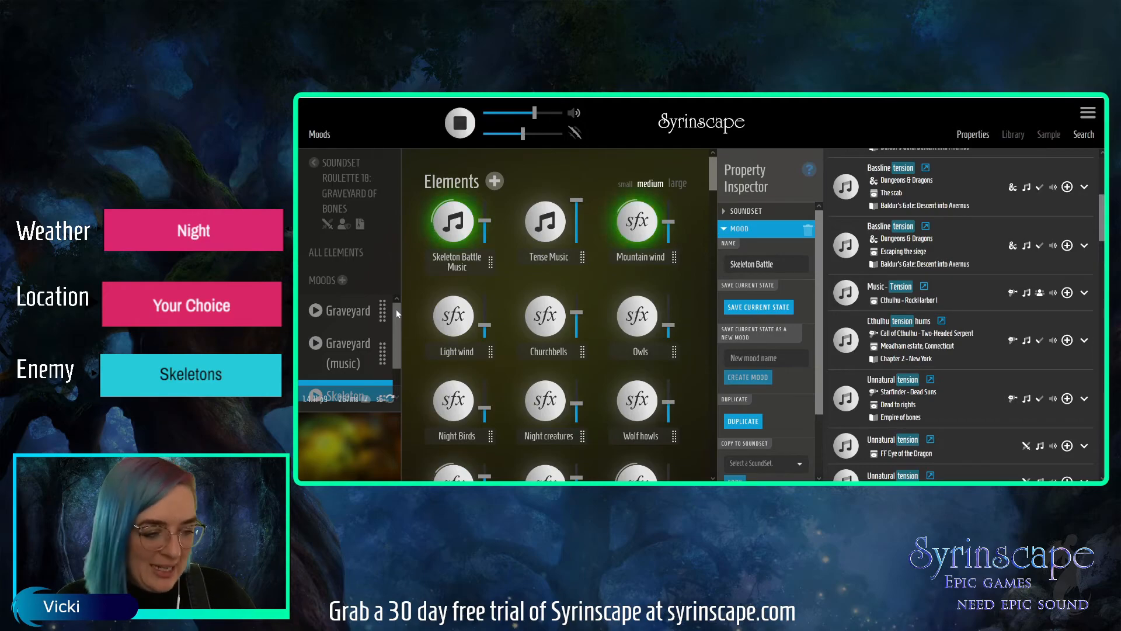
{"action": "left_click", "coordinate": [973, 134]}
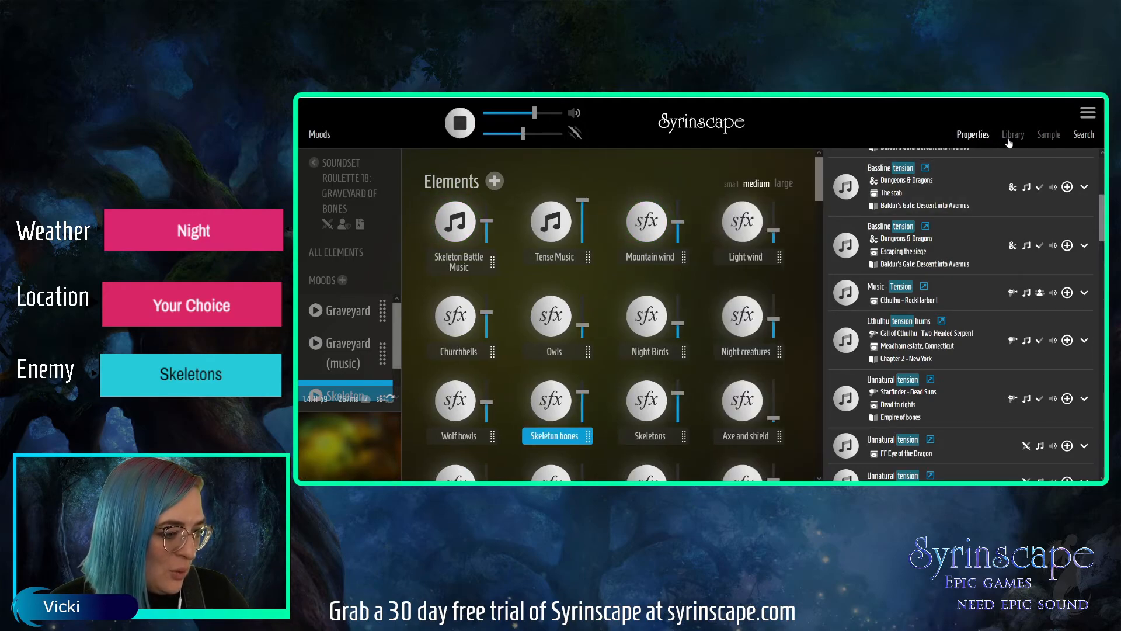
{"action": "left_click", "coordinate": [1081, 135]}
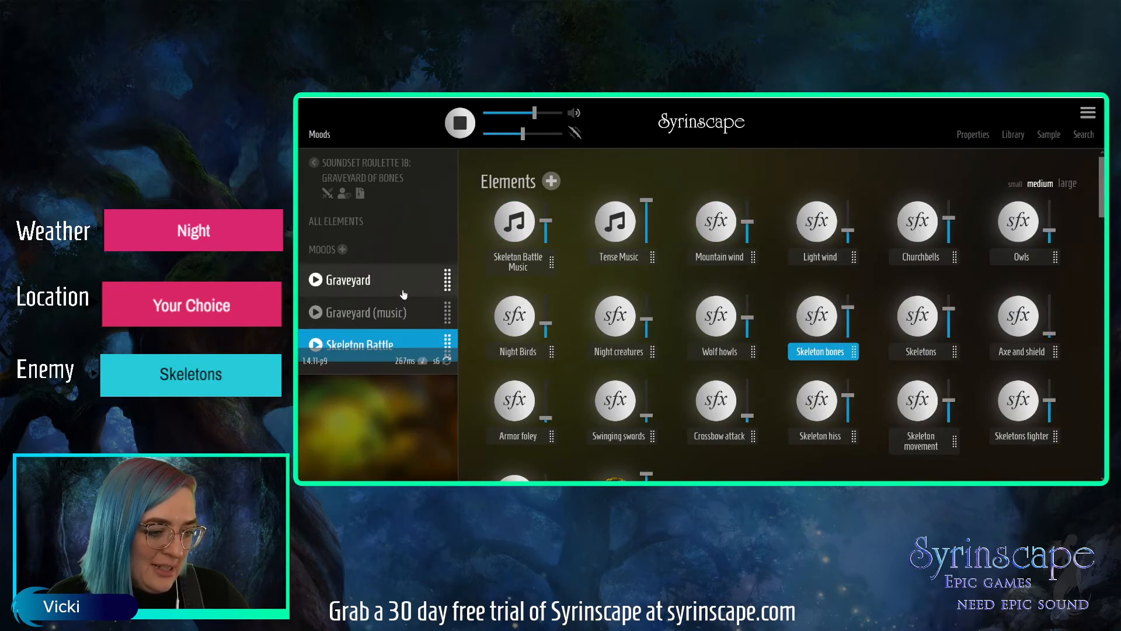
Play the Graveyard mood and set the first sample delay of Wolf howls to the range 8 sec to 28 sec.
{"action": "left_click", "coordinate": [403, 292]}
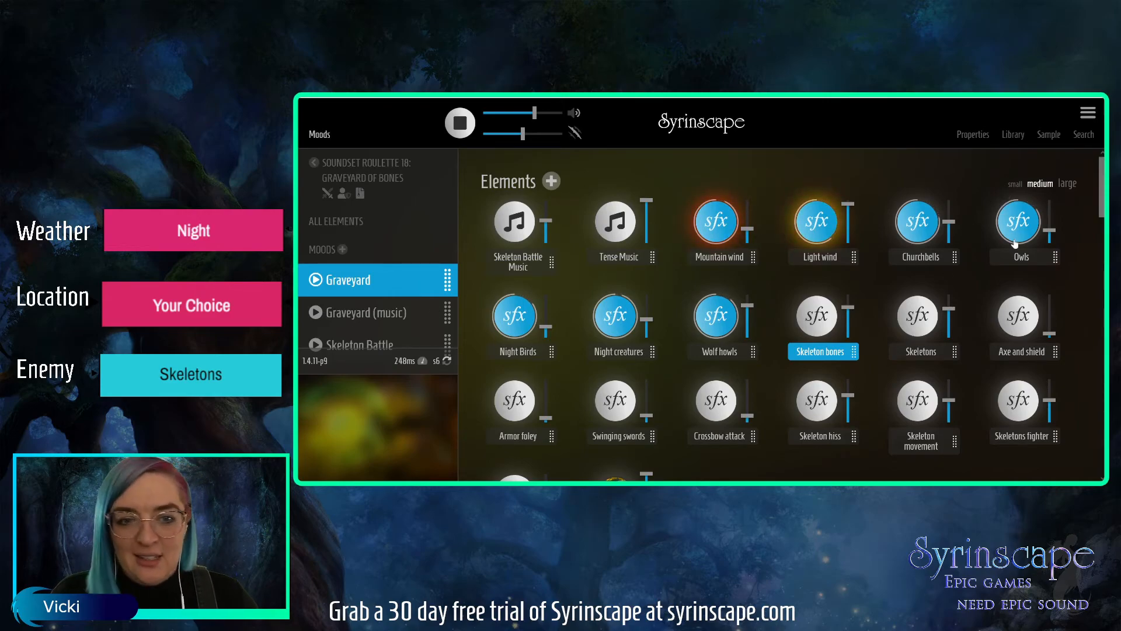
{"action": "scroll", "coordinate": [1103, 196], "scroll_direction": "down", "scroll_amount": 1}
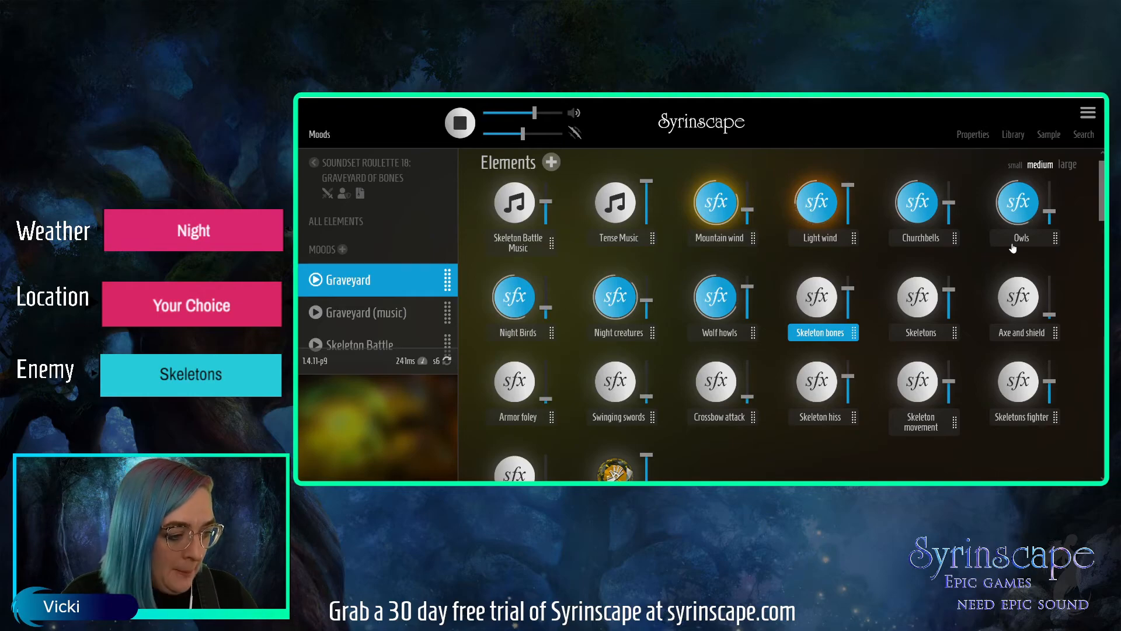
{"action": "left_click", "coordinate": [741, 338]}
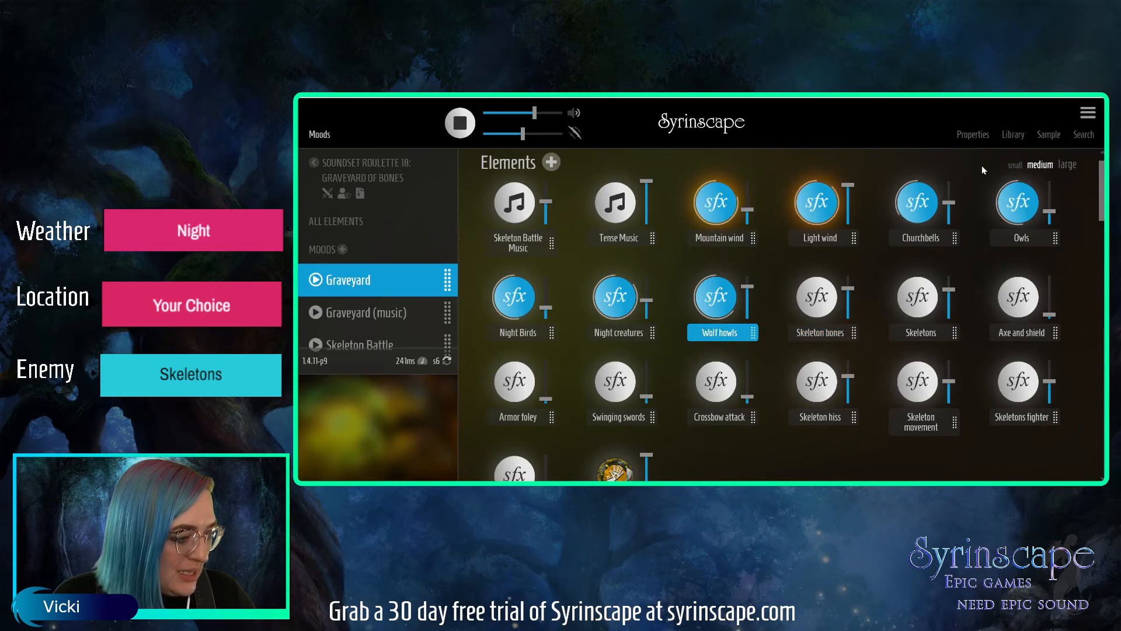
{"action": "left_click", "coordinate": [973, 134]}
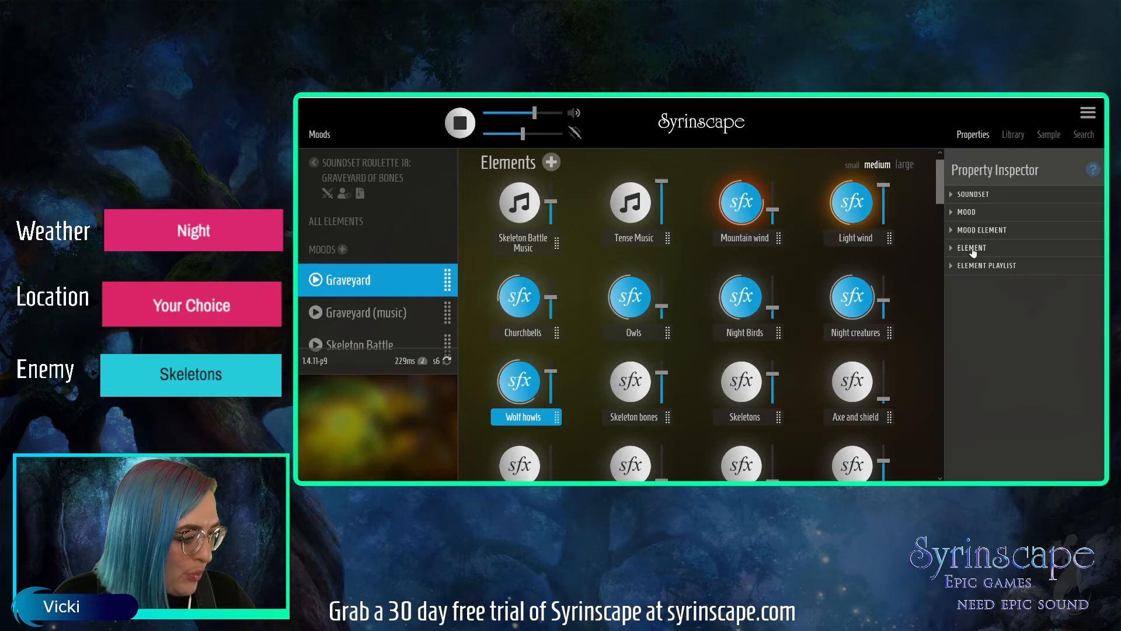
{"action": "left_click", "coordinate": [972, 248]}
{"action": "scroll", "coordinate": [1095, 285], "scroll_direction": "down", "scroll_amount": 5}
{"action": "scroll", "coordinate": [1092, 298], "scroll_direction": "down", "scroll_amount": 5}
{"action": "scroll", "coordinate": [1092, 365], "scroll_direction": "down", "scroll_amount": 2}
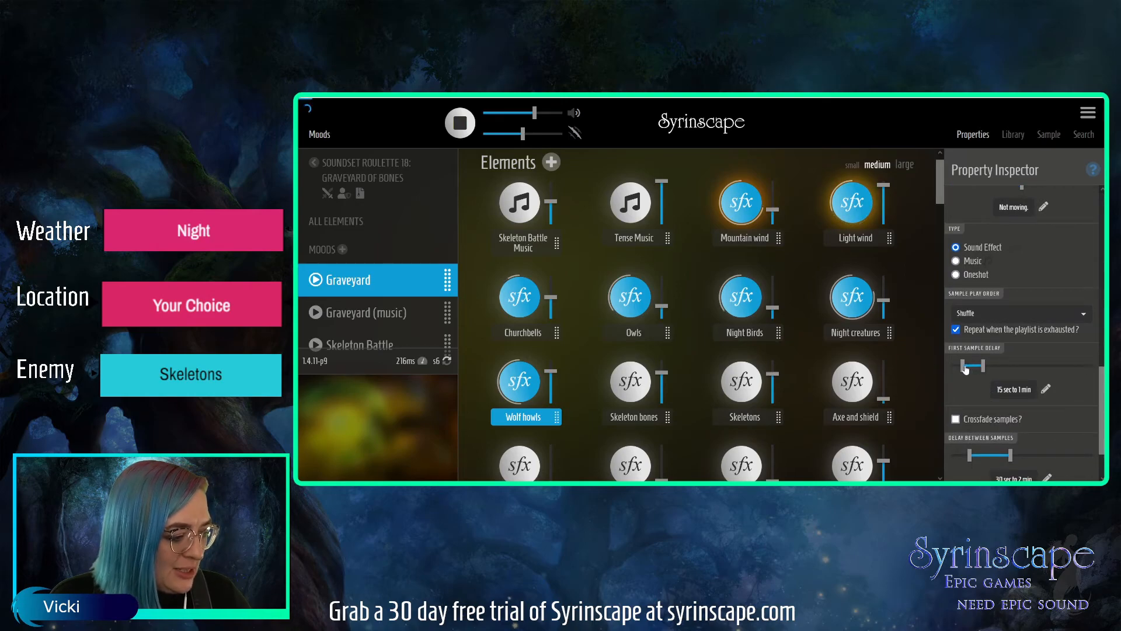
{"action": "mouse_move", "coordinate": [961, 366]}
{"action": "left_mouse_down"}
{"action": "mouse_move", "coordinate": [985, 367]}
{"action": "mouse_move", "coordinate": [967, 366]}
{"action": "left_mouse_up"}
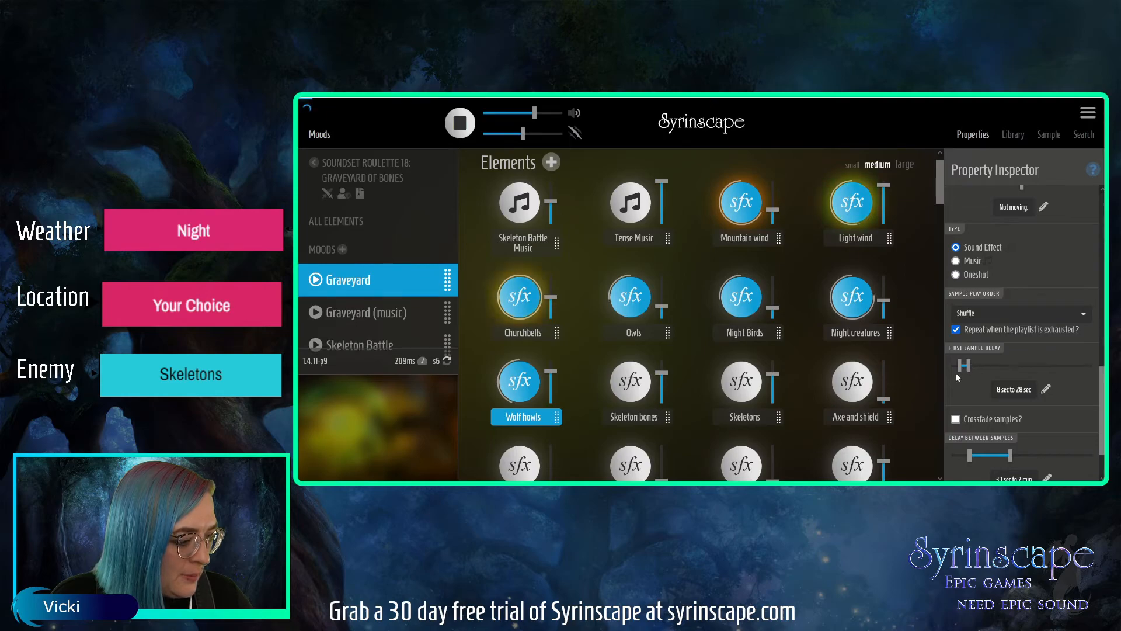
Set the first sample delay of Owls to 16 sec to 33 sec and of Night Birds to 23 sec to 33 sec.
{"action": "left_click", "coordinate": [632, 333]}
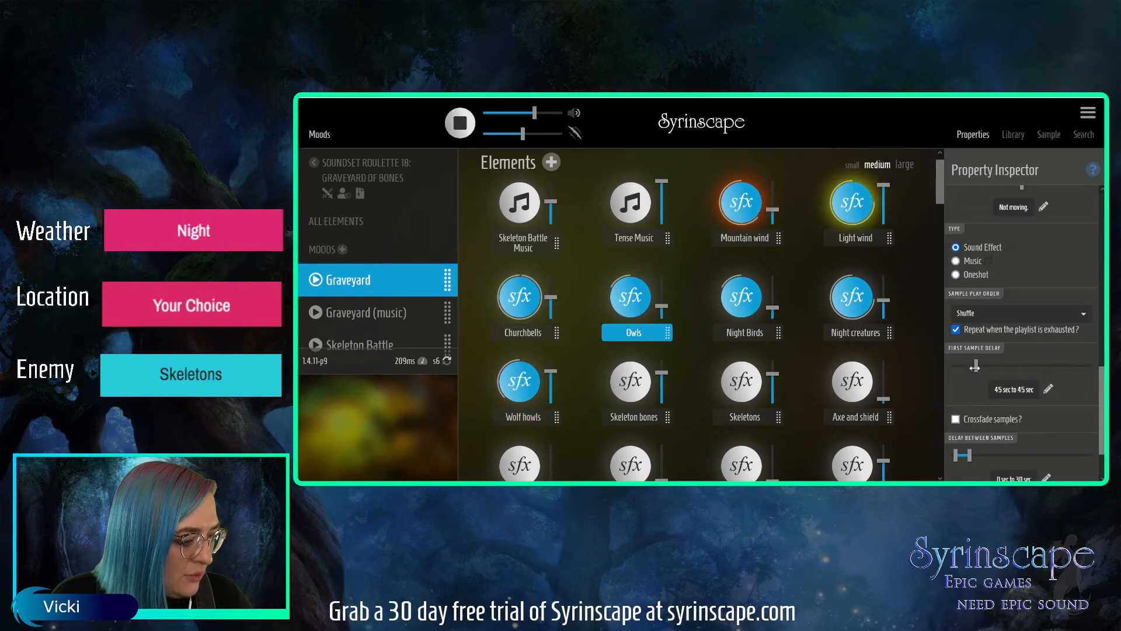
{"action": "left_click_drag", "start_coordinate": [968, 366], "coordinate": [967, 367]}
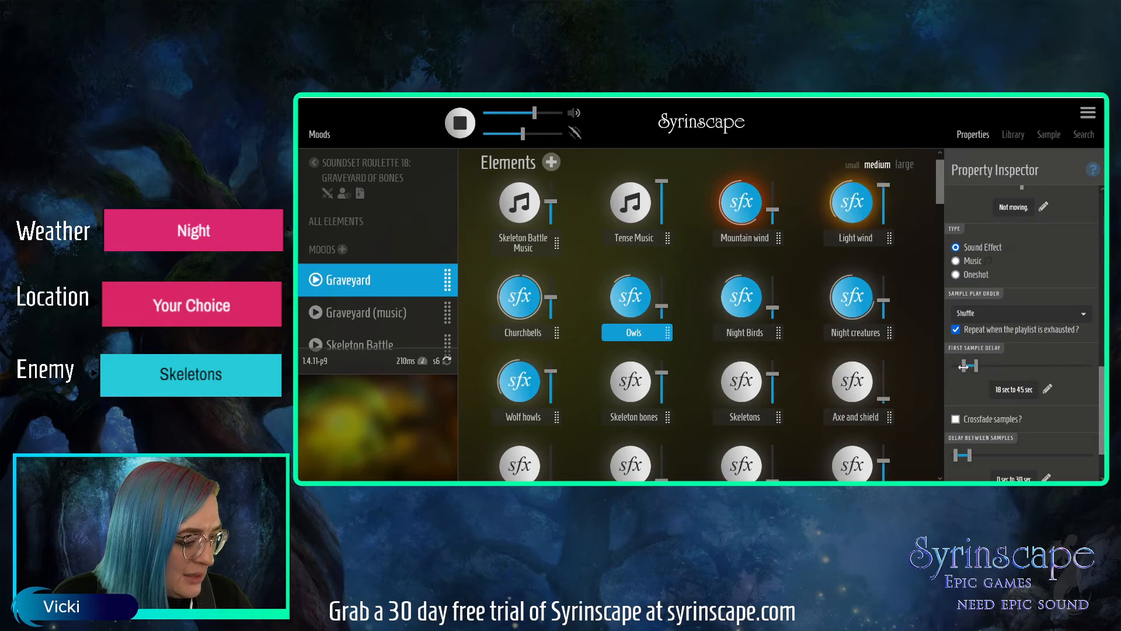
{"action": "left_click_drag", "start_coordinate": [975, 367], "coordinate": [970, 367]}
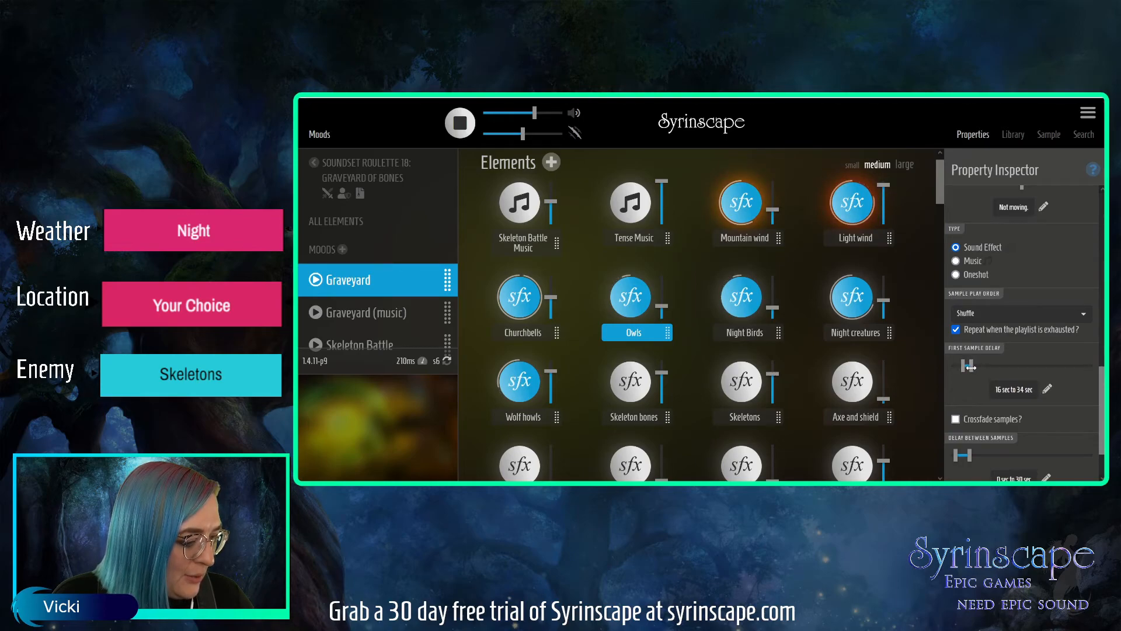
{"action": "left_click", "coordinate": [771, 334]}
{"action": "left_click_drag", "start_coordinate": [975, 365], "coordinate": [971, 365]}
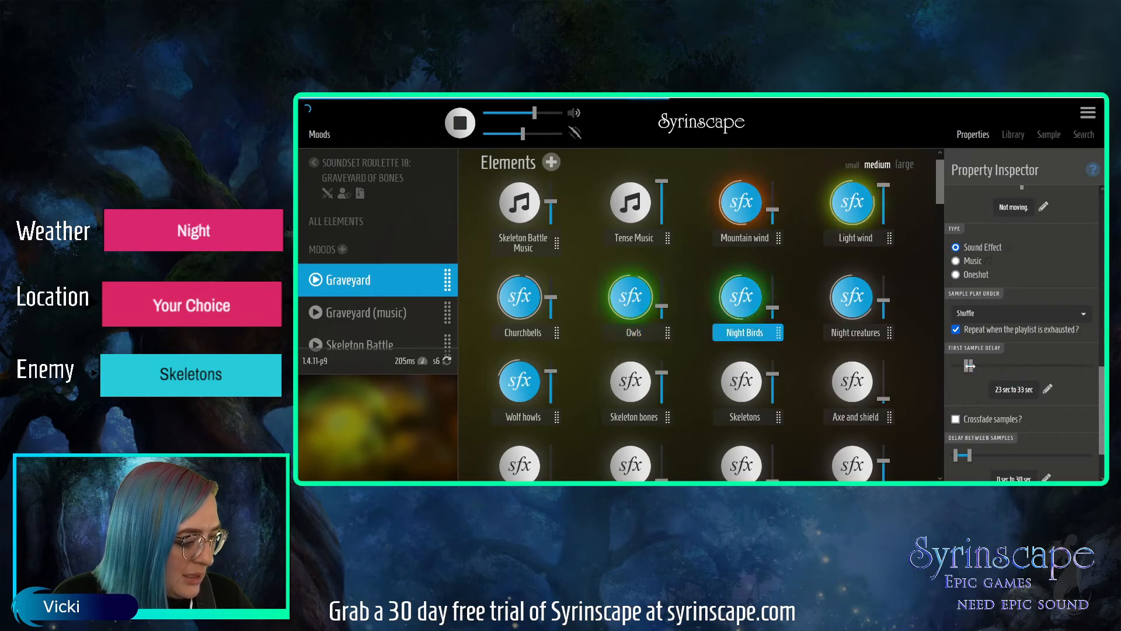
Set the first sample delay of Night creatures to the range -4 sec to 5 sec and collapse the property sections.
{"action": "left_click", "coordinate": [859, 335]}
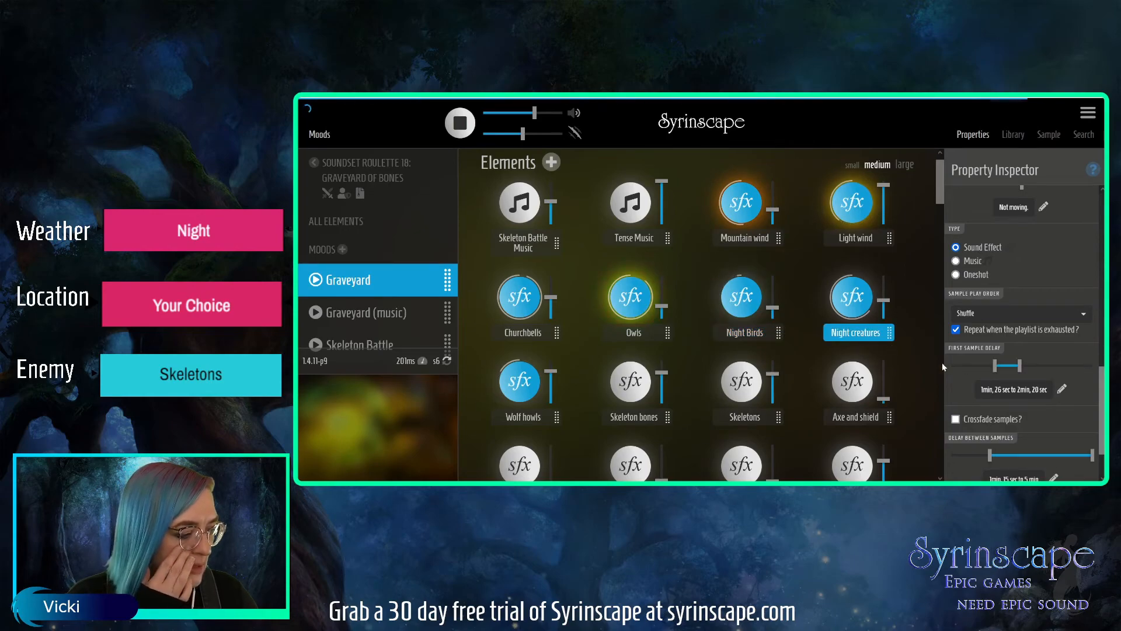
{"action": "left_click_drag", "start_coordinate": [996, 366], "coordinate": [954, 369]}
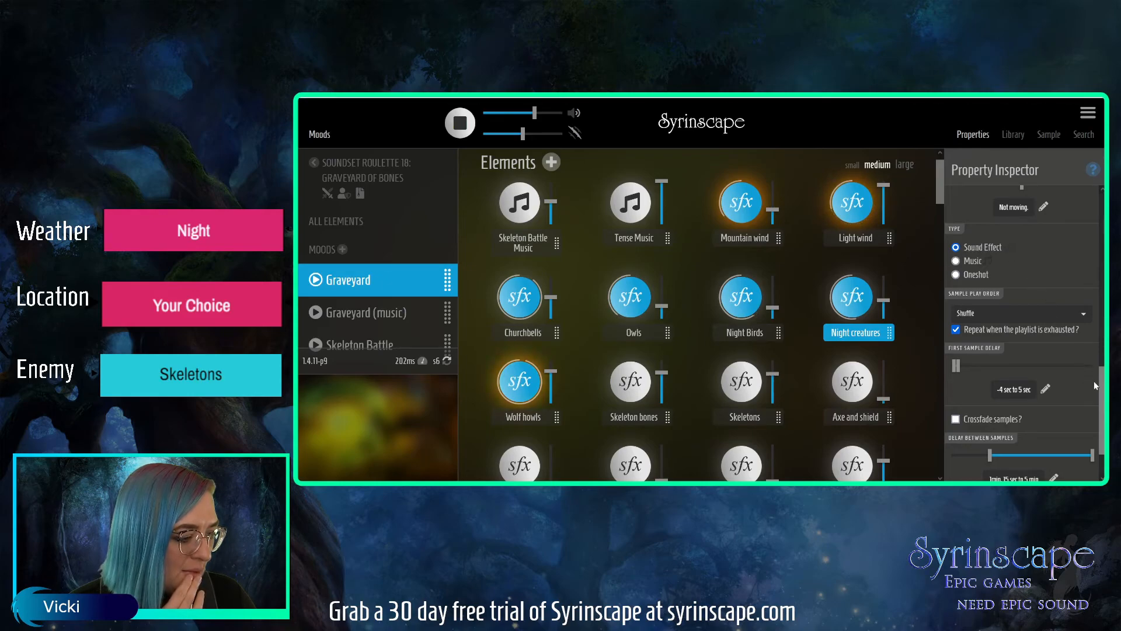
{"action": "left_click_drag", "start_coordinate": [1098, 378], "coordinate": [1092, 192]}
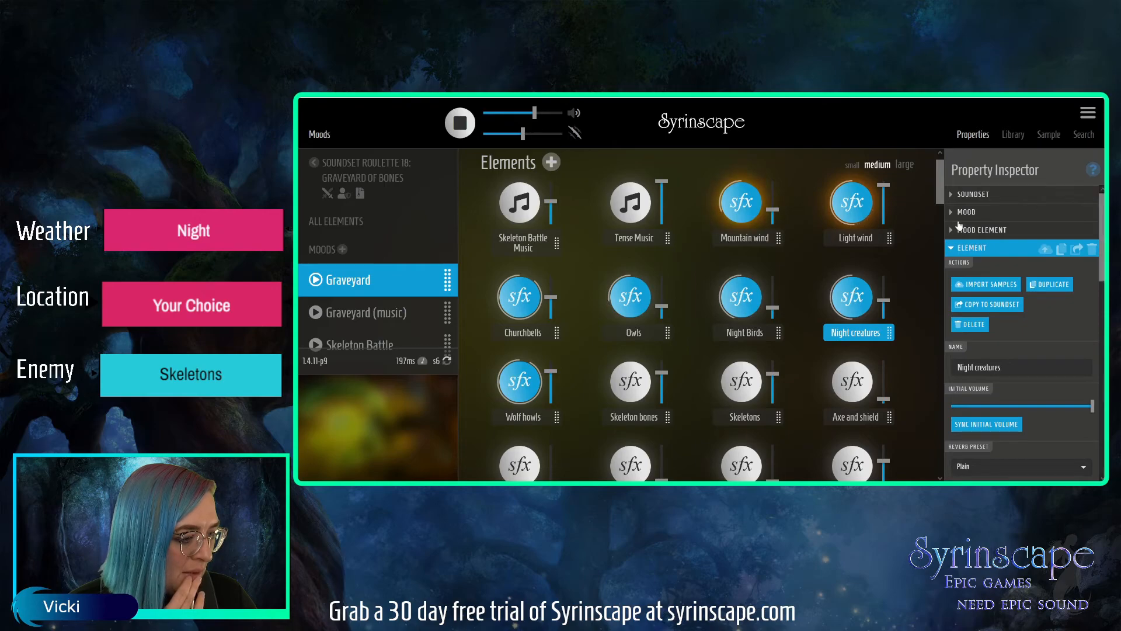
{"action": "left_click", "coordinate": [963, 213]}
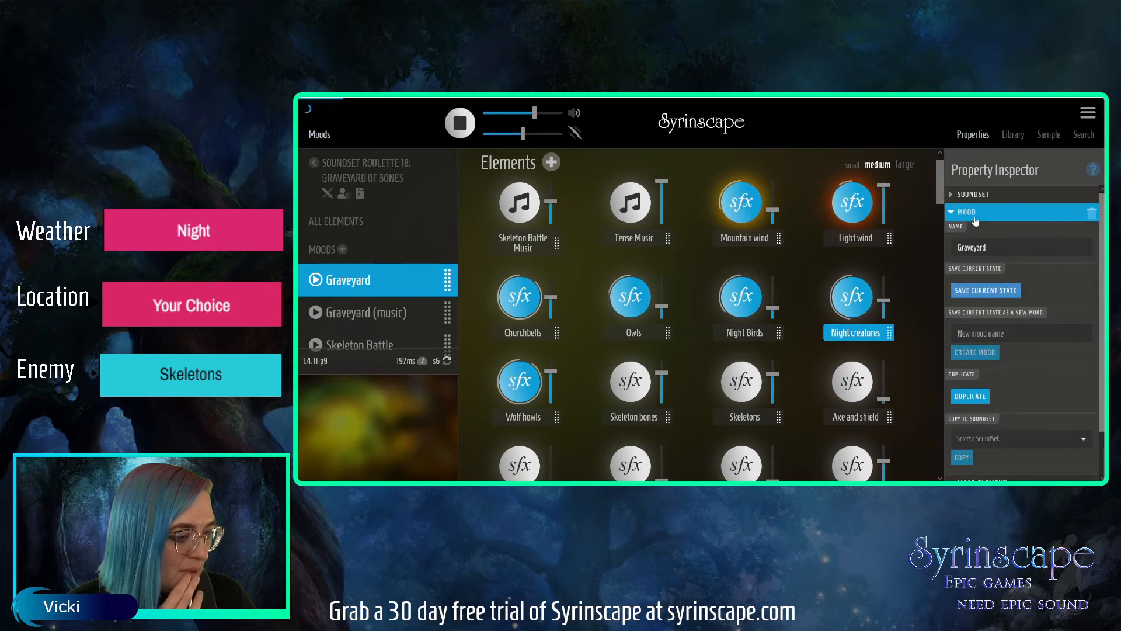
{"action": "left_click", "coordinate": [974, 220]}
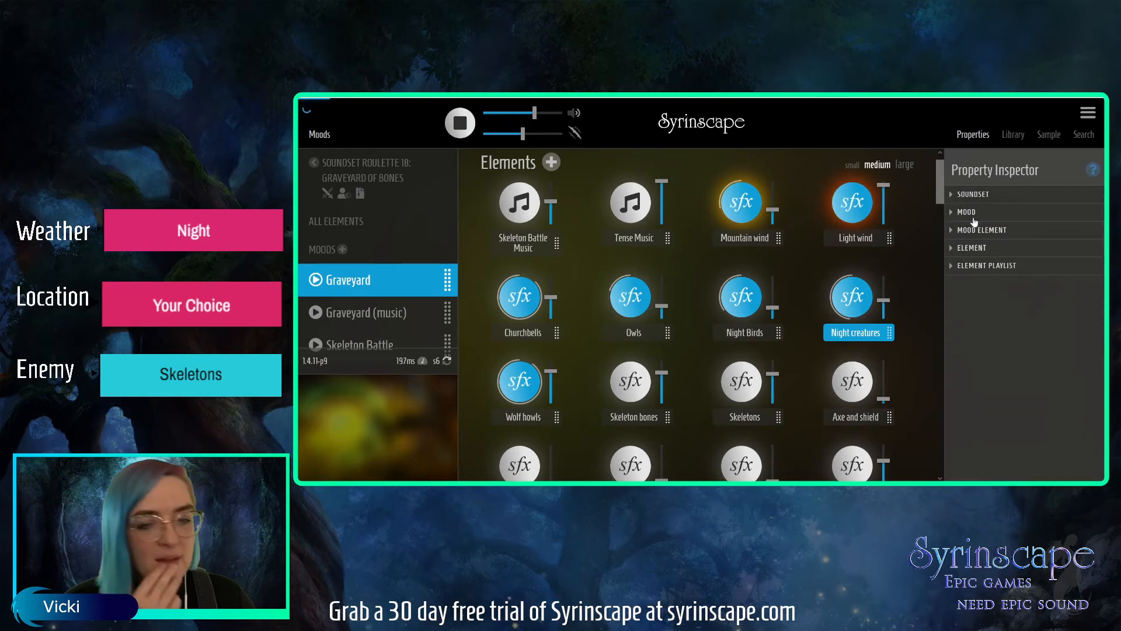
Play the Graveyard (music) mood and trigger the Necomancer Spell-like abilities oneshot.
{"action": "left_click", "coordinate": [406, 318]}
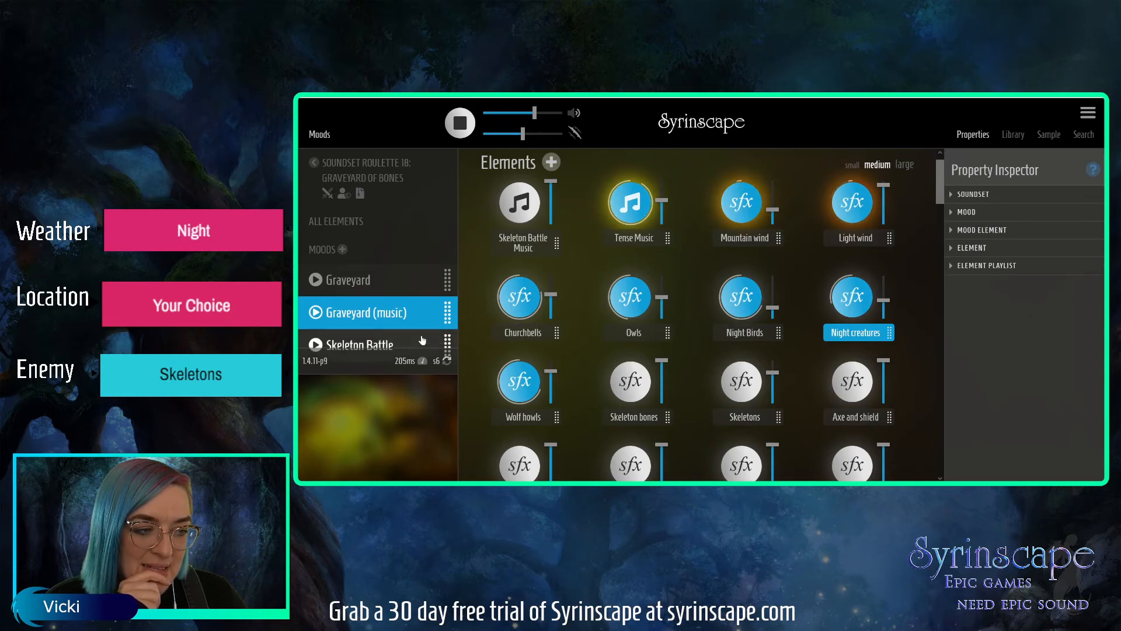
{"action": "left_click_drag", "start_coordinate": [940, 180], "coordinate": [933, 216]}
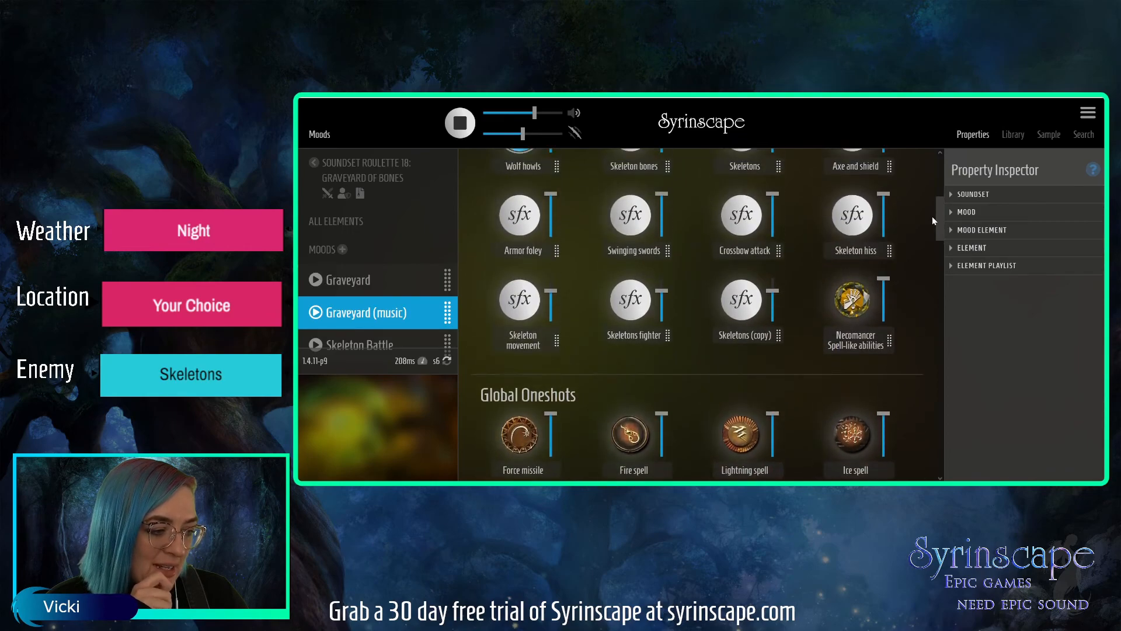
{"action": "left_click", "coordinate": [857, 303]}
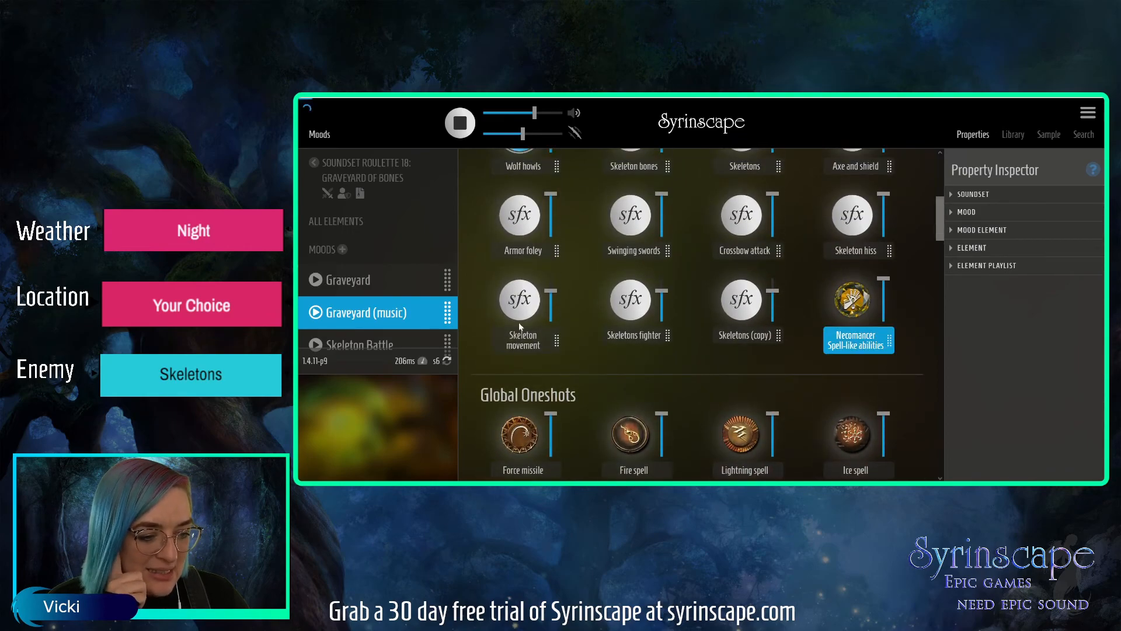
Play the Skeleton Battle mood and raise the volumes of Swinging swords, Armor foley, Axe and shield, and Crossbow attack.
{"action": "left_click", "coordinate": [369, 344]}
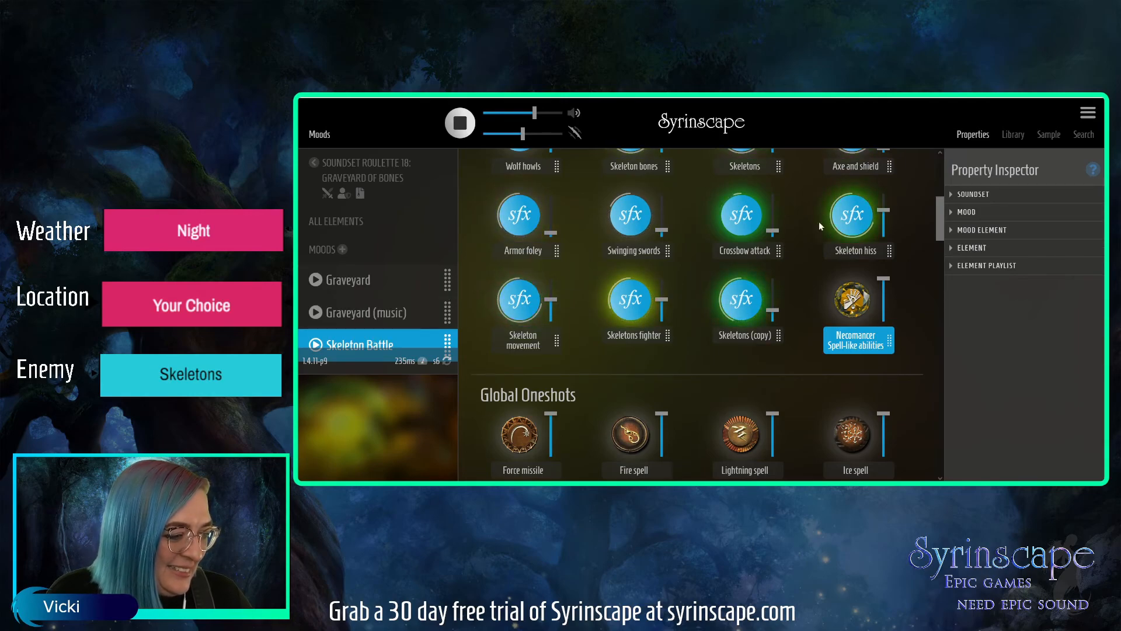
{"action": "left_click_drag", "start_coordinate": [944, 218], "coordinate": [941, 204]}
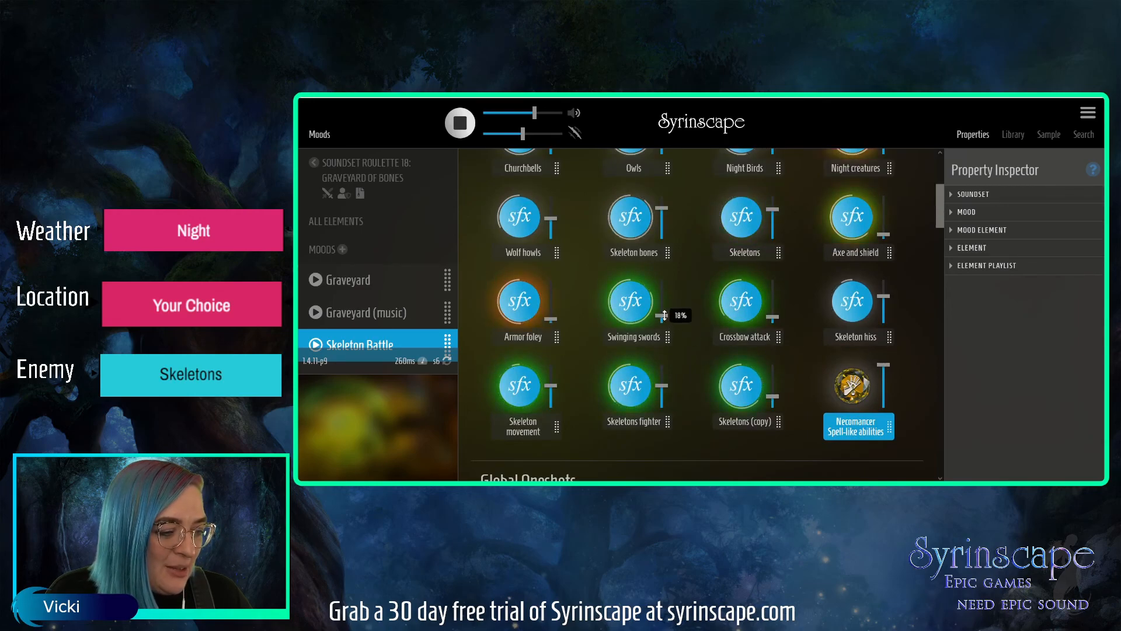
{"action": "left_click", "coordinate": [657, 337]}
{"action": "left_click_drag", "start_coordinate": [550, 319], "coordinate": [551, 305]}
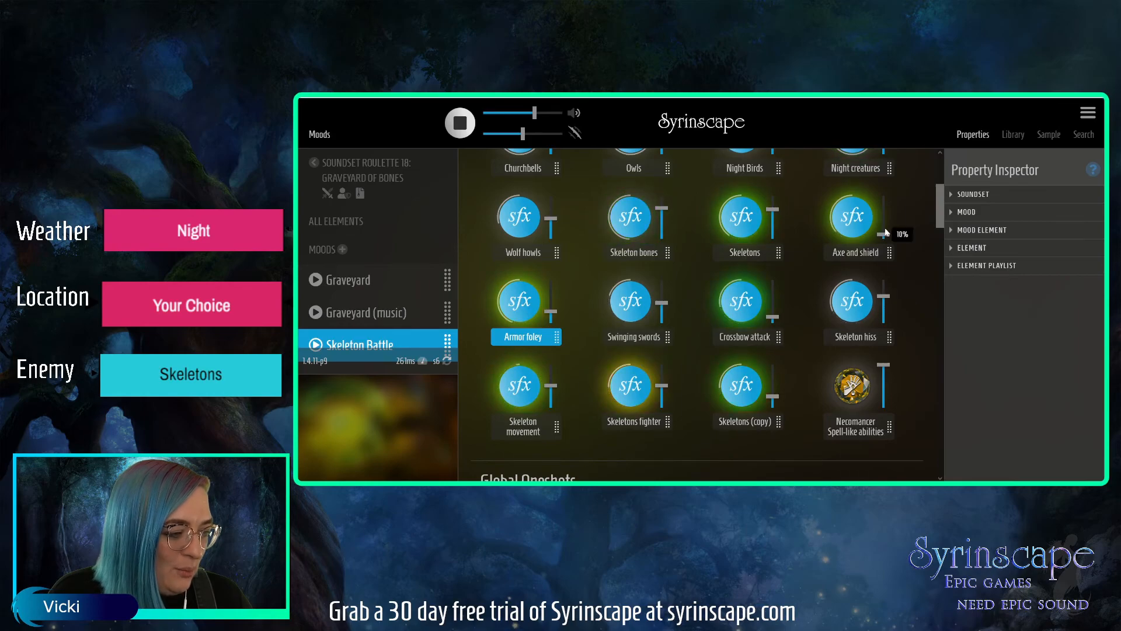
{"action": "left_click_drag", "start_coordinate": [884, 236], "coordinate": [884, 234]}
{"action": "left_click_drag", "start_coordinate": [773, 317], "coordinate": [772, 307]}
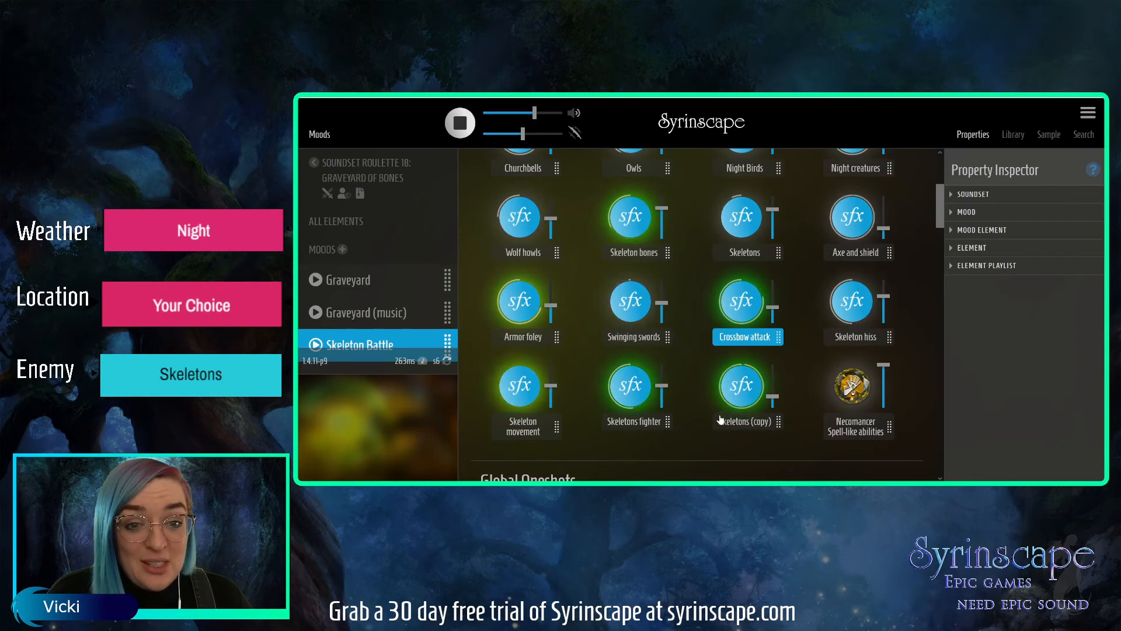
Play the Graveyard mood and raise the volumes of Night creatures, Night Birds, Owls and Churchbells.
{"action": "left_click", "coordinate": [363, 281]}
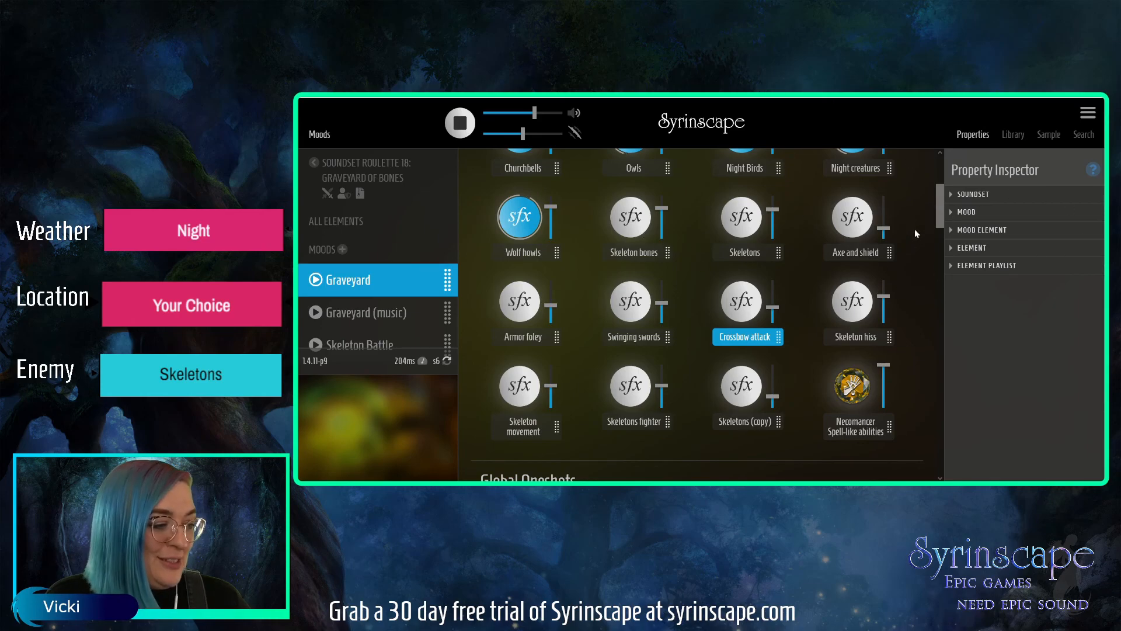
{"action": "scroll", "coordinate": [938, 208], "scroll_direction": "up", "scroll_amount": 2}
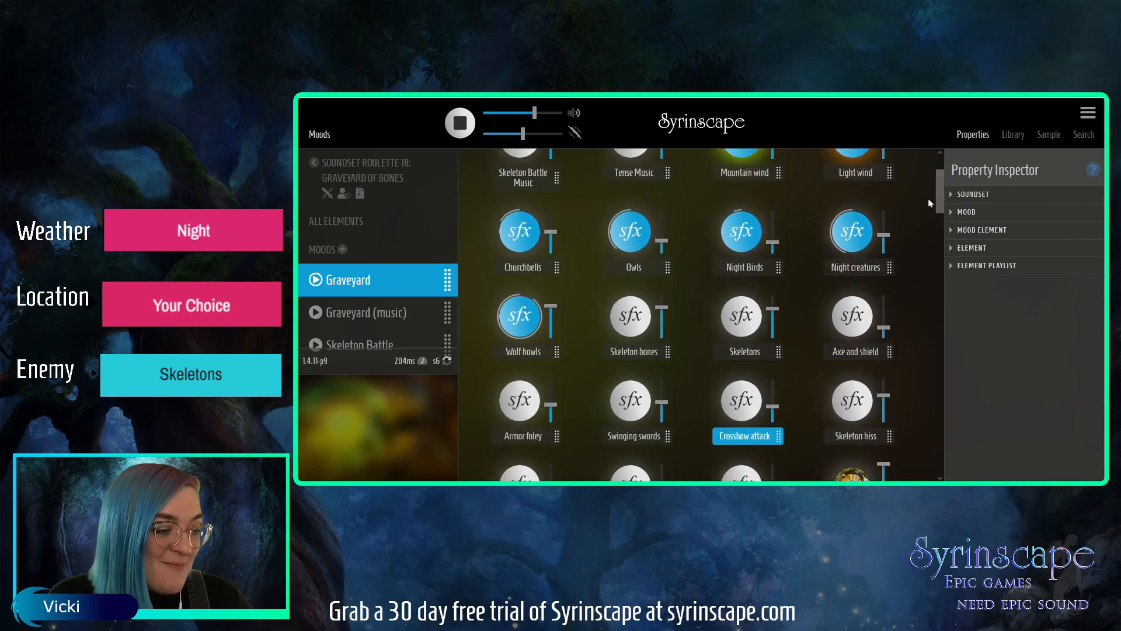
{"action": "left_click_drag", "start_coordinate": [883, 235], "coordinate": [884, 232]}
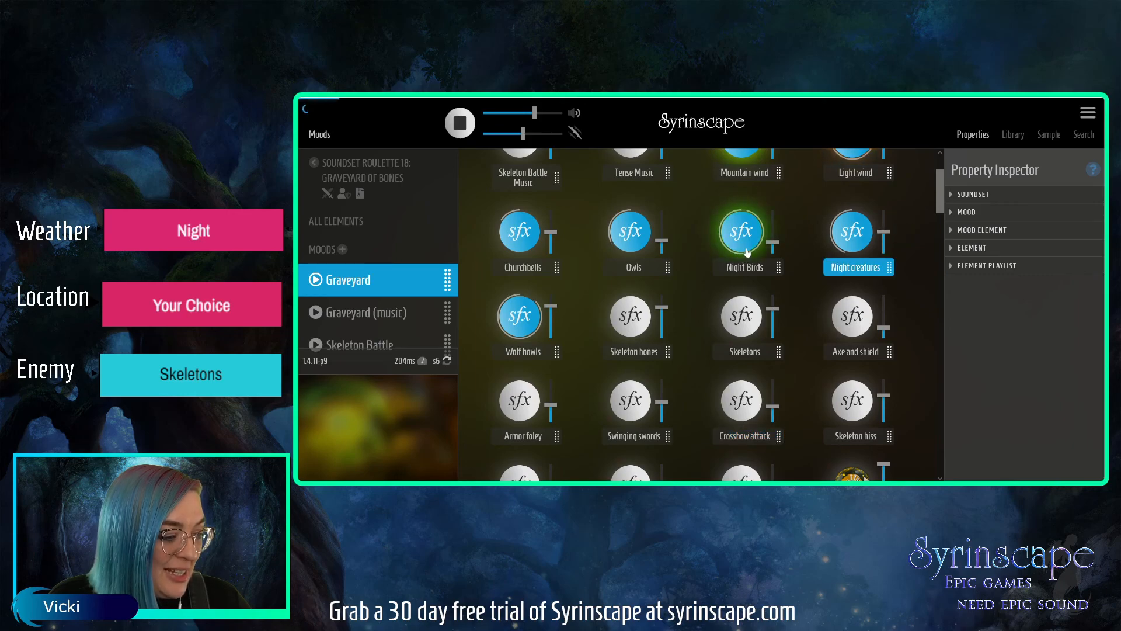
{"action": "left_click_drag", "start_coordinate": [772, 242], "coordinate": [772, 239]}
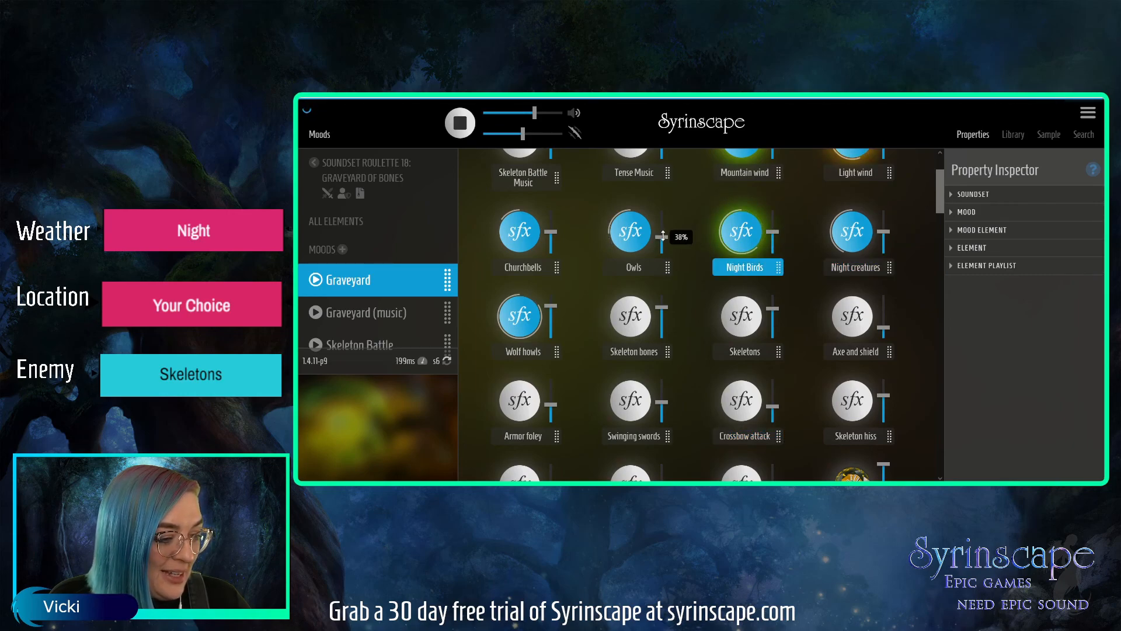
{"action": "left_click_drag", "start_coordinate": [662, 239], "coordinate": [662, 230]}
{"action": "left_click_drag", "start_coordinate": [551, 231], "coordinate": [551, 224]}
{"action": "left_click_drag", "start_coordinate": [662, 232], "coordinate": [661, 224]}
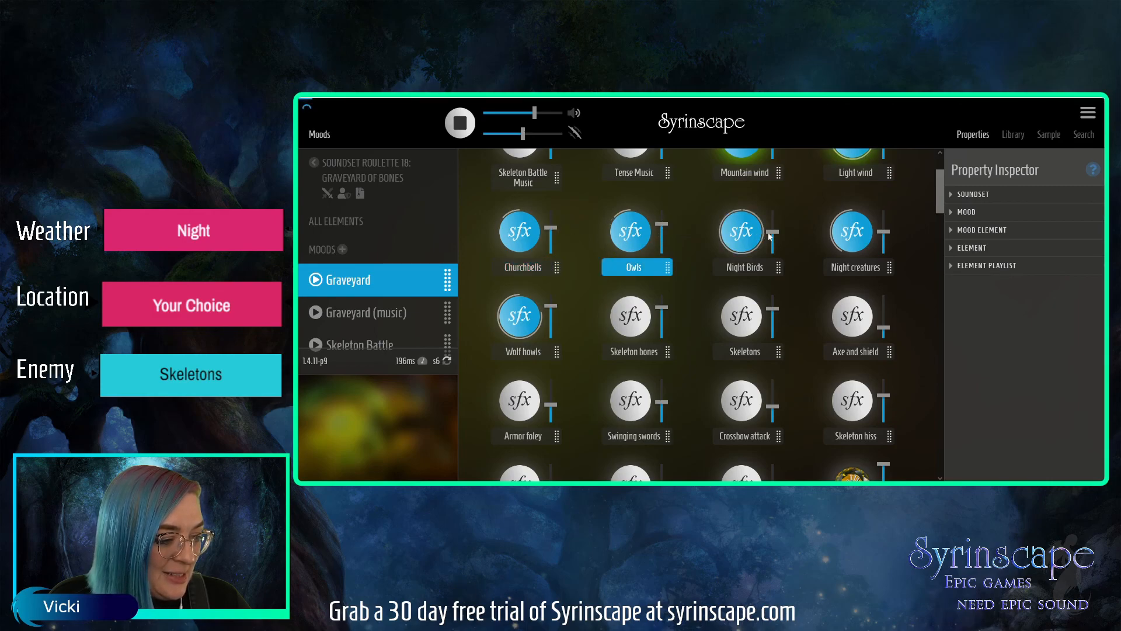
{"action": "left_click_drag", "start_coordinate": [773, 231], "coordinate": [773, 230]}
{"action": "left_click_drag", "start_coordinate": [884, 231], "coordinate": [884, 216]}
{"action": "scroll", "coordinate": [940, 184], "scroll_direction": "up", "scroll_amount": 2}
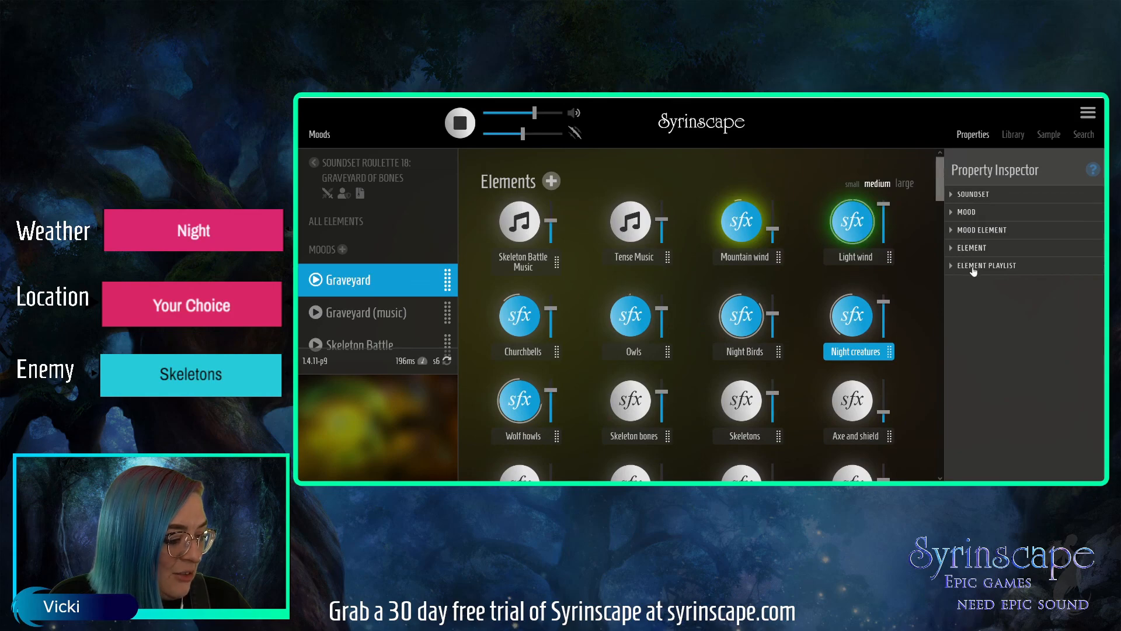
Enable sample crossfading for the Night creatures element and open the Graveyard mood's properties.
{"action": "left_click", "coordinate": [972, 248]}
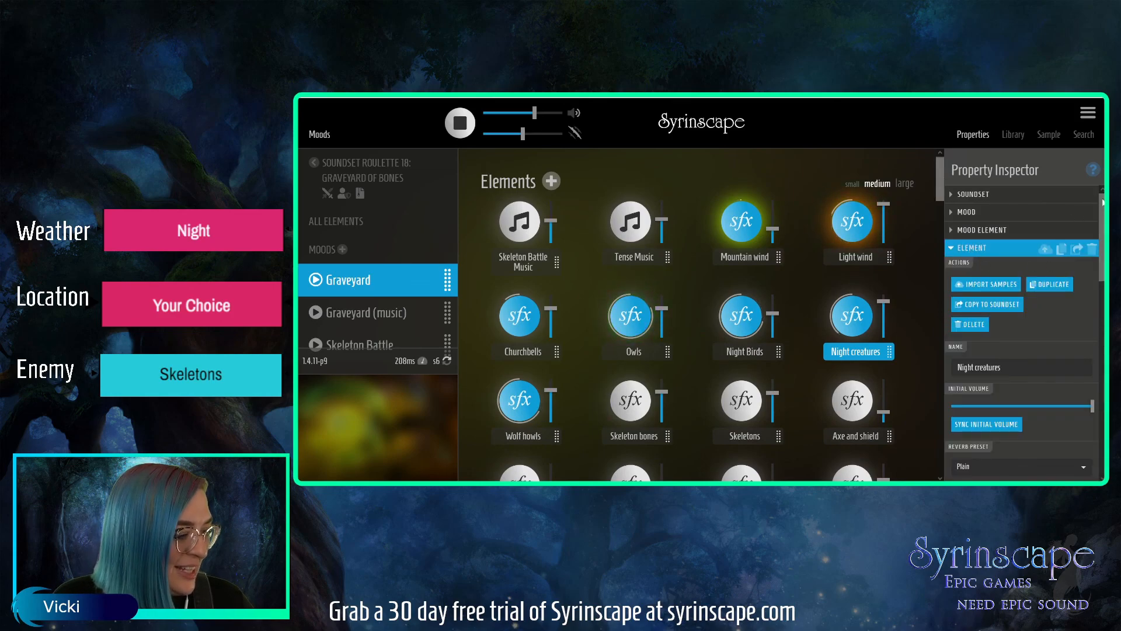
{"action": "scroll", "coordinate": [1094, 286], "scroll_direction": "down", "scroll_amount": 3}
{"action": "scroll", "coordinate": [1093, 327], "scroll_direction": "down", "scroll_amount": 5}
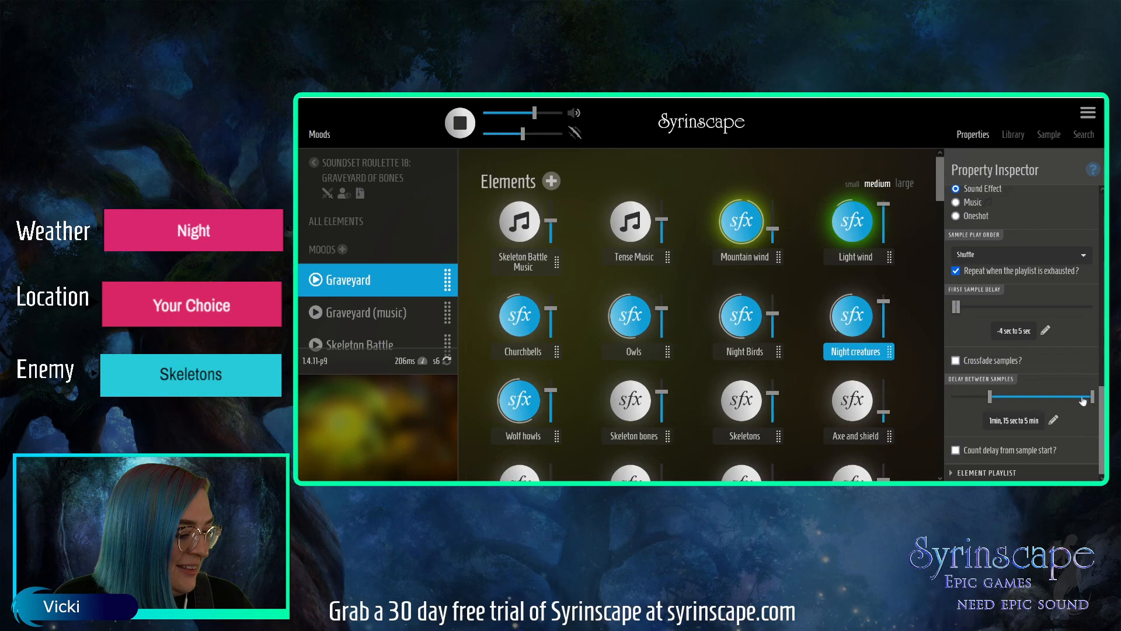
{"action": "left_click", "coordinate": [956, 360]}
{"action": "scroll", "coordinate": [956, 372], "scroll_direction": "up", "scroll_amount": 1}
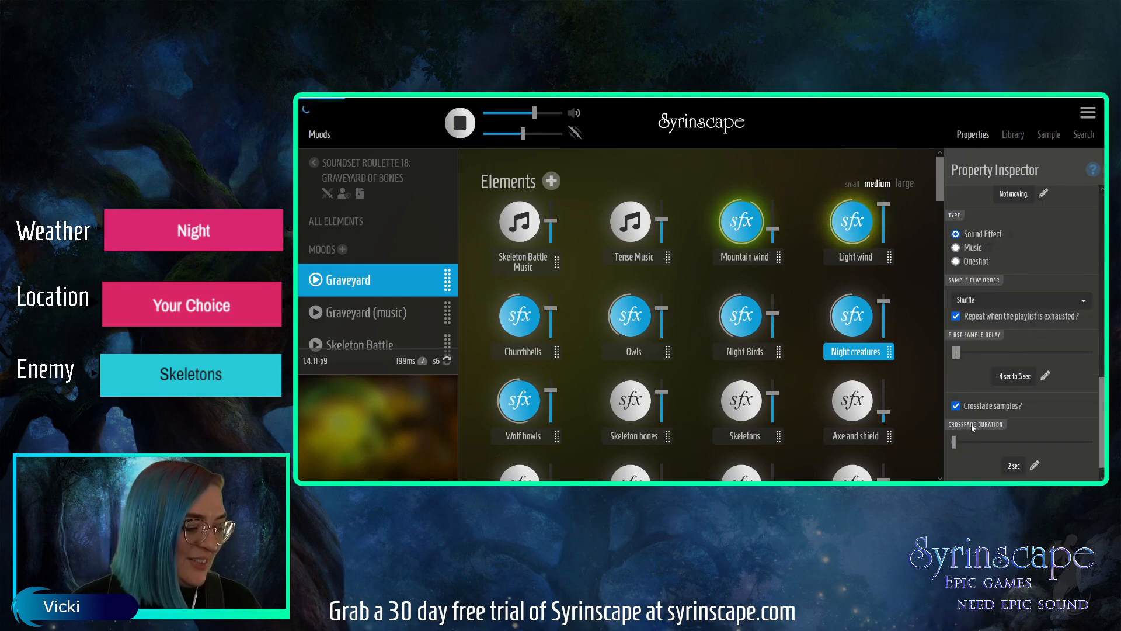
{"action": "scroll", "coordinate": [1094, 391], "scroll_direction": "up", "scroll_amount": 6}
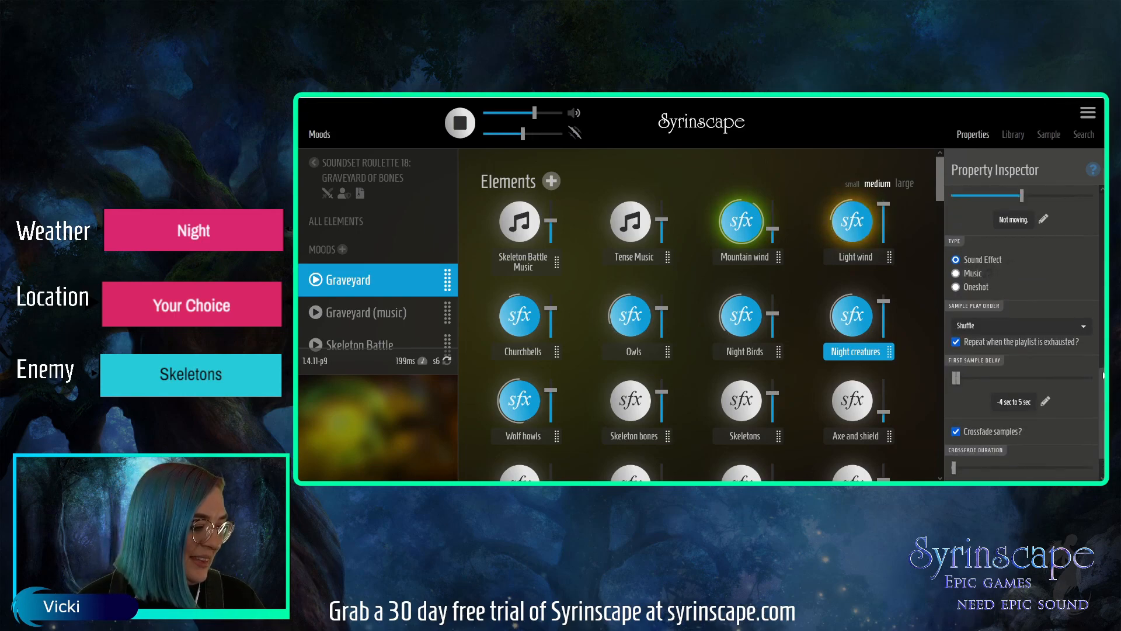
{"action": "left_click", "coordinate": [964, 215]}
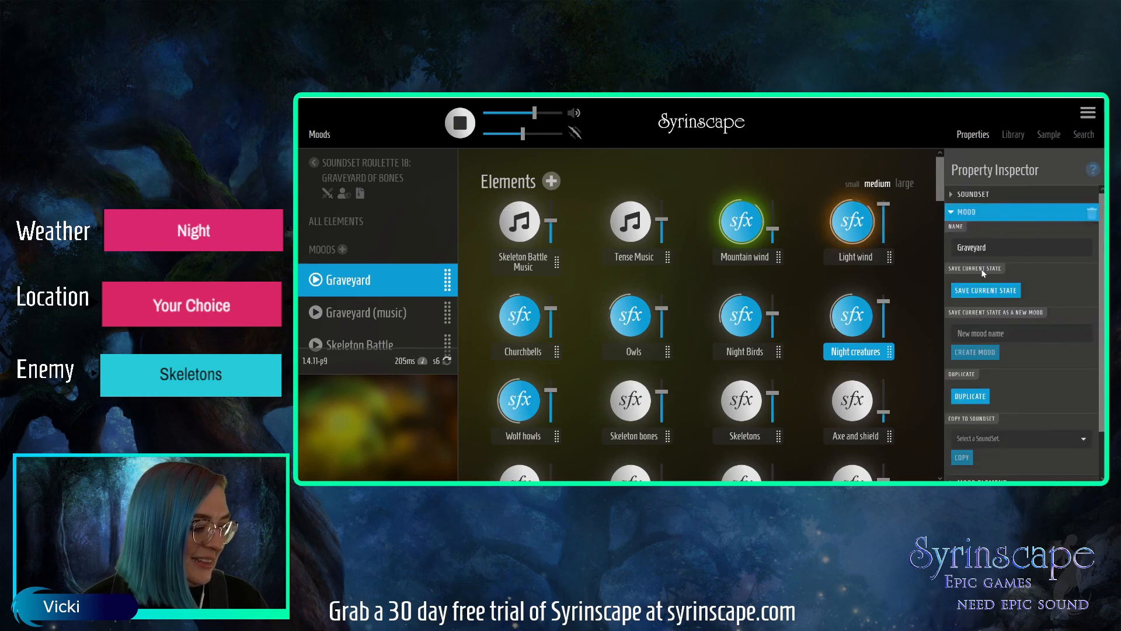